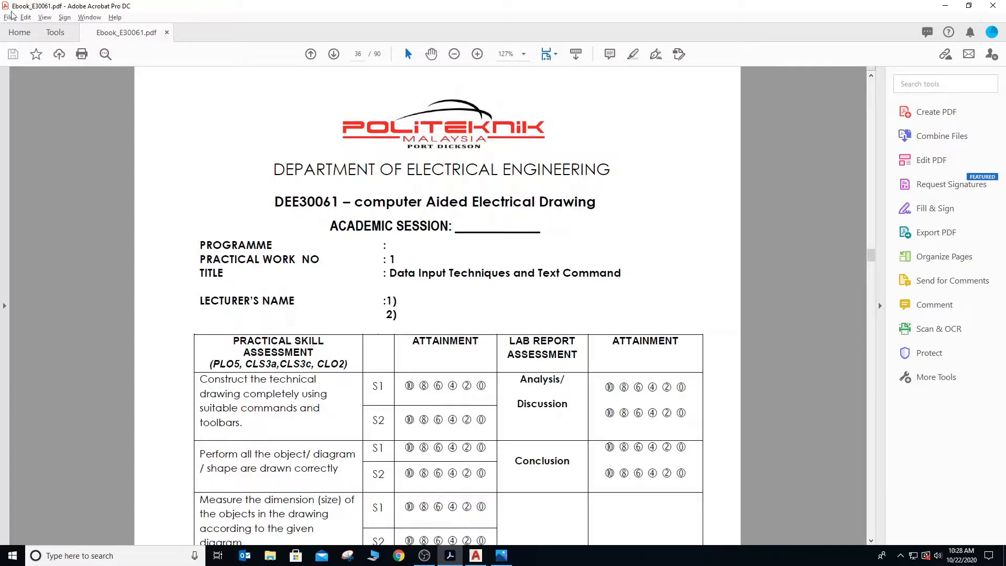
- Read through the Practical Work 1 pages of the e-book, from the assessment form to the LINE drawing command instructions
{"action": "scroll", "coordinate": [110, 196], "scroll_direction": "down", "scroll_amount": 3}
{"action": "scroll", "coordinate": [110, 196], "scroll_direction": "down", "scroll_amount": 15}
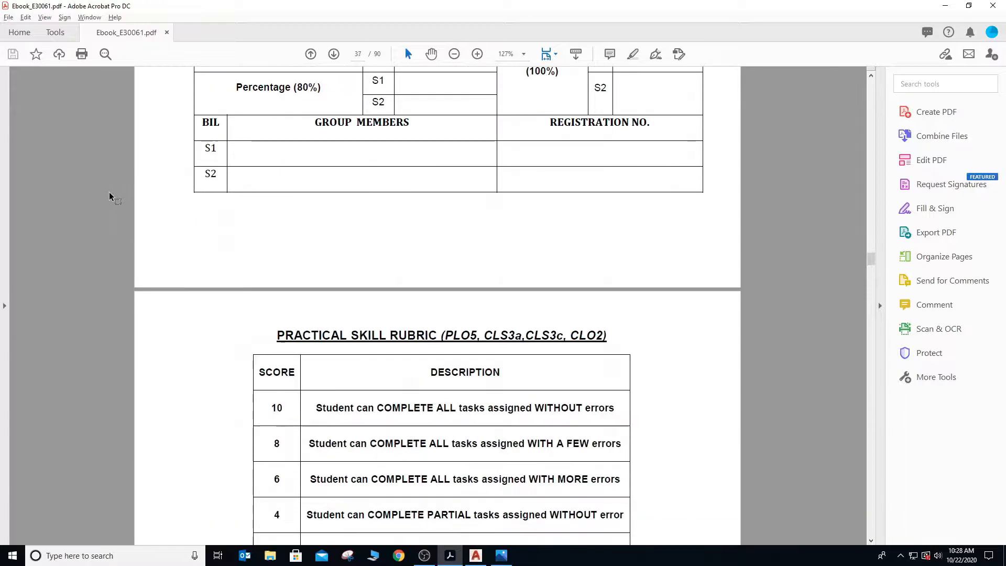
{"action": "scroll", "coordinate": [107, 192], "scroll_direction": "down", "scroll_amount": 8}
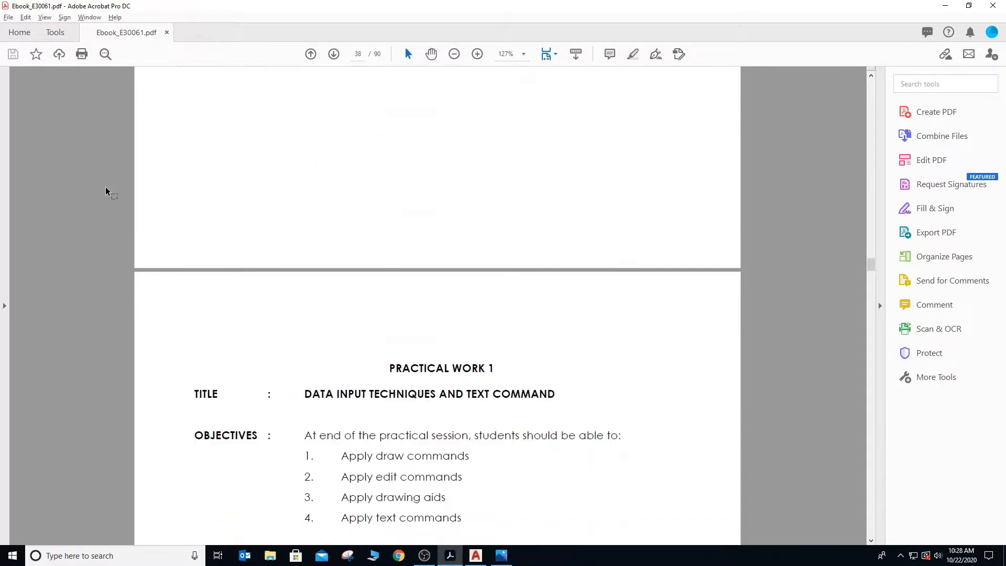
{"action": "scroll", "coordinate": [107, 192], "scroll_direction": "down", "scroll_amount": 1}
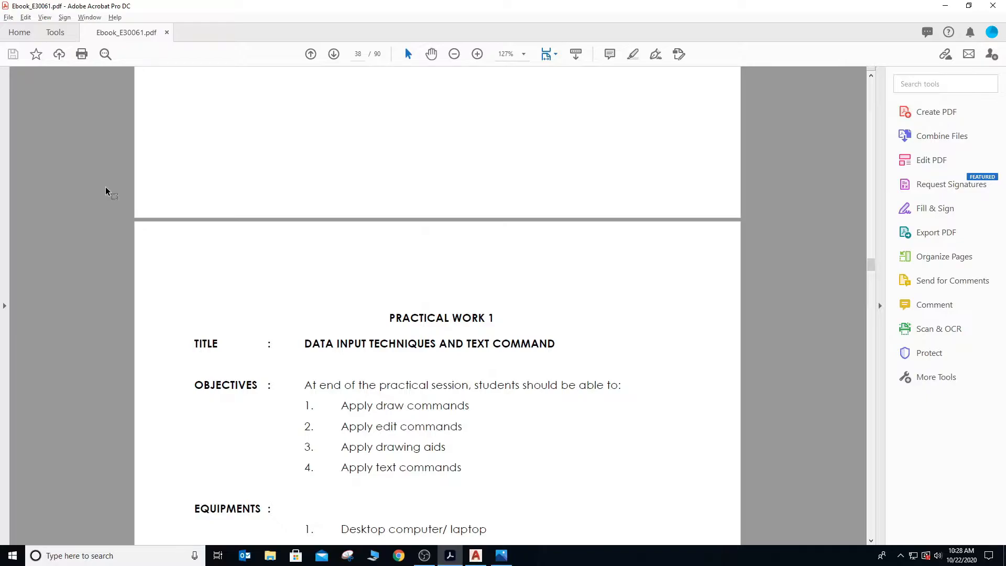
{"action": "scroll", "coordinate": [291, 425], "scroll_direction": "down", "scroll_amount": 3}
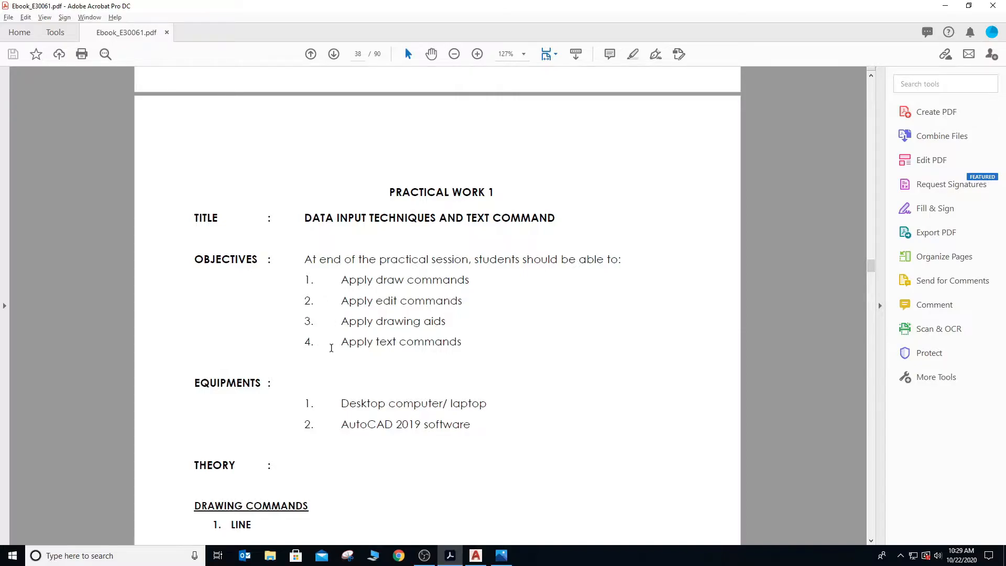
{"action": "scroll", "coordinate": [331, 348], "scroll_direction": "down", "scroll_amount": 4}
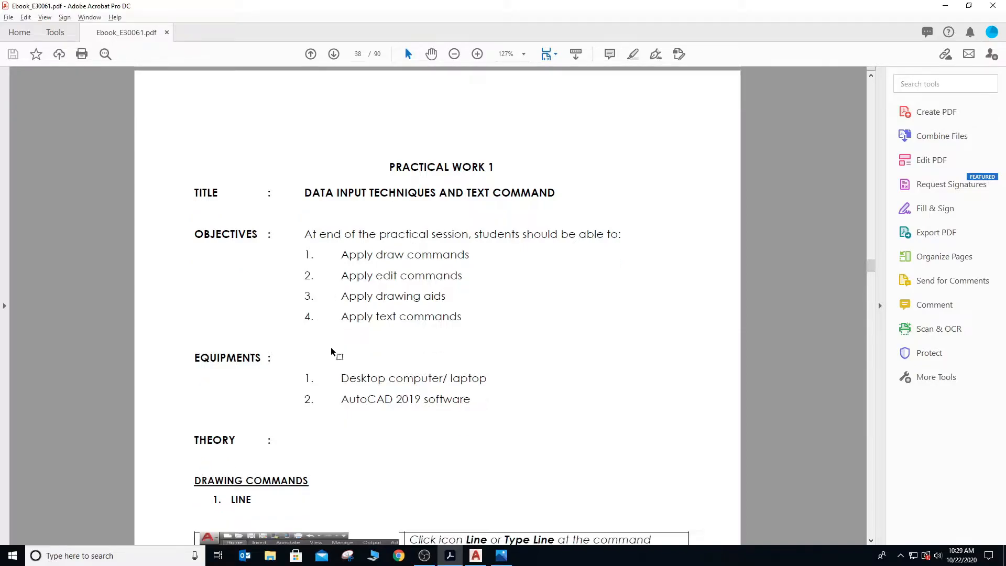
{"action": "scroll", "coordinate": [331, 348], "scroll_direction": "down", "scroll_amount": 1}
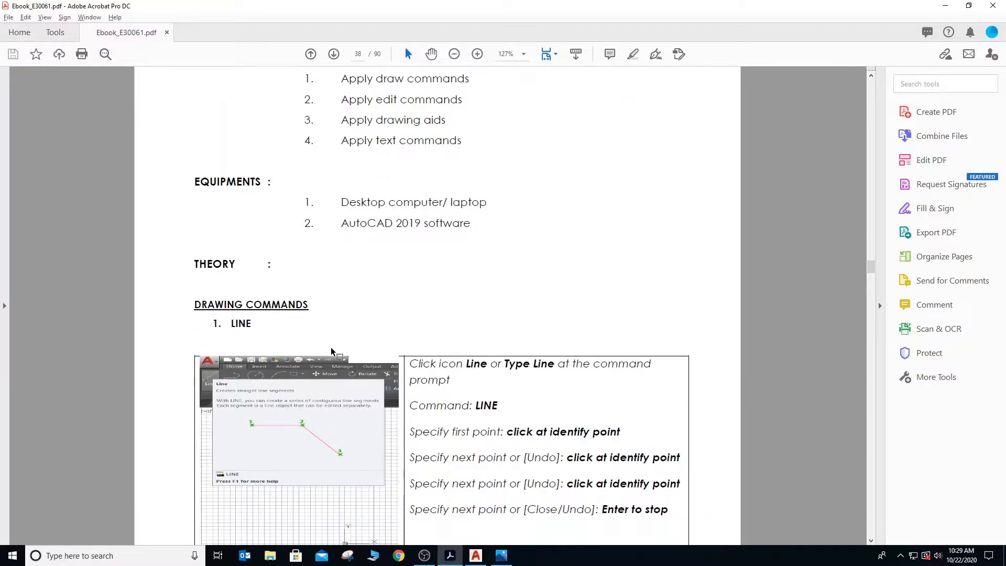
{"action": "scroll", "coordinate": [331, 347], "scroll_direction": "down", "scroll_amount": 1}
{"action": "scroll", "coordinate": [331, 348], "scroll_direction": "down", "scroll_amount": 2}
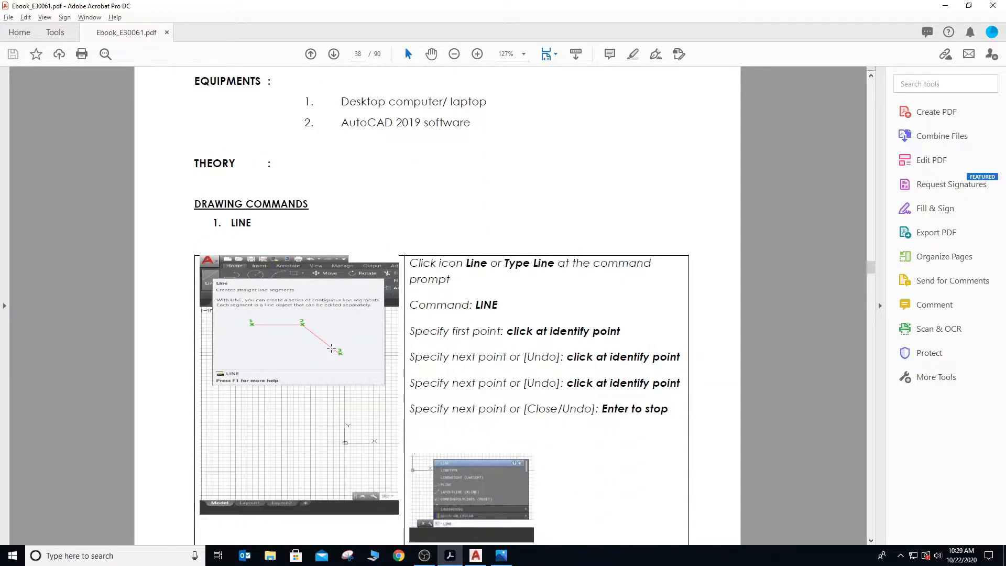
{"action": "scroll", "coordinate": [331, 347], "scroll_direction": "down", "scroll_amount": 1}
- Switch to AutoCAD and start a new blank drawing
{"action": "key", "text": "alt+Tab"}
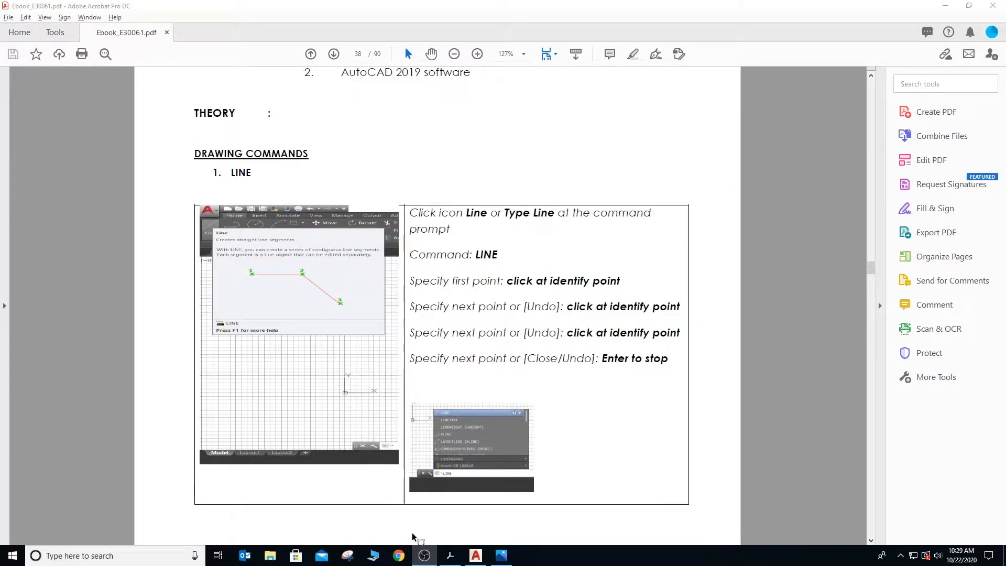
{"action": "left_click", "coordinate": [476, 556]}
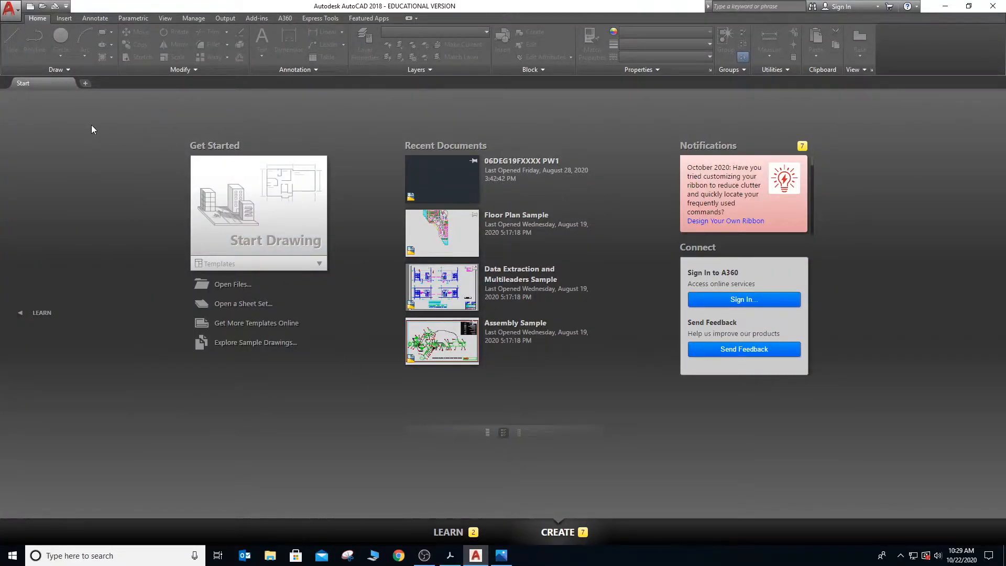
{"action": "left_click", "coordinate": [236, 205]}
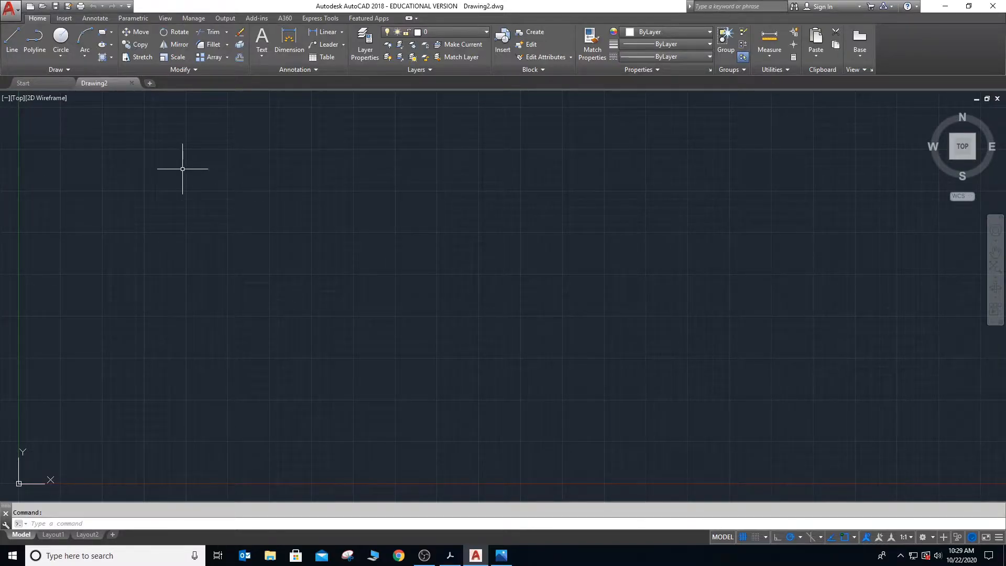
- Start saving a copy of the drawing in DWG format with the Desktop as the destination
{"action": "left_click", "coordinate": [11, 8]}
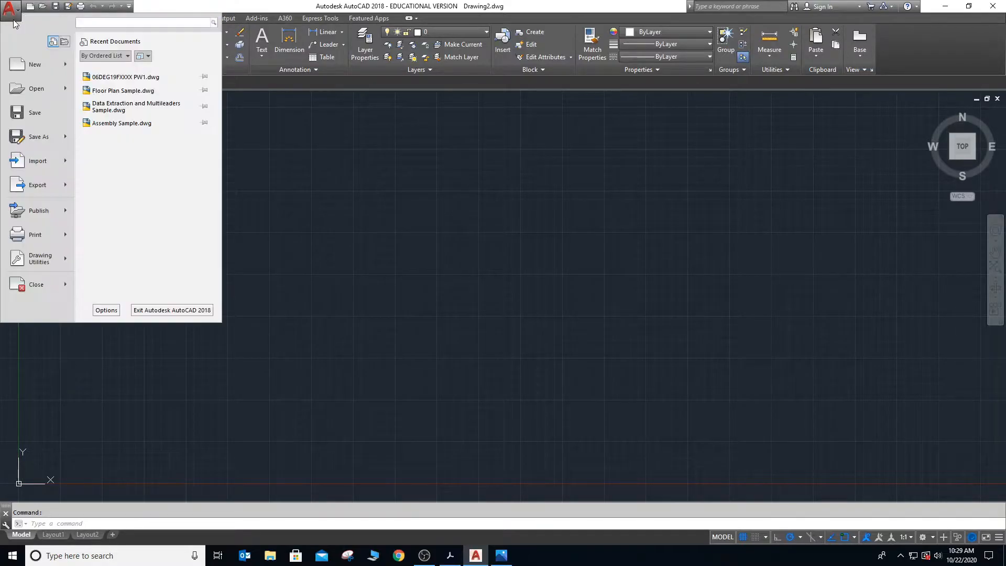
{"action": "mouse_move", "coordinate": [42, 134]}
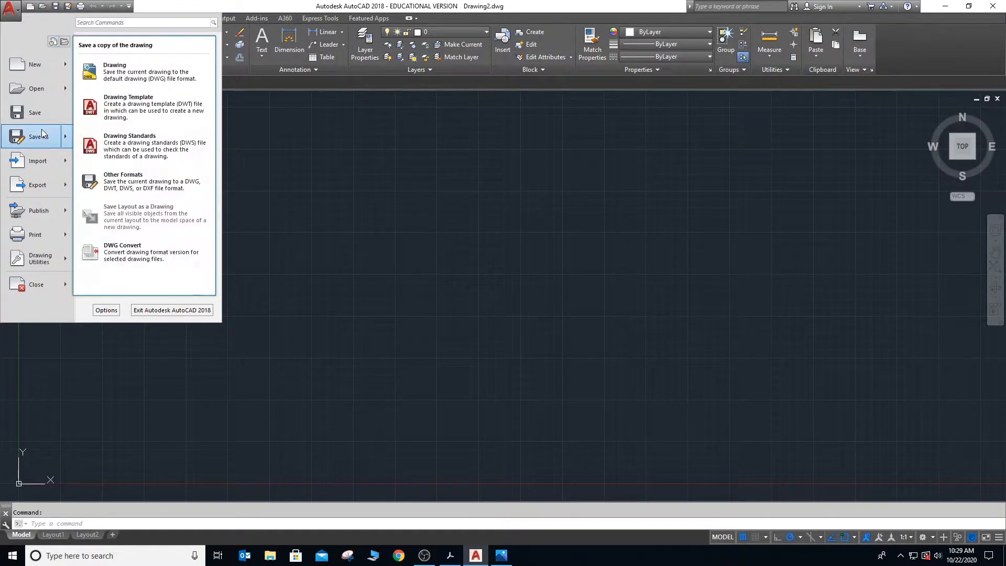
{"action": "left_click", "coordinate": [130, 78]}
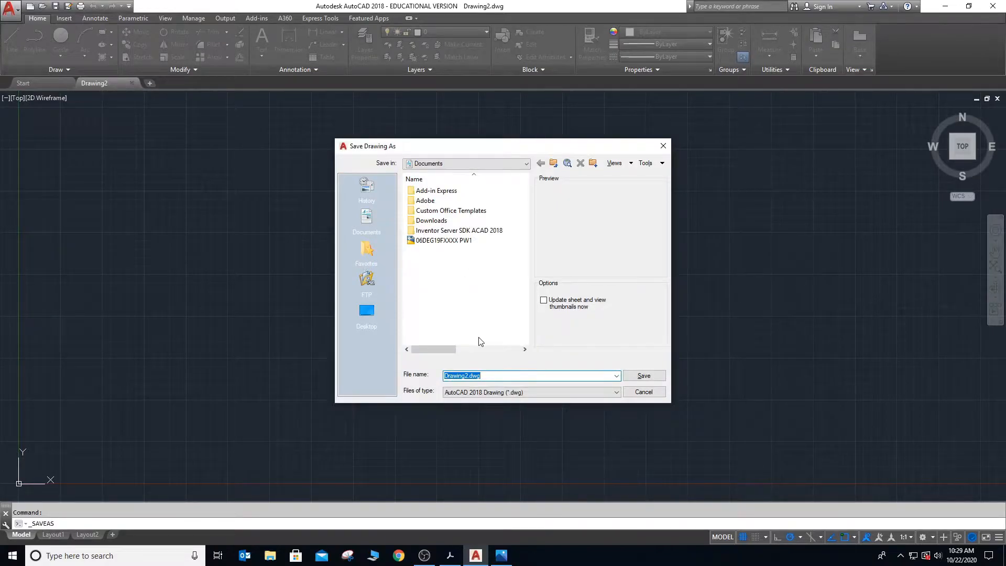
{"action": "left_click", "coordinate": [479, 166]}
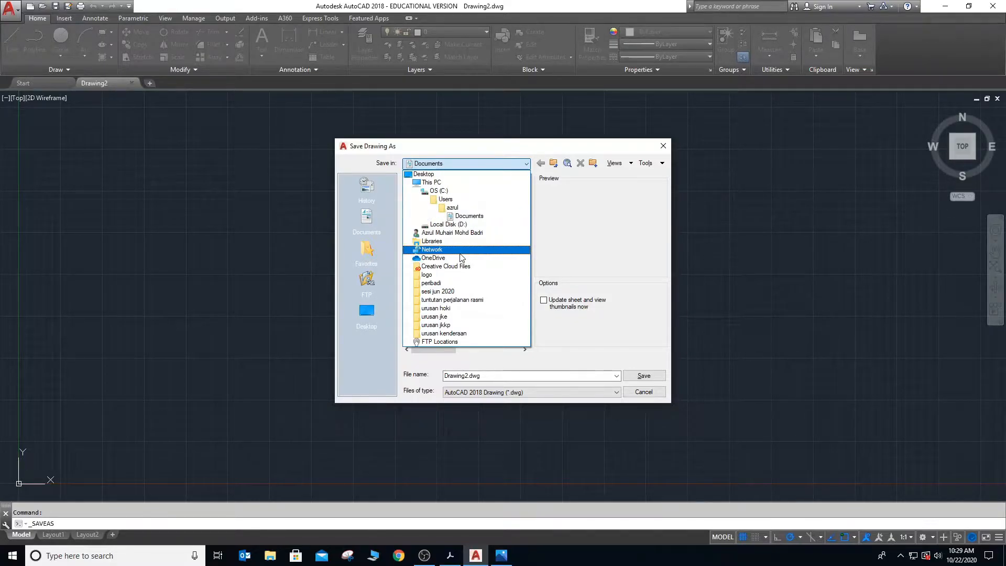
{"action": "left_click", "coordinate": [453, 174]}
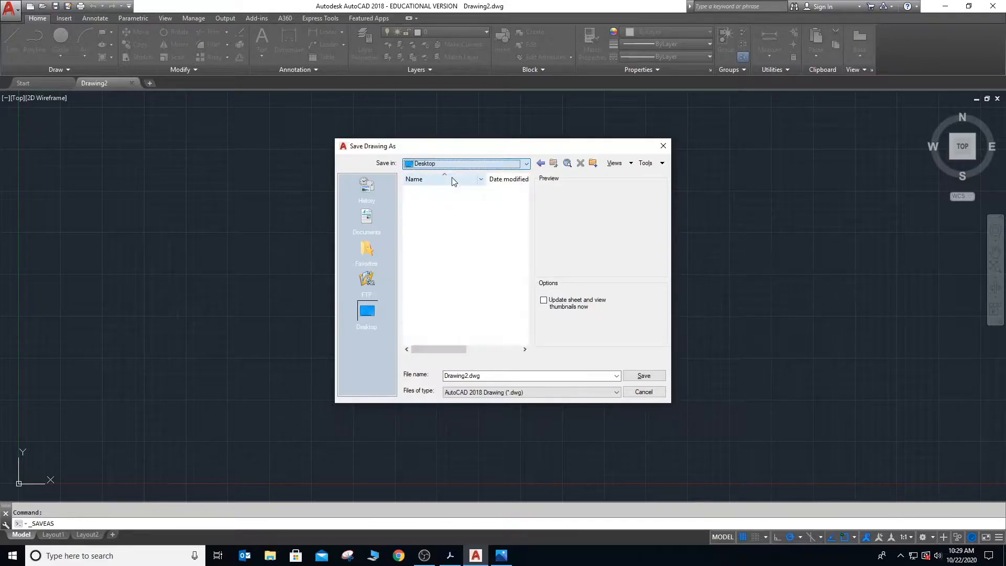
- Name the drawing file 06DEG19FXXXX - PW1.dwg
{"action": "double_click", "coordinate": [497, 376]}
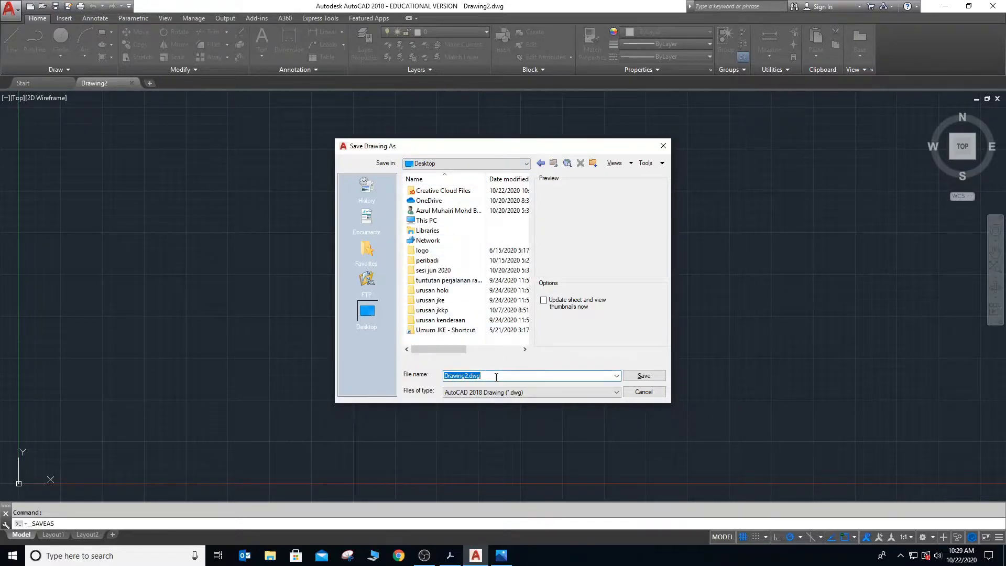
{"action": "key", "text": "Home"}
{"action": "key", "text": "Delete"}
{"action": "key", "text": "Delete"}
{"action": "key", "text": "Delete"}
{"action": "key", "text": "Delete"}
{"action": "key", "text": "Delete"}
{"action": "key", "text": "Delete"}
{"action": "key", "text": "Delete"}
{"action": "key", "text": "Delete"}
{"action": "type", "text": "06deg"}
{"action": "key", "text": "BackSpace"}
{"action": "key", "text": "BackSpace"}
{"action": "key", "text": "BackSpace"}
{"action": "type", "text": "DEG19FXXXX - PW1"}
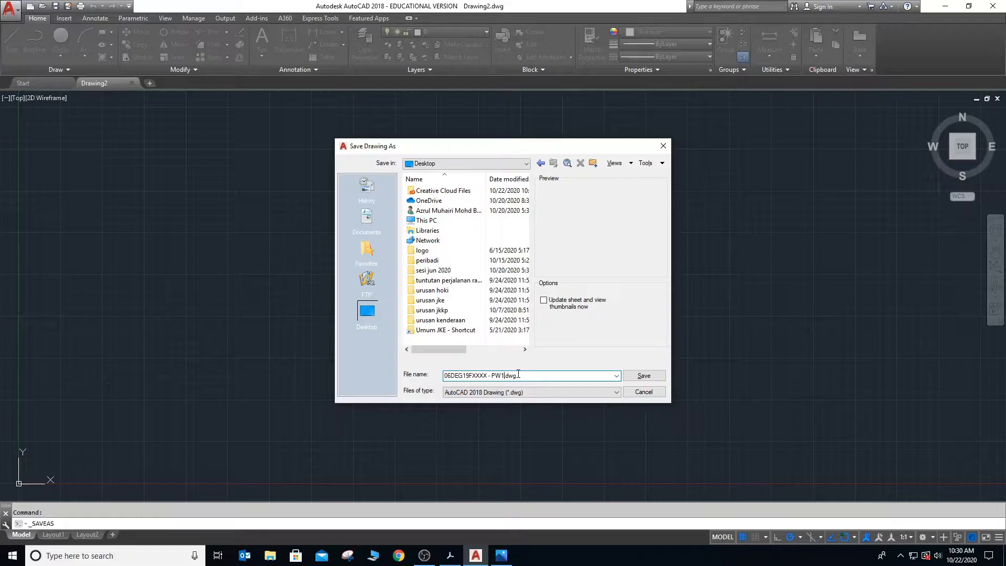
- Set the file type to AutoCAD 2004/LT2004 Drawing (*.dwg) and save the drawing
{"action": "left_click", "coordinate": [615, 392]}
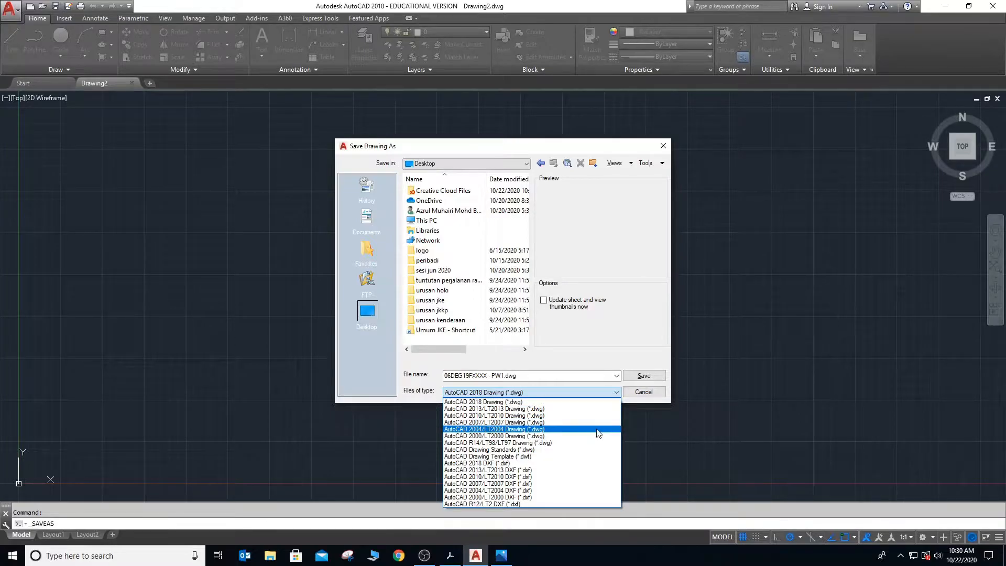
{"action": "left_click", "coordinate": [552, 429]}
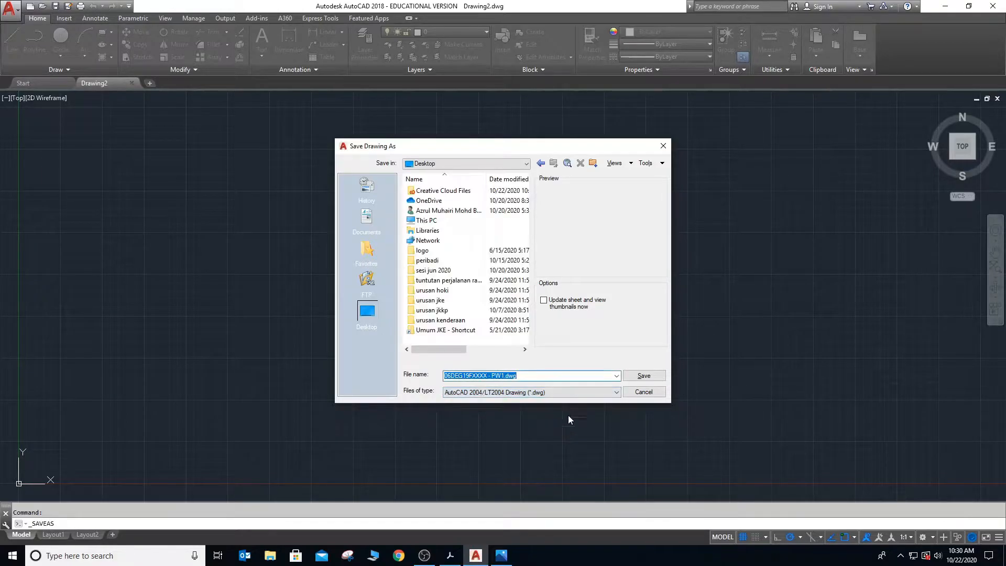
{"action": "left_click", "coordinate": [639, 377]}
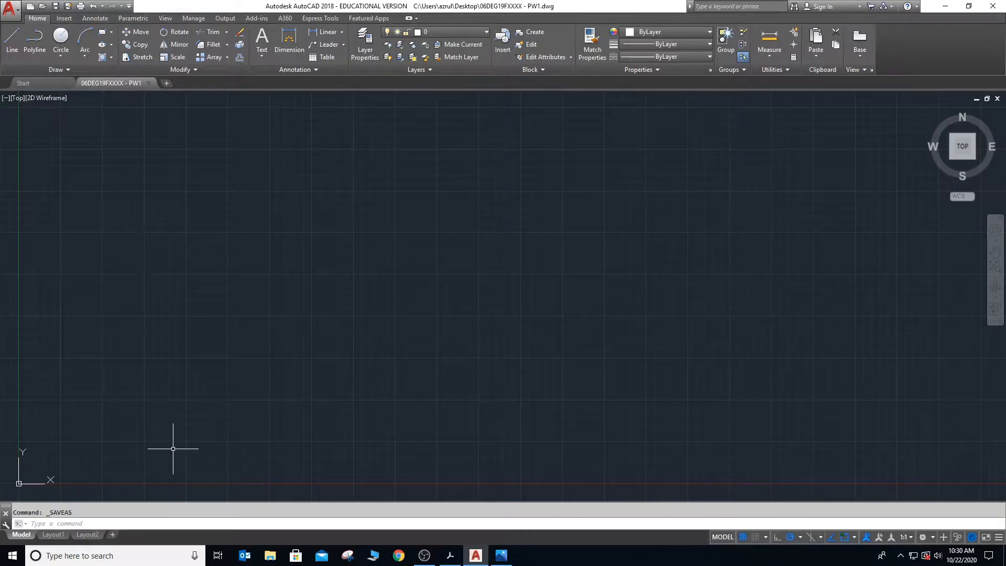
- Configure the drawing units with length precision 0 and the insertion scale in millimeters
{"action": "left_click", "coordinate": [88, 525]}
{"action": "type", "text": "UNITS"}
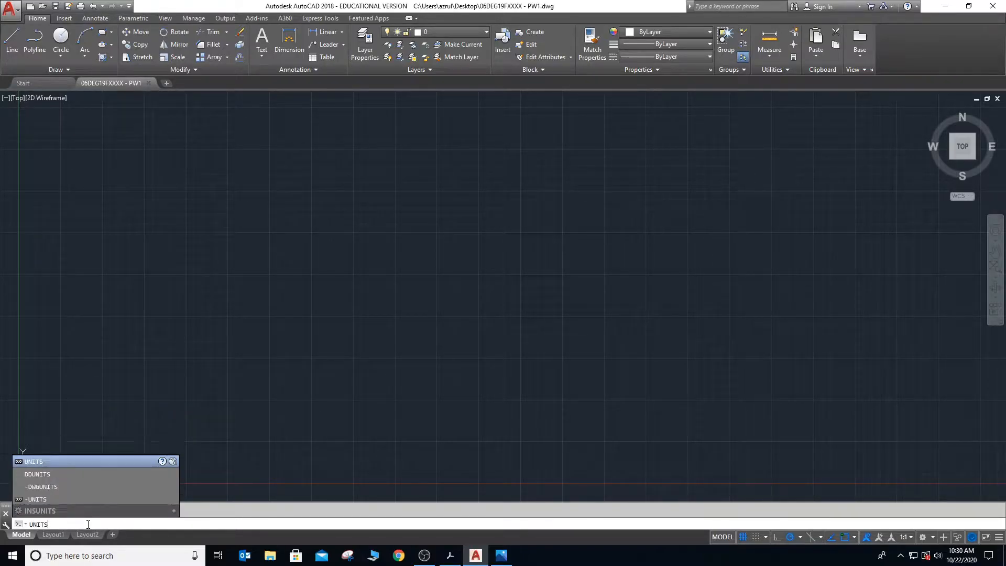
{"action": "key", "text": "Return"}
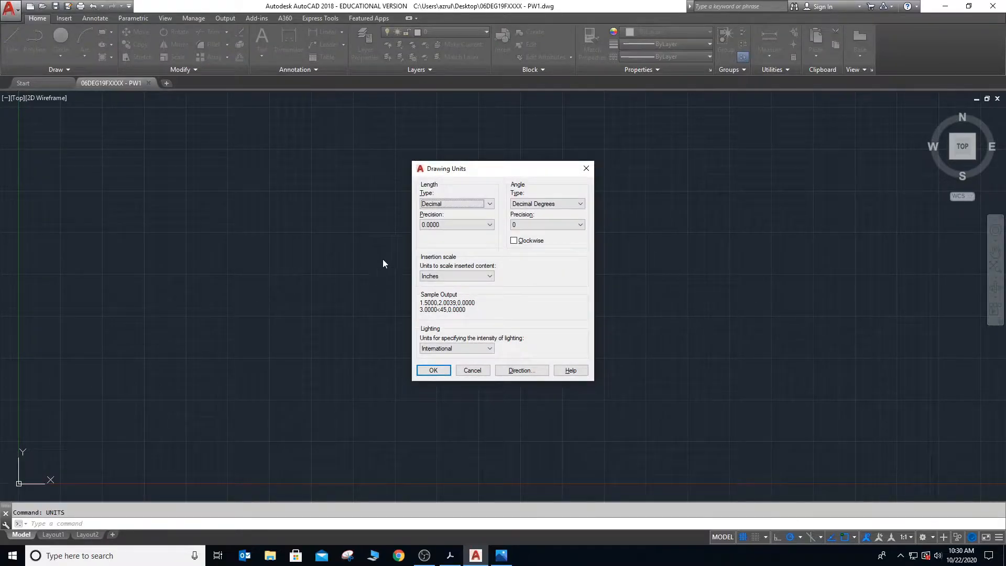
{"action": "left_click", "coordinate": [456, 224]}
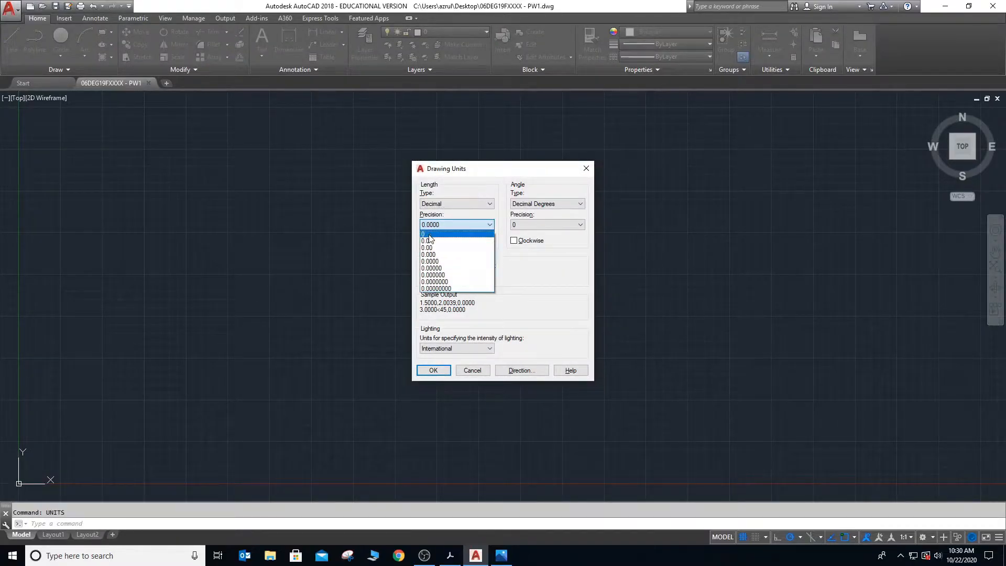
{"action": "left_click", "coordinate": [423, 232]}
{"action": "left_click", "coordinate": [445, 276]}
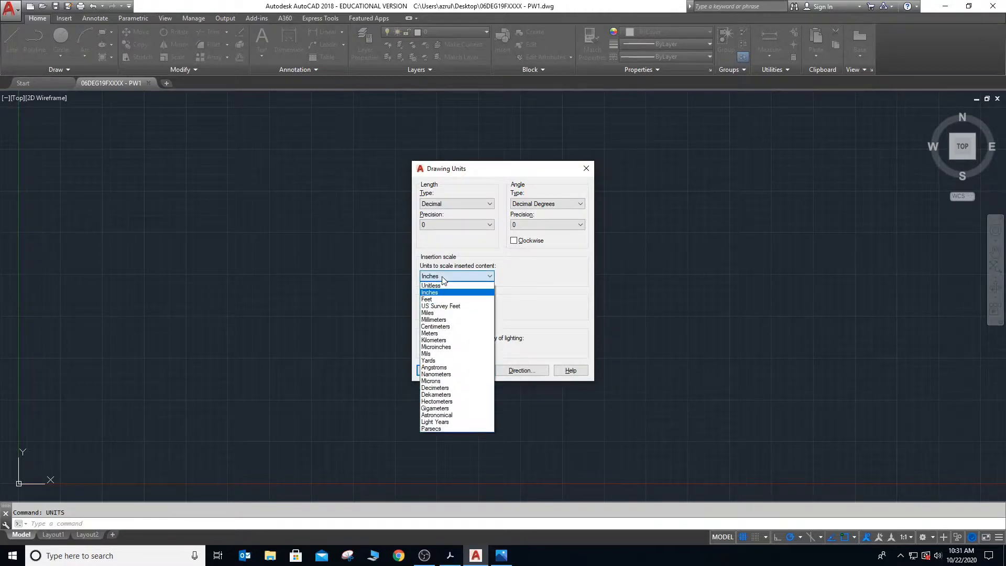
{"action": "left_click", "coordinate": [447, 319]}
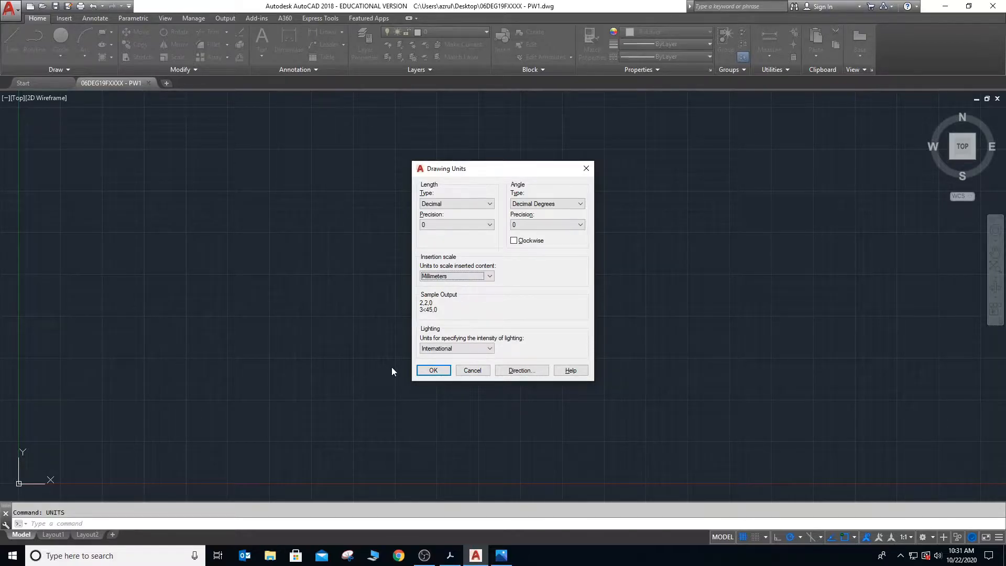
{"action": "left_click", "coordinate": [423, 371]}
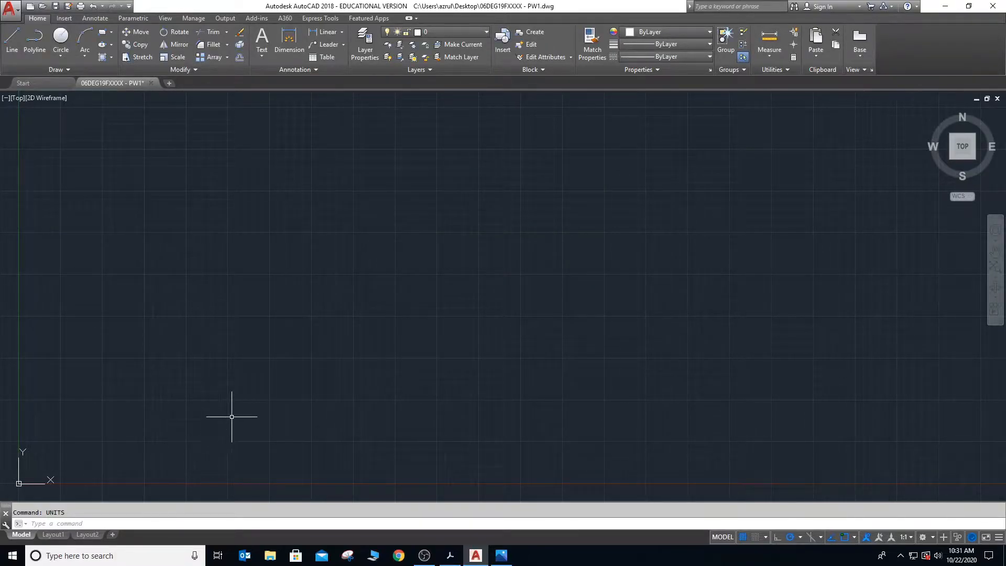
- Set the model space limits from lower left corner 0,0 to upper right corner 420,297
{"action": "left_click", "coordinate": [115, 524]}
{"action": "type", "text": "LIMITS"}
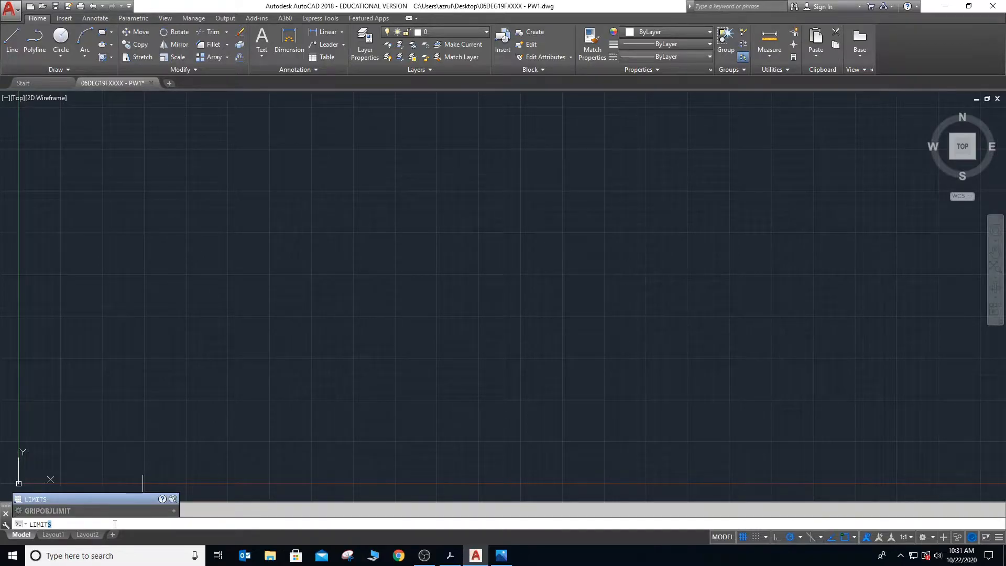
{"action": "key", "text": "Return"}
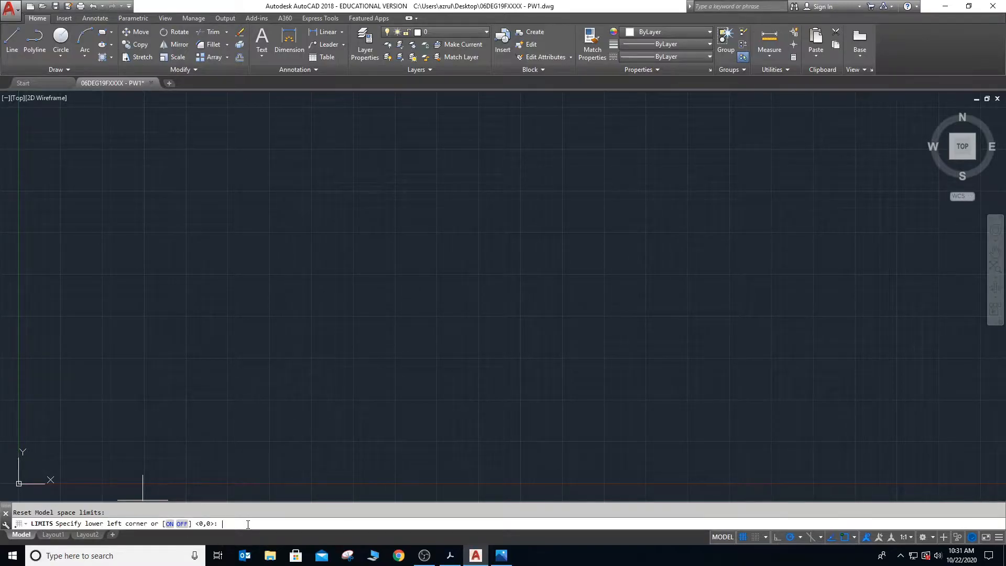
{"action": "type", "text": "0,0"}
{"action": "key", "text": "Return"}
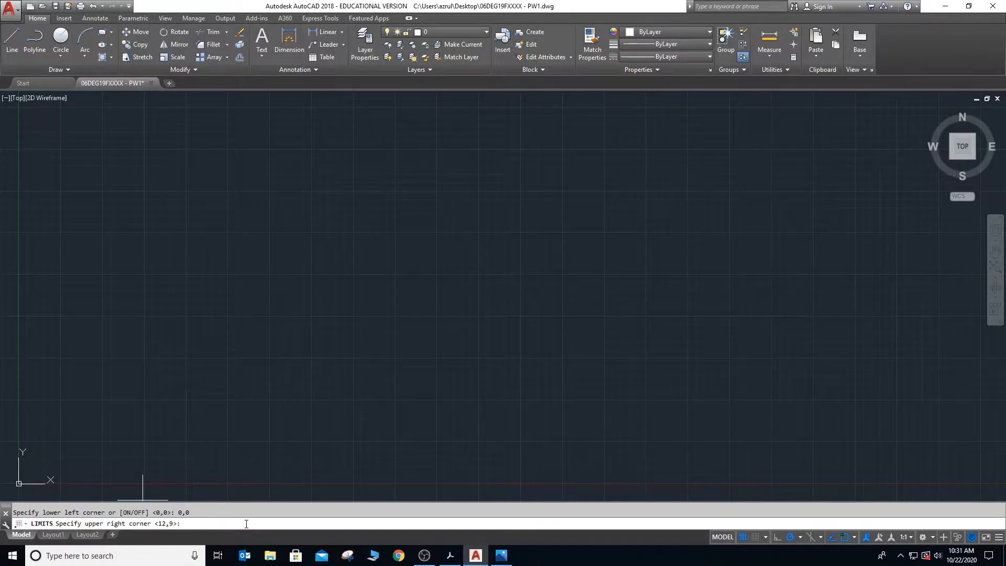
{"action": "type", "text": "420,297"}
{"action": "key", "text": "Return"}
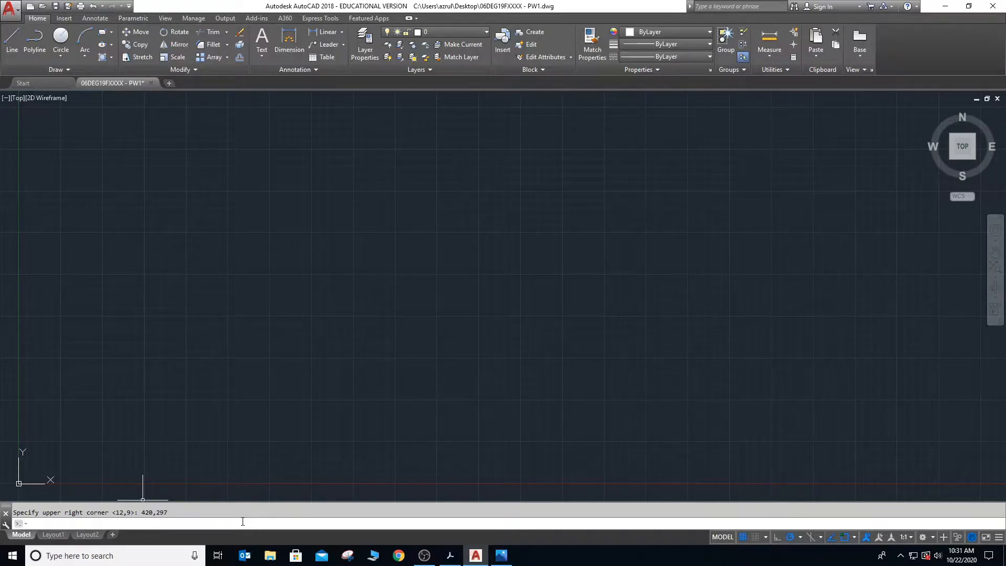
- Zoom the view to All so it fits the drawing limits
{"action": "type", "text": "zoom"}
{"action": "key", "text": "Return"}
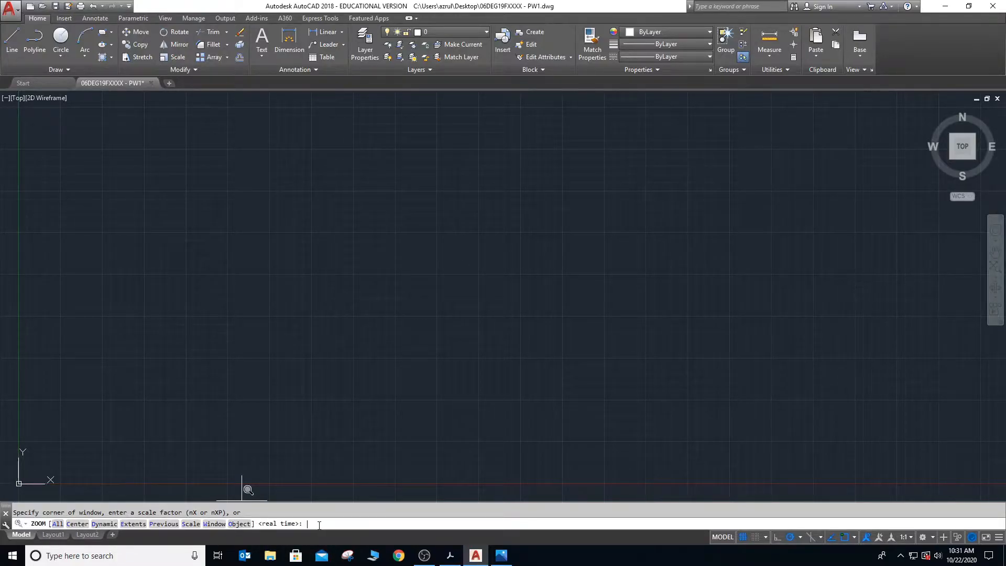
{"action": "type", "text": "A"}
{"action": "key", "text": "Return"}
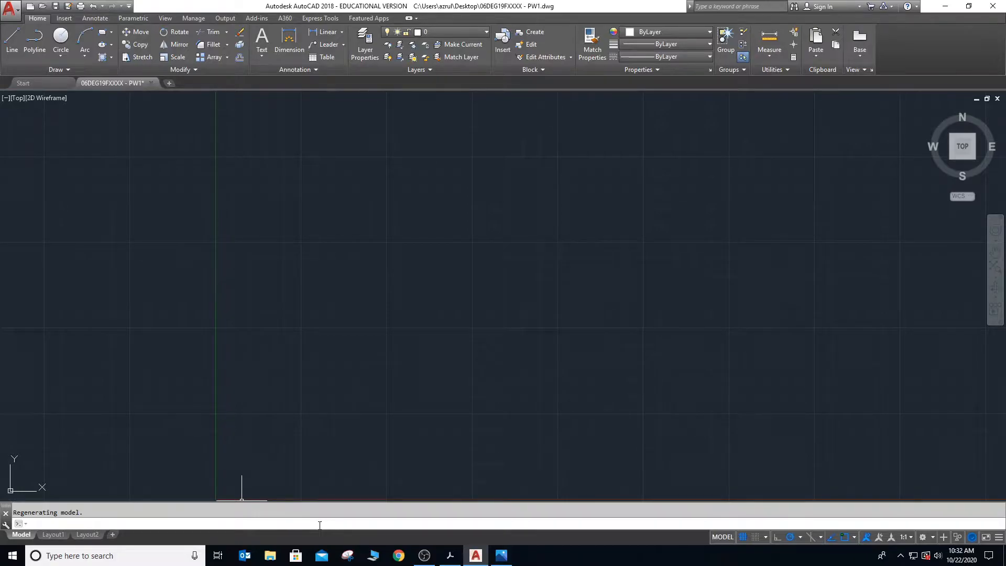
- Check the LINE command instructions in the Acrobat e-book, and return to the AutoCAD drawing
{"action": "key", "text": "alt+Tab"}
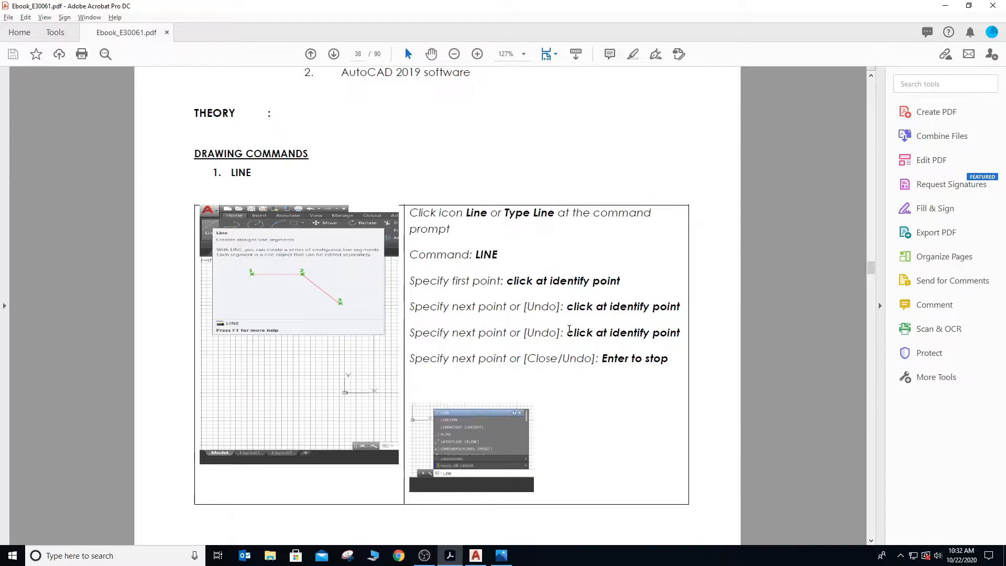
{"action": "key", "text": "alt+Tab"}
{"action": "key", "text": "alt+Tab"}
{"action": "key", "text": "alt+Tab"}
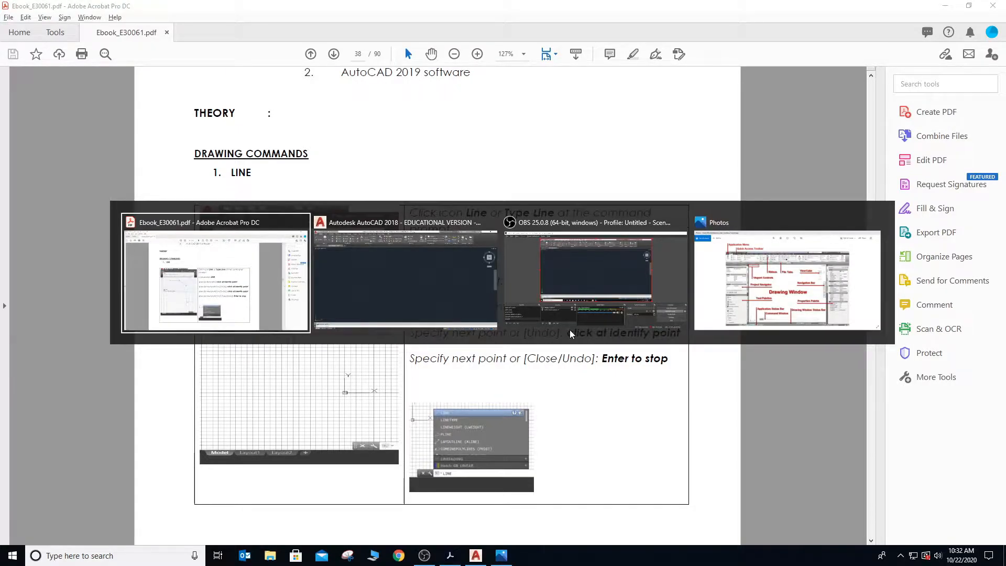
{"action": "key", "text": "alt+Tab"}
{"action": "key", "text": "alt+Tab"}
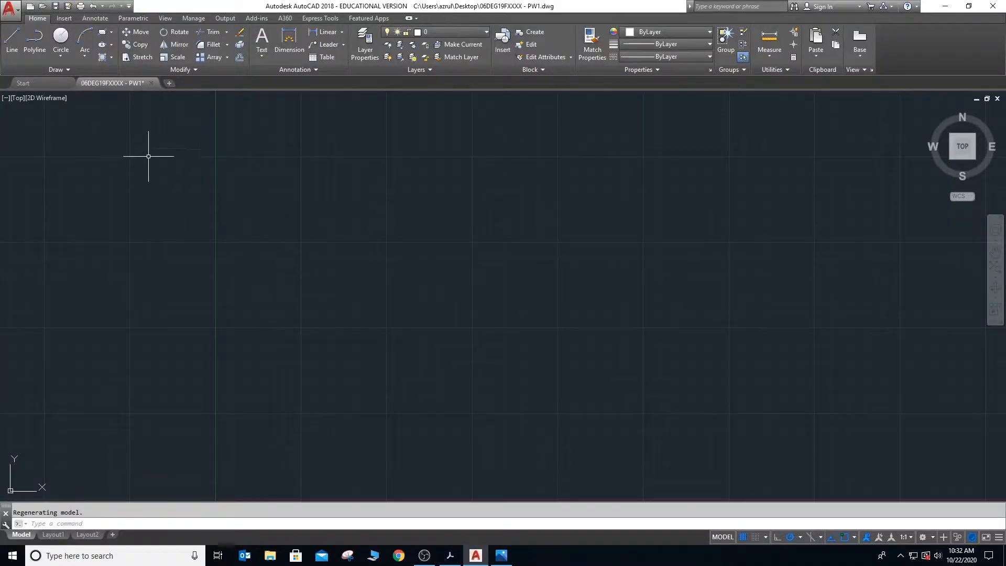
- Draw an open three-sided rectangle of connected lines, about 200 mm wide and open toward the Y axis, with the Line command
{"action": "left_click", "coordinate": [12, 47]}
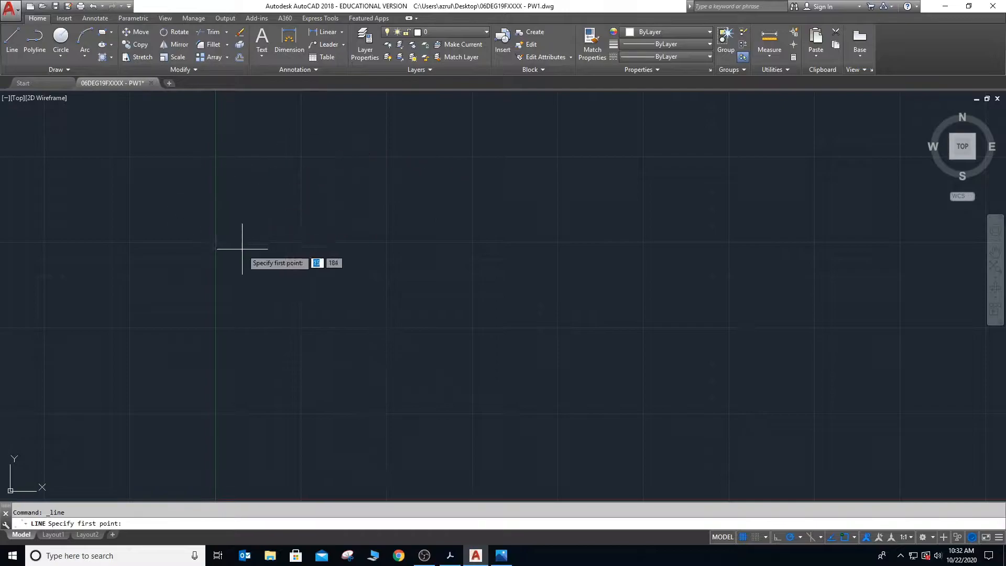
{"action": "left_click", "coordinate": [320, 203]}
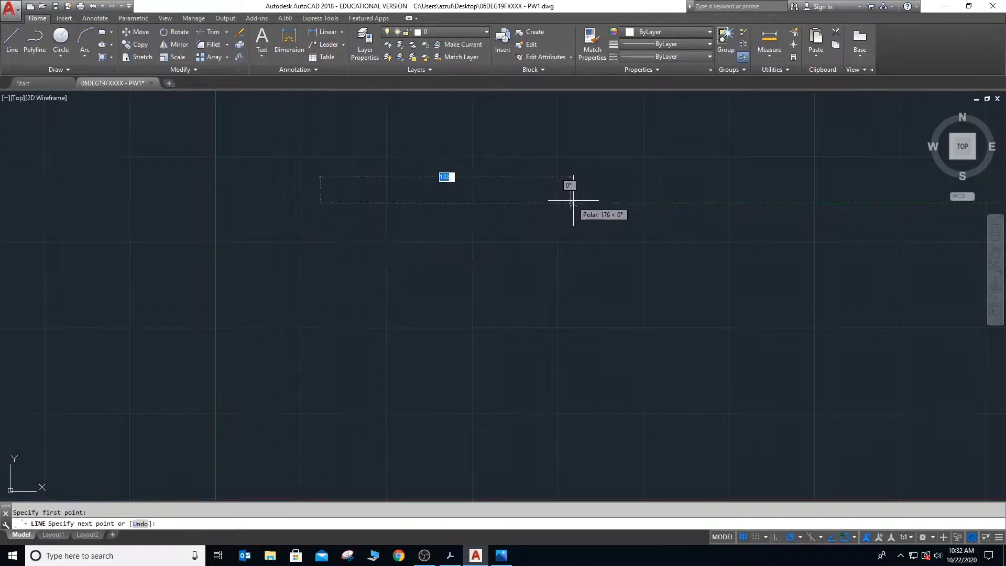
{"action": "left_click", "coordinate": [589, 203]}
{"action": "left_click", "coordinate": [589, 308]}
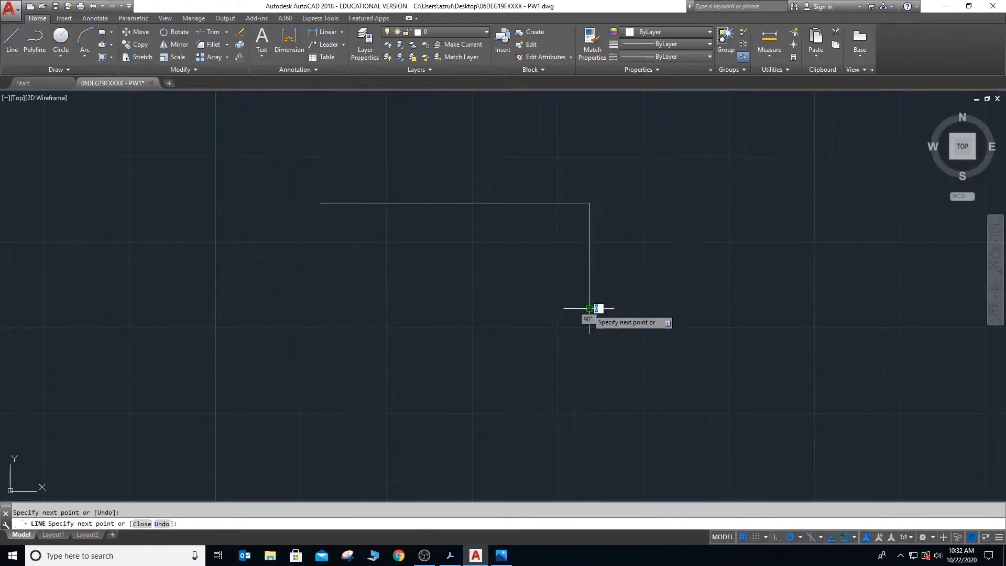
{"action": "left_click", "coordinate": [317, 309]}
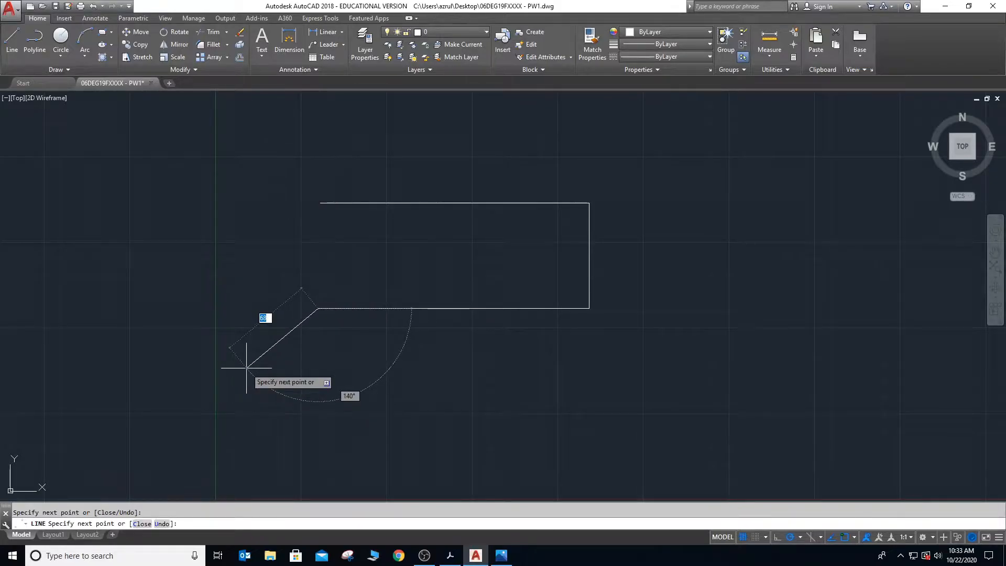
{"action": "key", "text": "Escape"}
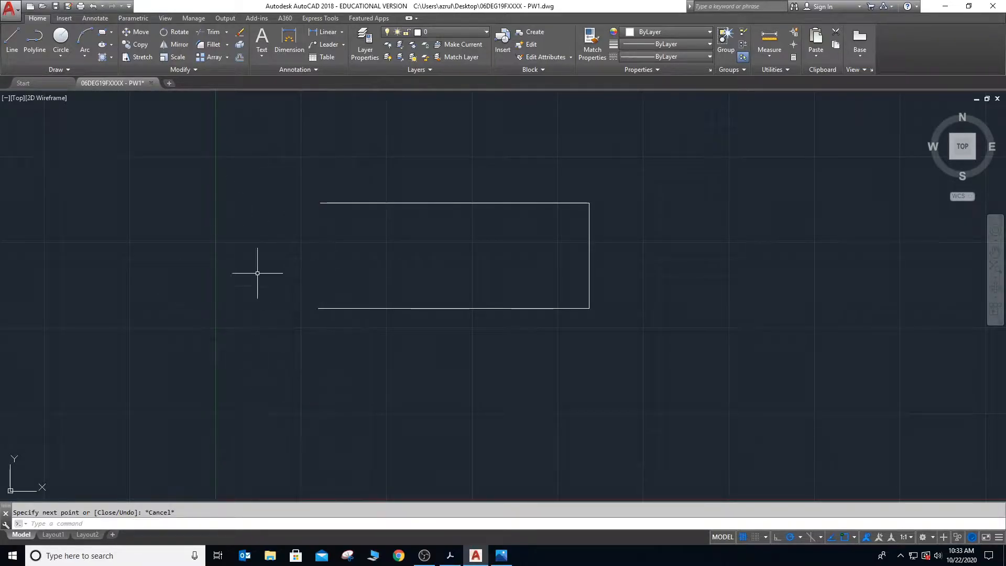
- Draw a second open three-sided shape of connected lines, about 190 mm wide, below the first one by entering the LINE command
{"action": "left_click", "coordinate": [104, 523]}
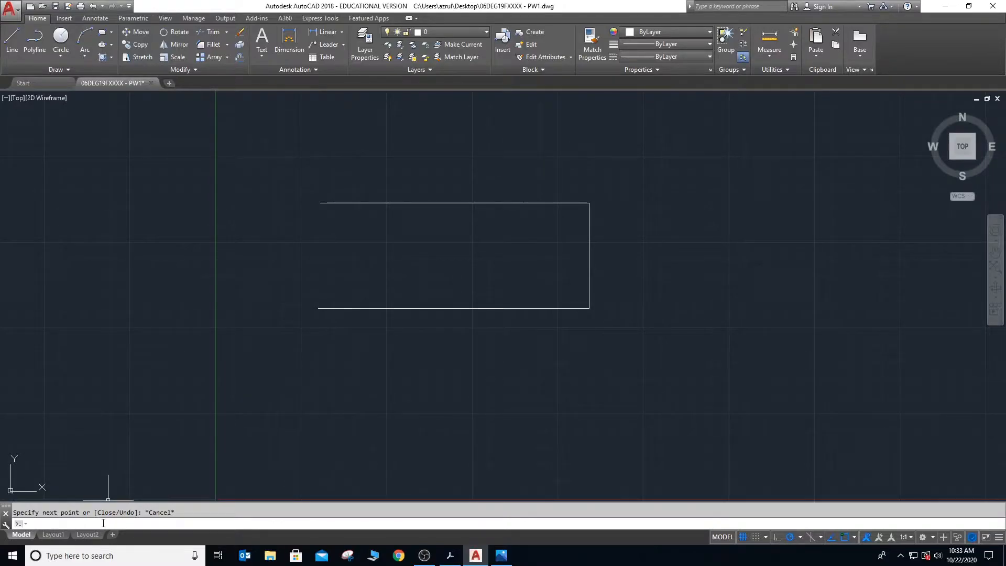
{"action": "type", "text": "line"}
{"action": "key", "text": "Return"}
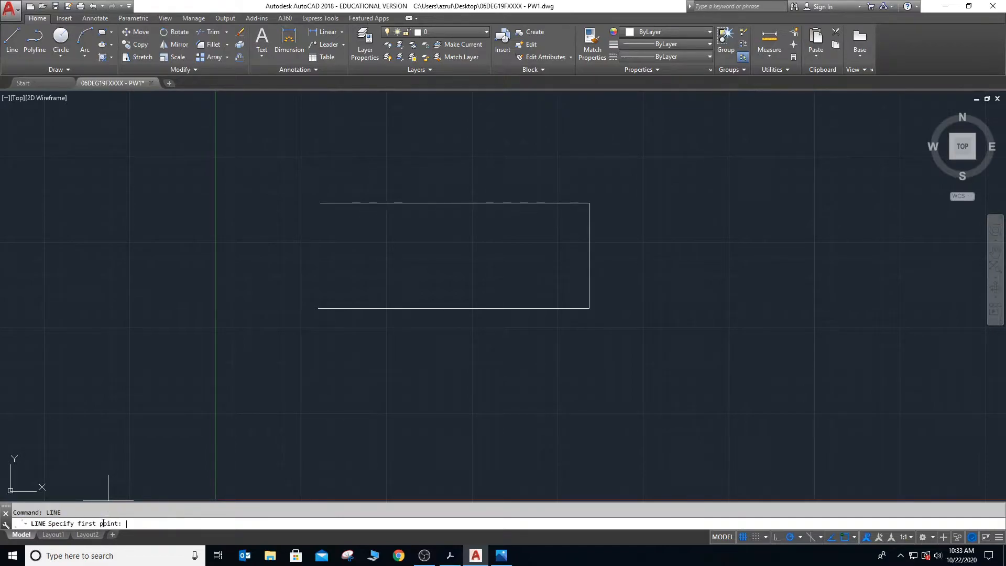
{"action": "left_click", "coordinate": [318, 353]}
{"action": "left_click", "coordinate": [583, 353]}
{"action": "left_click", "coordinate": [583, 417]}
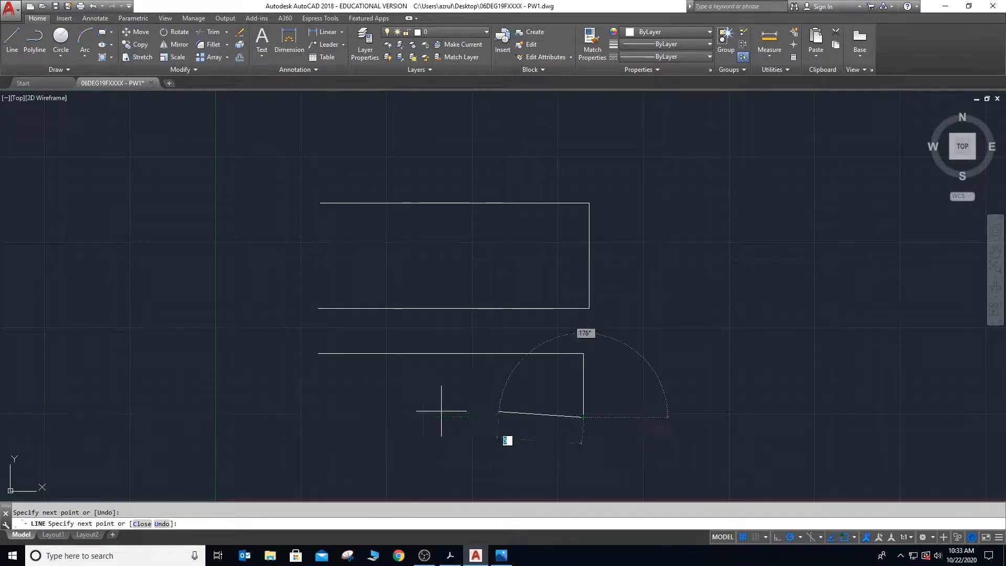
{"action": "left_click", "coordinate": [317, 417]}
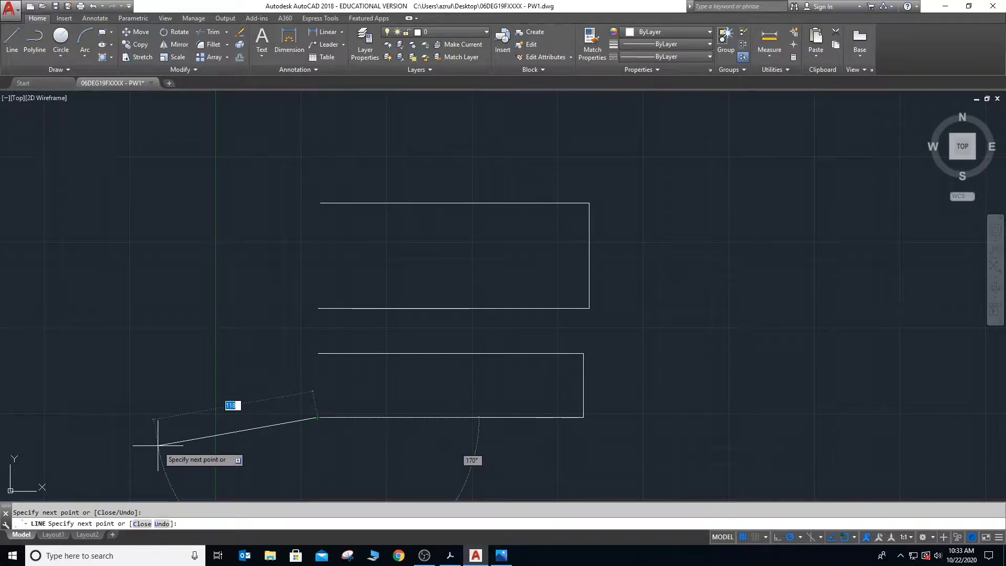
{"action": "key", "text": "Escape"}
- Draw an upright U shape of three connected lines beyond the Y axis using the L command alias
{"action": "left_click", "coordinate": [74, 523]}
{"action": "type", "text": "l"}
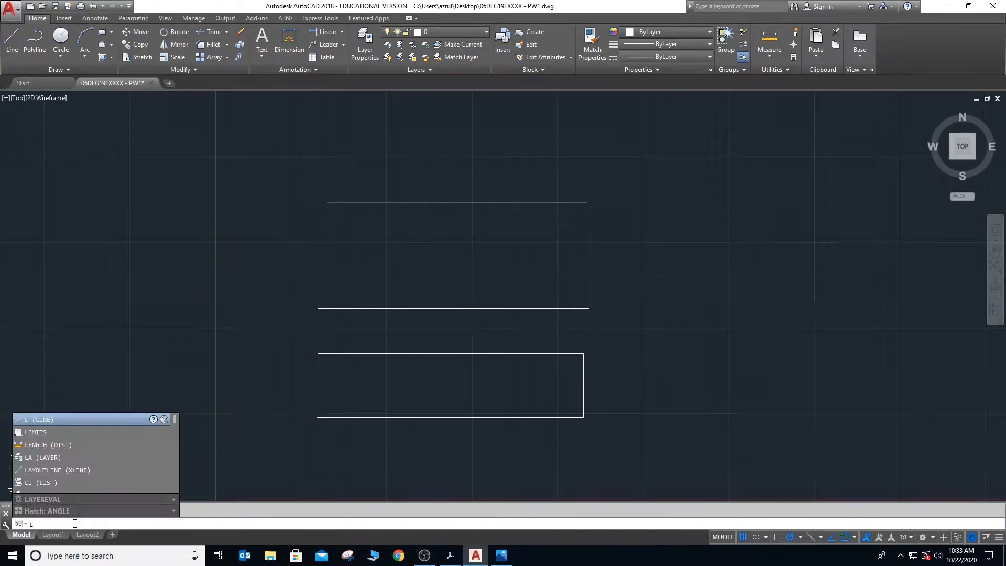
{"action": "key", "text": "Return"}
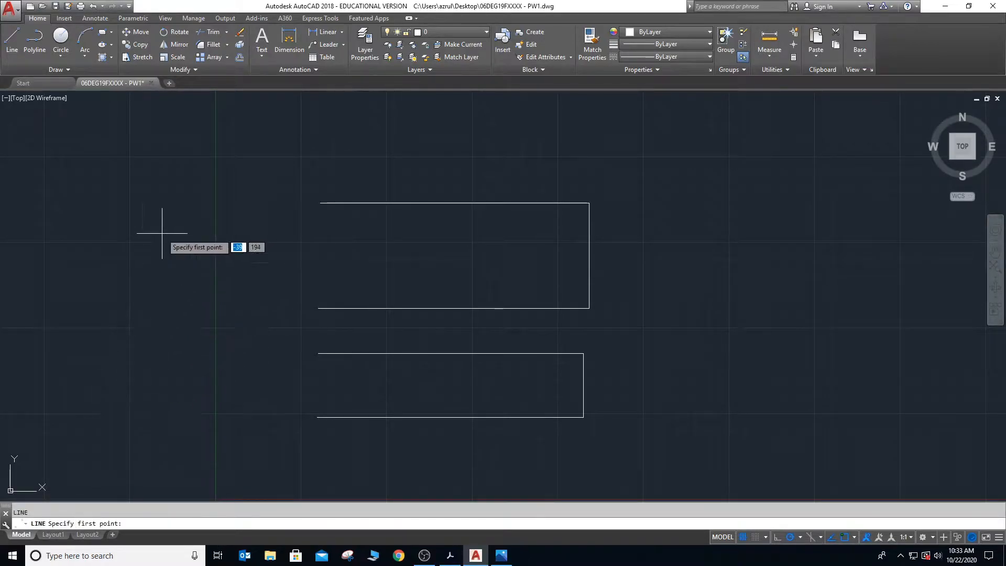
{"action": "left_click", "coordinate": [103, 205]}
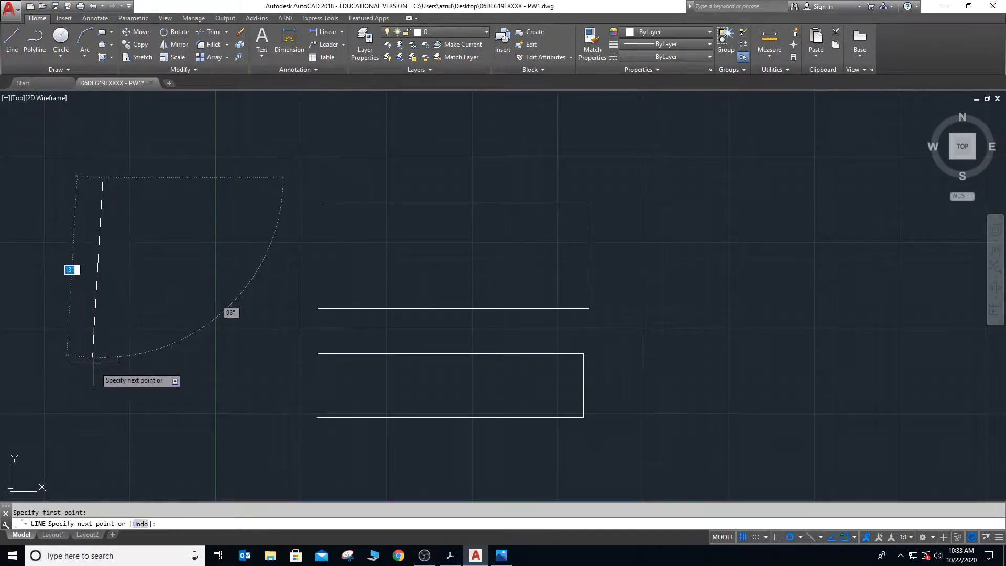
{"action": "left_click", "coordinate": [103, 374]}
{"action": "left_click", "coordinate": [190, 373]}
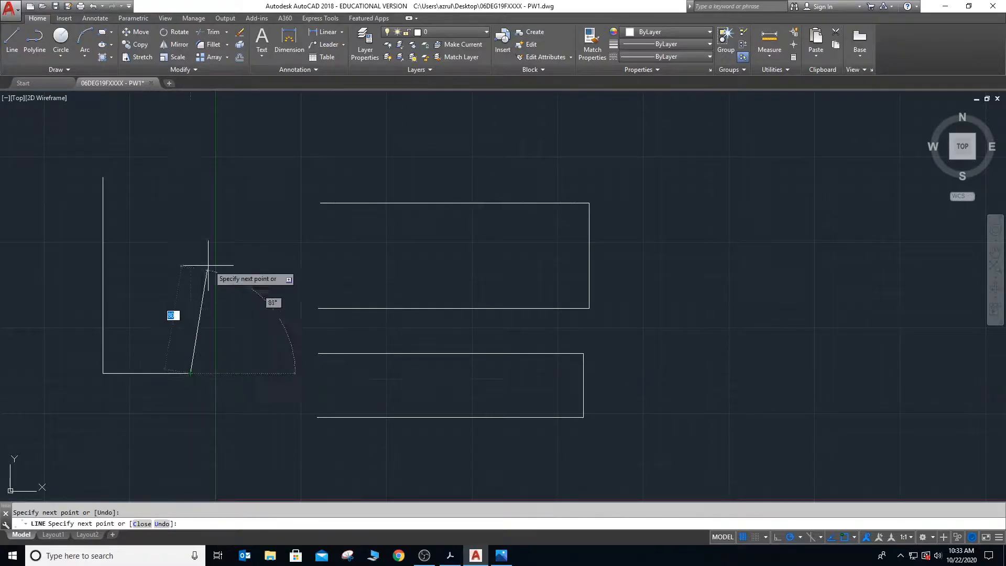
{"action": "left_click", "coordinate": [190, 193]}
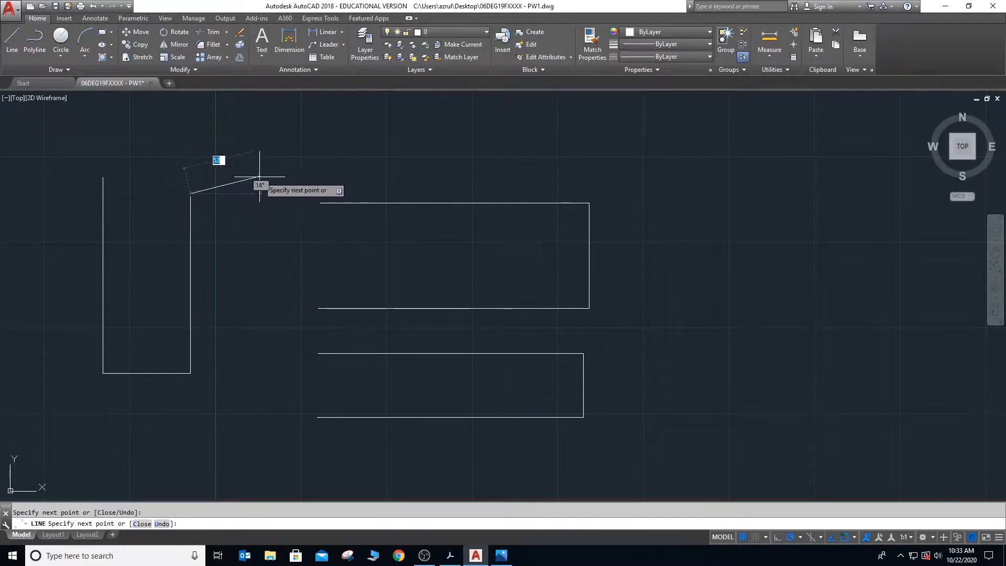
{"action": "key", "text": "Escape"}
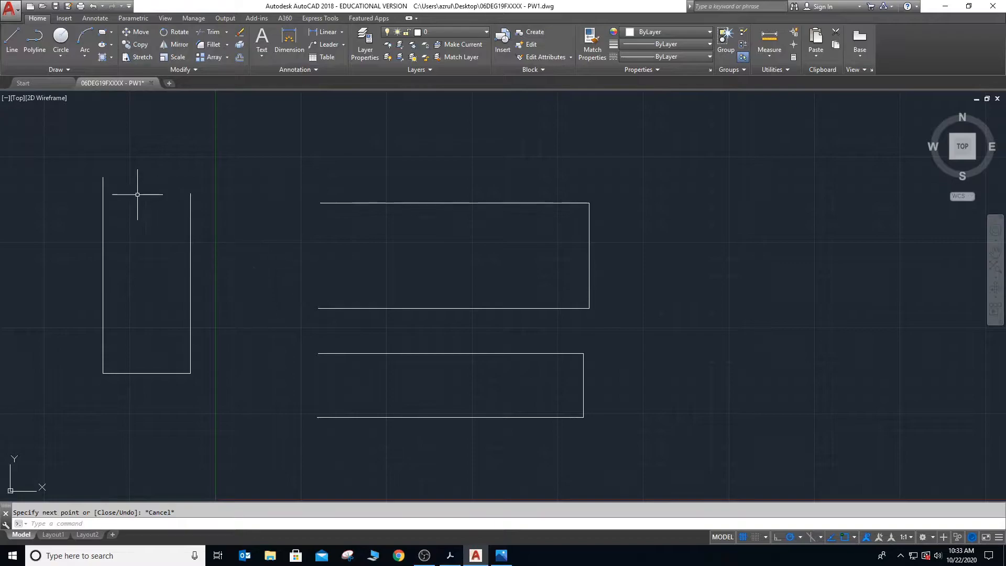
- Window-select the three lines of the upright U shape and delete them
{"action": "left_click", "coordinate": [87, 162]}
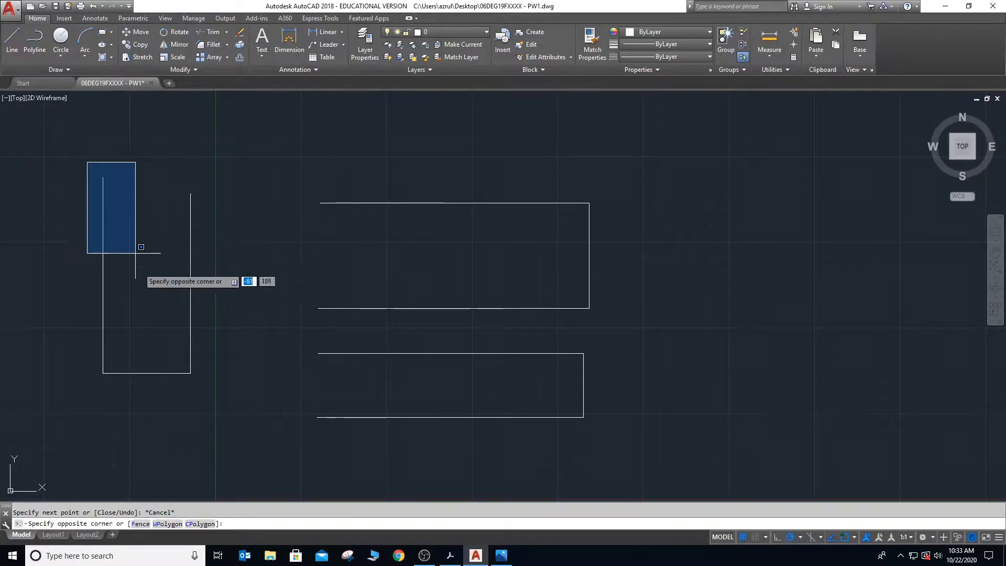
{"action": "left_click", "coordinate": [229, 415]}
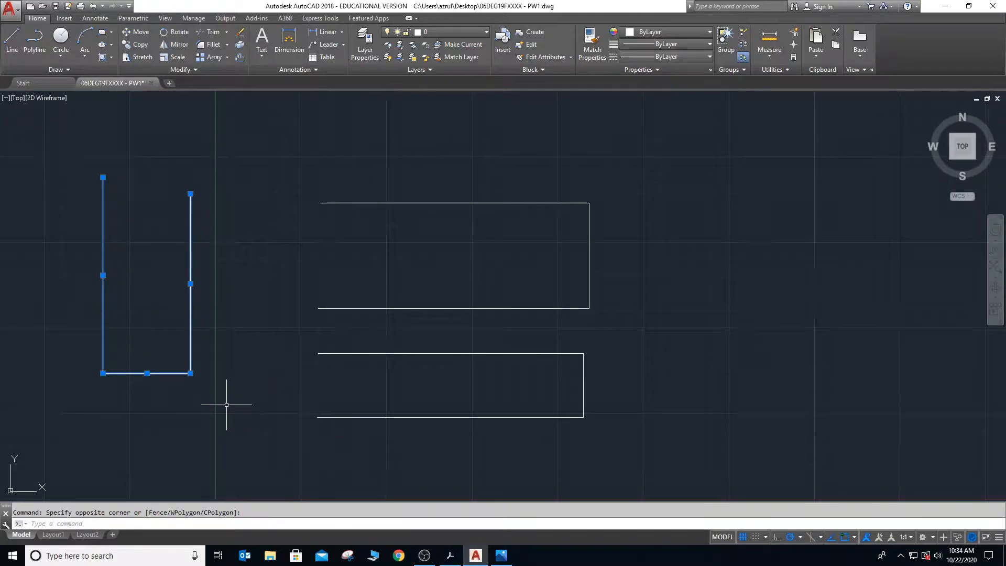
{"action": "key", "text": "Delete"}
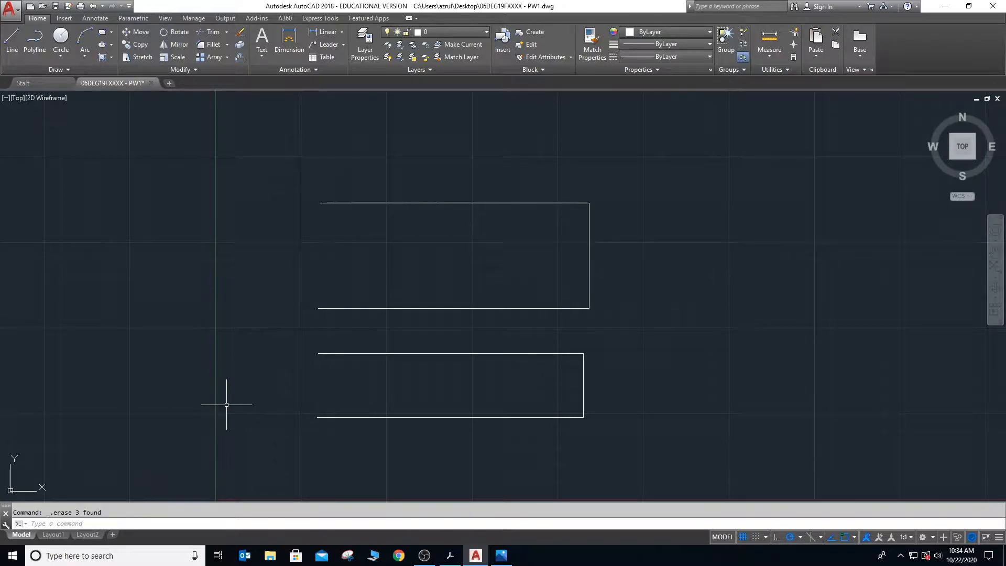
- Select the three lines of the upper open rectangle individually and delete them
{"action": "left_click", "coordinate": [347, 203]}
{"action": "left_click", "coordinate": [590, 257]}
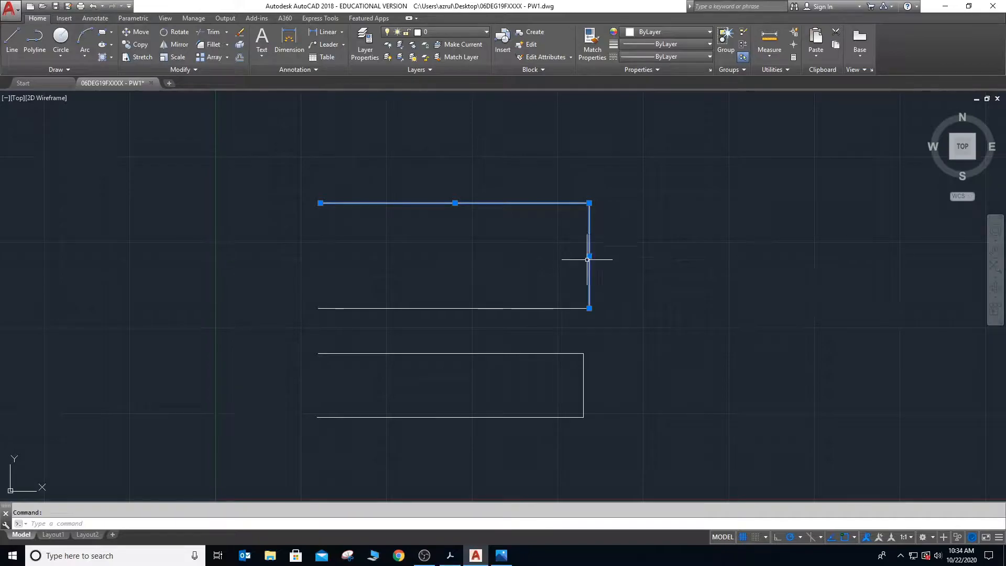
{"action": "left_click", "coordinate": [487, 307]}
{"action": "key", "text": "Delete"}
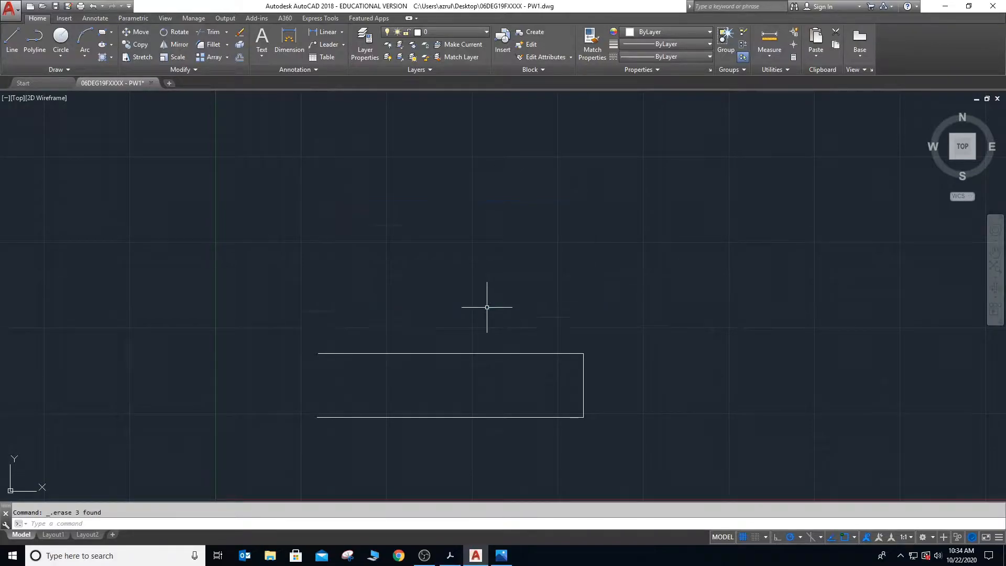
- Erase the three lines of the remaining open shape with the ERASE command and a window selection
{"action": "left_click", "coordinate": [190, 524]}
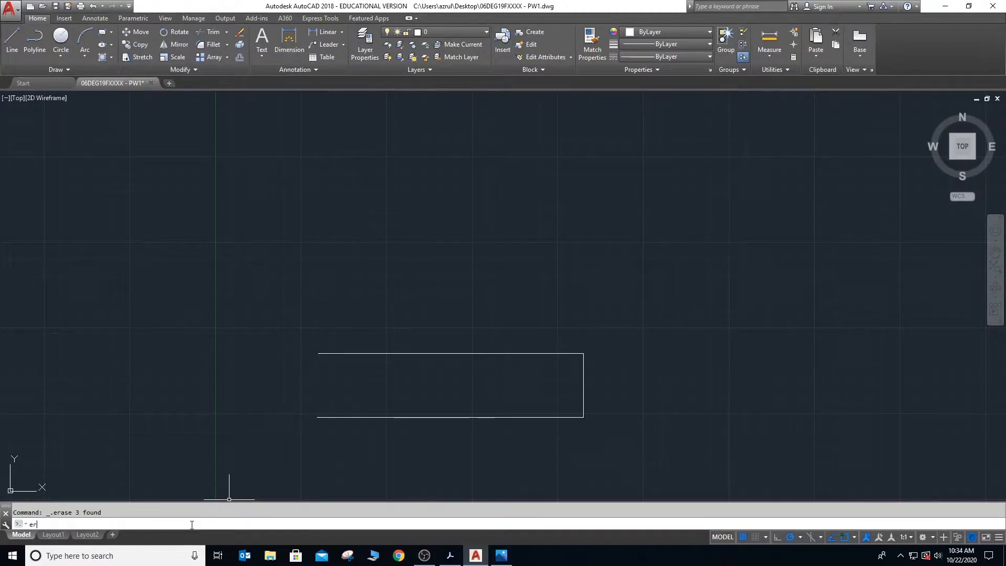
{"action": "key", "text": "Return"}
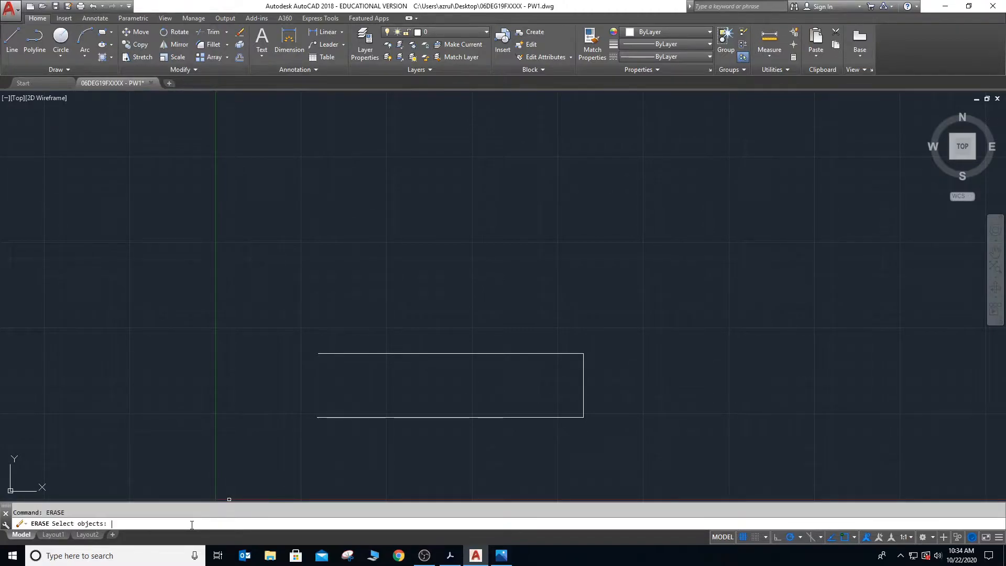
{"action": "left_click", "coordinate": [281, 308]}
{"action": "left_click", "coordinate": [594, 441]}
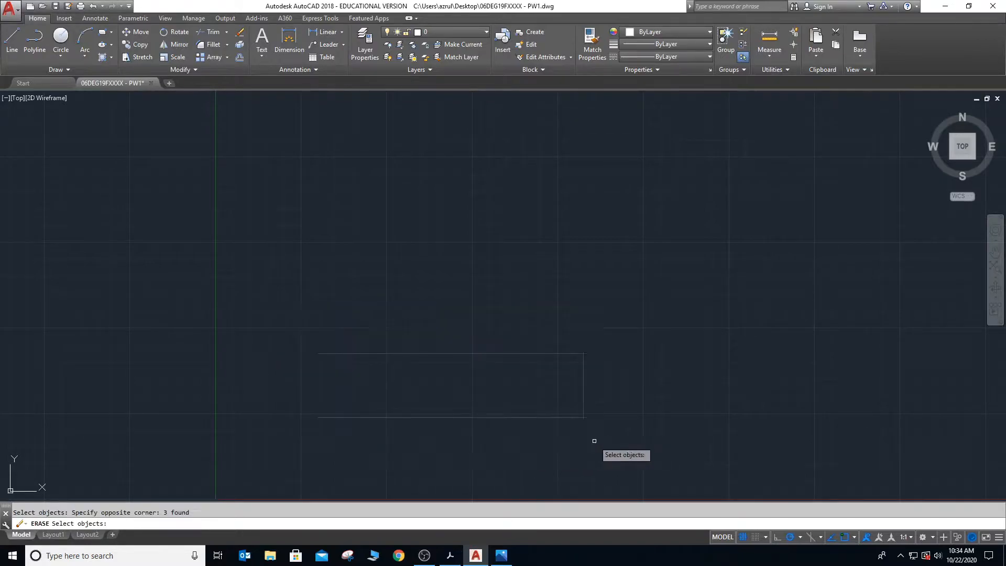
{"action": "key", "text": "Return"}
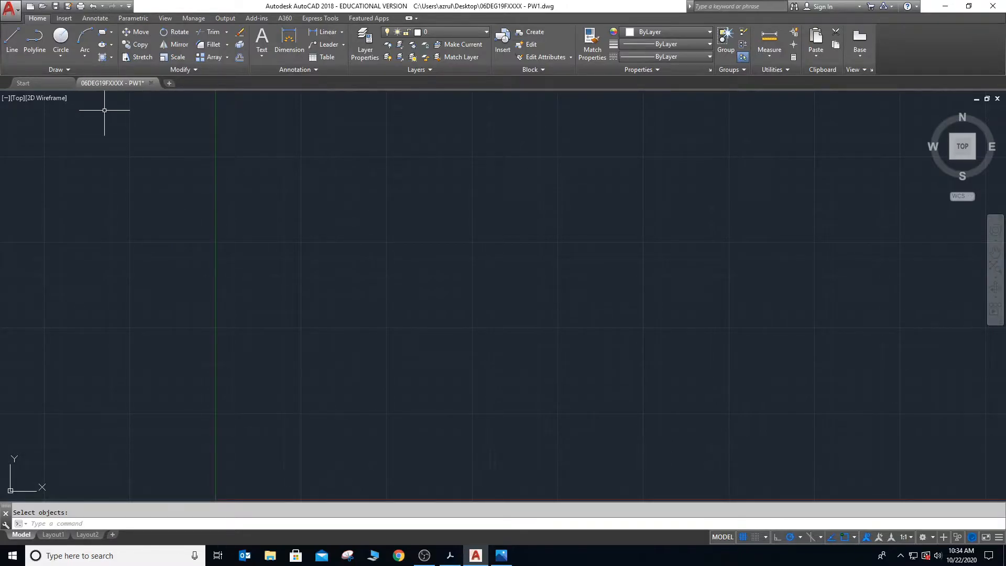
- Read the CIRCLE command section in the Acrobat e-book, and return to the AutoCAD drawing
{"action": "key", "text": "alt+Tab"}
{"action": "scroll", "coordinate": [250, 154], "scroll_direction": "down", "scroll_amount": 10}
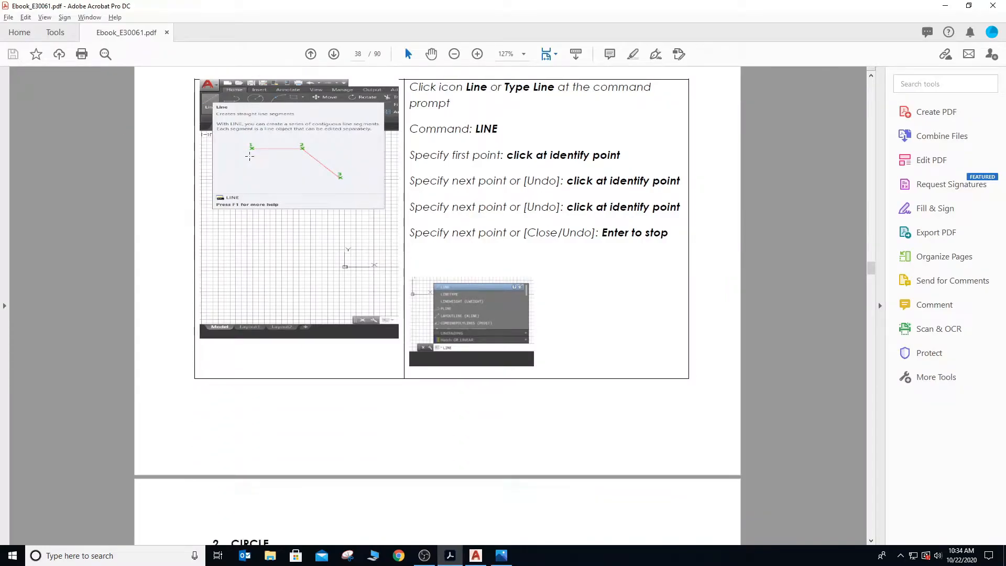
{"action": "scroll", "coordinate": [266, 172], "scroll_direction": "down", "scroll_amount": 3}
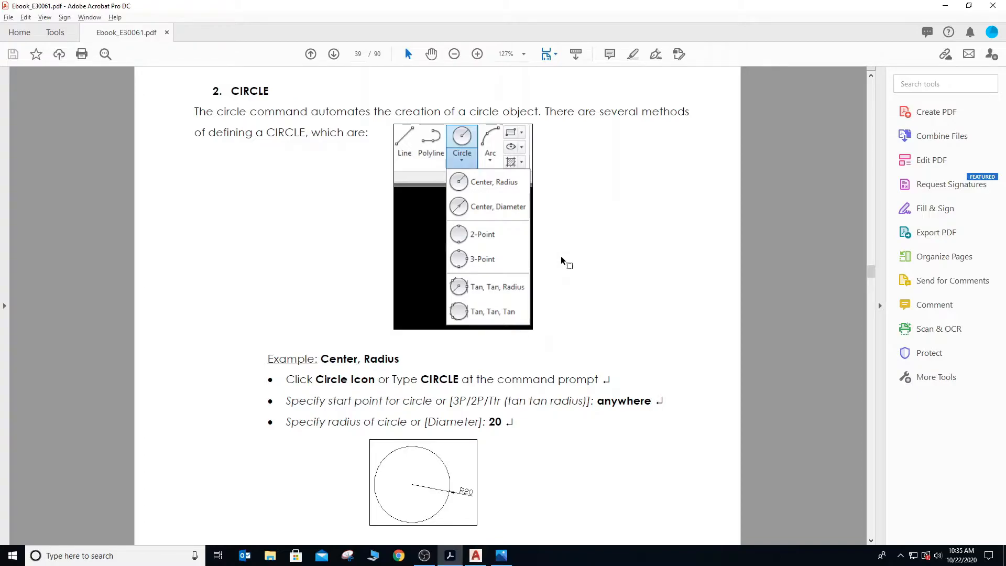
{"action": "key", "text": "alt+Tab"}
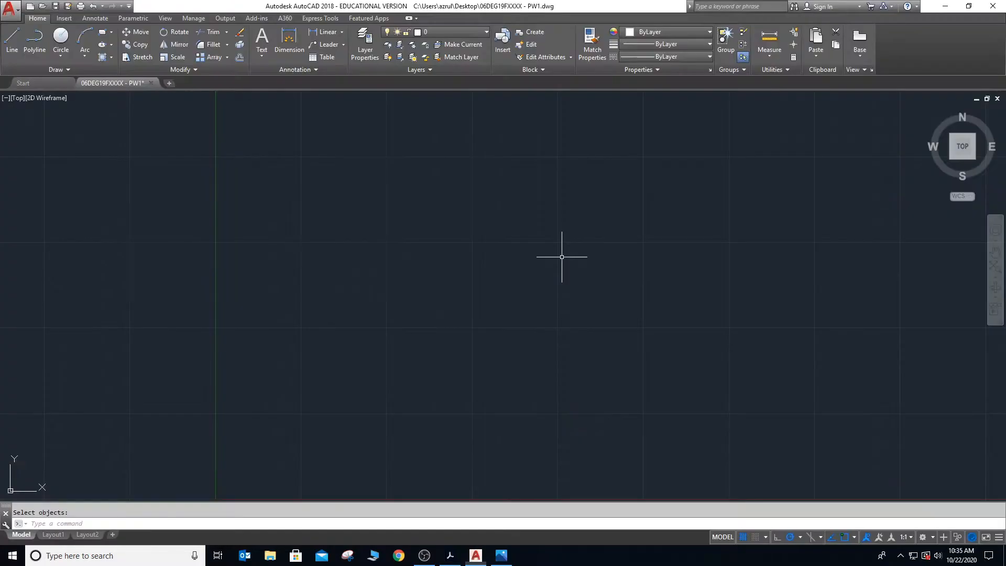
- Draw a Center, Radius circle with a radius of 50 mm near the middle of the drawing area
{"action": "left_click", "coordinate": [63, 56]}
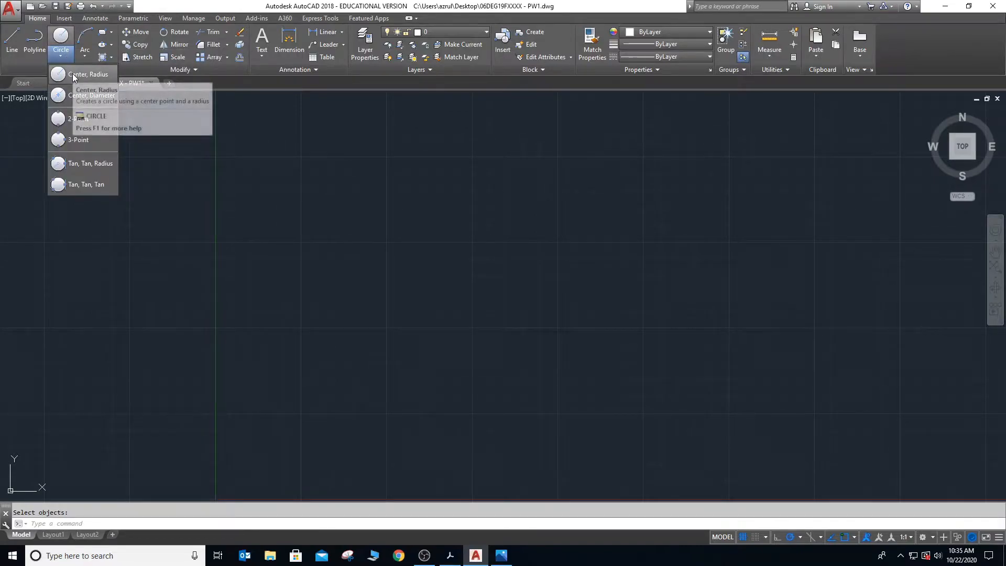
{"action": "left_click", "coordinate": [73, 76]}
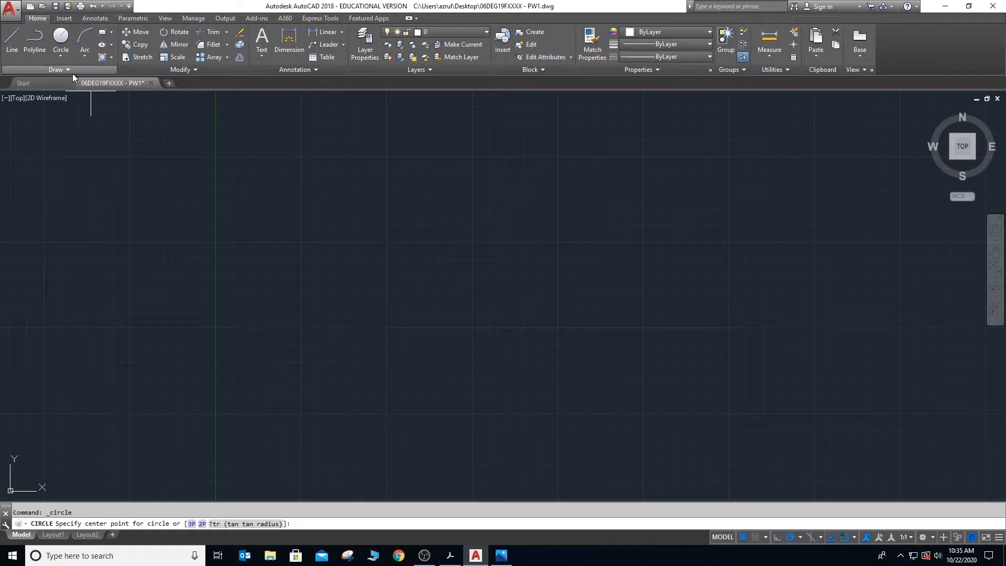
{"action": "left_click", "coordinate": [405, 266]}
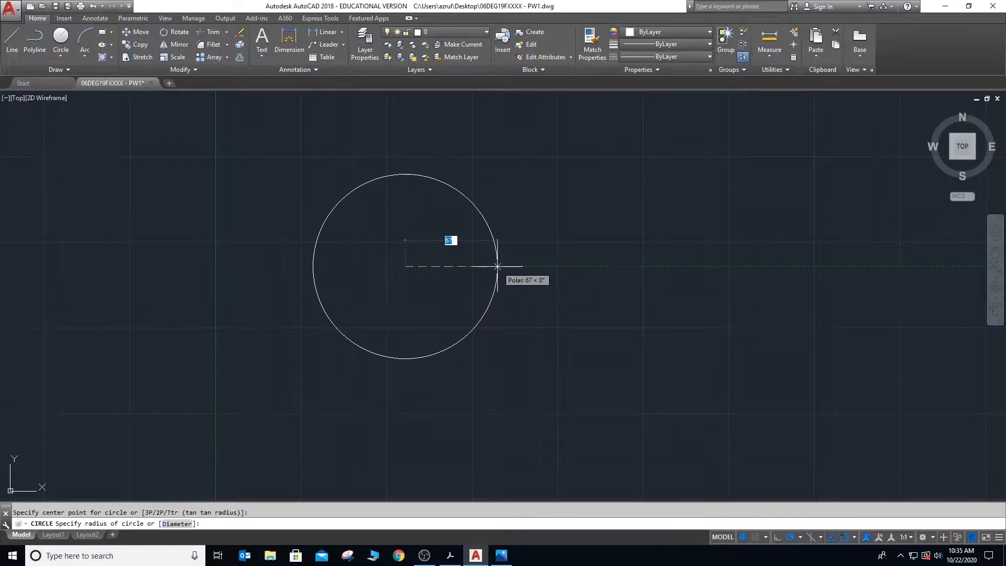
{"action": "type", "text": "5"}
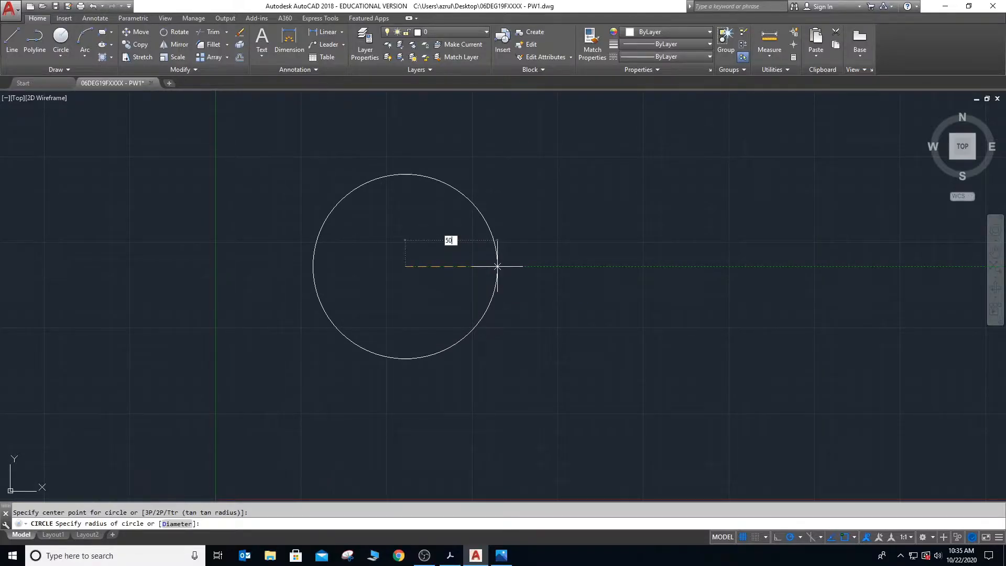
{"action": "type", "text": "0"}
{"action": "key", "text": "Return"}
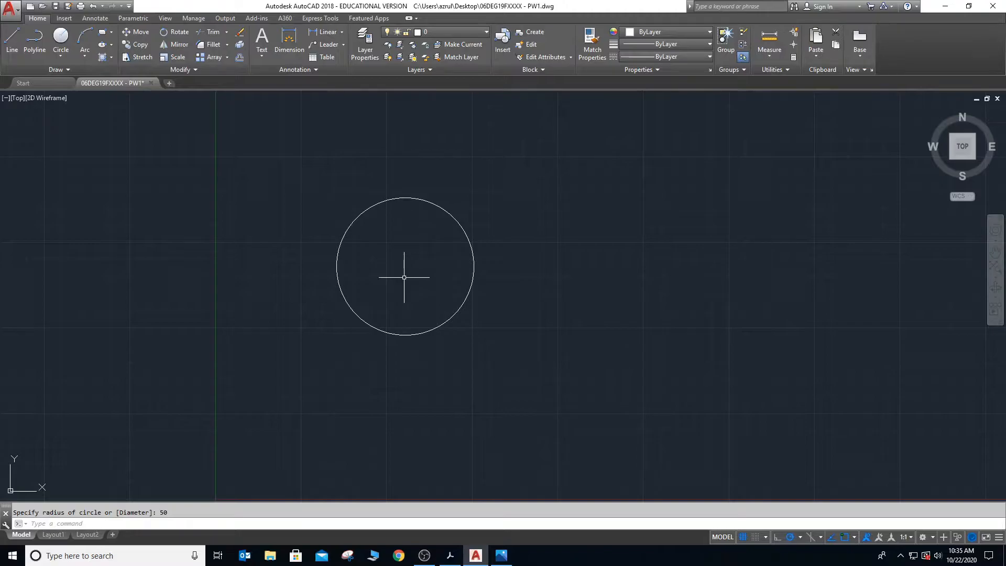
- Draw a concentric circle at the centre of the existing circle, using the Diameter option with a diameter of 50 mm
{"action": "left_click", "coordinate": [60, 54]}
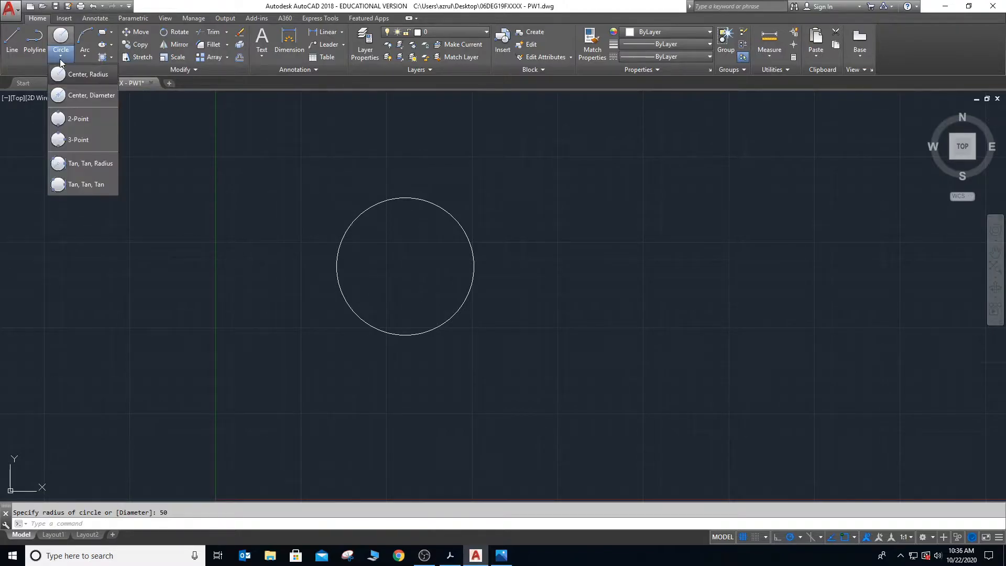
{"action": "left_click", "coordinate": [71, 74]}
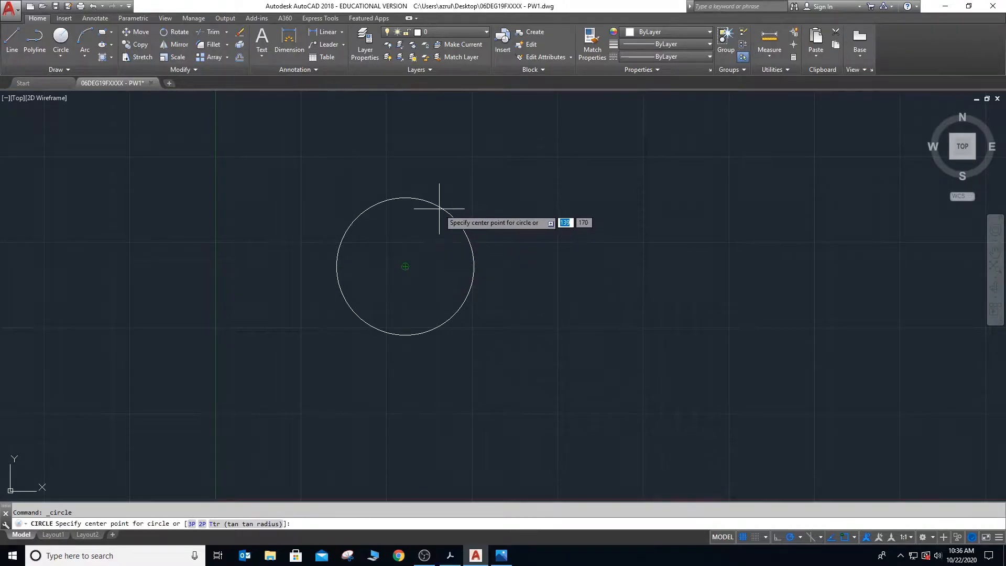
{"action": "left_click", "coordinate": [405, 266]}
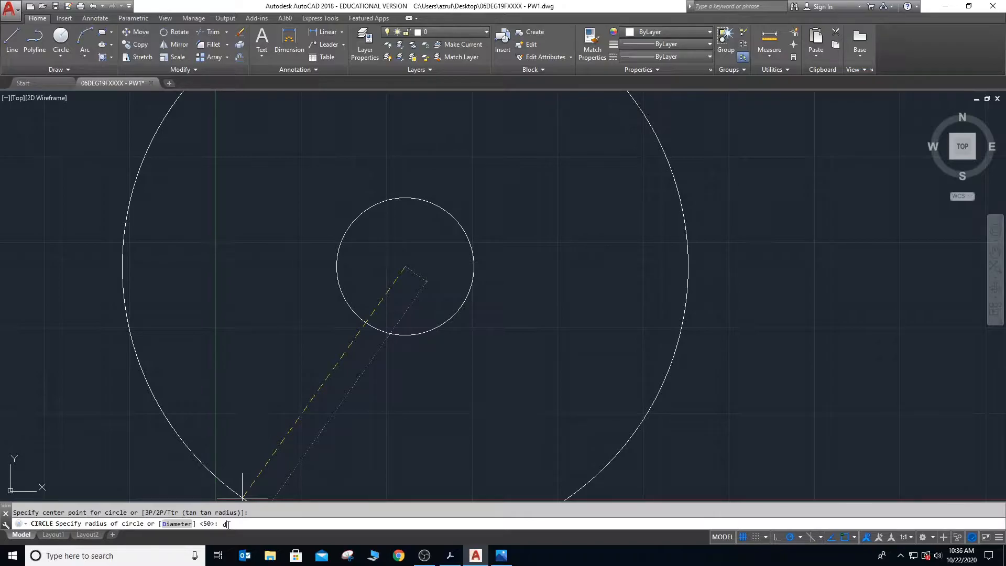
{"action": "key", "text": "Return"}
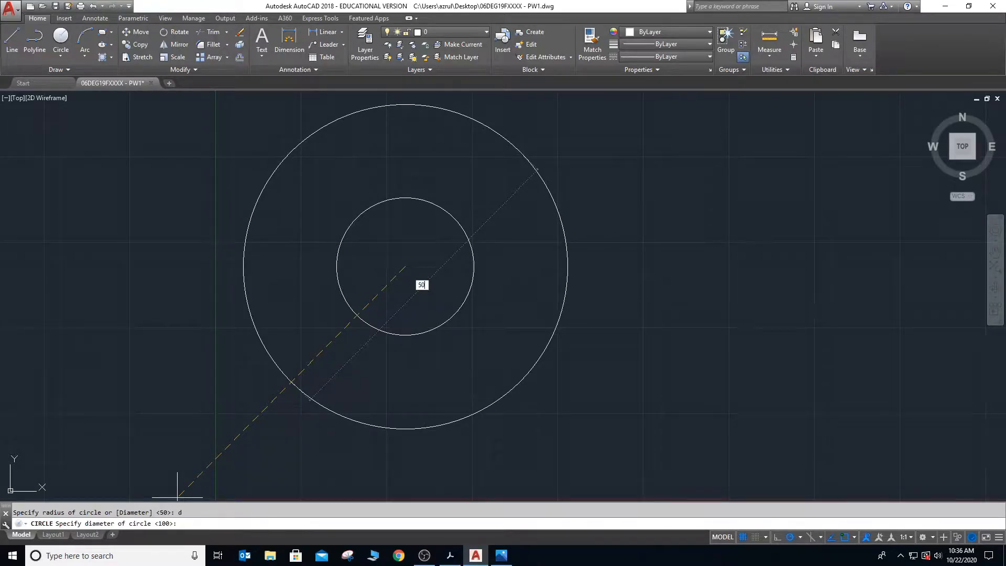
{"action": "key", "text": "Return"}
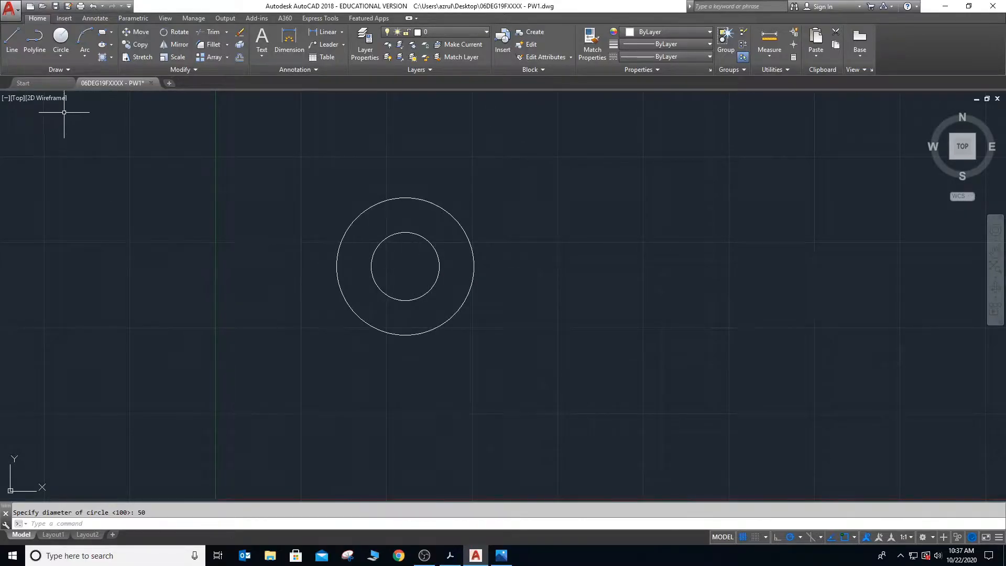
- Draw a circle of diameter 50 mm with the Center, Diameter method at the common centre of the two concentric circles
{"action": "left_click", "coordinate": [66, 54]}
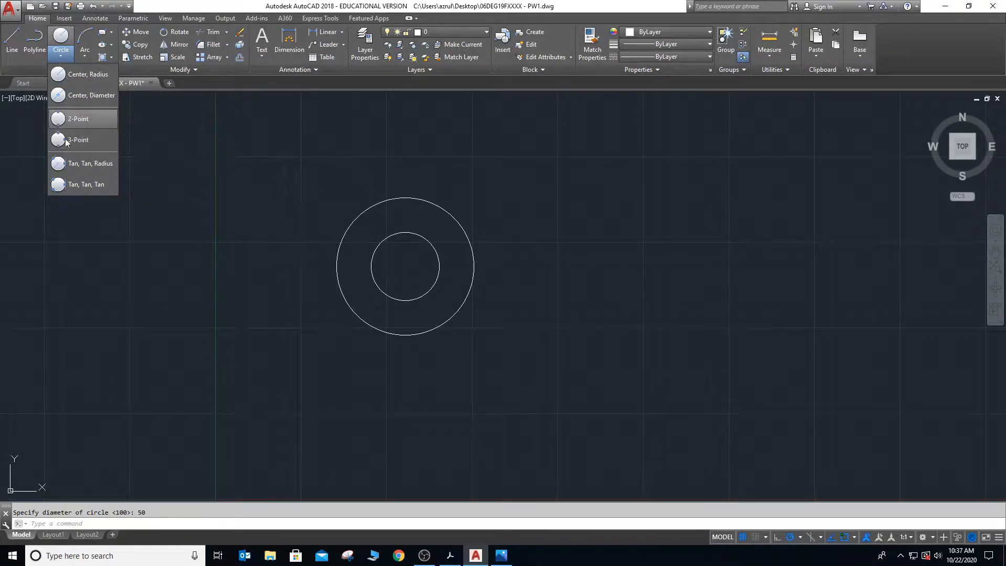
{"action": "left_click", "coordinate": [94, 96]}
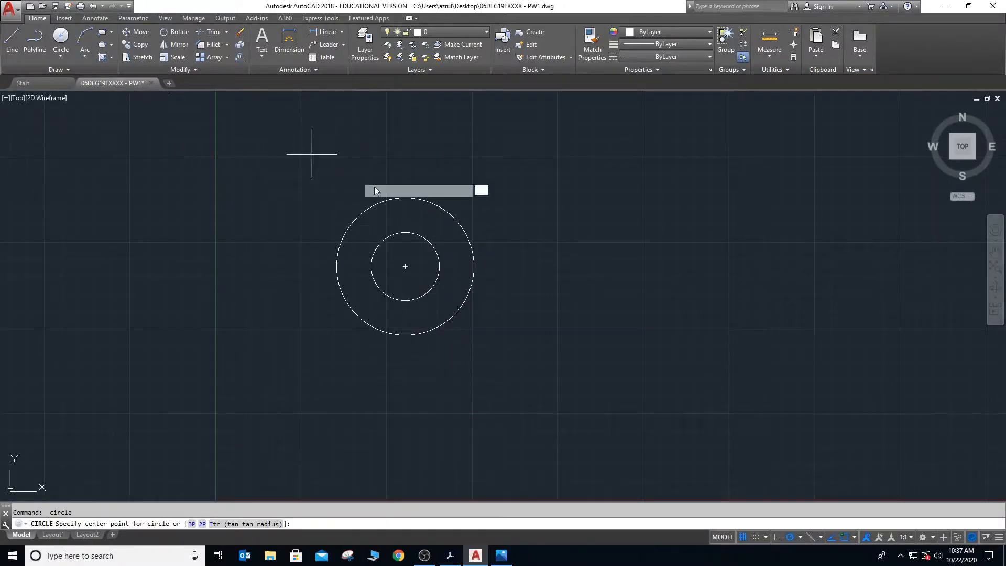
{"action": "left_click", "coordinate": [405, 266]}
{"action": "type", "text": "1"}
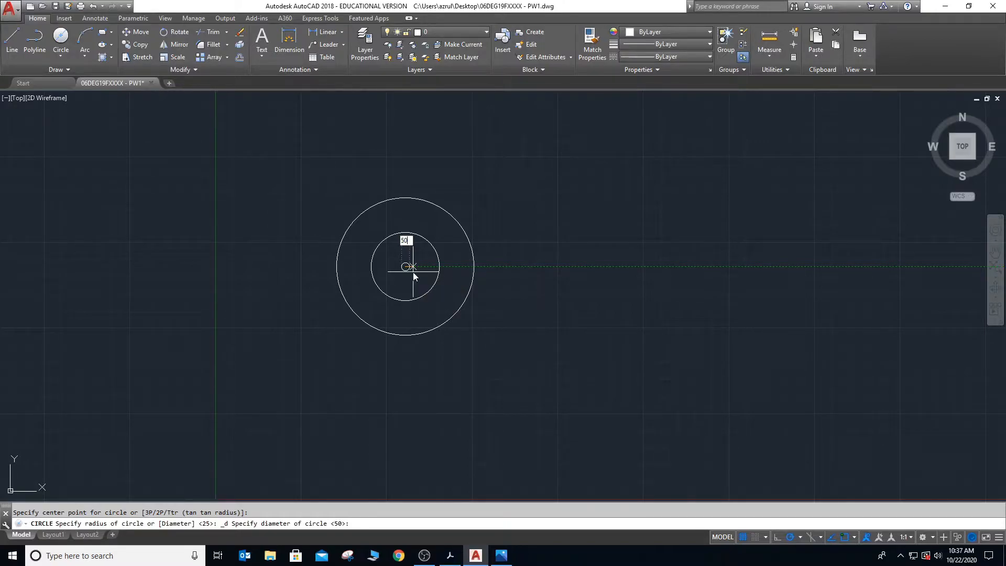
{"action": "key", "text": "Return"}
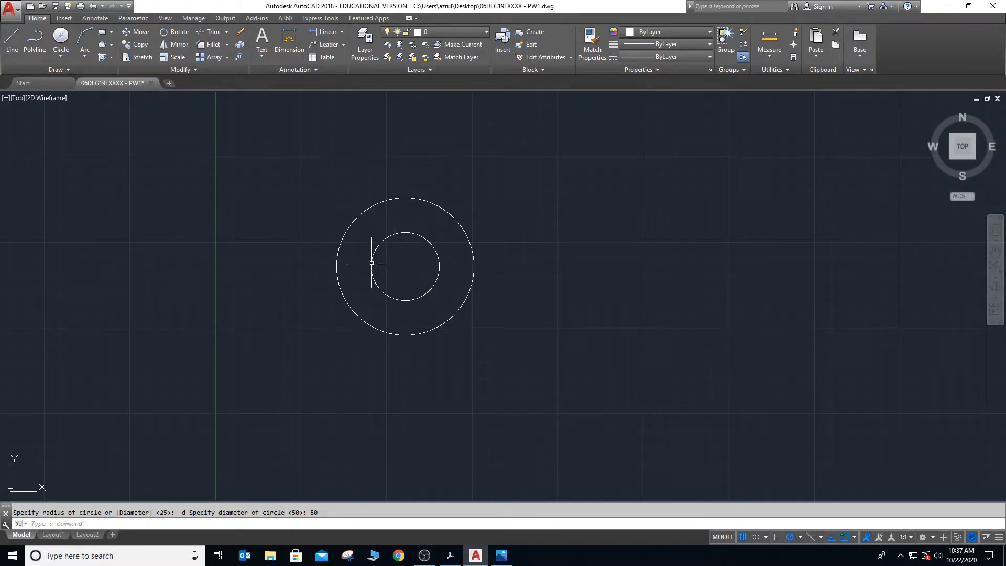
{"action": "mouse_move", "coordinate": [433, 250]}
{"action": "left_click", "coordinate": [63, 54]}
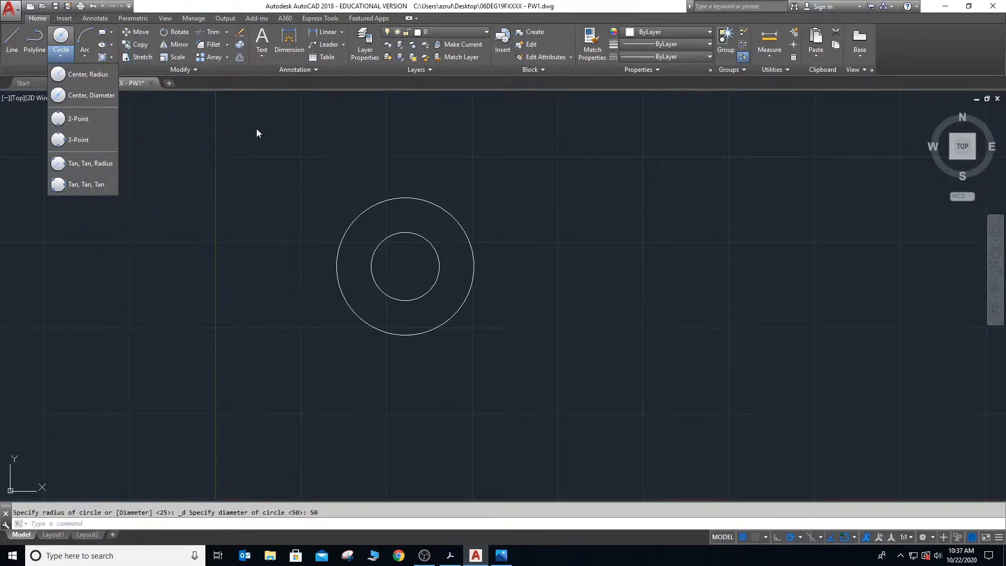
{"action": "left_click", "coordinate": [257, 165]}
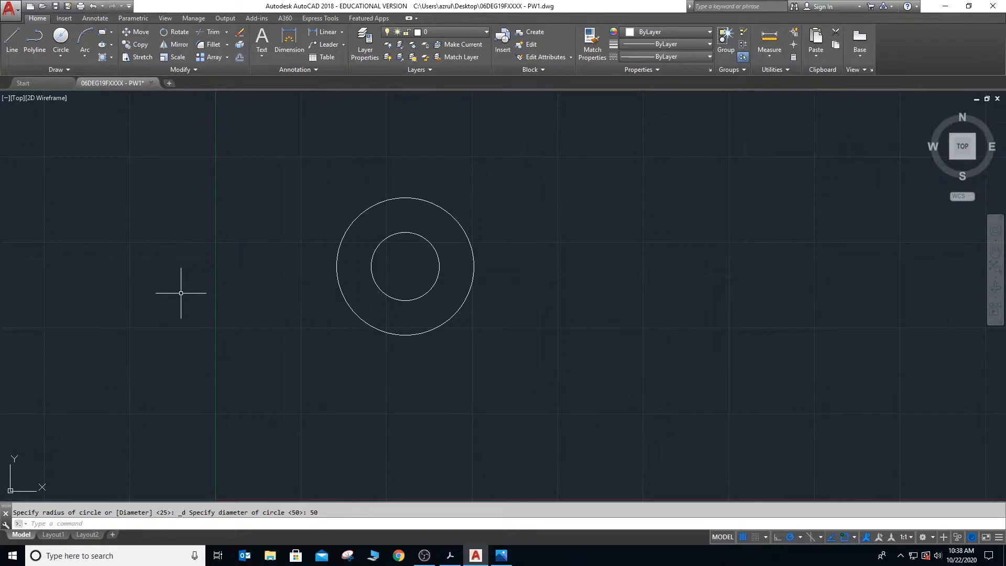
- Draw an L shape to the west of the concentric circles, using one vertical and one horizontal line
{"action": "type", "text": "l"}
{"action": "key", "text": "Return"}
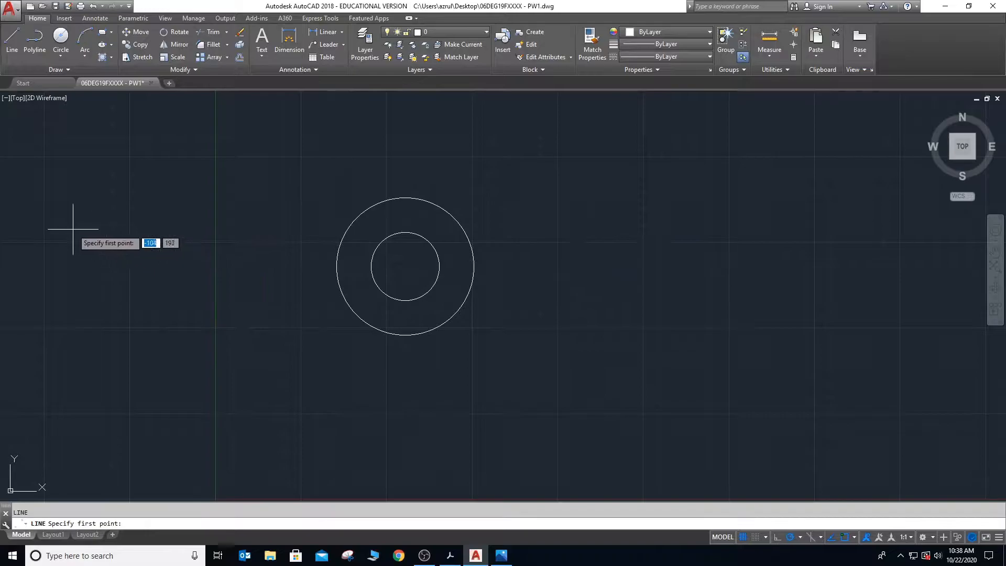
{"action": "left_click", "coordinate": [87, 200]}
{"action": "left_click", "coordinate": [86, 303]}
{"action": "left_click", "coordinate": [176, 303]}
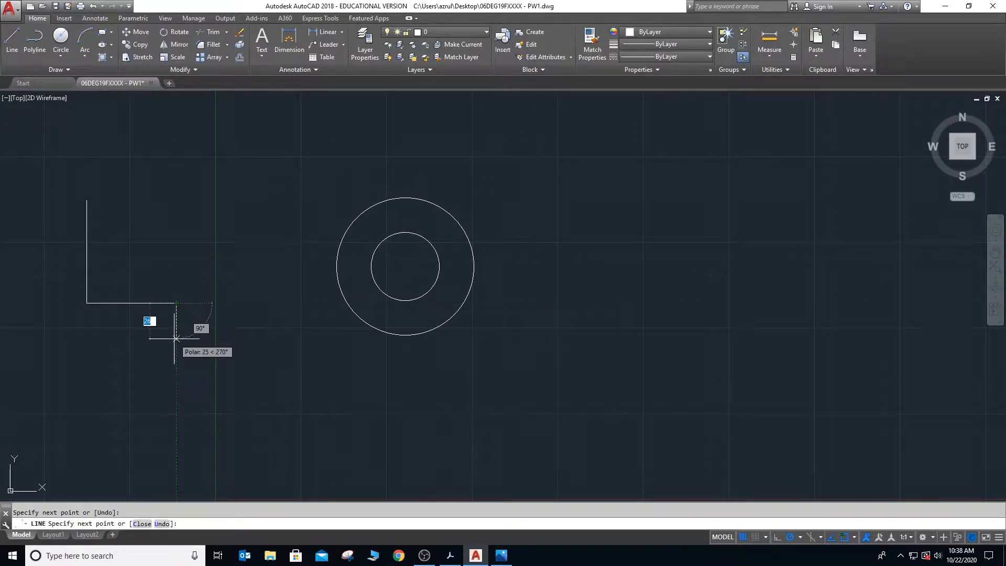
{"action": "key", "text": "Escape"}
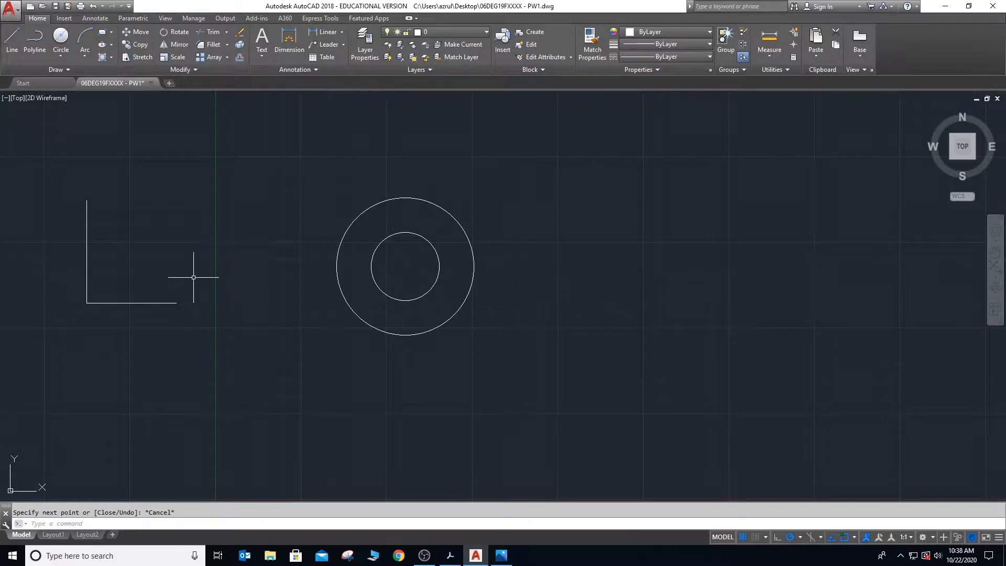
- Draw a 2-Point circle about 99 mm in diameter through the two free ends of the L-shaped lines
{"action": "left_click", "coordinate": [61, 56]}
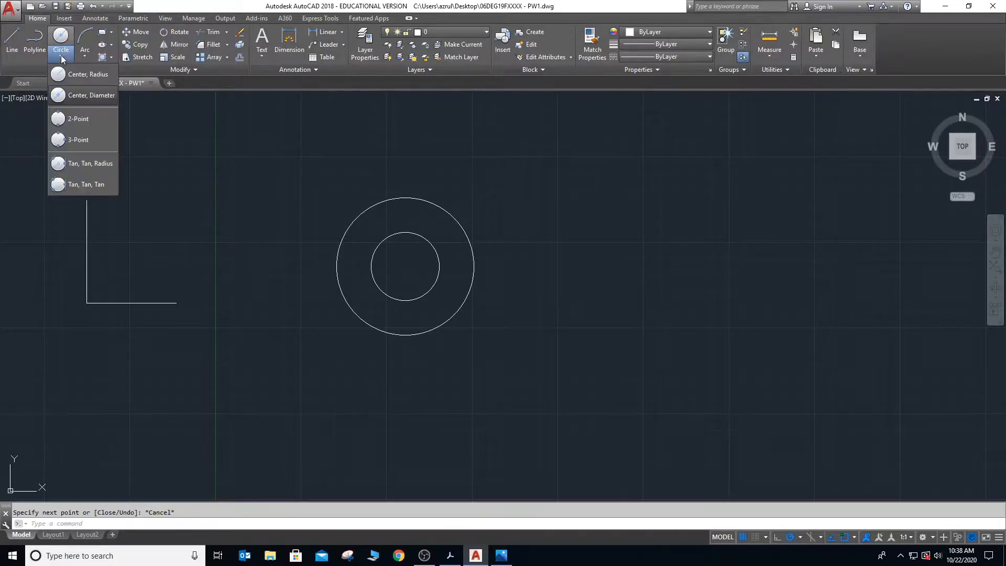
{"action": "left_click", "coordinate": [72, 120]}
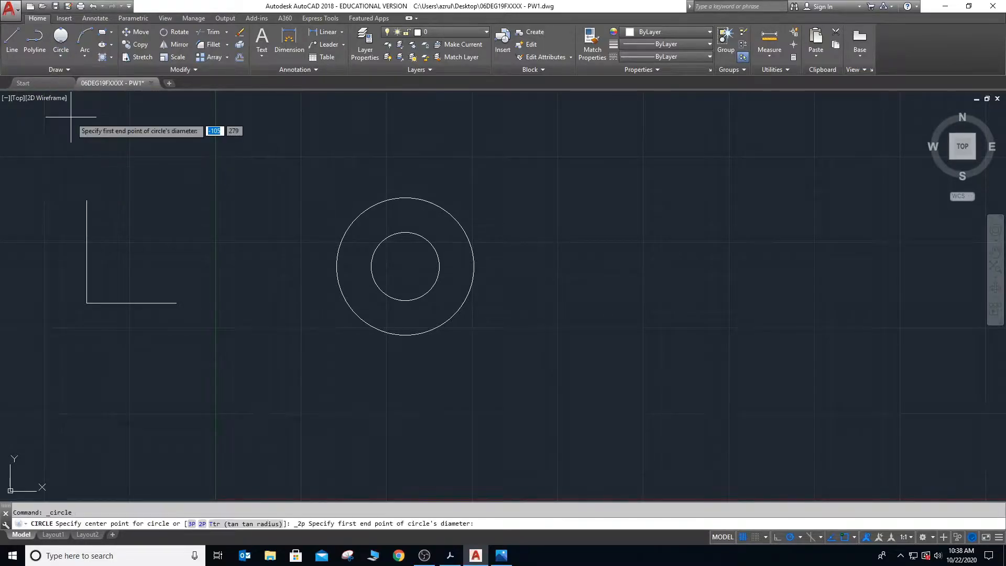
{"action": "left_click", "coordinate": [87, 200]}
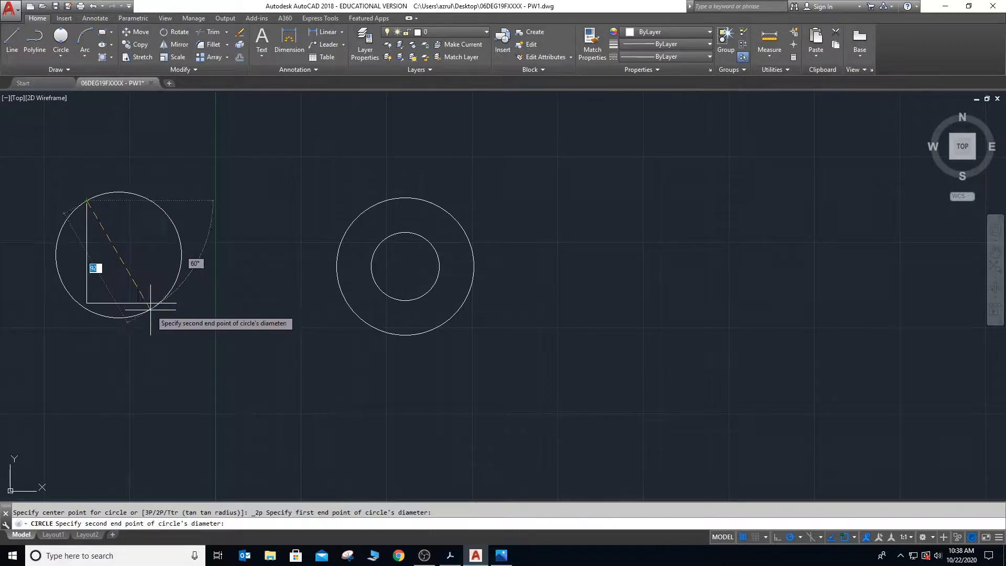
{"action": "left_click", "coordinate": [176, 303]}
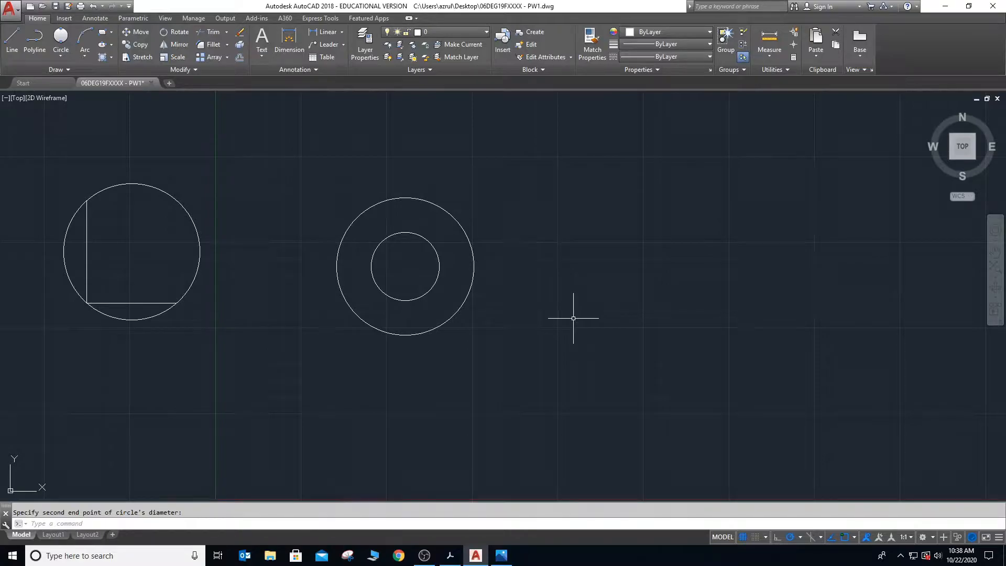
- Draw a smaller L shape east of the concentric circles, with a vertical line about 58 mm long and a shorter horizontal line
{"action": "key", "text": "l"}
{"action": "key", "text": "Return"}
{"action": "left_click", "coordinate": [573, 225]}
{"action": "left_click", "coordinate": [573, 305]}
{"action": "left_click", "coordinate": [610, 305]}
{"action": "key", "text": "Escape"}
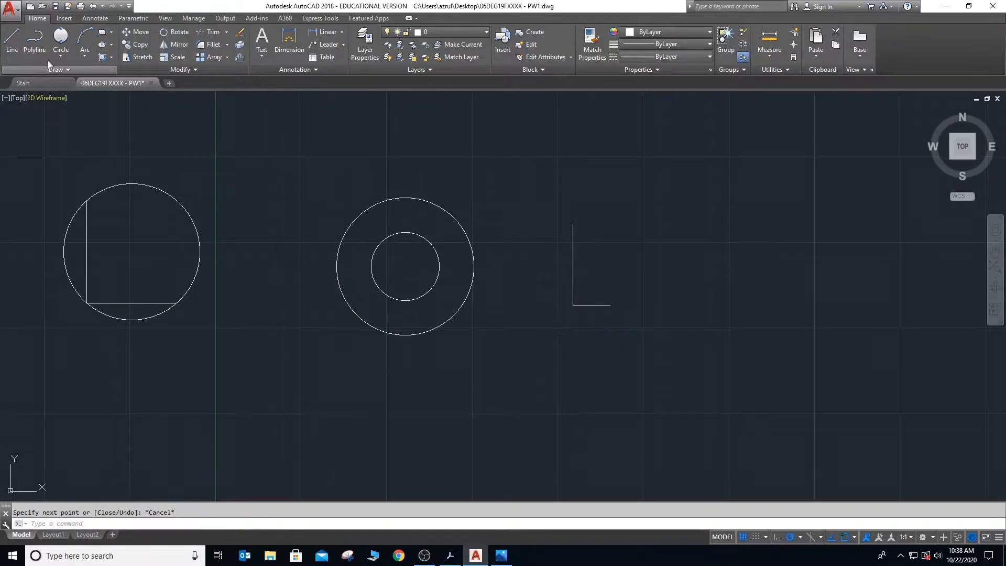
- Draw a 2-Point circle using both endpoints of the smaller L shape's vertical line as its diameter
{"action": "left_click", "coordinate": [61, 56]}
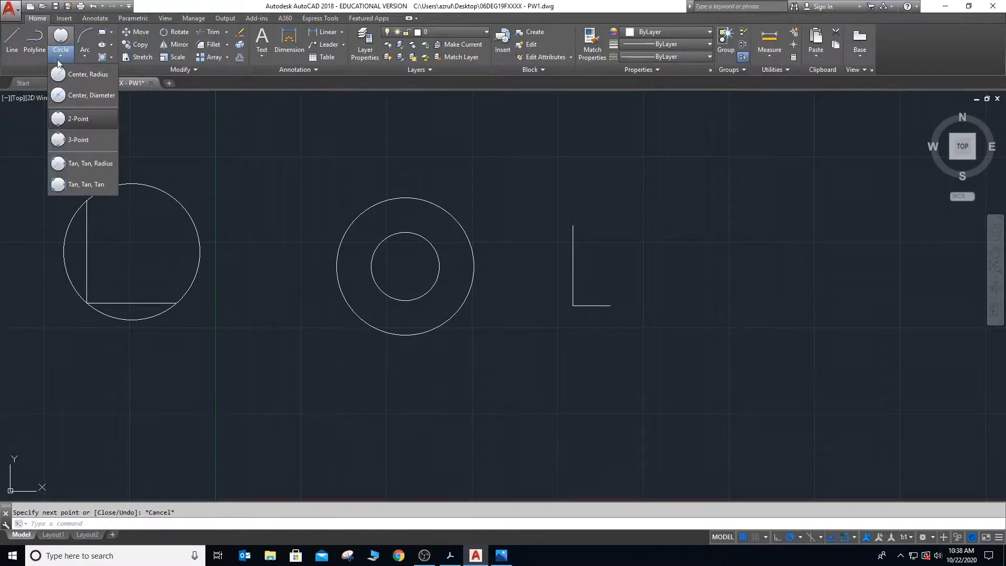
{"action": "left_click", "coordinate": [74, 120]}
{"action": "left_click", "coordinate": [573, 225]}
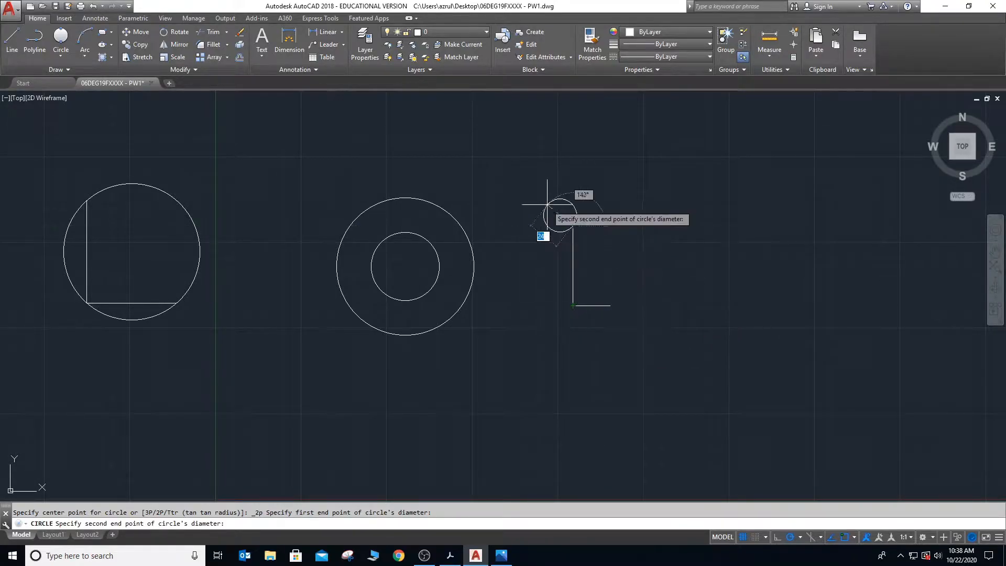
{"action": "left_click", "coordinate": [573, 305]}
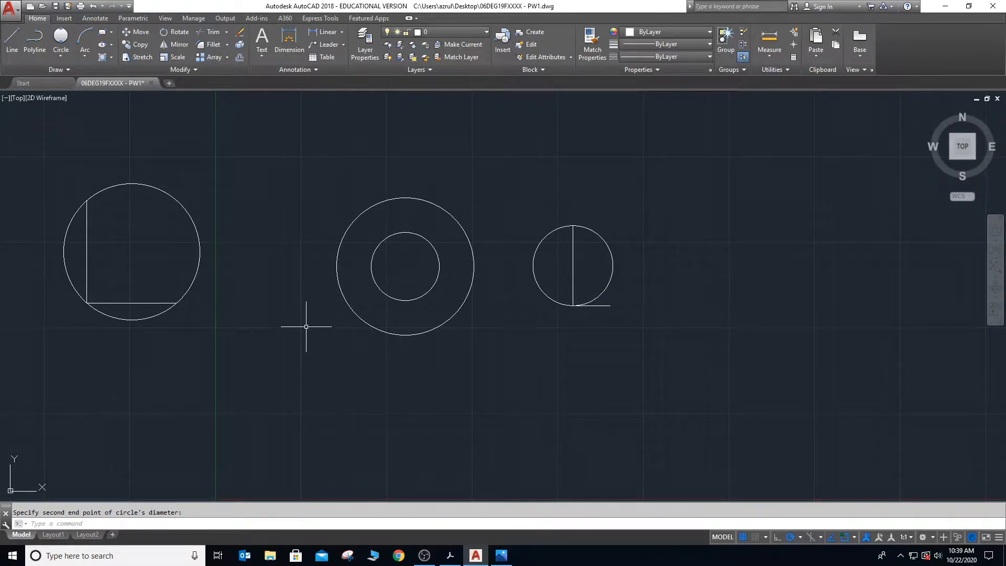
- Erase all the circles and lines in the drawing area
{"action": "mouse_move", "coordinate": [50, 159]}
{"action": "left_mouse_down"}
{"action": "mouse_move", "coordinate": [314, 354]}
{"action": "mouse_move", "coordinate": [685, 355]}
{"action": "mouse_move", "coordinate": [677, 356]}
{"action": "left_mouse_up"}
{"action": "key", "text": "Delete"}
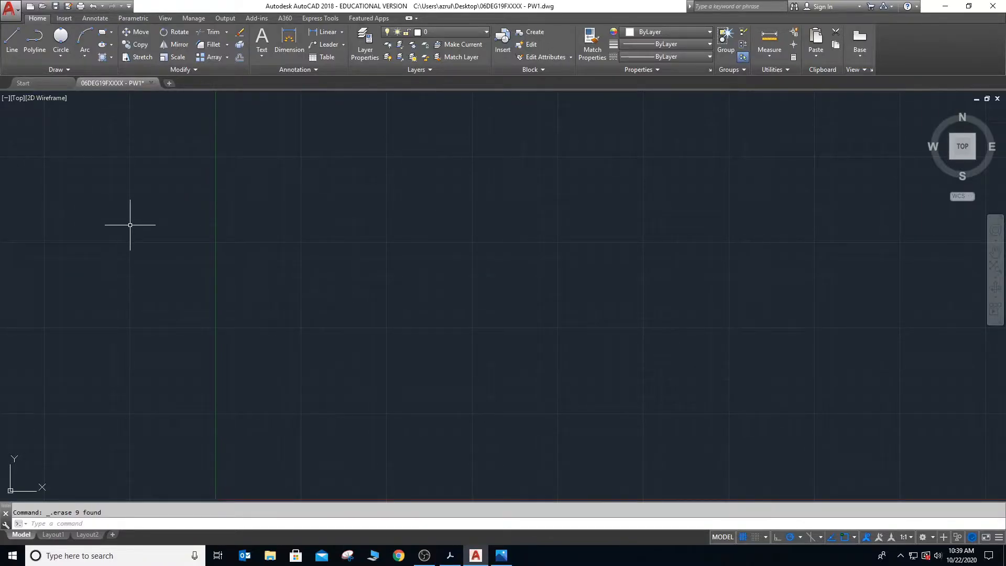
- Draw a vertical line joined at its lower end to a slanted line rising to the east, forming a V shape
{"action": "key", "text": "Return"}
{"action": "left_click", "coordinate": [268, 216]}
{"action": "left_click", "coordinate": [268, 309]}
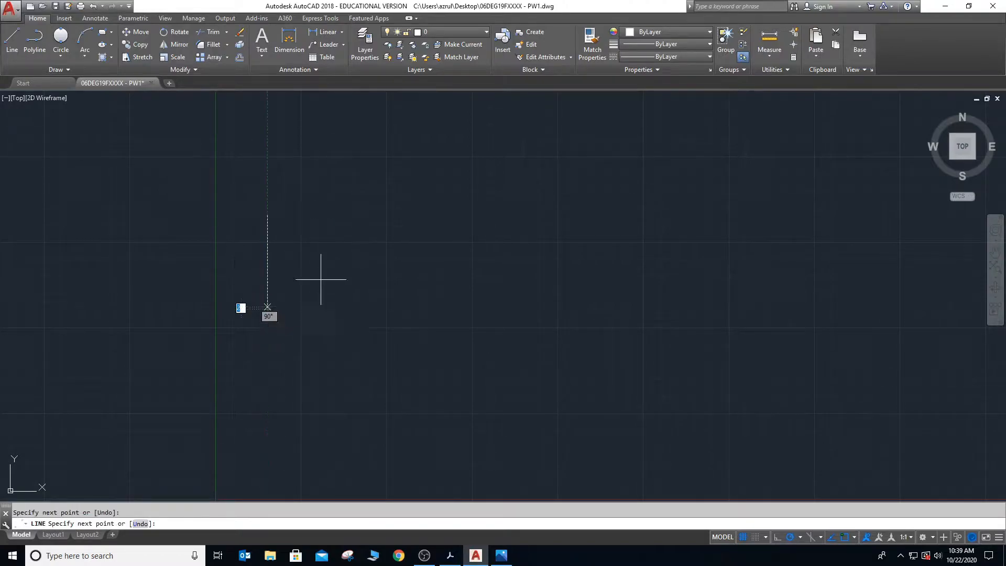
{"action": "left_click", "coordinate": [357, 248]}
{"action": "key", "text": "Escape"}
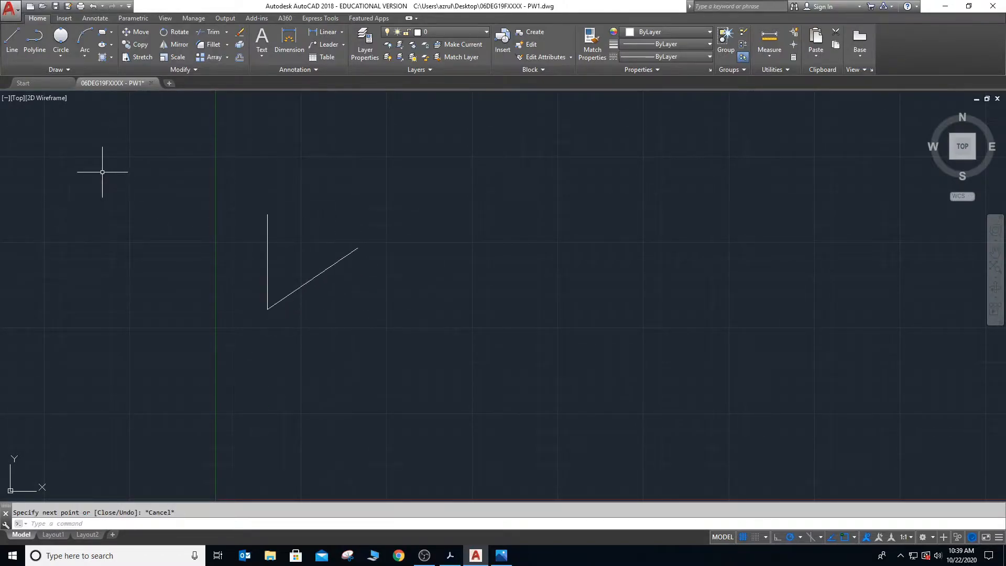
- Draw a 3-Point circle through the two free ends and the shared corner of the V-shaped lines
{"action": "left_click", "coordinate": [62, 58]}
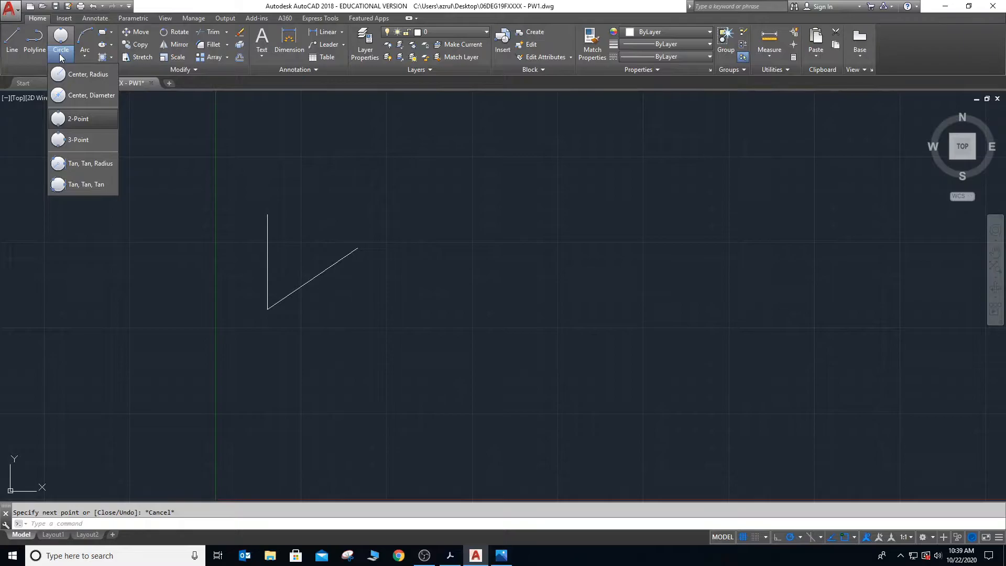
{"action": "left_click", "coordinate": [81, 140]}
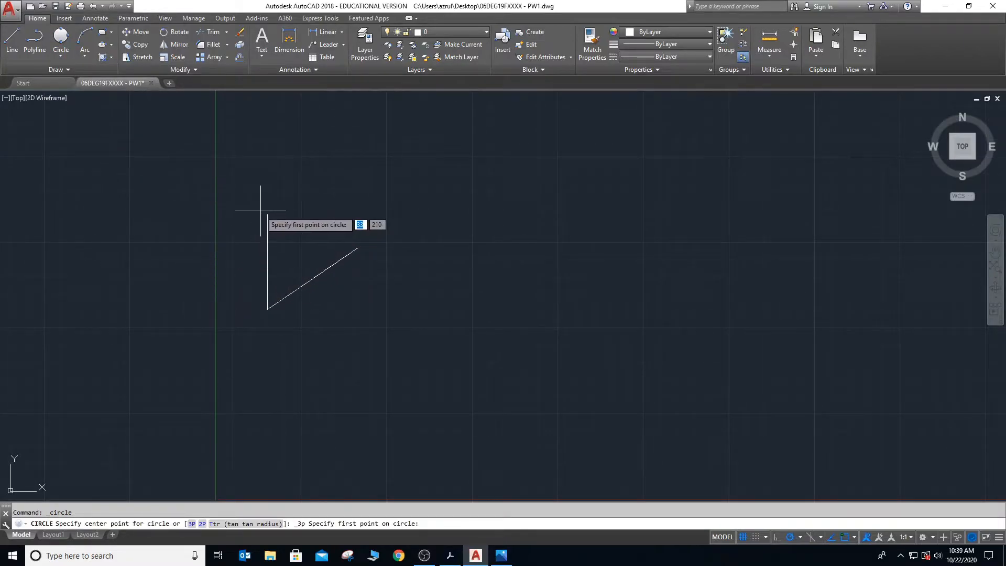
{"action": "left_click", "coordinate": [267, 214]}
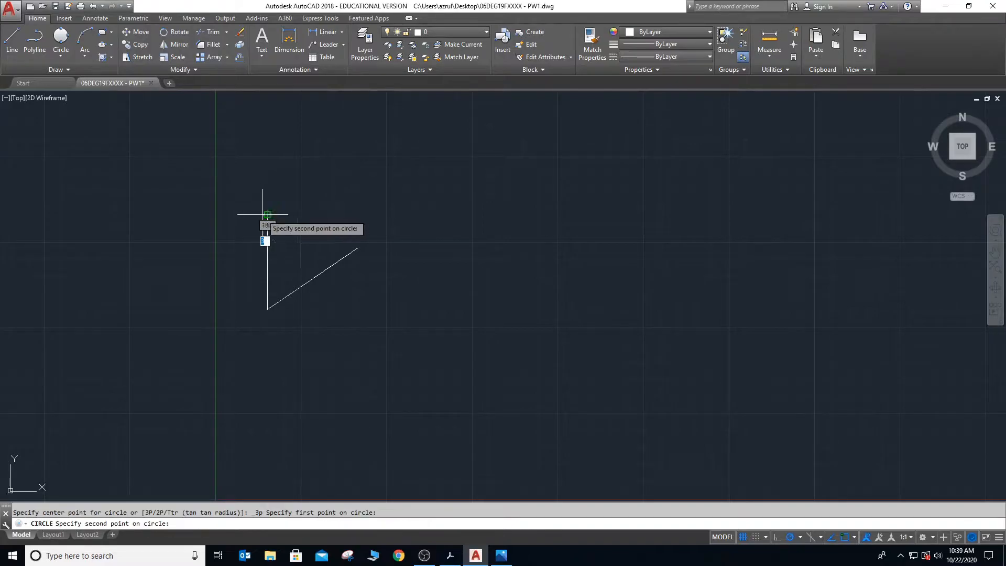
{"action": "left_click", "coordinate": [267, 309]}
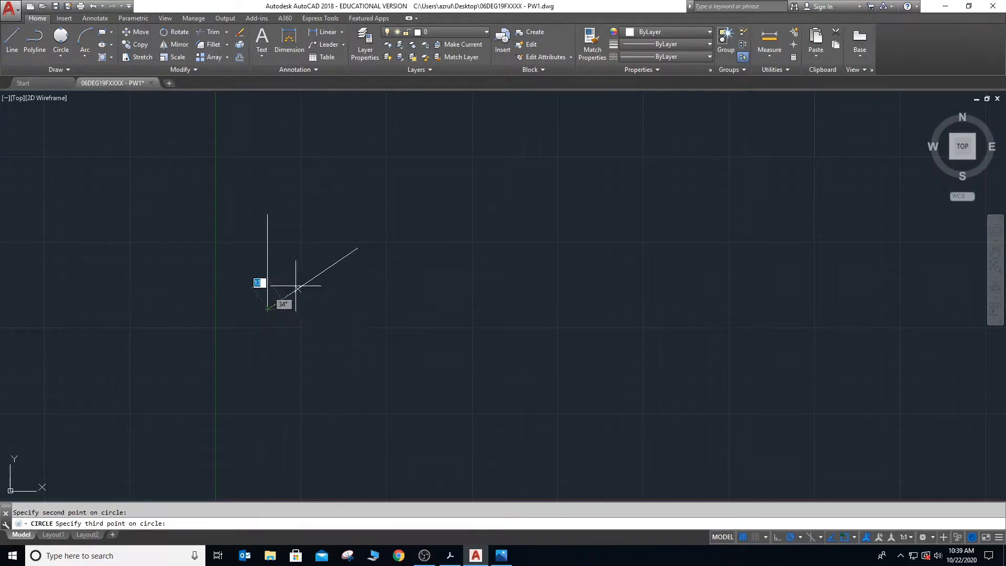
{"action": "left_click", "coordinate": [358, 247]}
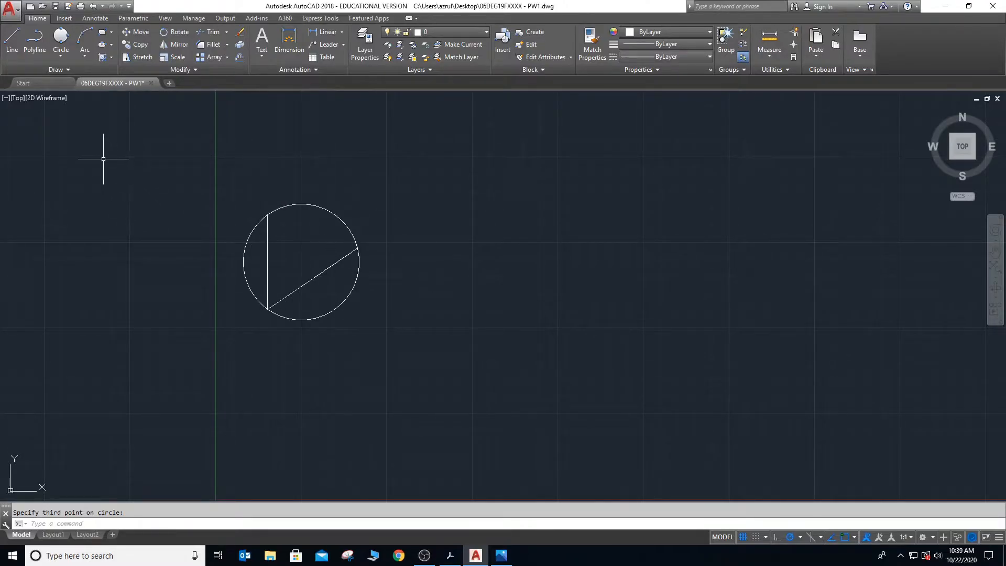
- Draw a second pair of joined lines east of the circle, one vertical and one rising slightly from its lower end
{"action": "type", "text": "l"}
{"action": "key", "text": "Return"}
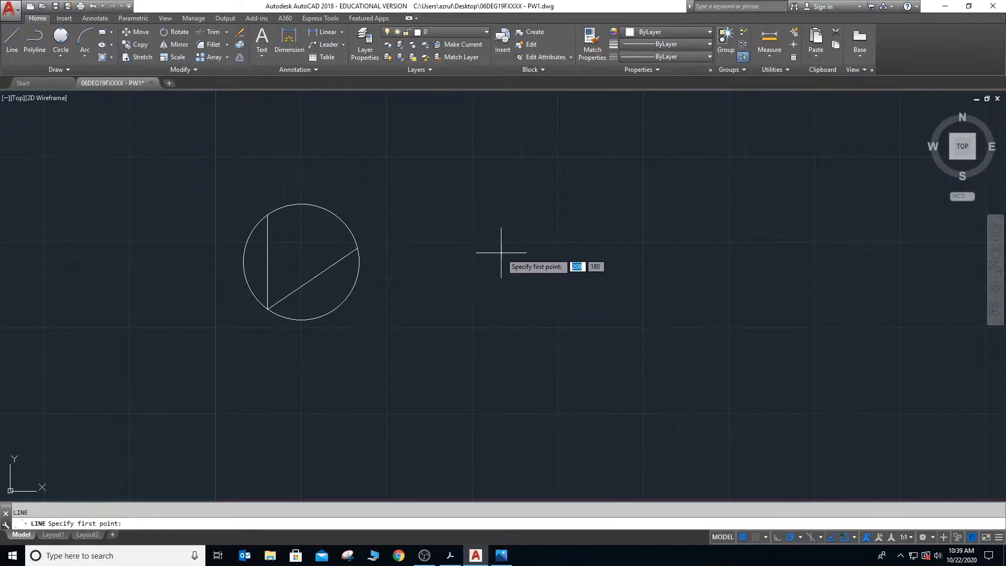
{"action": "left_click", "coordinate": [475, 225]}
{"action": "left_click", "coordinate": [474, 315]}
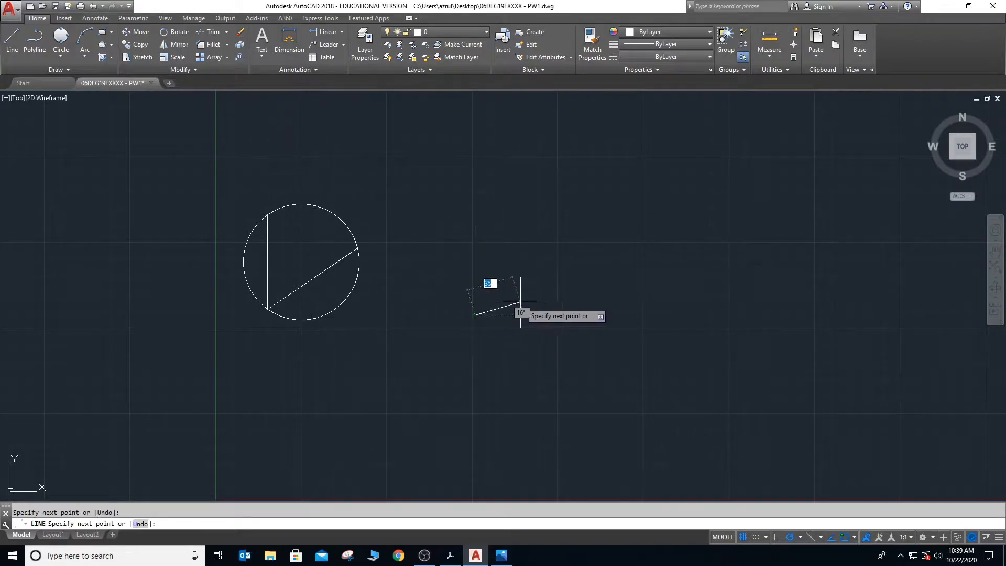
{"action": "left_click", "coordinate": [535, 302]}
{"action": "key", "text": "Escape"}
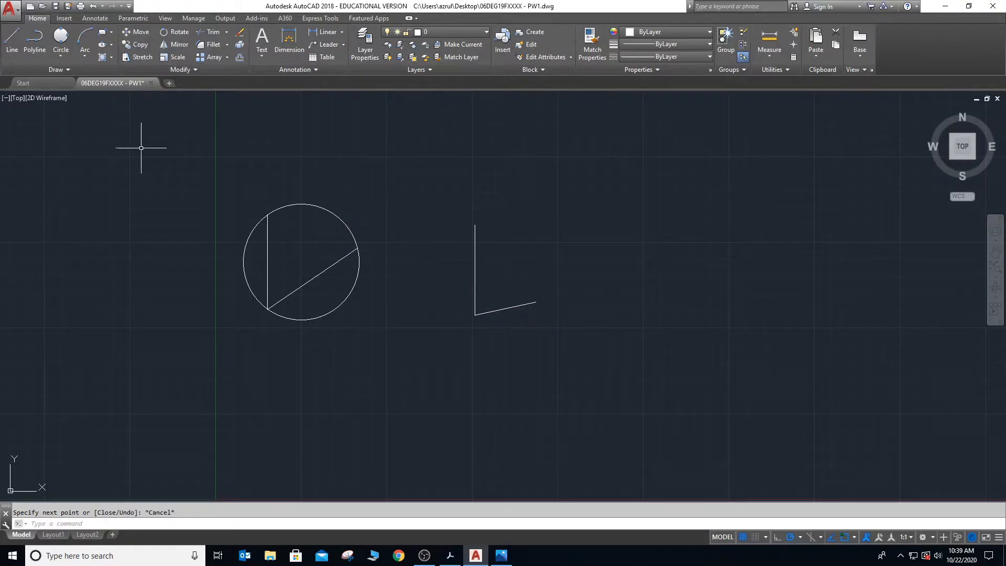
- Draw a 3-Point circle through the three endpoints of the second pair of lines
{"action": "left_click", "coordinate": [68, 56]}
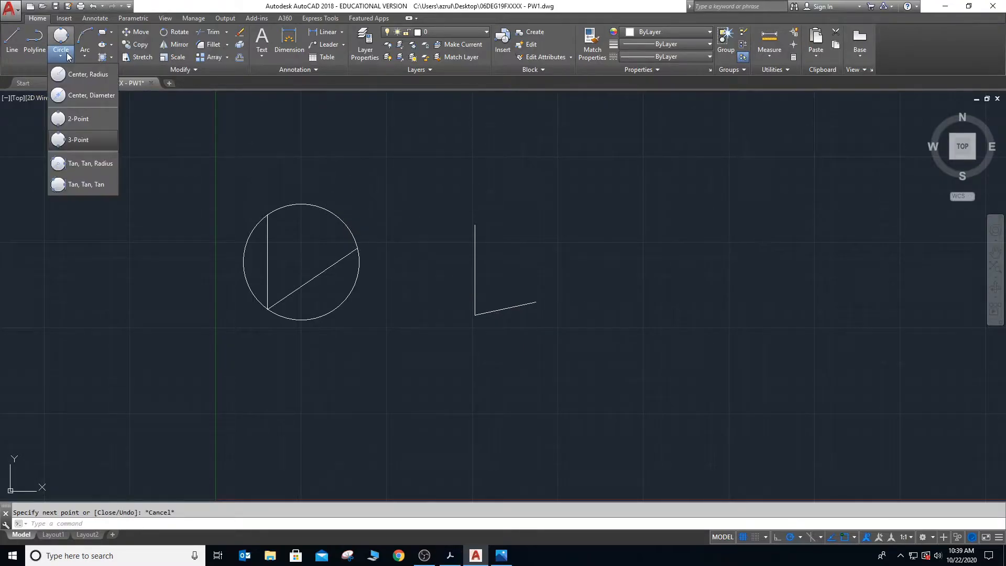
{"action": "left_click", "coordinate": [77, 139]}
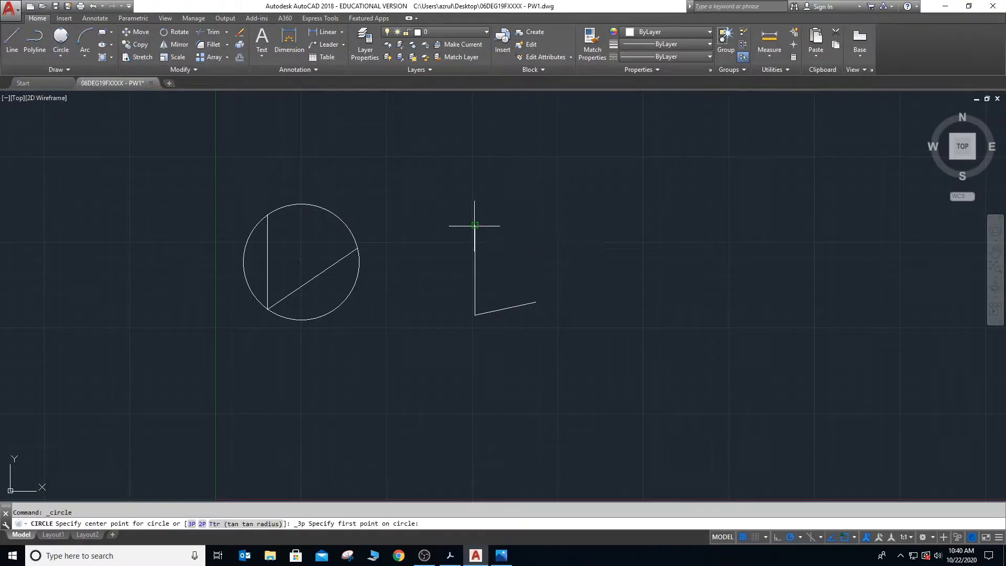
{"action": "left_click", "coordinate": [475, 225]}
{"action": "left_click", "coordinate": [475, 314]}
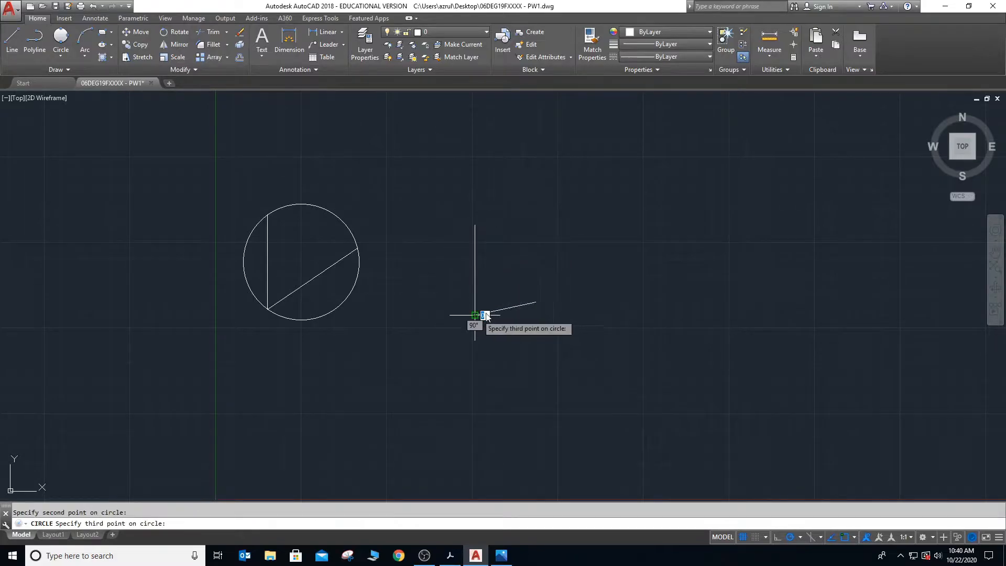
{"action": "left_click", "coordinate": [535, 301]}
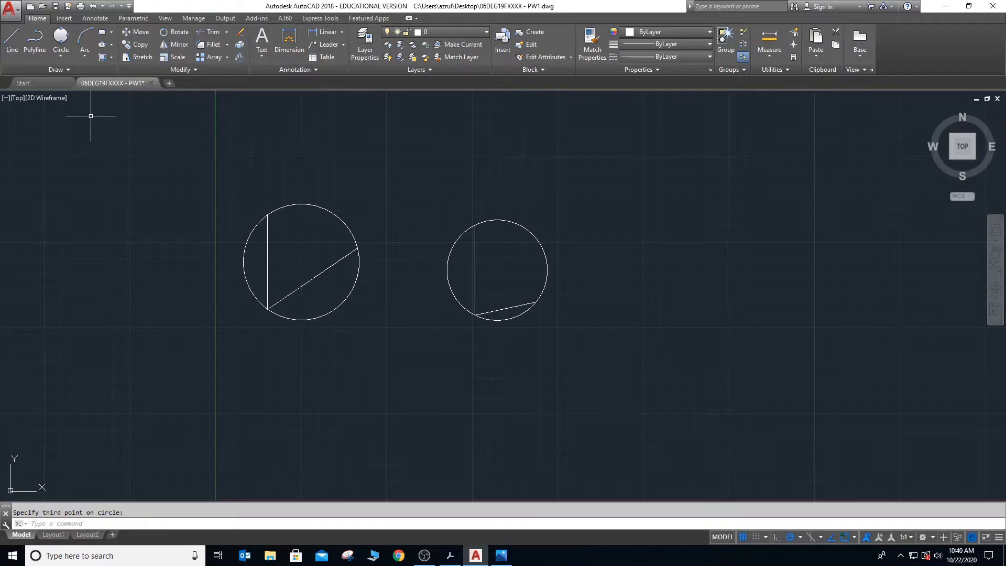
- Erase both 3-Point circles and their lines, selecting them together with a window
{"action": "left_click", "coordinate": [210, 183]}
{"action": "left_click", "coordinate": [556, 344]}
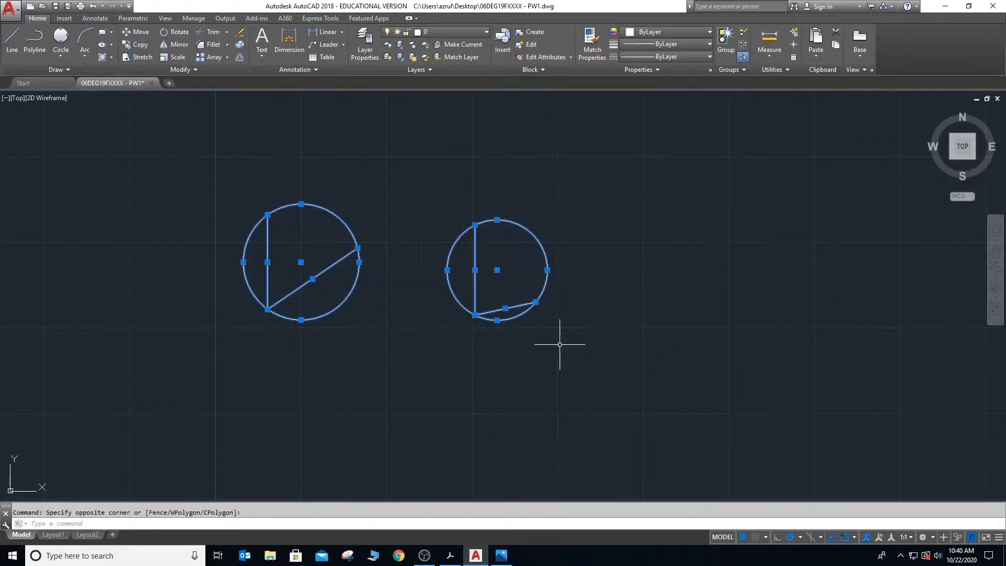
{"action": "key", "text": "Delete"}
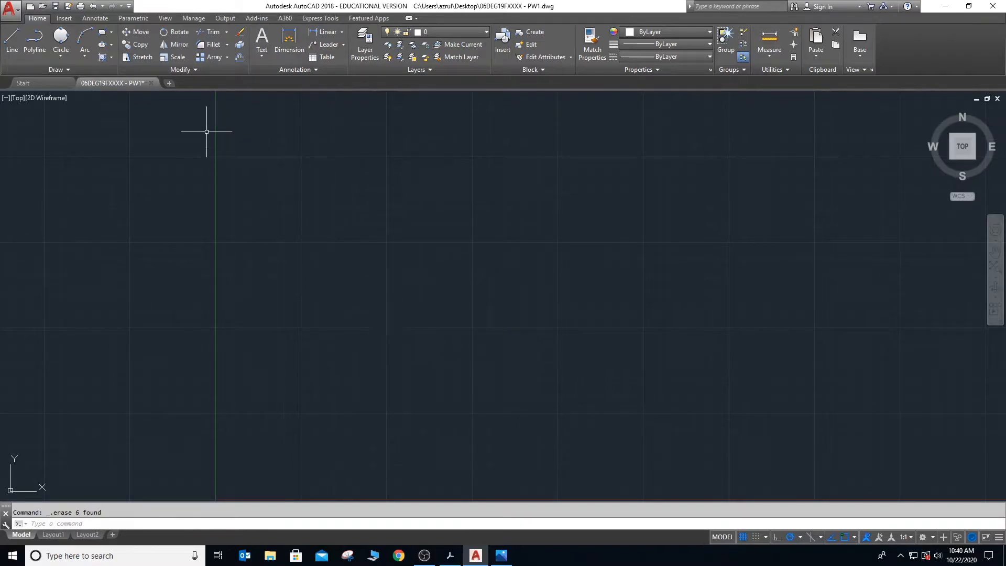
- Draw two joined lines in a V shape, one nearly vertical and one rising to the east from its lower end
{"action": "type", "text": "l"}
{"action": "key", "text": "Return"}
{"action": "left_click", "coordinate": [330, 231]}
{"action": "left_click", "coordinate": [336, 335]}
{"action": "left_click", "coordinate": [477, 263]}
{"action": "key", "text": "Escape"}
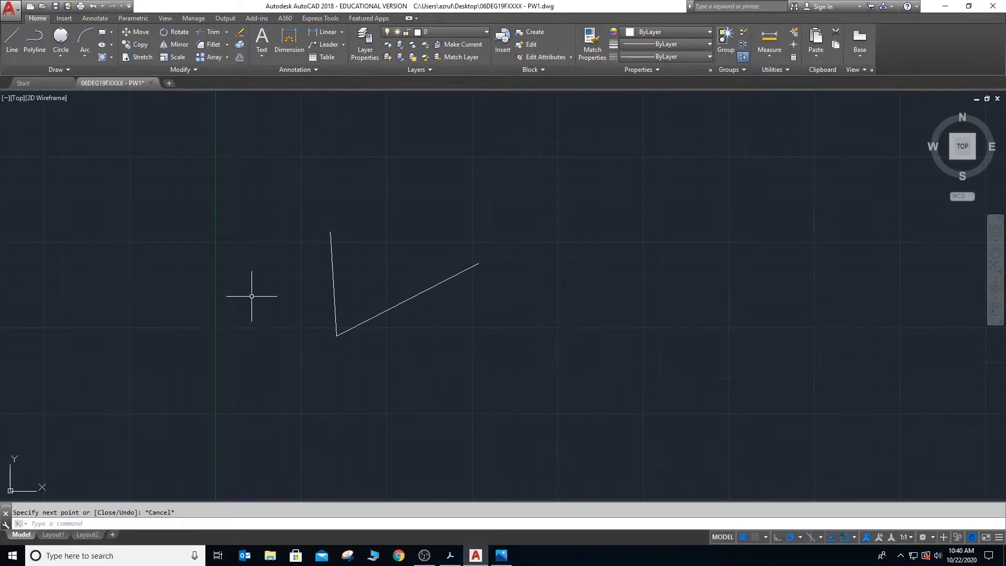
- Draw a Tan, Tan, Radius circle of radius 30 tangent to both lines of the V
{"action": "left_click", "coordinate": [66, 59]}
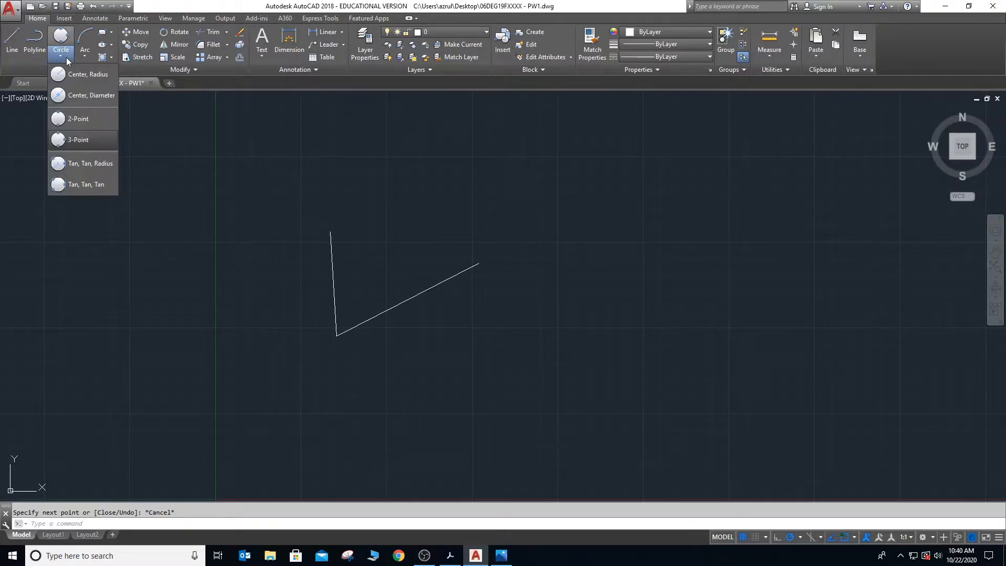
{"action": "left_click", "coordinate": [86, 164]}
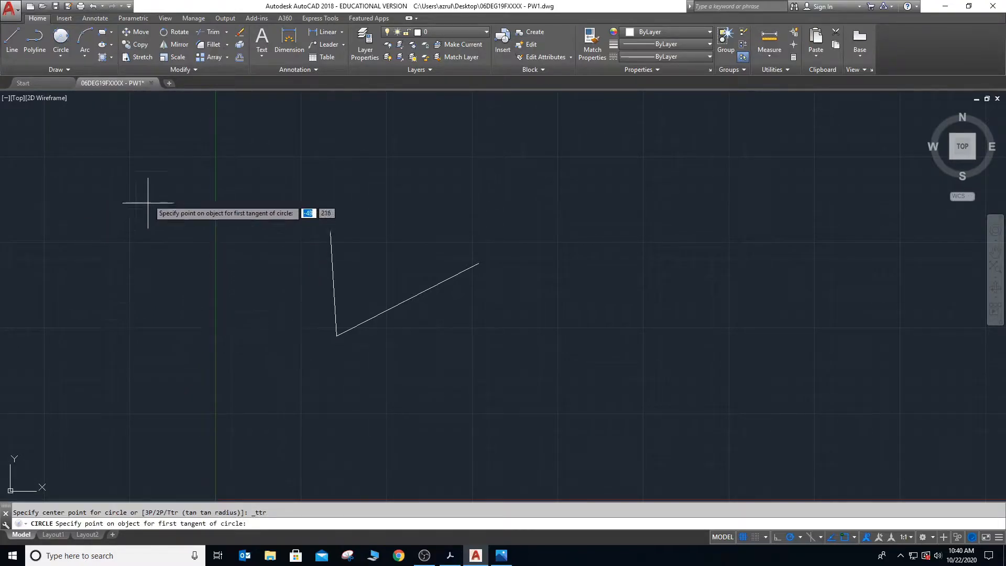
{"action": "left_click", "coordinate": [64, 52]}
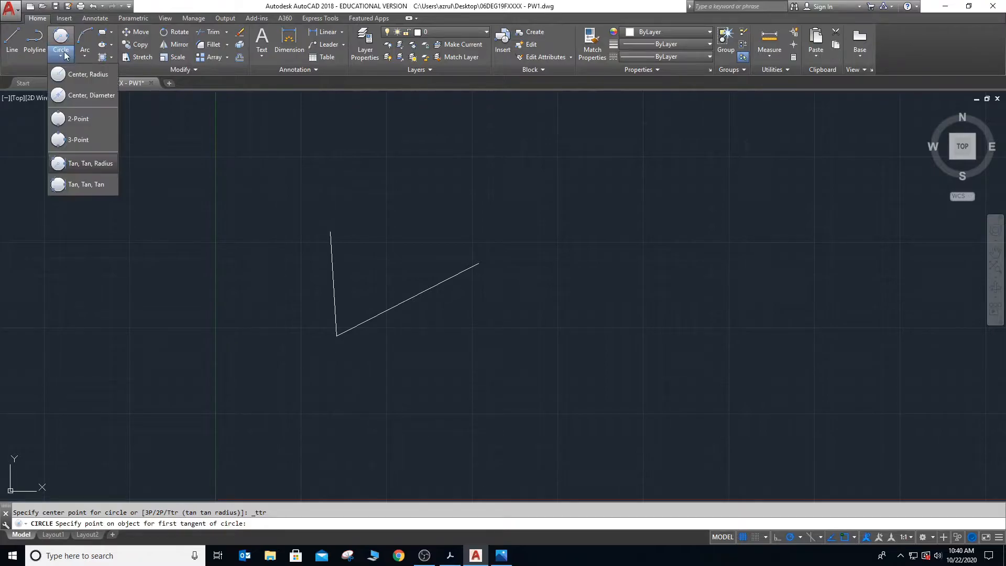
{"action": "left_click", "coordinate": [84, 163]}
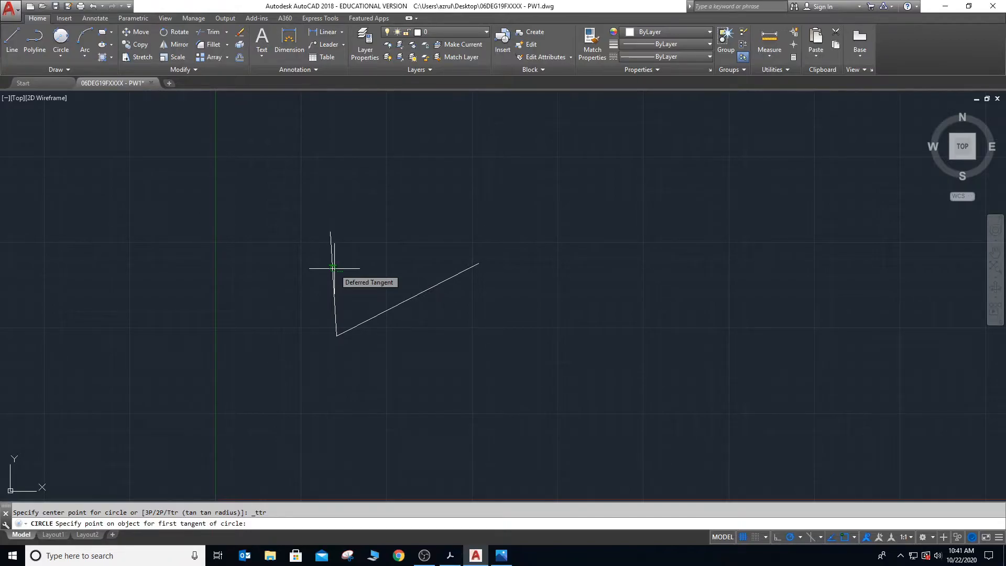
{"action": "left_click", "coordinate": [332, 268]}
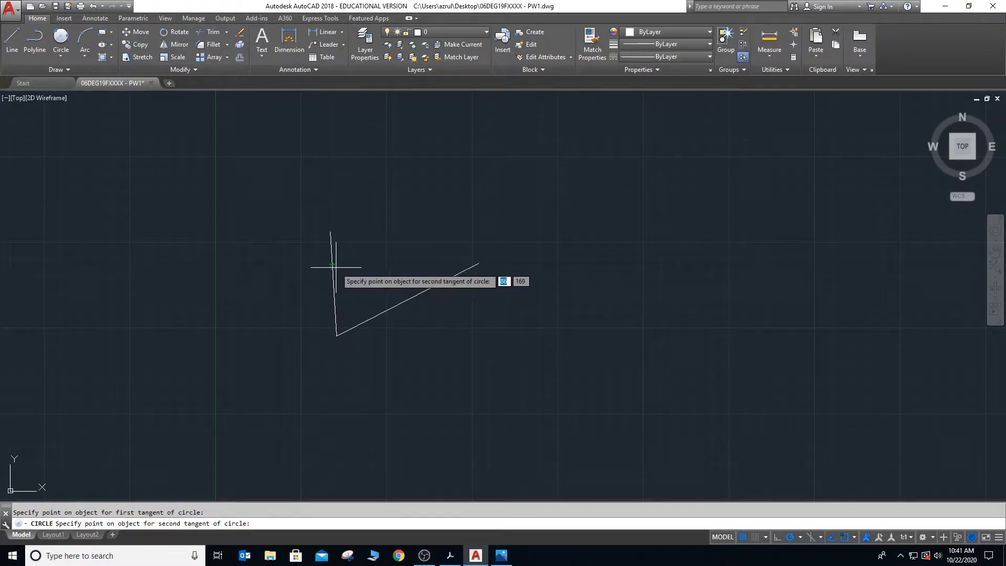
{"action": "left_click", "coordinate": [415, 292]}
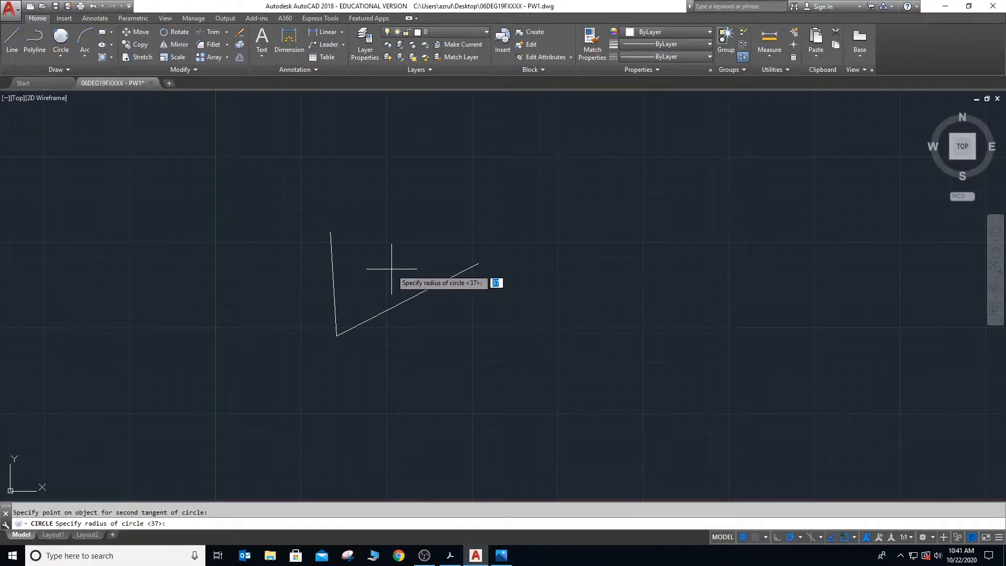
{"action": "type", "text": "30"}
{"action": "key", "text": "Return"}
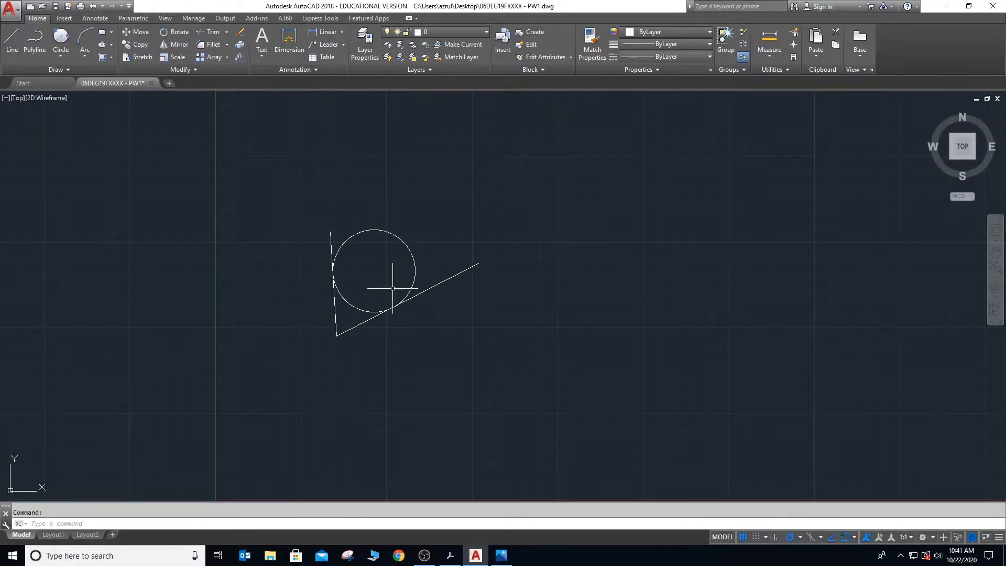
- Draw a second Tan, Tan, Radius circle of radius 60 tangent to the same two lines
{"action": "left_click", "coordinate": [60, 59]}
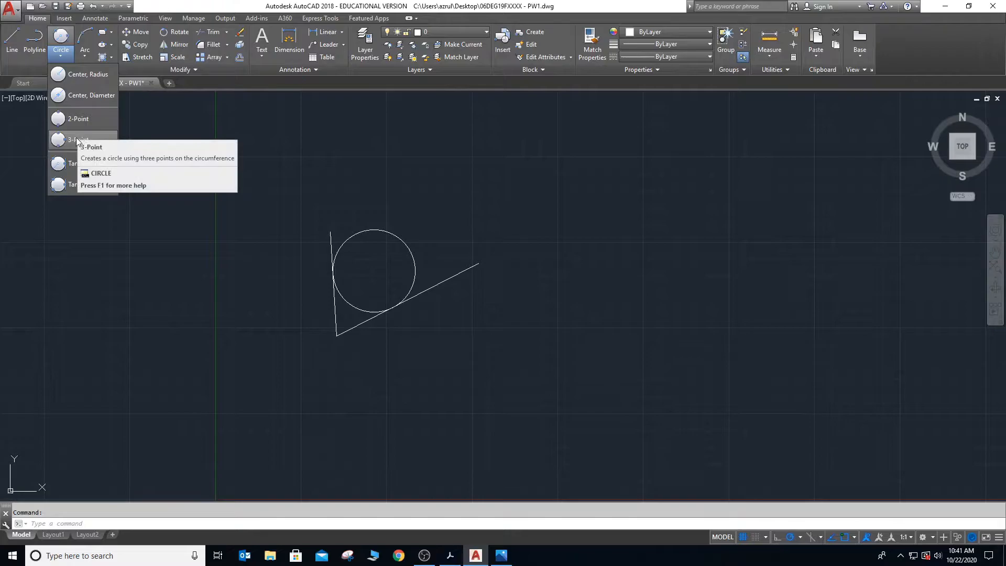
{"action": "left_click", "coordinate": [65, 164]}
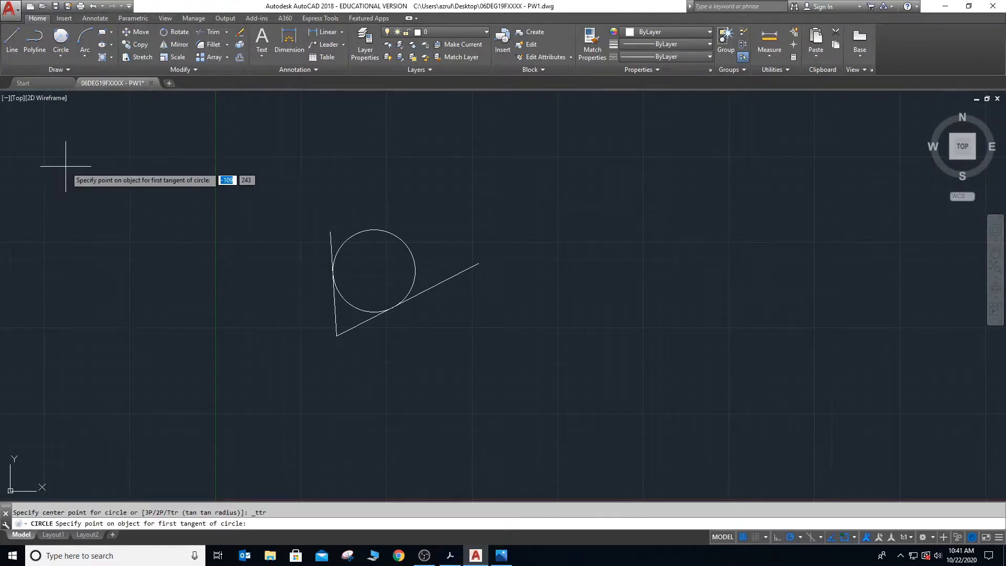
{"action": "left_click", "coordinate": [330, 240]}
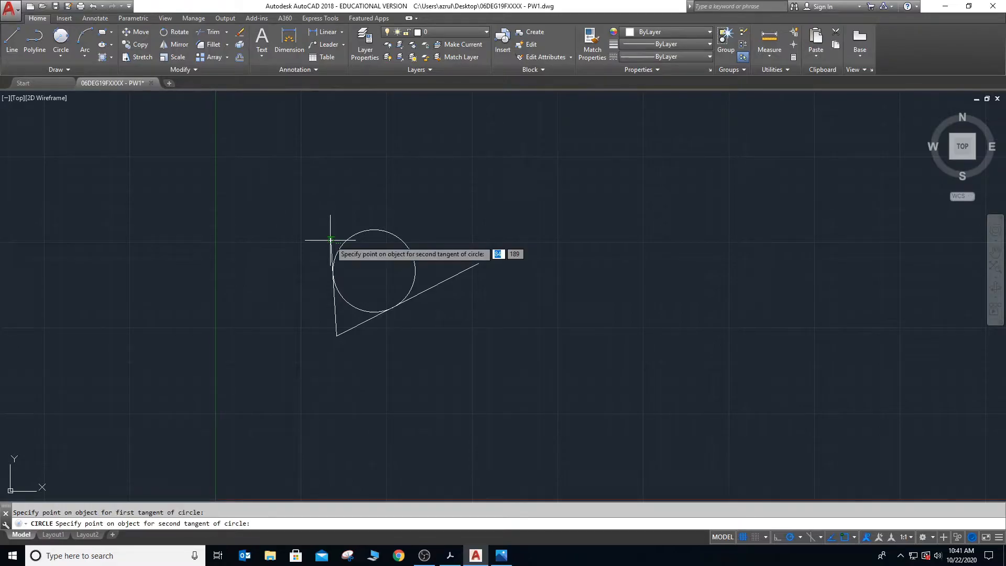
{"action": "left_click", "coordinate": [453, 273]}
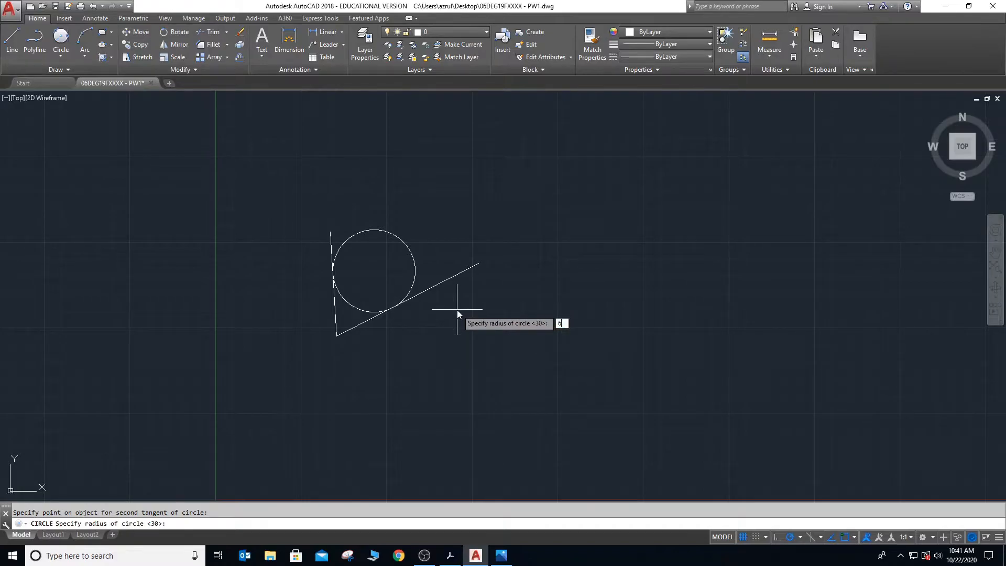
{"action": "key", "text": "Return"}
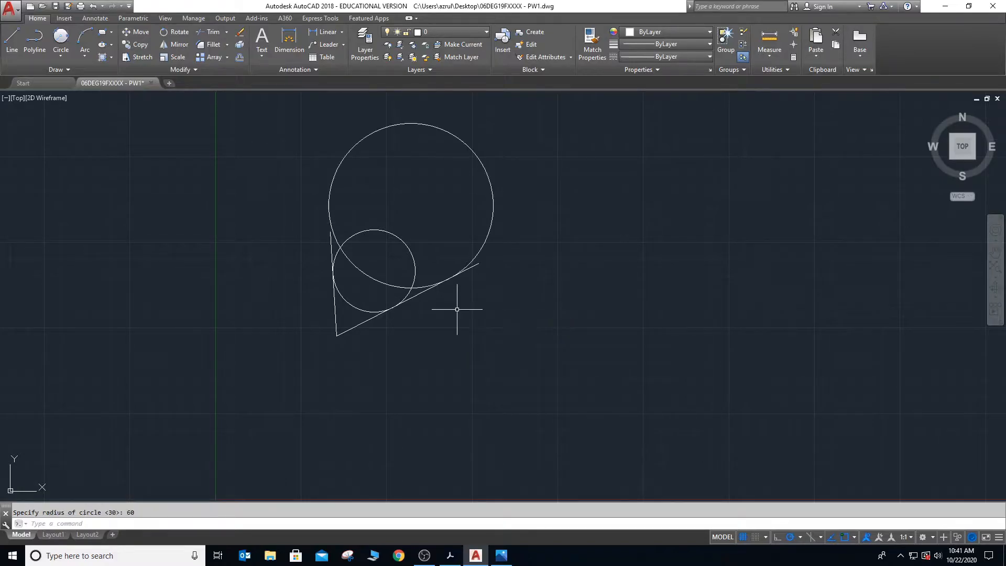
- Inspect the tangent points, and erase both tangent circles and the V-shaped lines together with a window selection
{"action": "scroll", "coordinate": [371, 253], "scroll_direction": "up", "scroll_amount": 3}
{"action": "scroll", "coordinate": [333, 227], "scroll_direction": "down", "scroll_amount": 1}
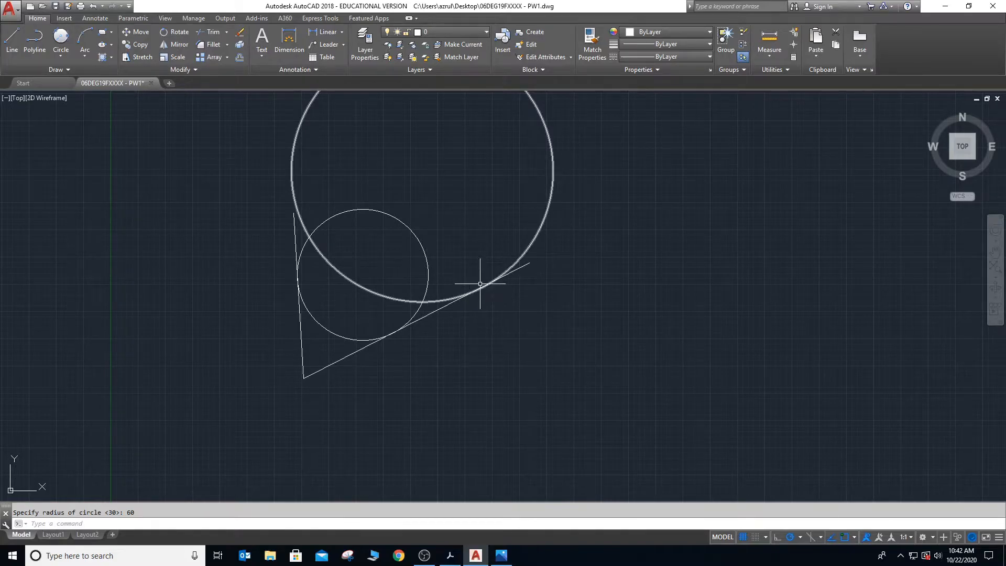
{"action": "scroll", "coordinate": [484, 286], "scroll_direction": "down", "scroll_amount": 2}
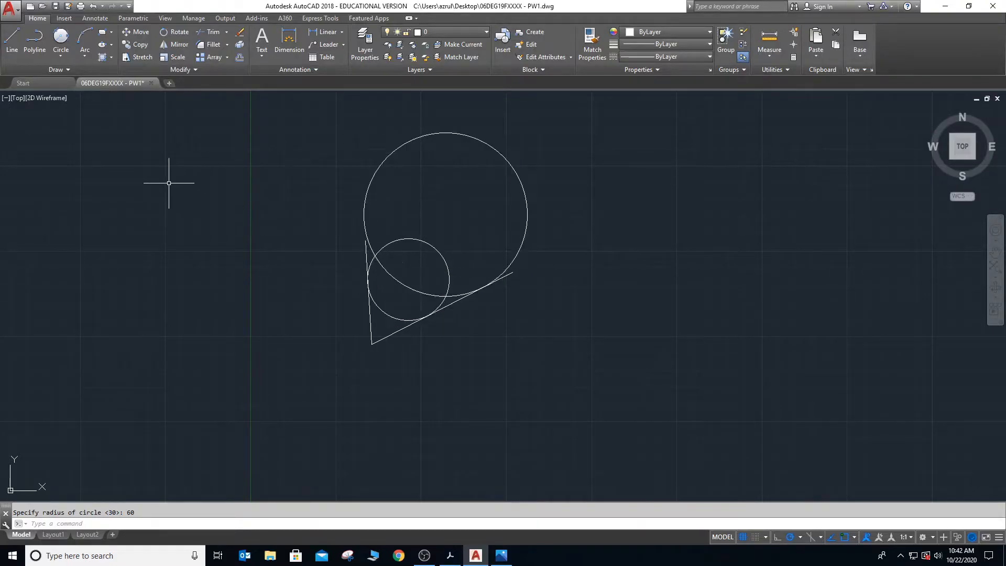
{"action": "left_click", "coordinate": [278, 120]}
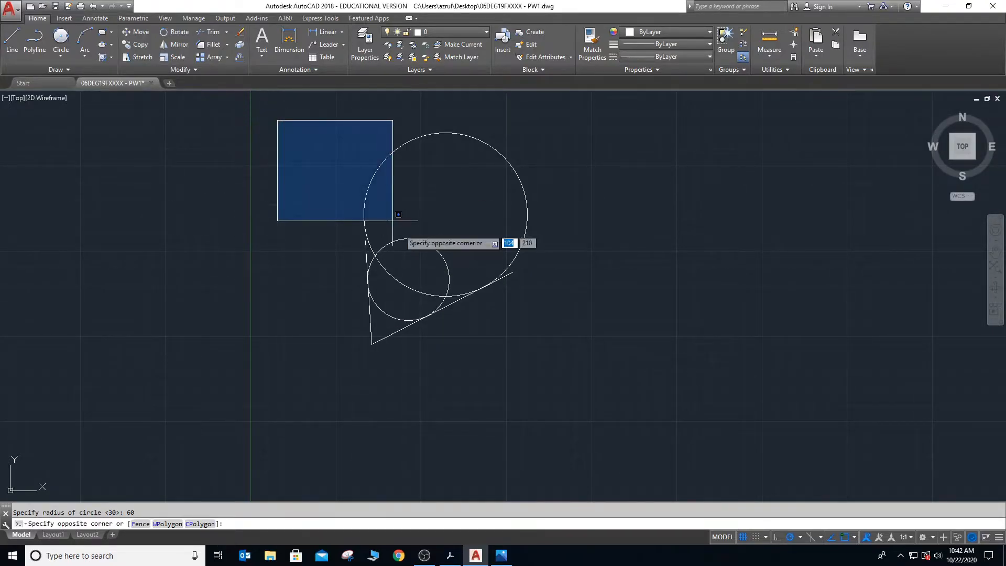
{"action": "left_click", "coordinate": [536, 348]}
{"action": "key", "text": "Delete"}
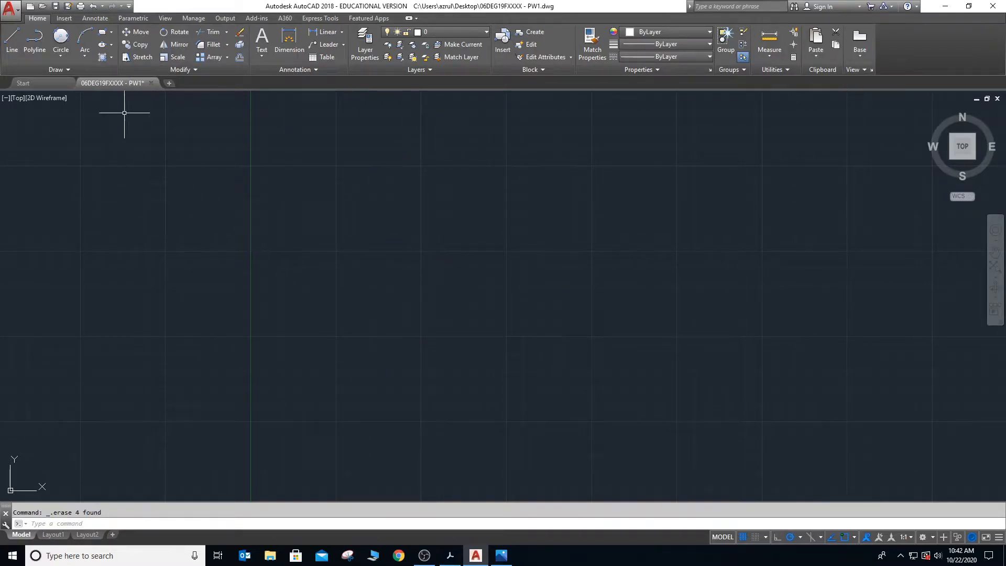
- Draw two separate slanted lines facing each other, converging towards their lower ends
{"action": "type", "text": "l"}
{"action": "key", "text": "Return"}
{"action": "left_click", "coordinate": [291, 237]}
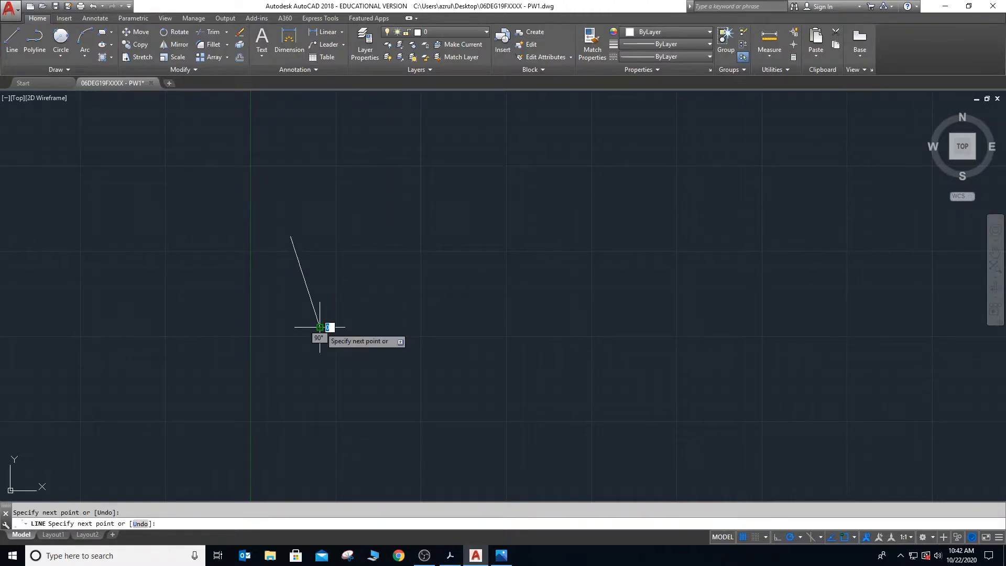
{"action": "key", "text": "Escape"}
{"action": "key", "text": "Return"}
{"action": "left_click", "coordinate": [470, 226]}
{"action": "left_click", "coordinate": [454, 319]}
{"action": "key", "text": "Return"}
- Draw a short horizontal line above the gap between the two slanted lines
{"action": "left_click", "coordinate": [326, 170]}
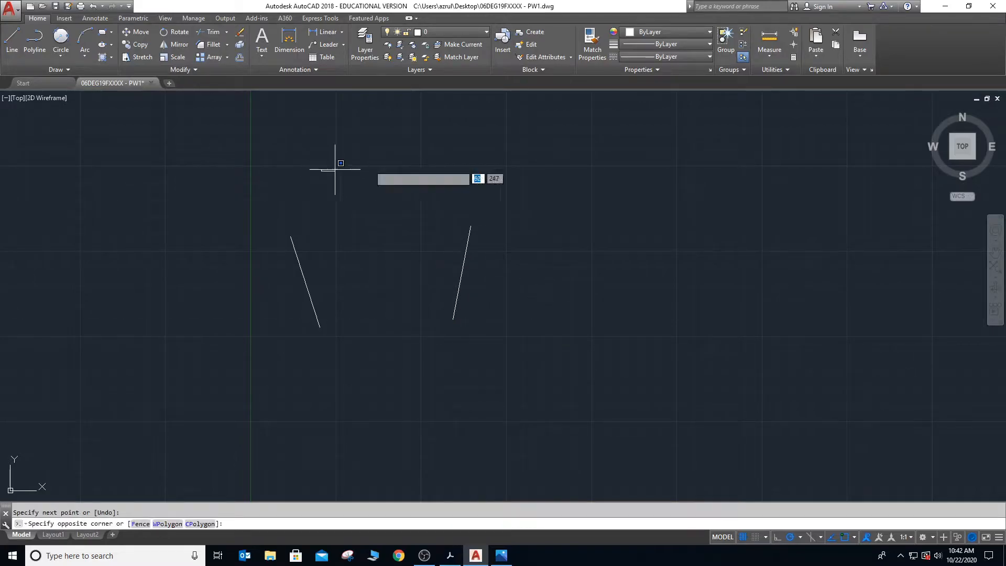
{"action": "key", "text": "Escape"}
{"action": "key", "text": "Return"}
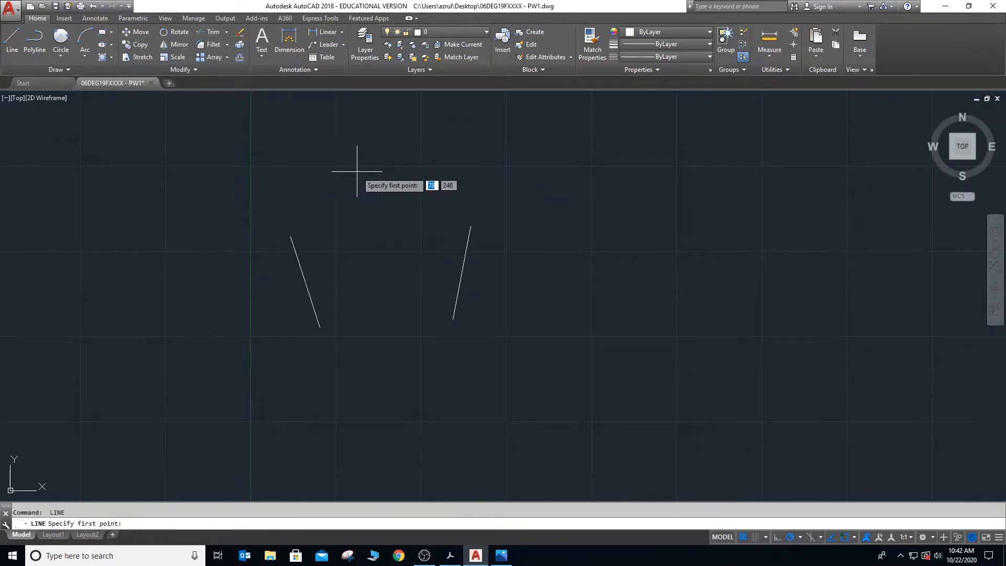
{"action": "left_click", "coordinate": [347, 171]}
{"action": "left_click", "coordinate": [425, 171]}
{"action": "key", "text": "Escape"}
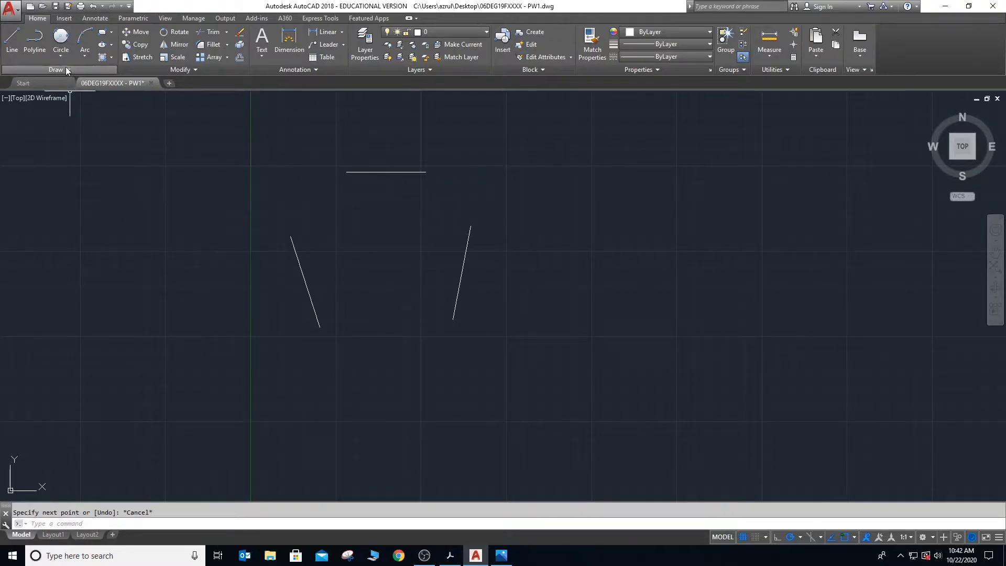
- Draw a Tan, Tan, Tan circle tangent to the west, upper and east lines
{"action": "left_click", "coordinate": [61, 55]}
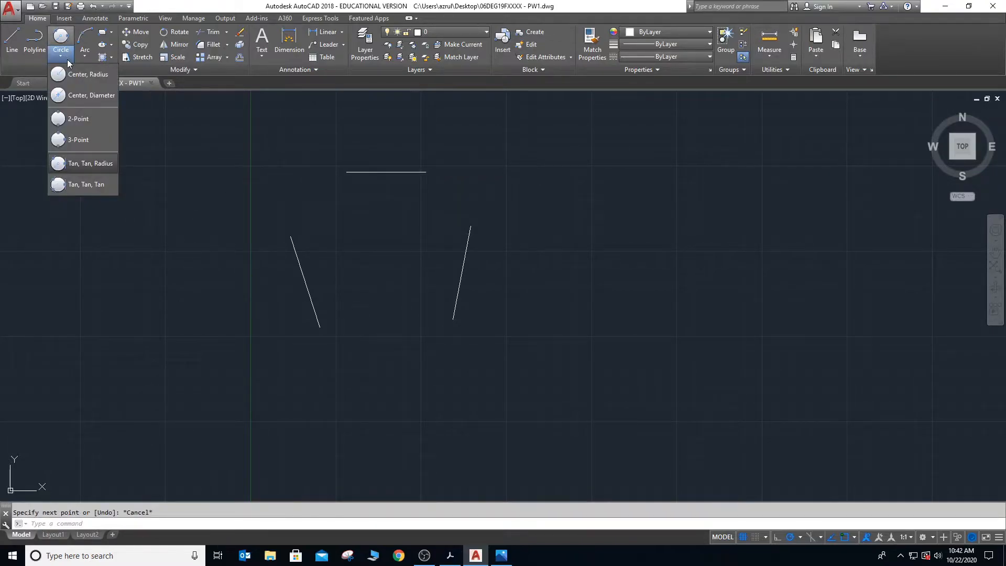
{"action": "left_click", "coordinate": [76, 185]}
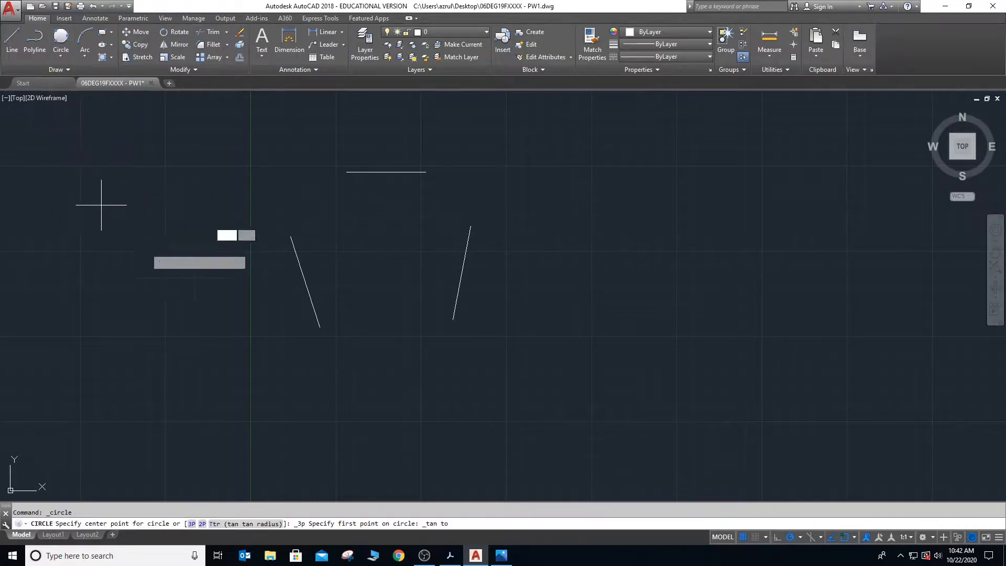
{"action": "left_click", "coordinate": [303, 278]}
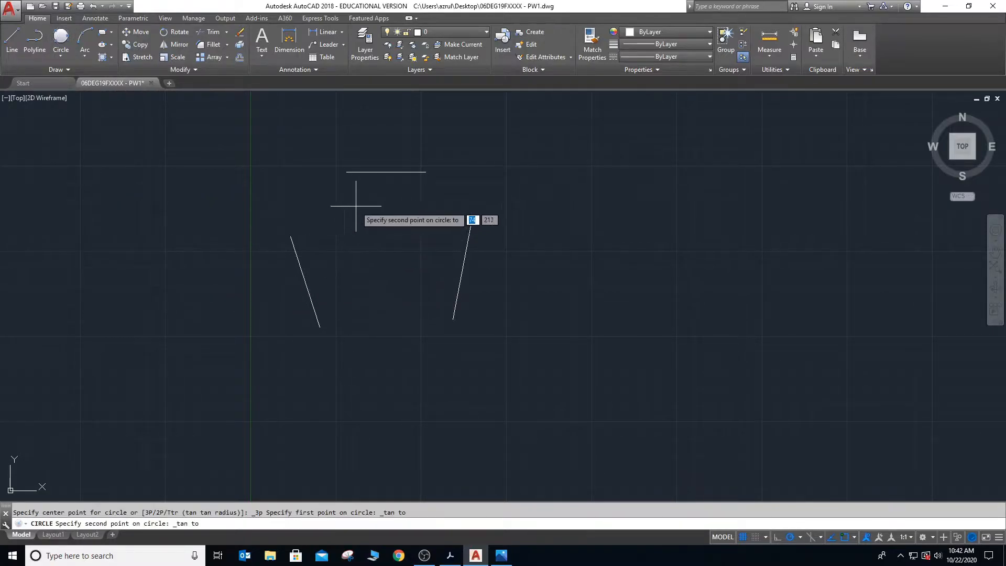
{"action": "left_click", "coordinate": [382, 172]}
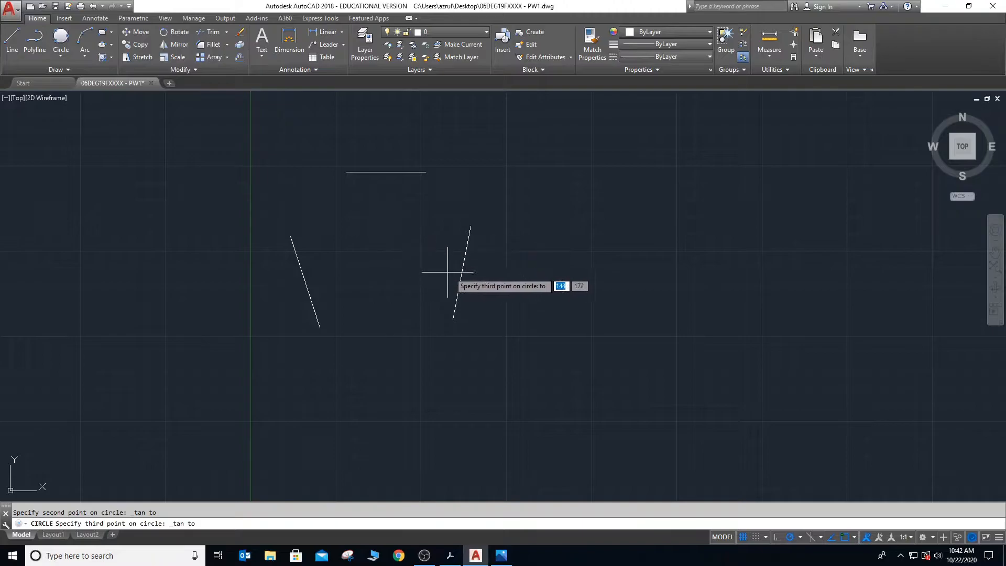
{"action": "left_click", "coordinate": [449, 271]}
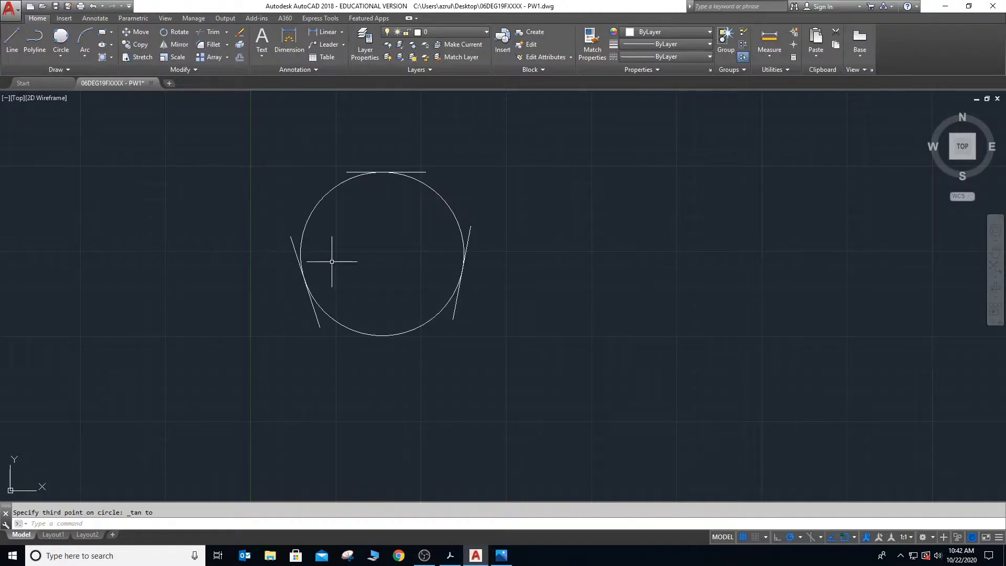
- Erase the Tan, Tan, Tan circle and its three lines, selecting them together with a window
{"action": "left_click", "coordinate": [239, 131]}
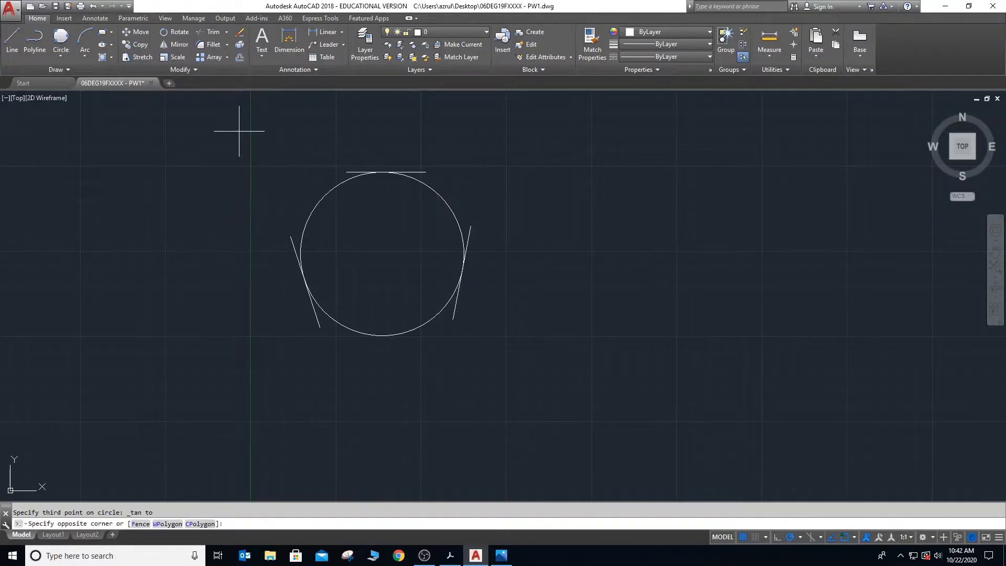
{"action": "left_click", "coordinate": [519, 389]}
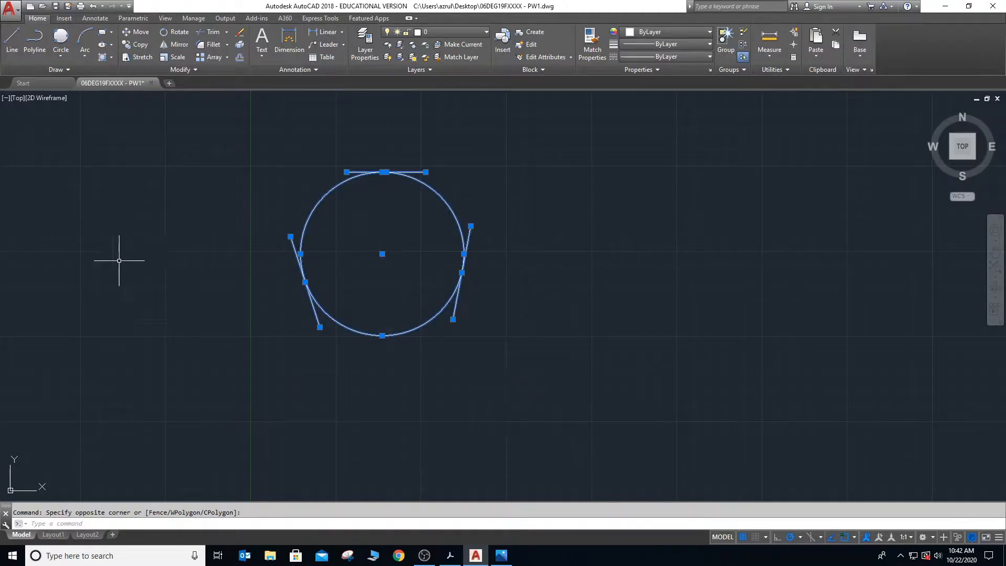
{"action": "key", "text": "Delete"}
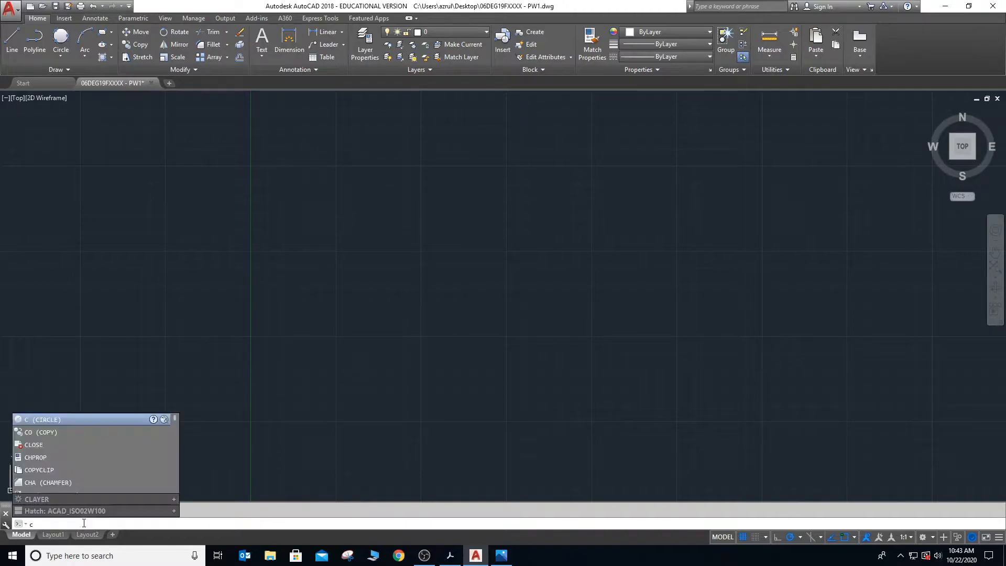
- Draw a circle of radius 50 west of the Y axis with the Circle command
{"action": "type", "text": "cle"}
{"action": "key", "text": "Return"}
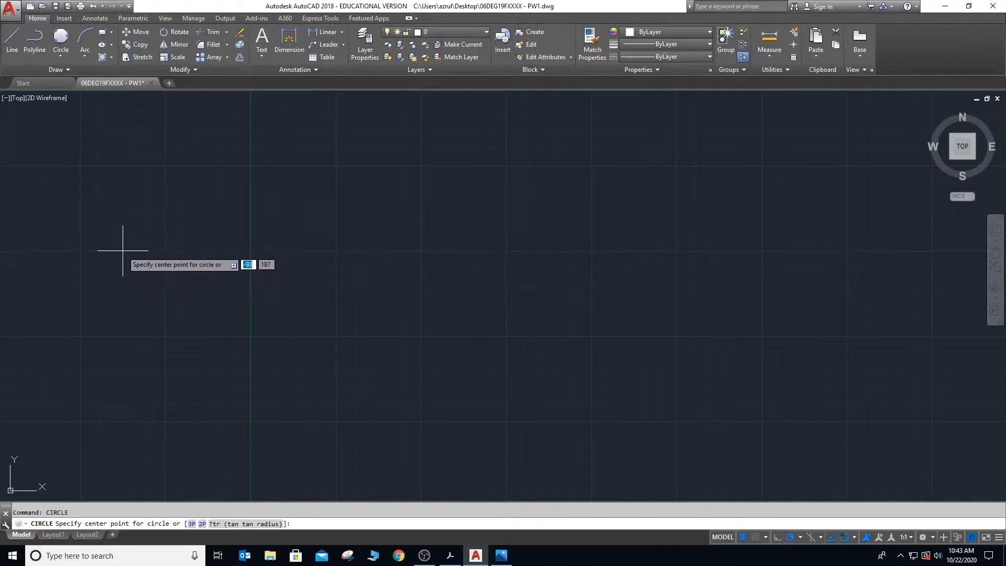
{"action": "left_click", "coordinate": [107, 216]}
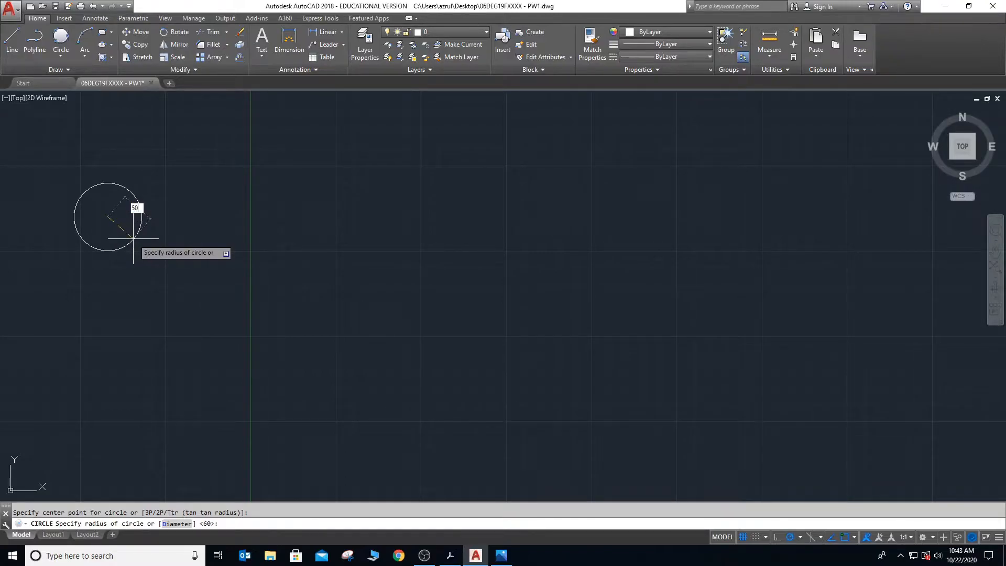
{"action": "key", "text": "Return"}
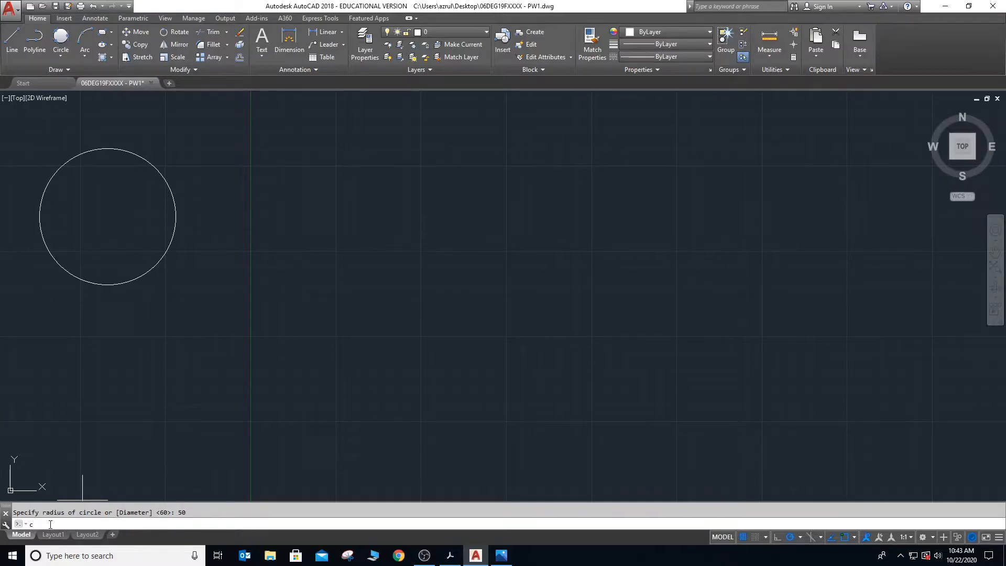
- Draw a circle of diameter 50 concentric with the existing circle west of the Y axis, using the Circle command's Diameter option
{"action": "key", "text": "Return"}
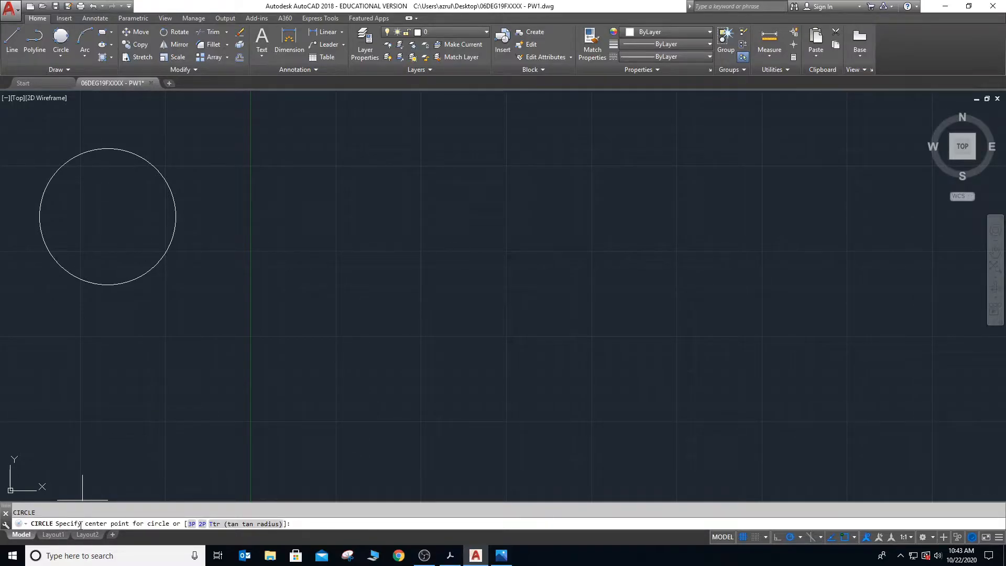
{"action": "left_click", "coordinate": [109, 216]}
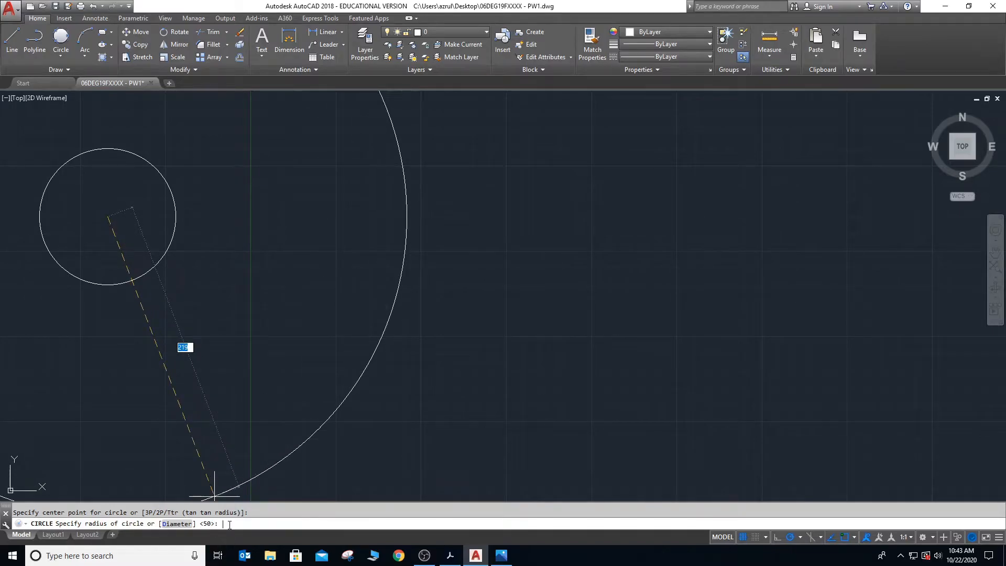
{"action": "type", "text": "d"}
{"action": "key", "text": "Return"}
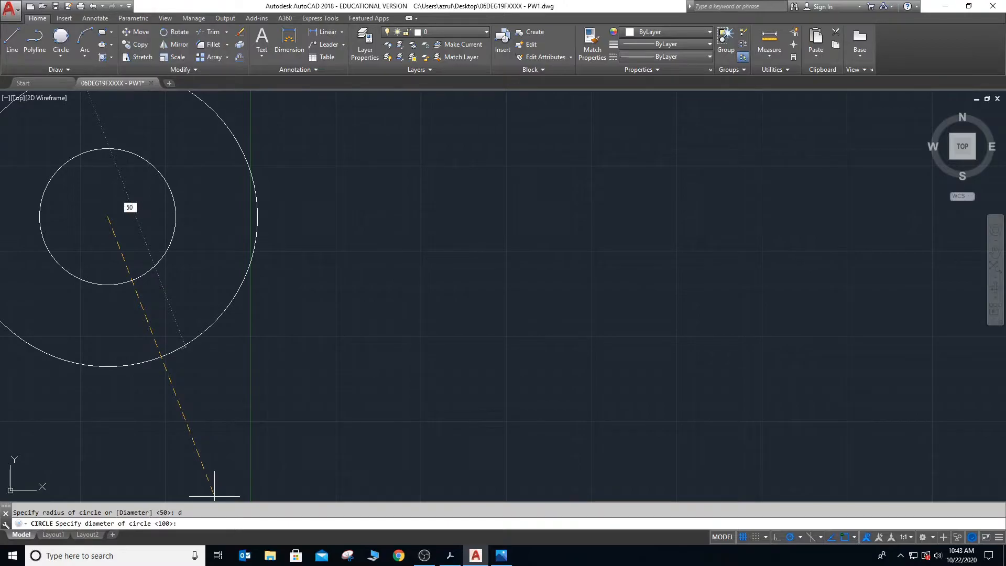
{"action": "key", "text": "Return"}
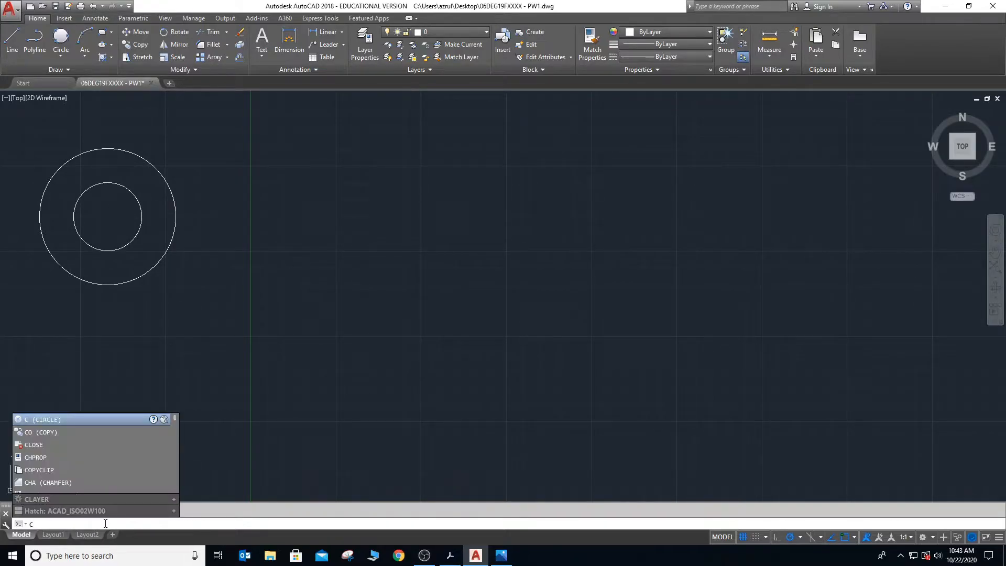
- Draw a two-point circle east of the Y axis by picking both ends of its diameter freehand
{"action": "key", "text": "Return"}
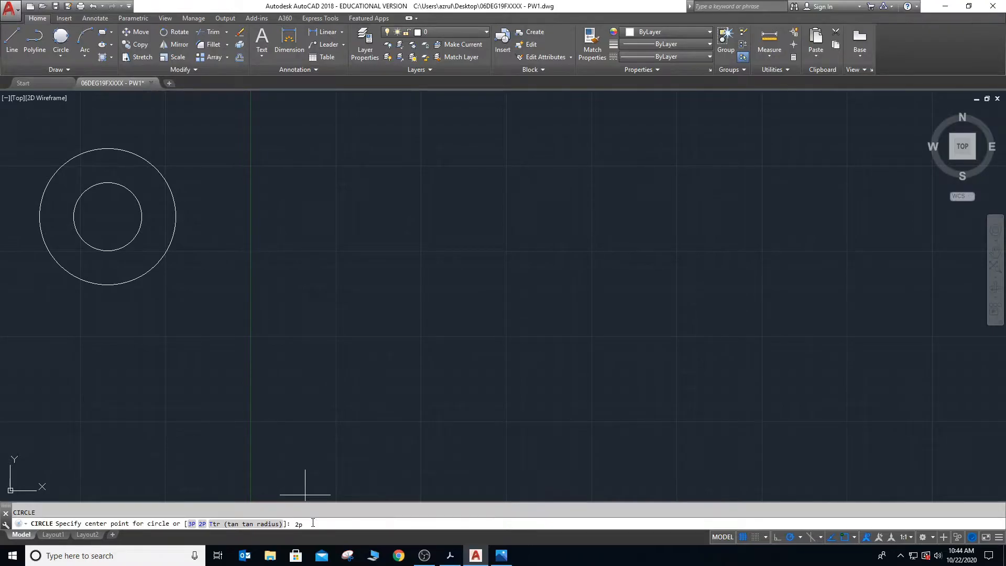
{"action": "key", "text": "Return"}
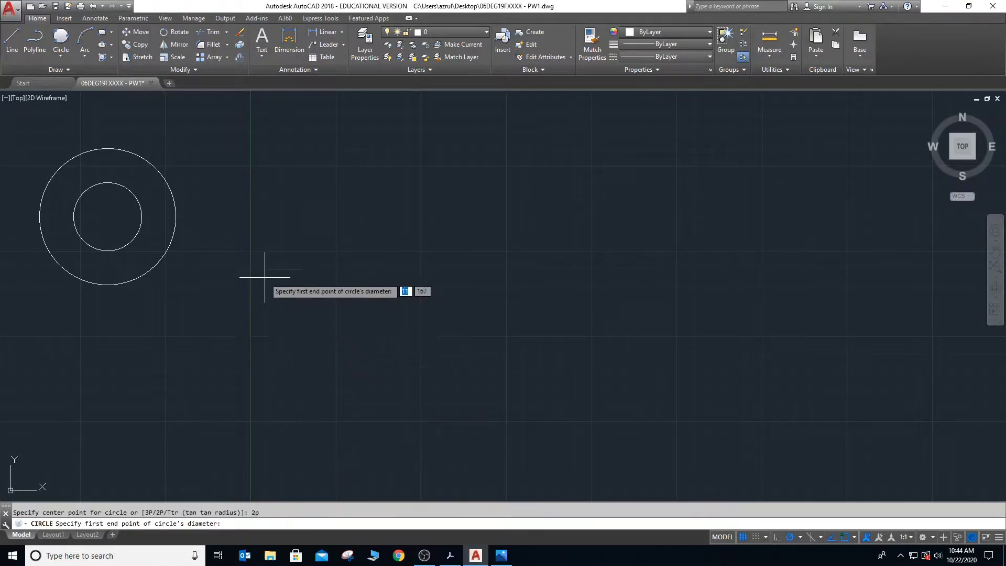
{"action": "left_click", "coordinate": [338, 230]}
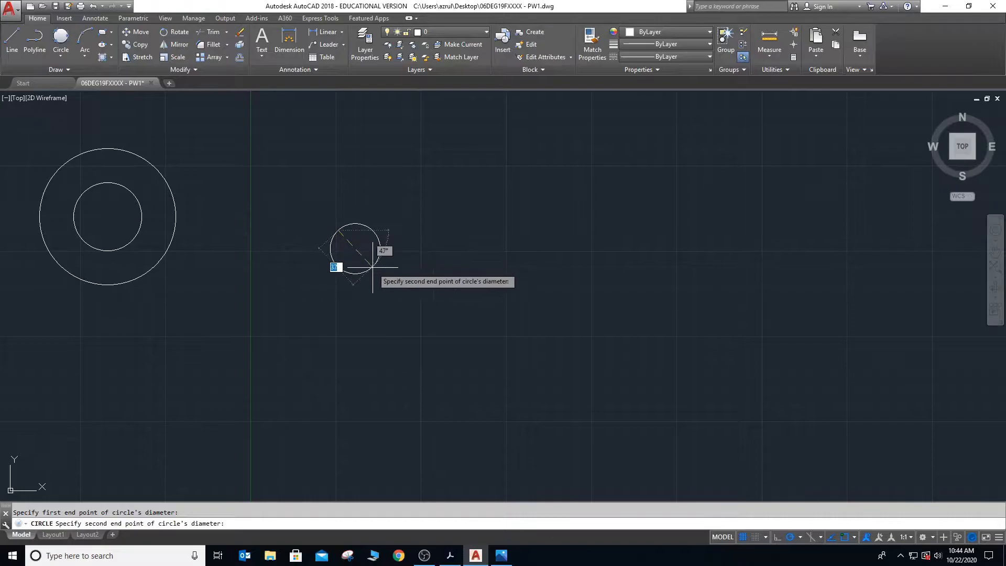
{"action": "left_click", "coordinate": [389, 293]}
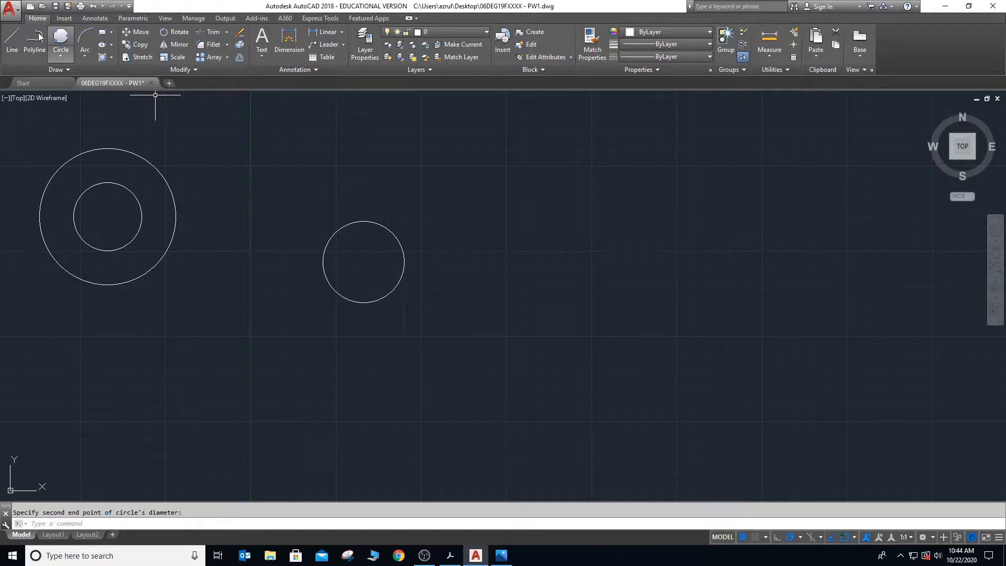
- Draw a single slanted line about 55 long below the freehand two-point circle, running down to the southeast
{"action": "left_click", "coordinate": [11, 39]}
{"action": "left_click", "coordinate": [286, 344]}
{"action": "left_click", "coordinate": [302, 400]}
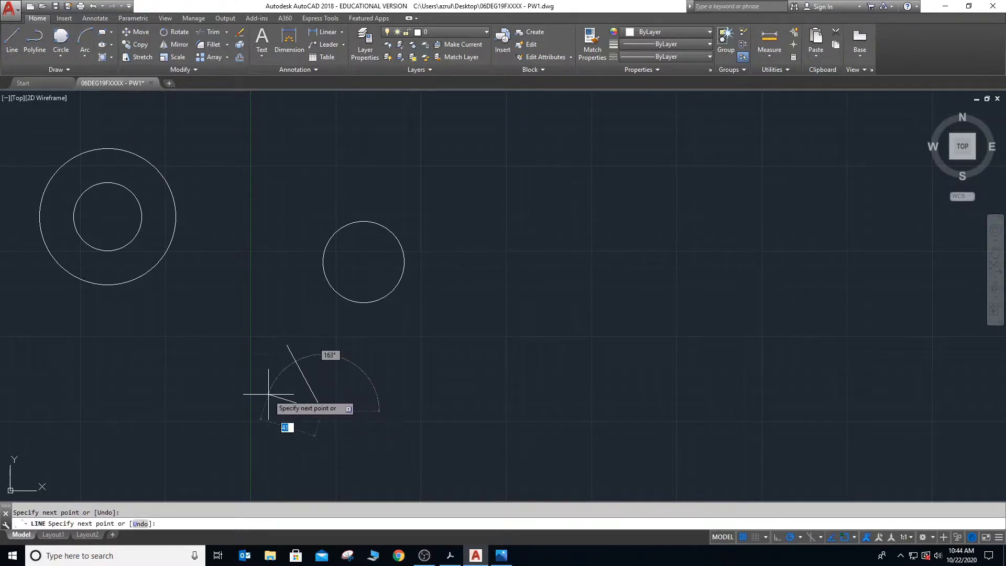
{"action": "key", "text": "Escape"}
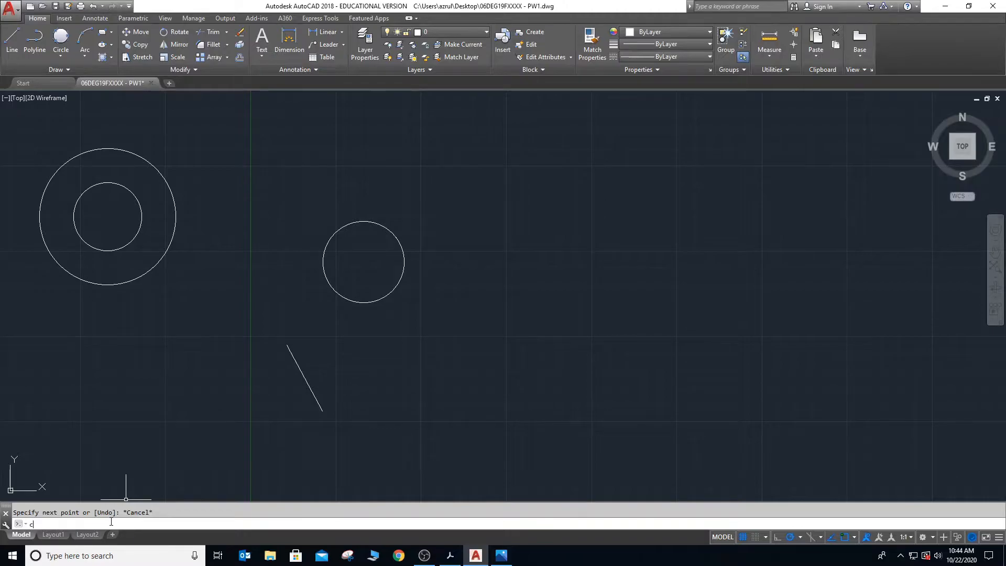
- Draw a two-point circle using the slanted line's endpoints as its diameter
{"action": "key", "text": "Return"}
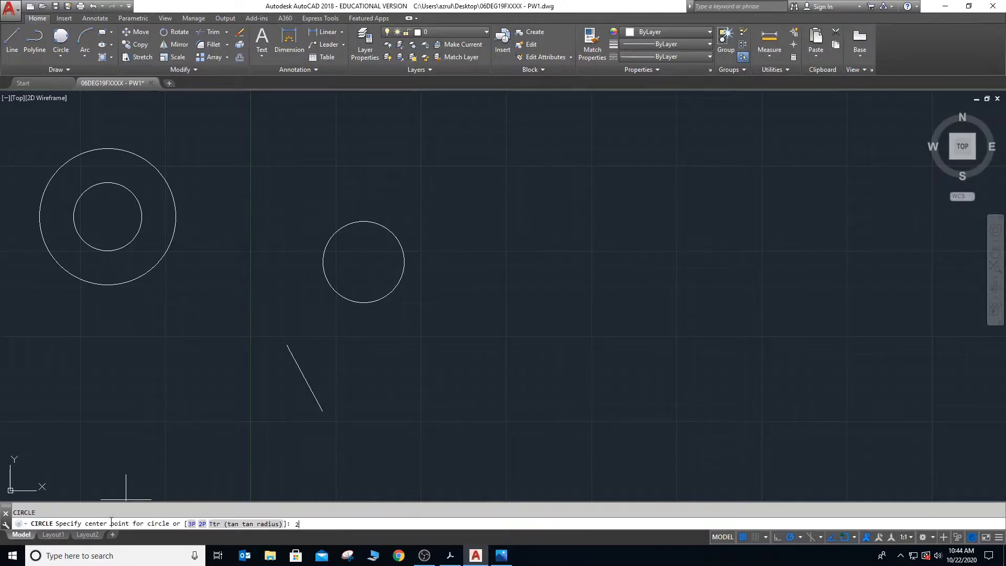
{"action": "key", "text": "Return"}
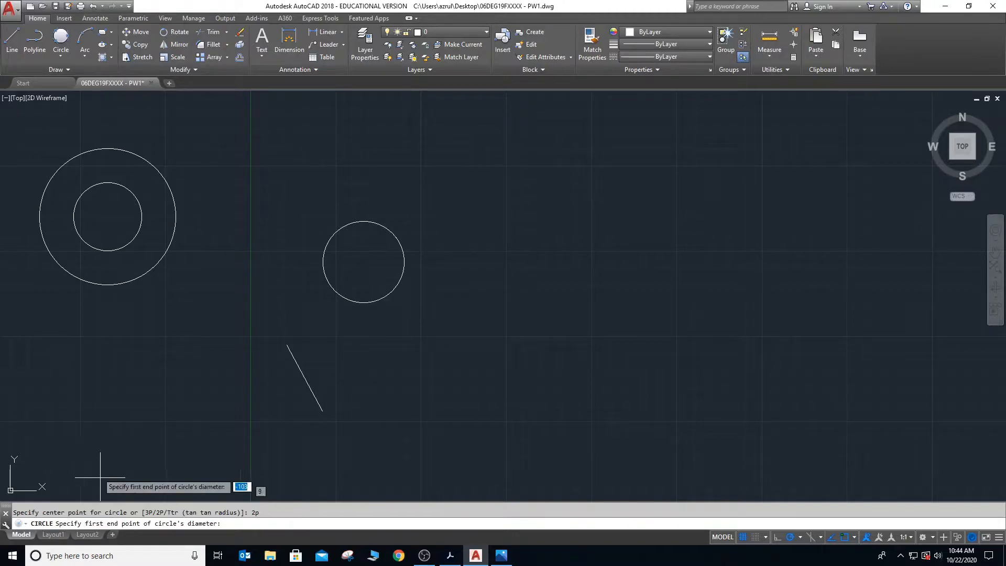
{"action": "left_click", "coordinate": [284, 344]}
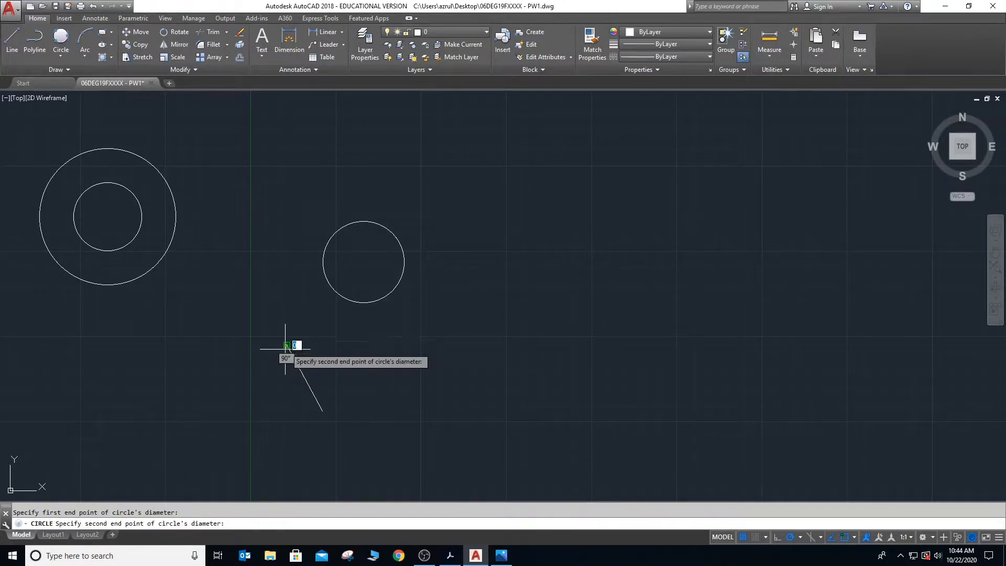
{"action": "left_click", "coordinate": [322, 412]}
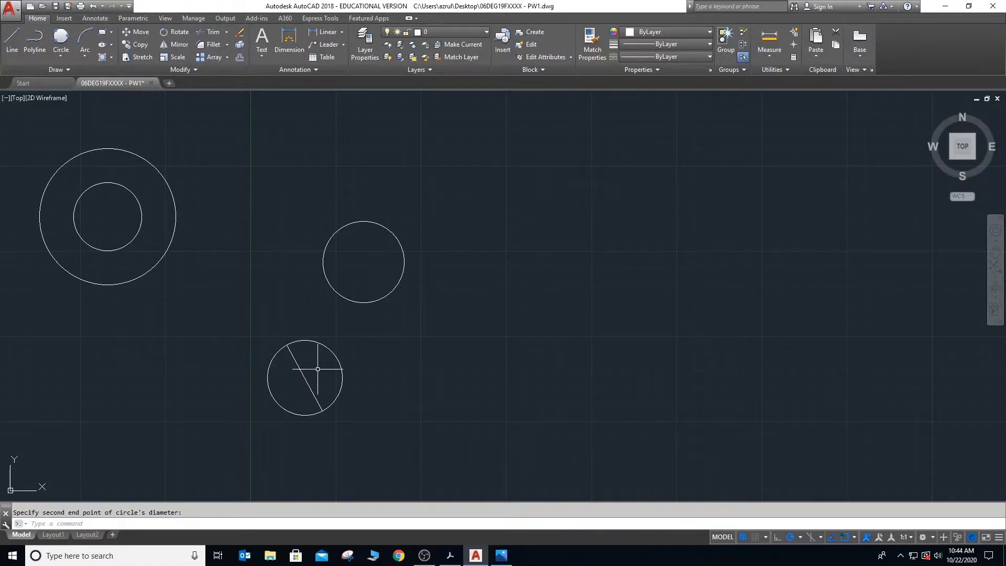
- Erase the freehand two-point circle above the slanted line, selecting it with a window
{"action": "left_click", "coordinate": [297, 201]}
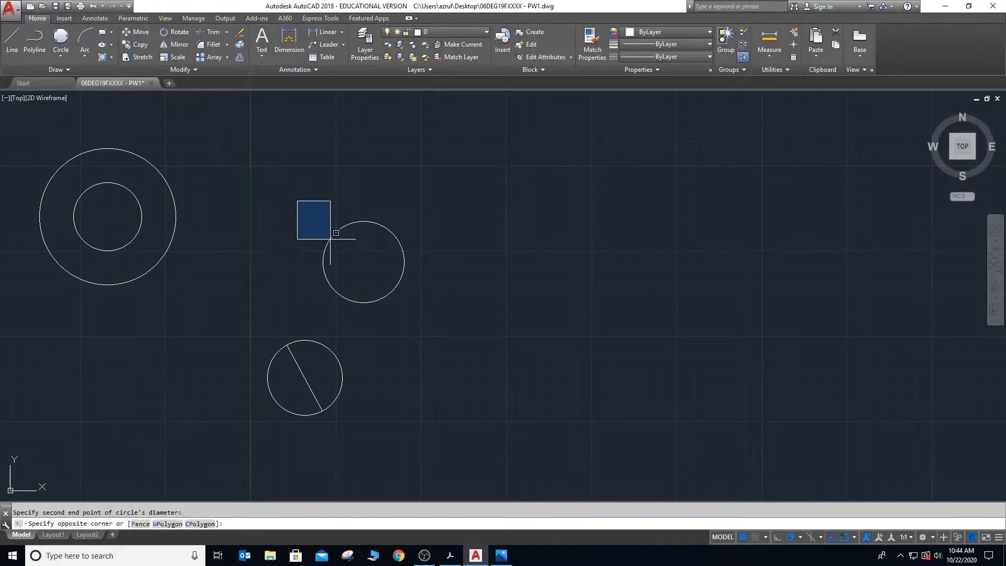
{"action": "left_click", "coordinate": [409, 312]}
{"action": "key", "text": "Delete"}
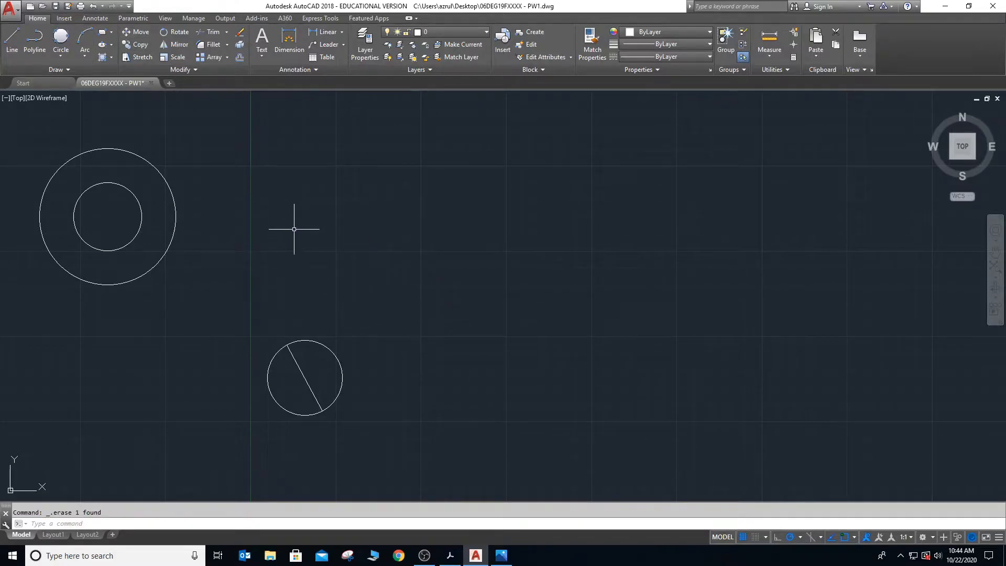
- Draw a vertical line about 43 long north of the slanted-line circle, continuing east from its lower end with a longer horizontal line
{"action": "type", "text": "L"}
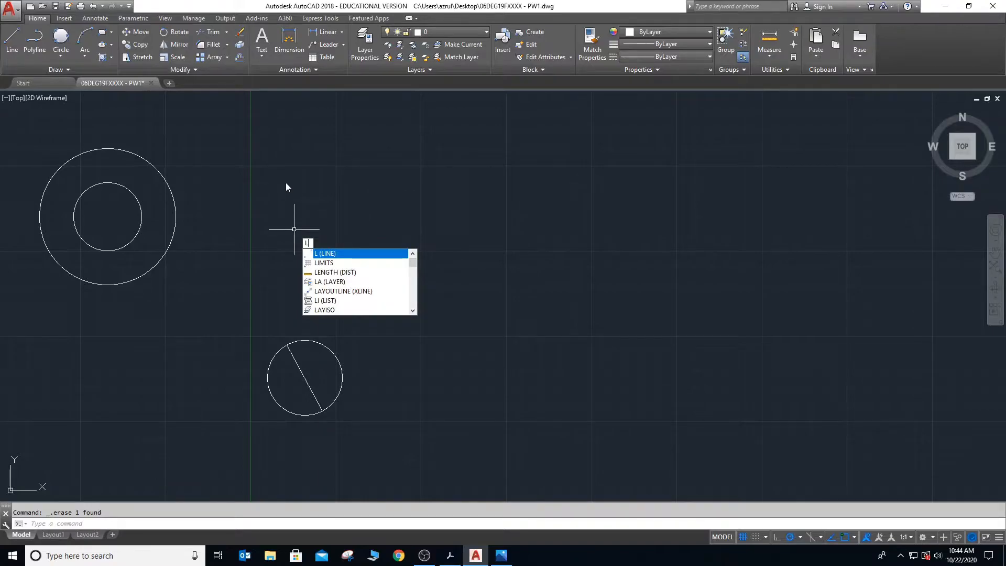
{"action": "key", "text": "Return"}
{"action": "left_click", "coordinate": [286, 182]}
{"action": "left_click", "coordinate": [285, 240]}
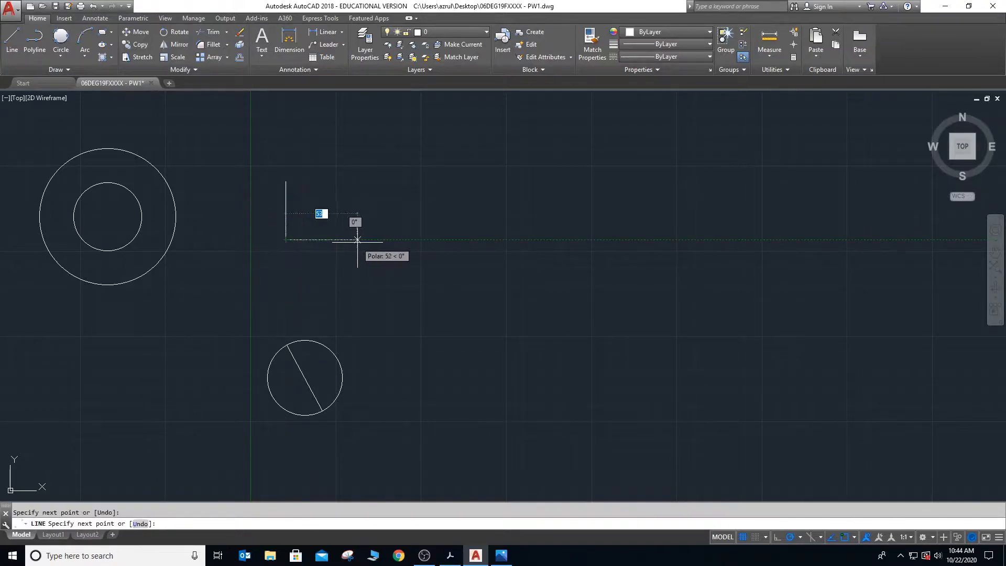
{"action": "left_click", "coordinate": [361, 241]}
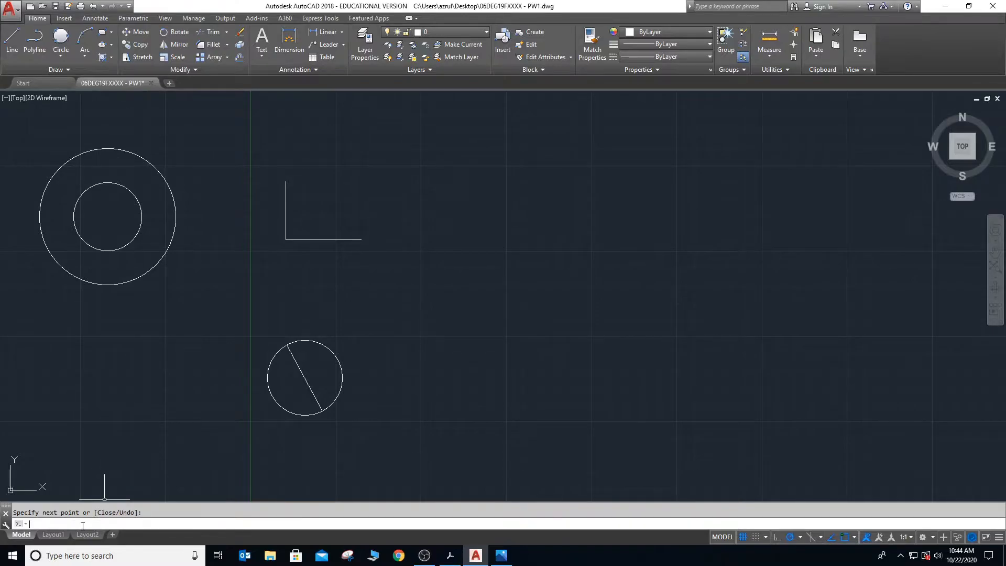
- Draw a three-point (3P) circle through the upper end, the corner and the east end of the L-shaped lines
{"action": "key", "text": "Return"}
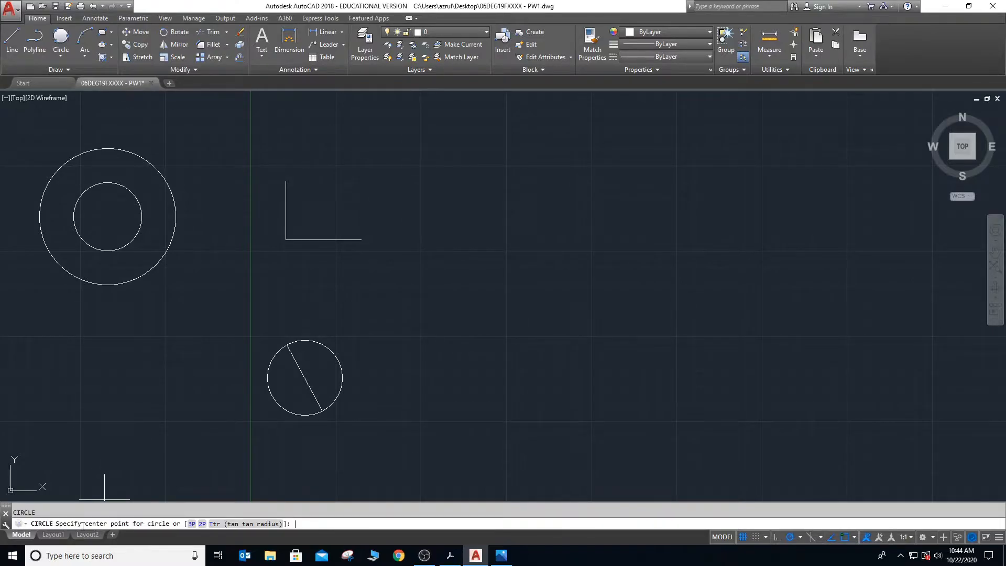
{"action": "type", "text": "3p"}
{"action": "key", "text": "Return"}
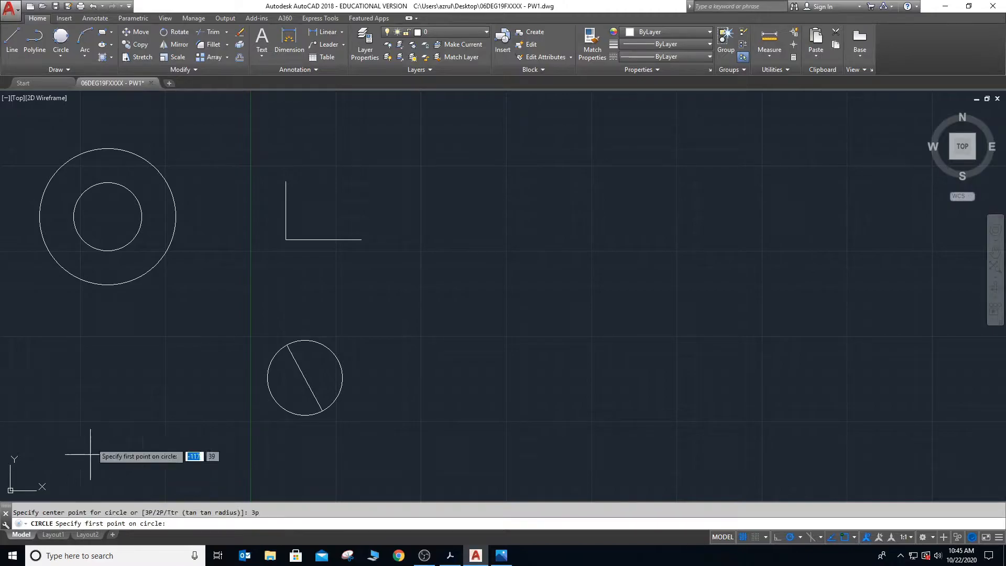
{"action": "left_click", "coordinate": [286, 181]}
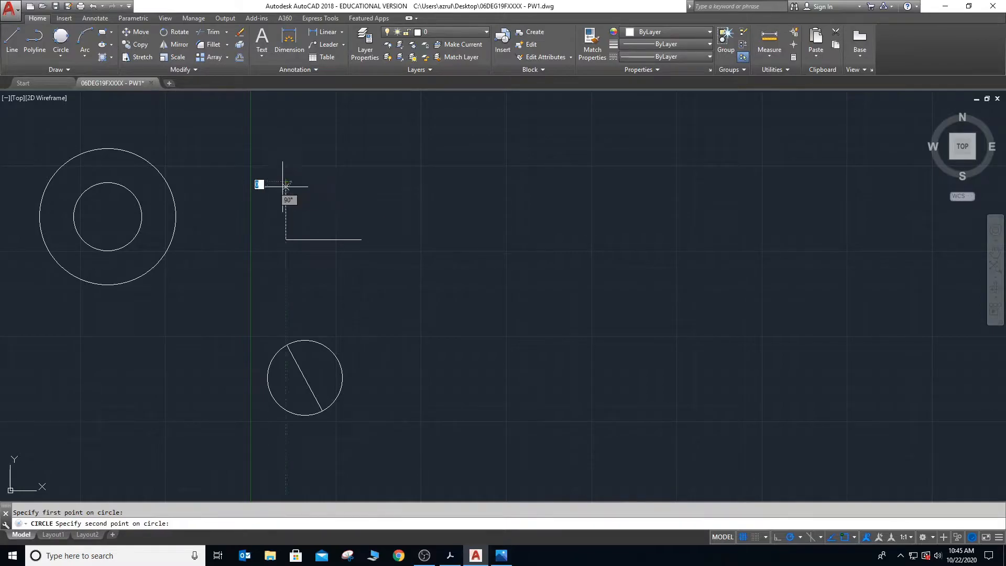
{"action": "left_click", "coordinate": [285, 239]}
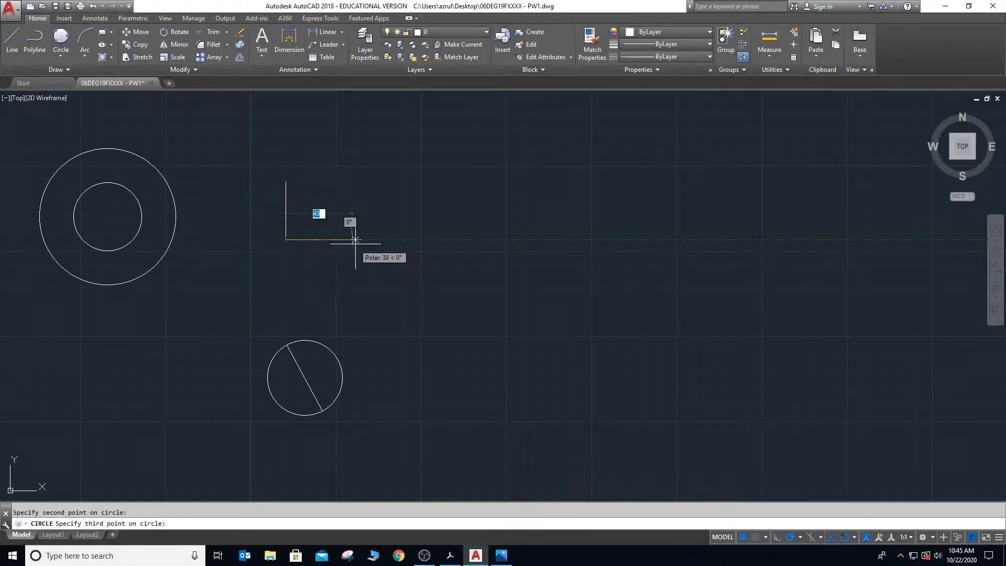
{"action": "left_click", "coordinate": [361, 239]}
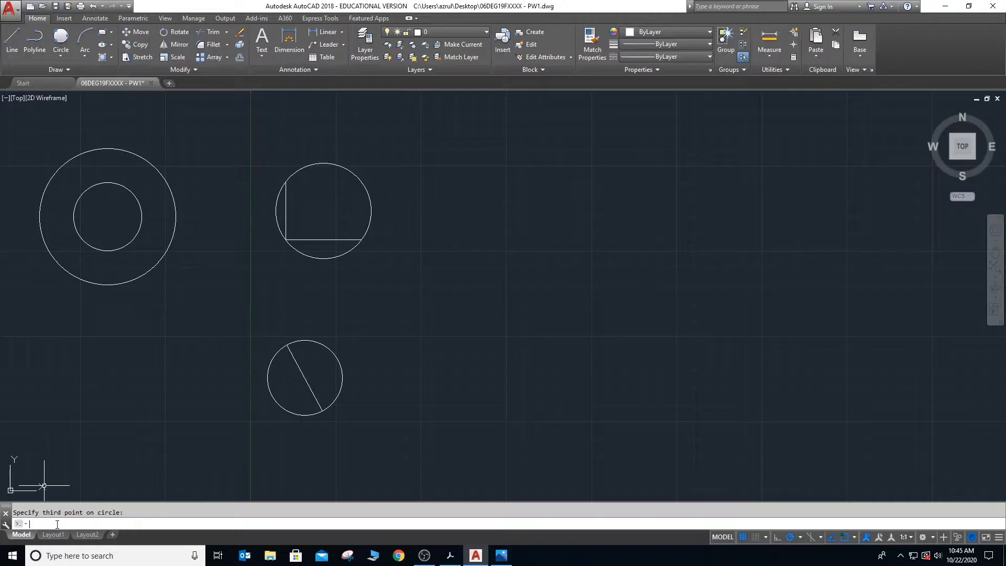
- Draw a Ttr circle of radius 35 tangent to the three-point circle and the circle around the slanted line
{"action": "key", "text": "Return"}
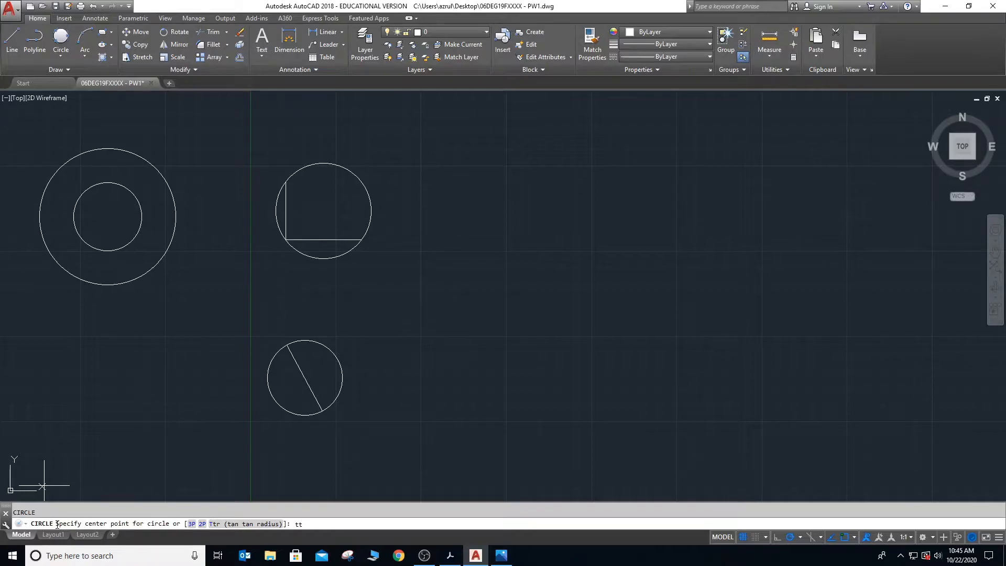
{"action": "key", "text": "Return"}
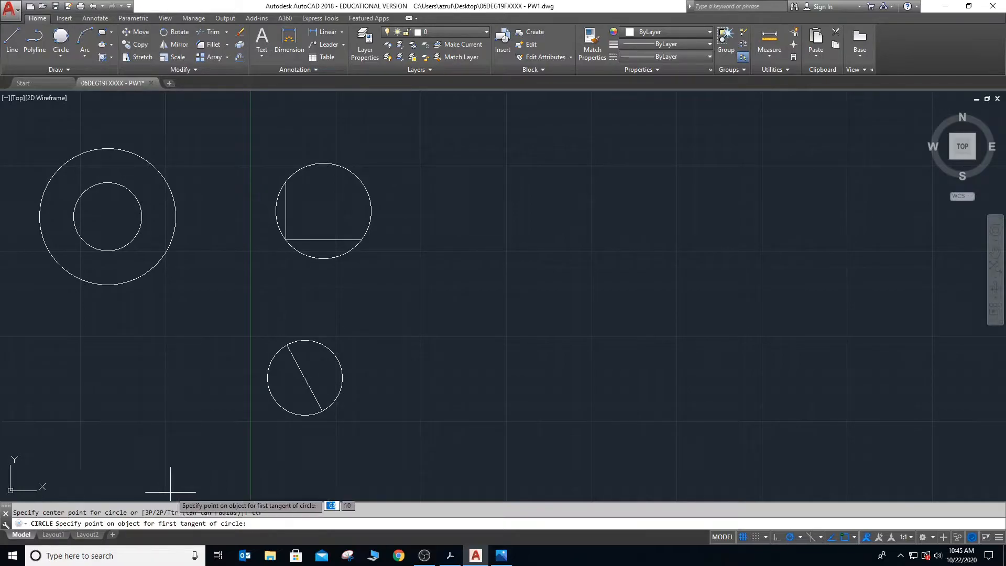
{"action": "left_click", "coordinate": [314, 258]}
{"action": "left_click", "coordinate": [306, 338]}
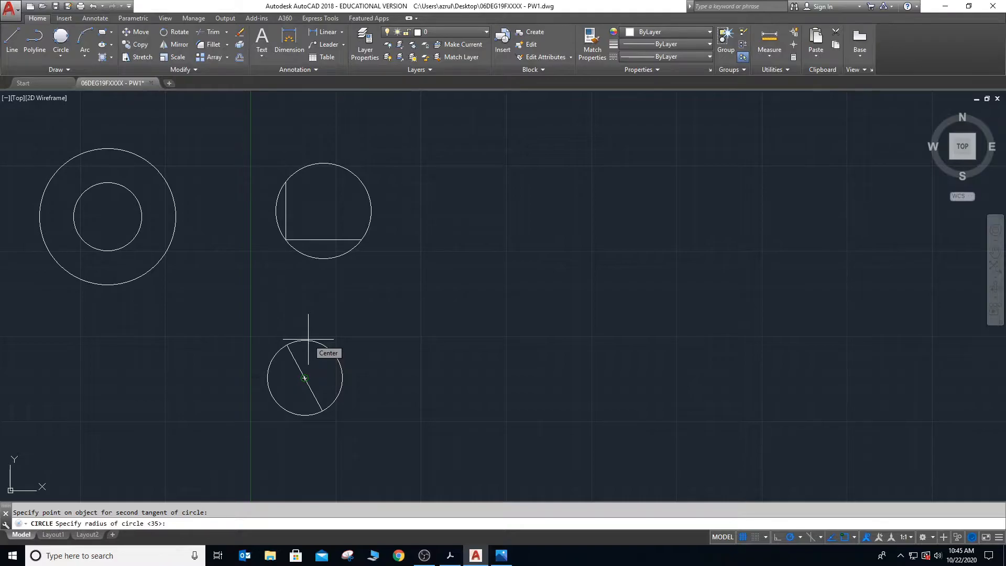
{"action": "type", "text": "3"}
{"action": "key", "text": "Return"}
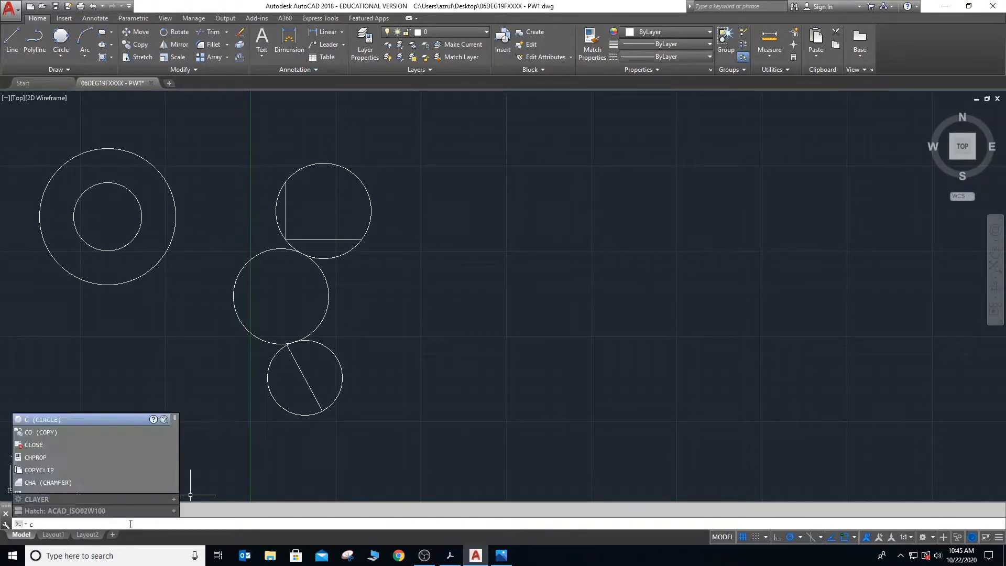
{"action": "key", "text": "Return"}
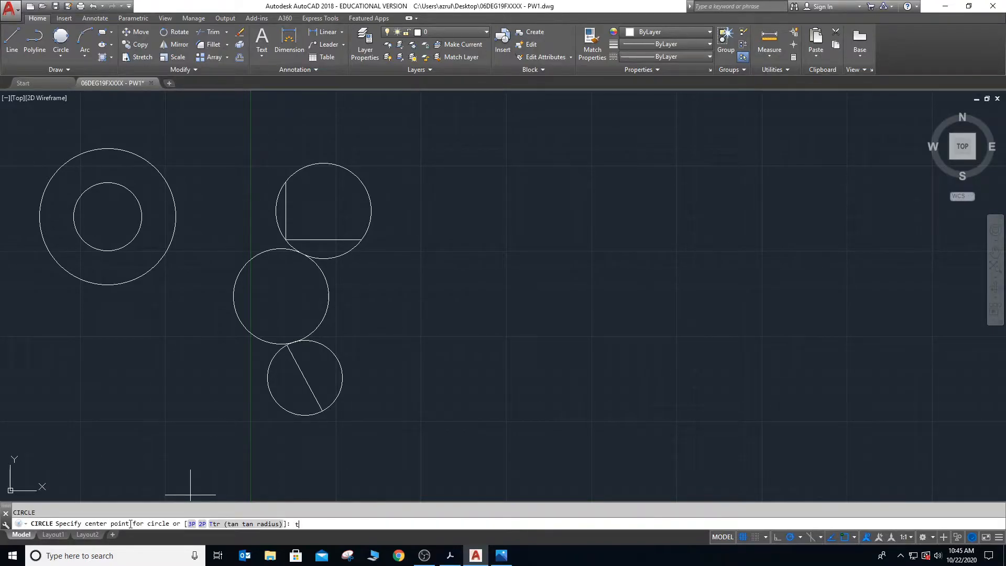
{"action": "key", "text": "Return"}
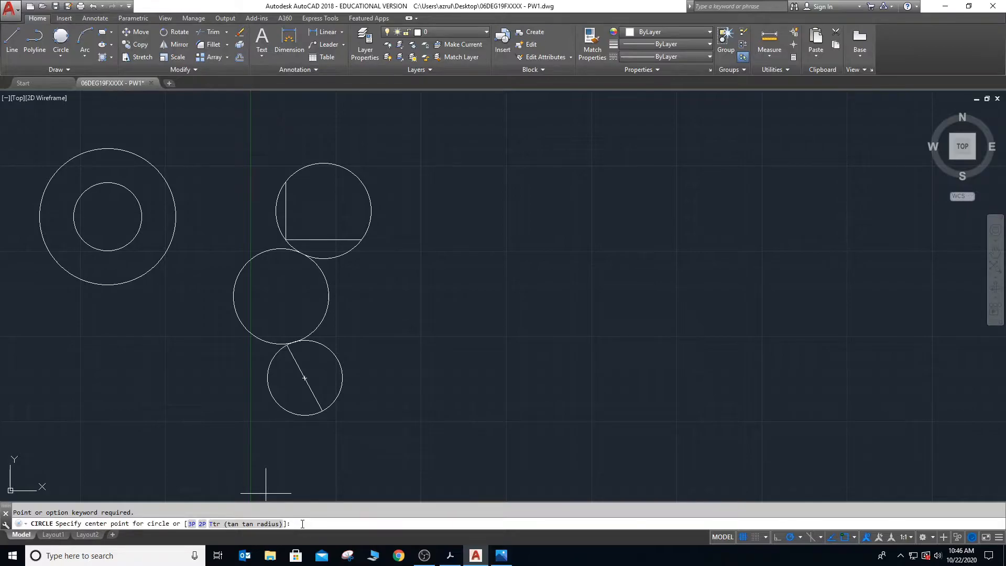
{"action": "key", "text": "Escape"}
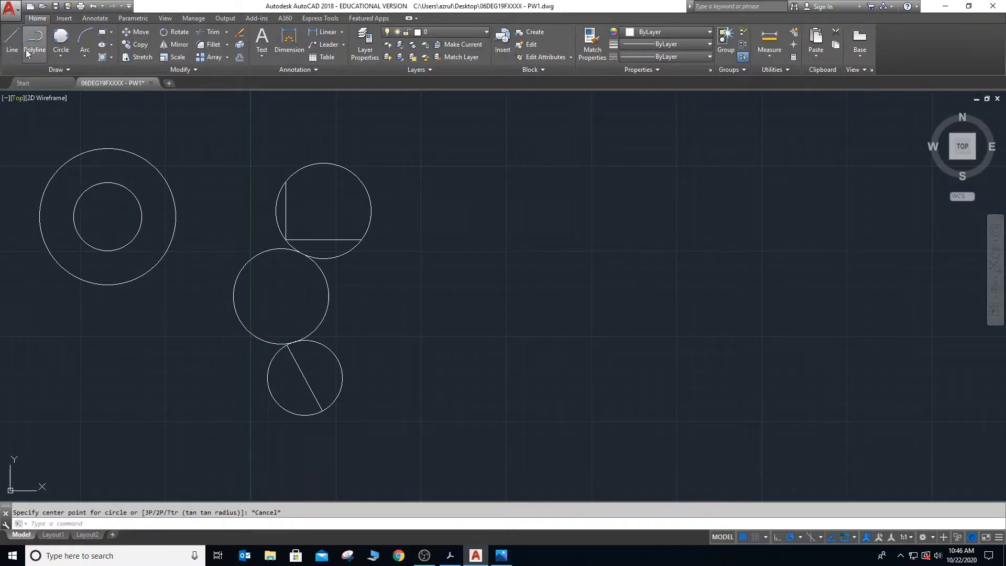
- Draw a Tan, Tan, Tan circle tangent to the large west circle, the radius 35 circle and the three-point circle
{"action": "left_click", "coordinate": [61, 54]}
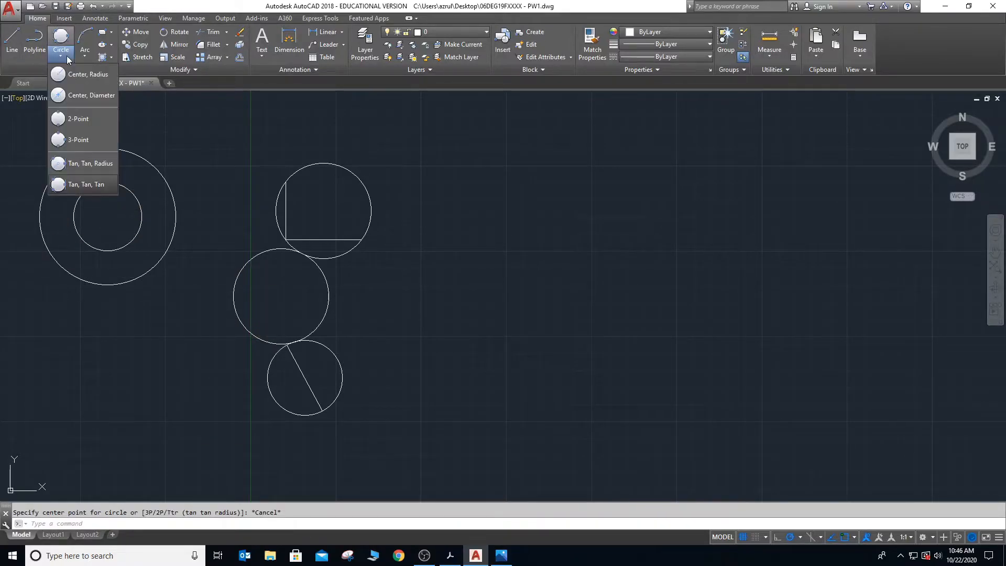
{"action": "left_click", "coordinate": [92, 184]}
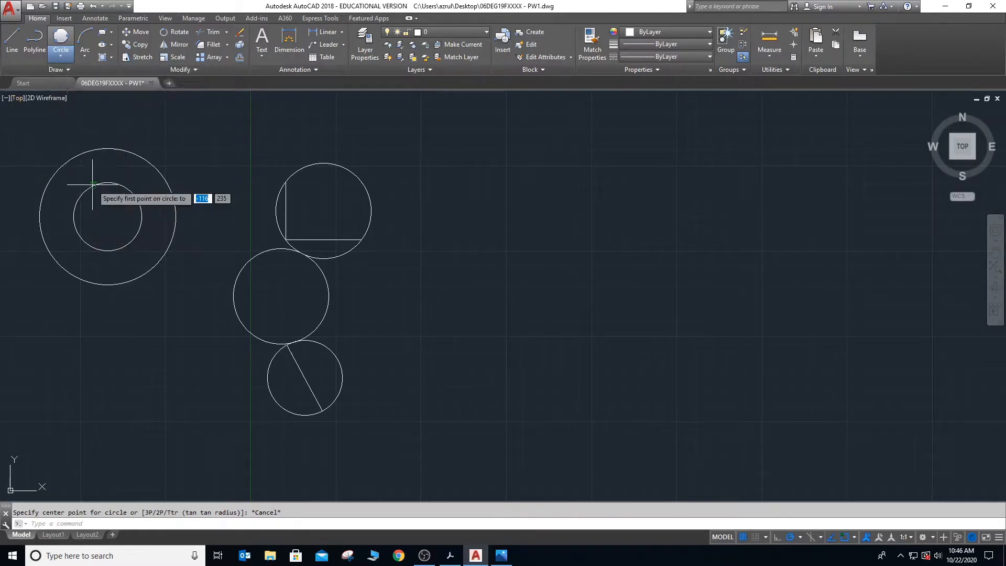
{"action": "left_click", "coordinate": [172, 196]}
{"action": "left_click", "coordinate": [244, 263]}
{"action": "left_click", "coordinate": [275, 217]}
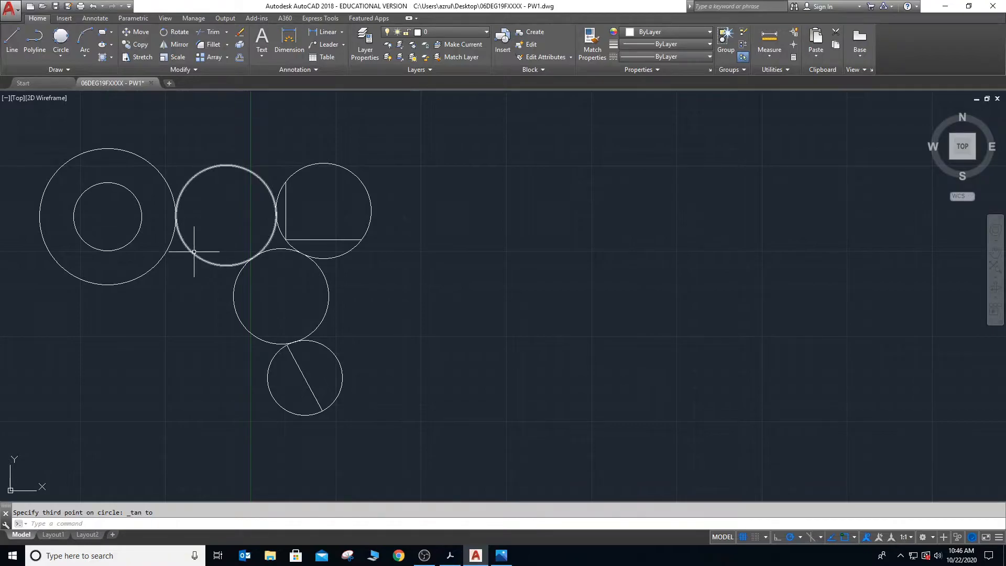
- Erase all the practice circles and lines from the drawing
{"action": "left_click", "coordinate": [18, 119]}
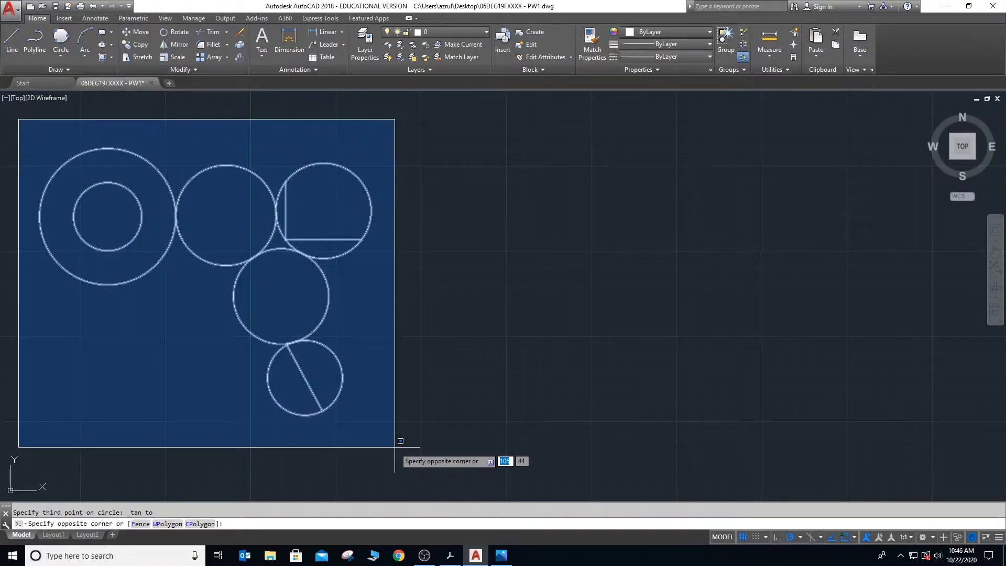
{"action": "left_click", "coordinate": [394, 447]}
{"action": "key", "text": "Delete"}
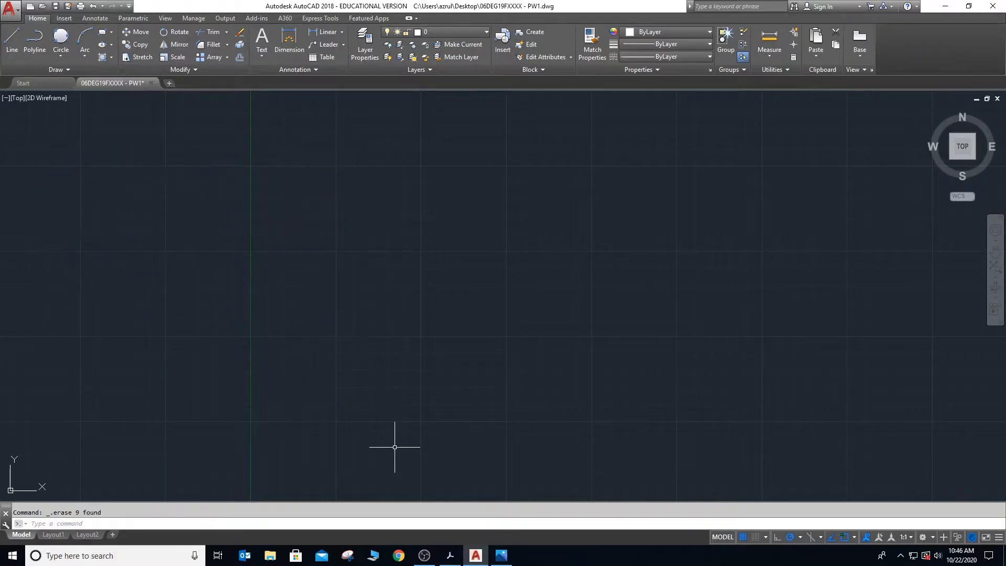
- Switch to the Ebook_E30061.pdf in Acrobat, review the ARC section with its methods and Start, Center, End example, and return to AutoCAD
{"action": "key", "text": "alt+Tab"}
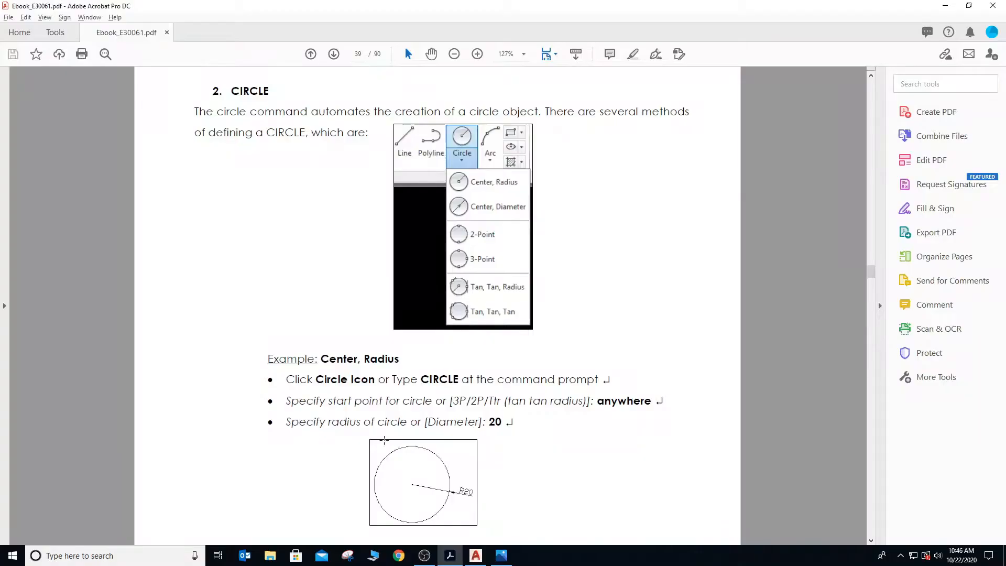
{"action": "scroll", "coordinate": [379, 330], "scroll_direction": "down", "scroll_amount": 3}
{"action": "scroll", "coordinate": [379, 331], "scroll_direction": "down", "scroll_amount": 12}
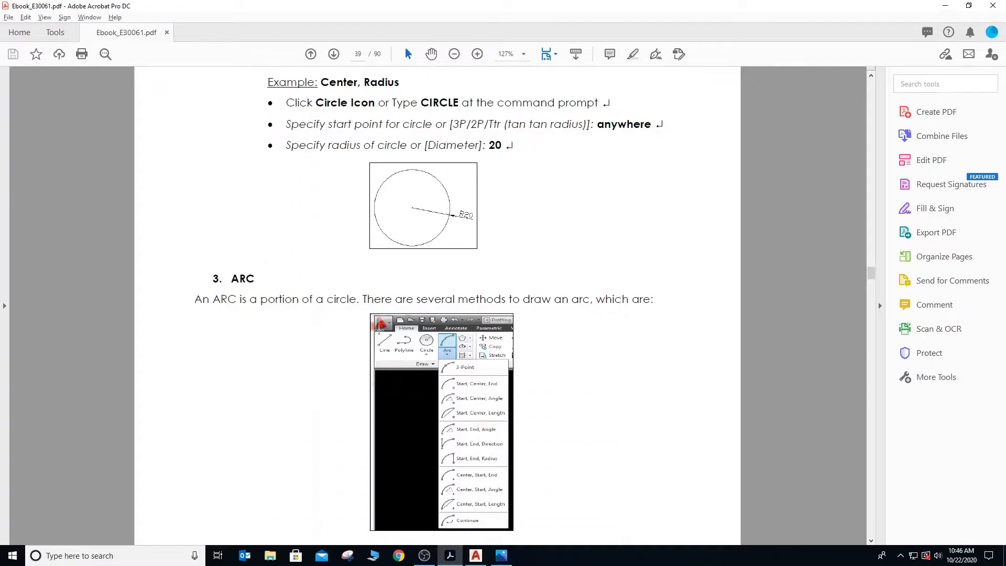
{"action": "scroll", "coordinate": [378, 330], "scroll_direction": "down", "scroll_amount": 3}
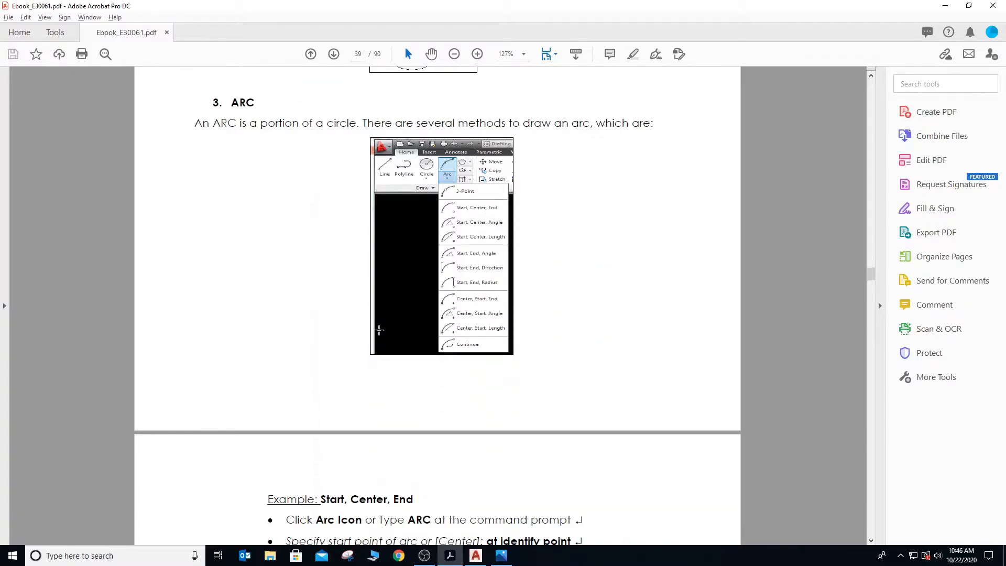
{"action": "scroll", "coordinate": [379, 330], "scroll_direction": "down", "scroll_amount": 1}
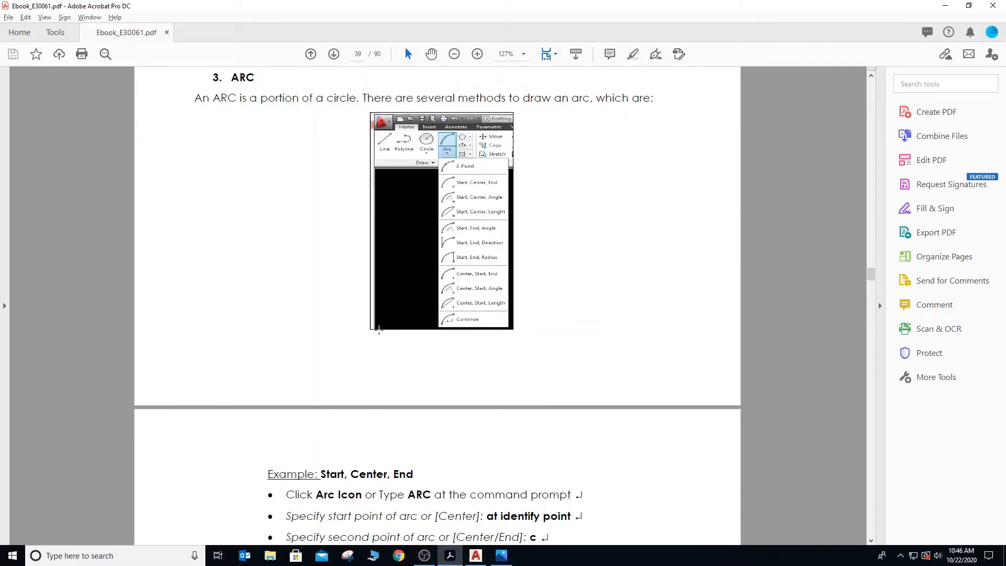
{"action": "scroll", "coordinate": [379, 330], "scroll_direction": "down", "scroll_amount": 4}
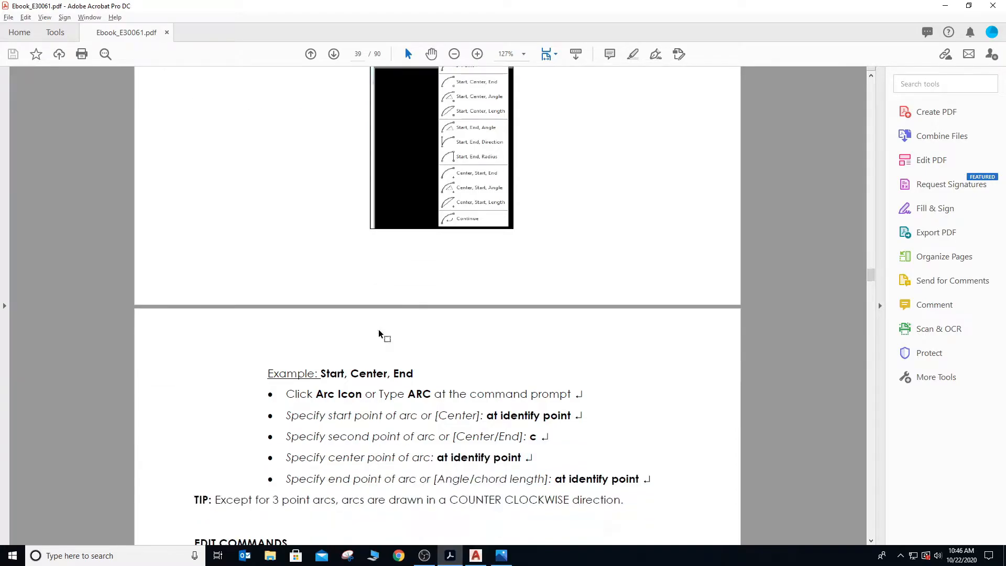
{"action": "scroll", "coordinate": [378, 331], "scroll_direction": "up", "scroll_amount": 5}
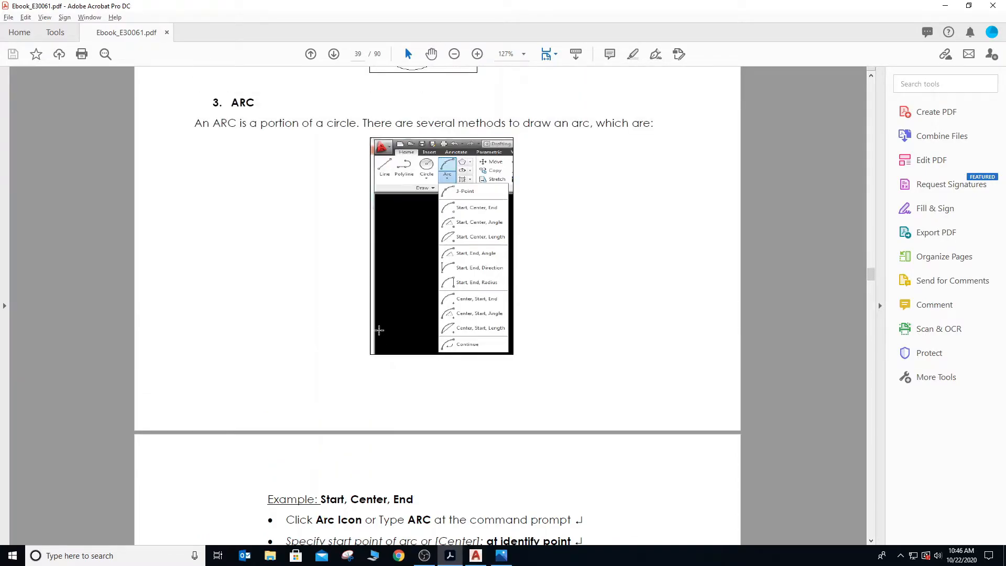
{"action": "key", "text": "alt+Tab"}
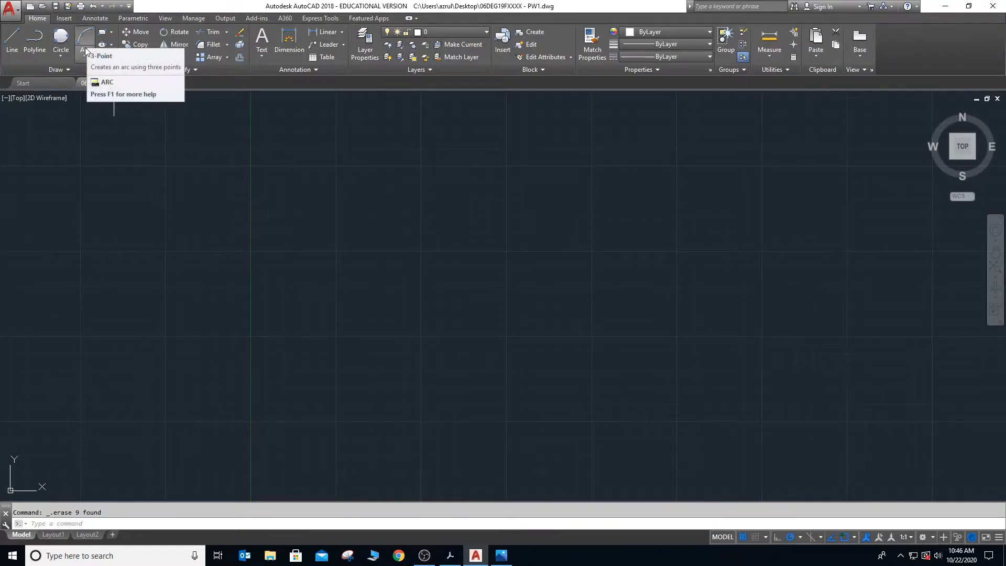
- Draw a 3-Point arc in the west part of the drawing, curving up from its lower start point to the northeast
{"action": "left_click", "coordinate": [87, 53]}
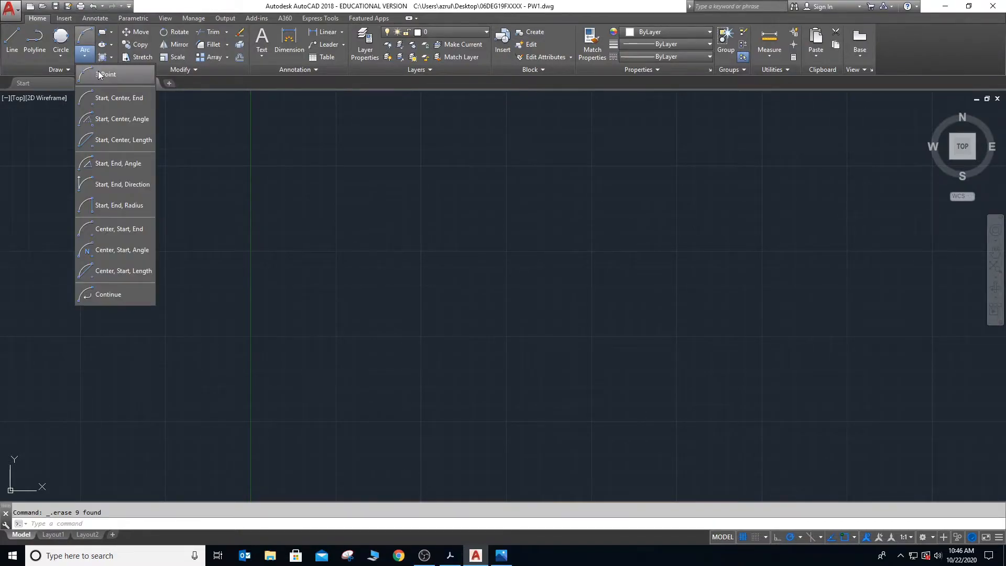
{"action": "left_click", "coordinate": [101, 75]}
{"action": "left_click", "coordinate": [196, 302]}
{"action": "left_click", "coordinate": [236, 213]}
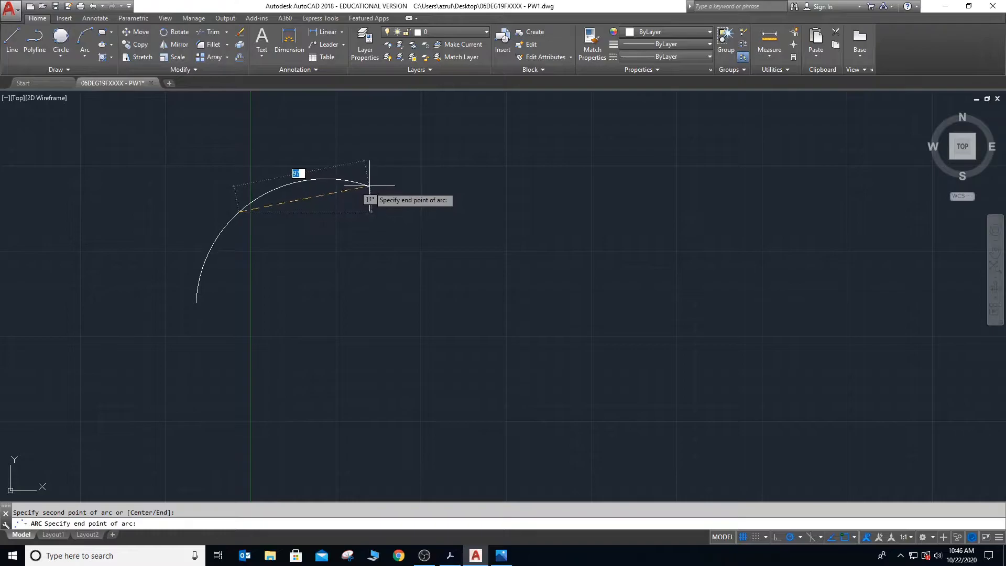
{"action": "left_click", "coordinate": [311, 188]}
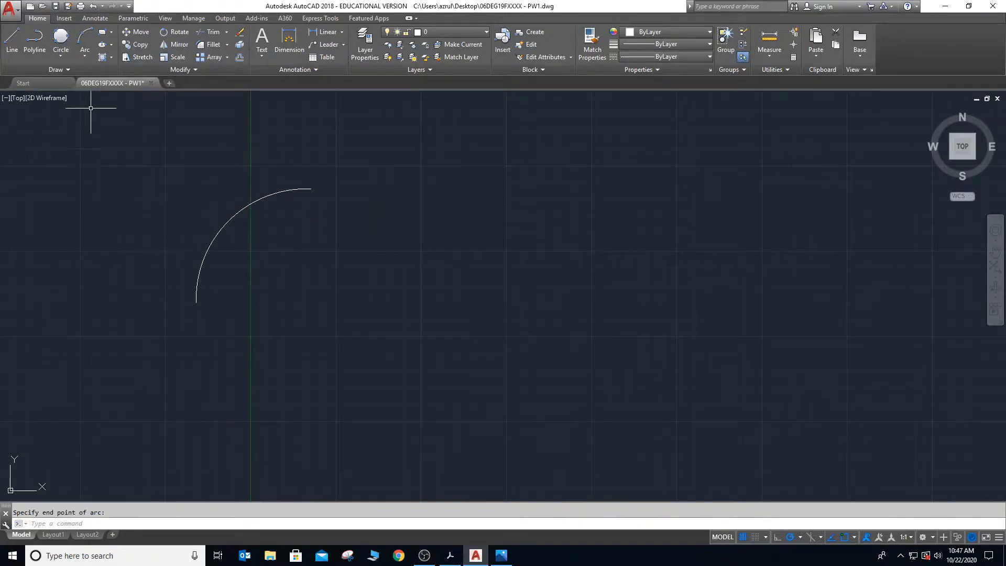
- Draw a Start, Center, End arc of radius about 68 east of the first arc, sweeping counterclockwise from its west side to the northwest
{"action": "left_click", "coordinate": [85, 54]}
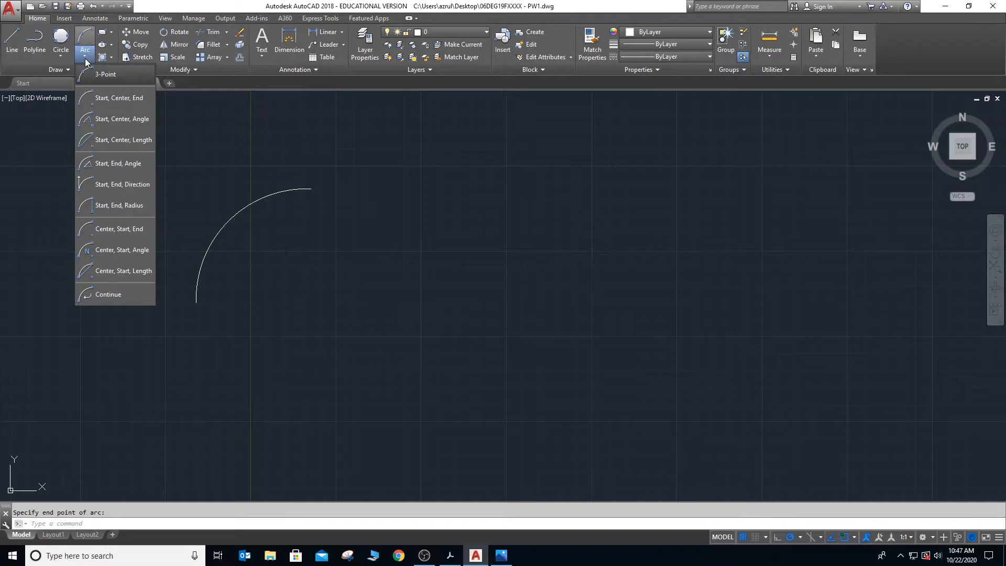
{"action": "left_click", "coordinate": [106, 99]}
{"action": "left_click", "coordinate": [297, 299]}
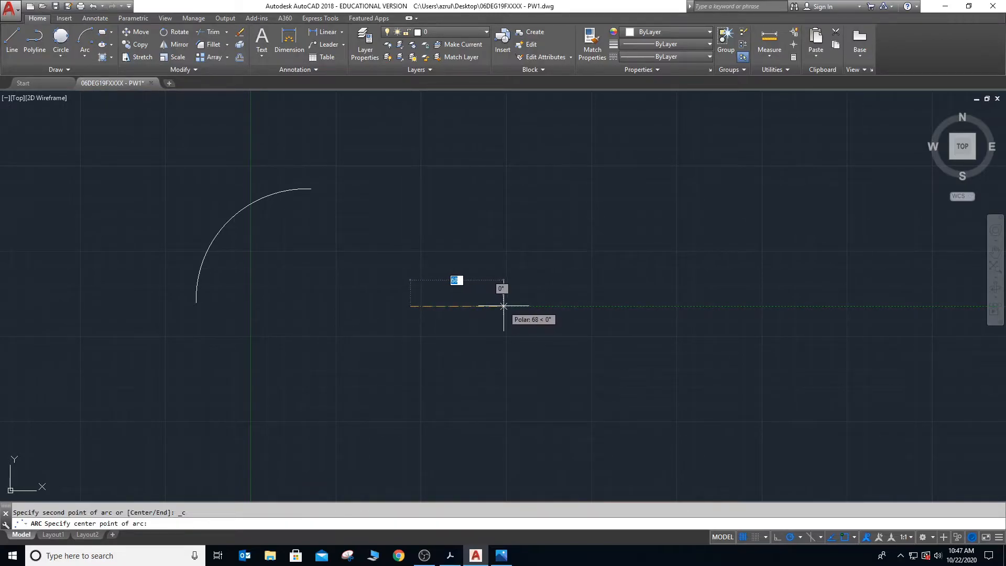
{"action": "left_click", "coordinate": [504, 307]}
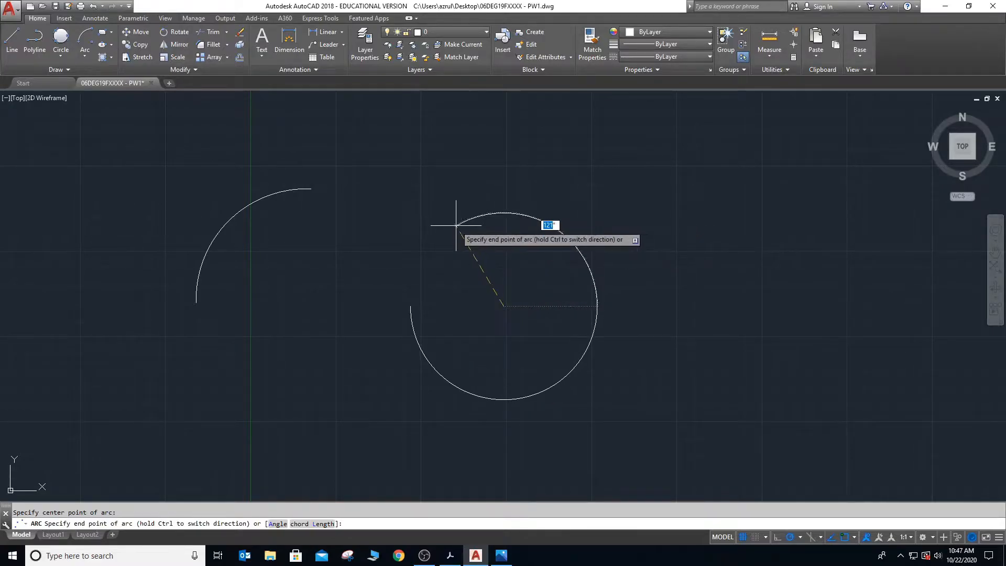
{"action": "left_click", "coordinate": [437, 225]}
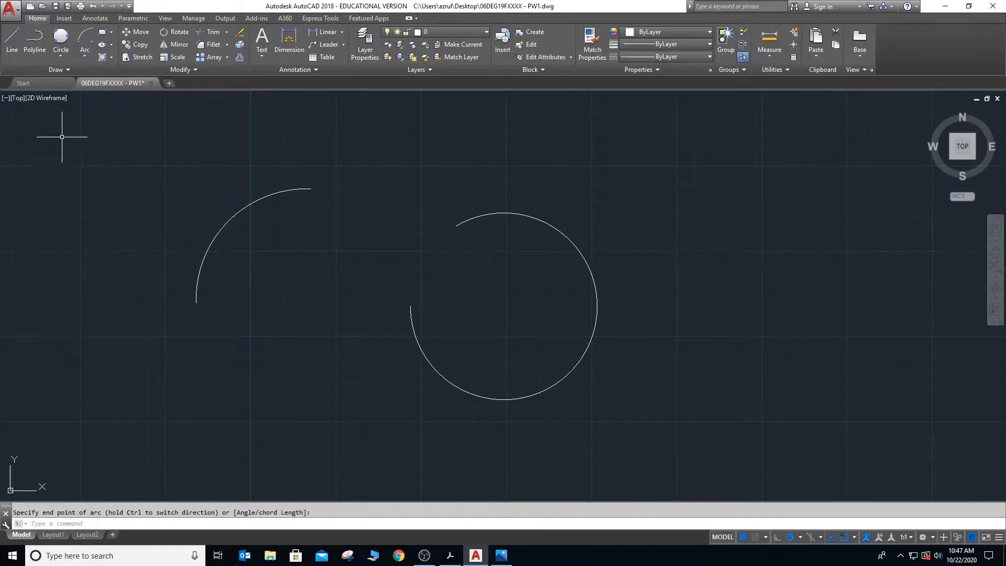
- Erase the 3-Point arc and the Start, Center, End arc
{"action": "left_click", "coordinate": [162, 159]}
{"action": "left_click", "coordinate": [636, 439]}
{"action": "key", "text": "Delete"}
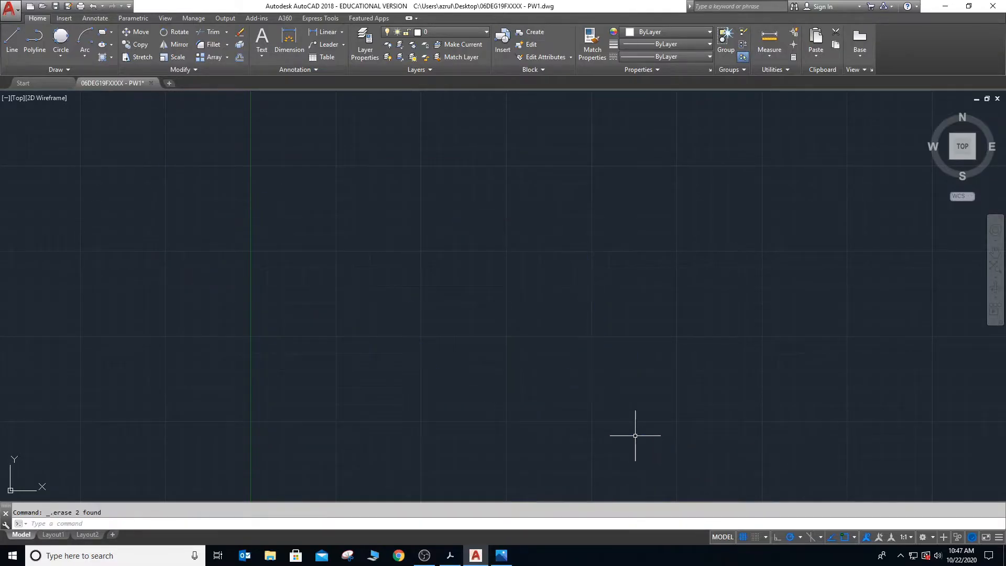
- Draw a Start, Center, Angle arc with its center about 70 east of the start point and an included angle of 68
{"action": "left_click", "coordinate": [86, 55]}
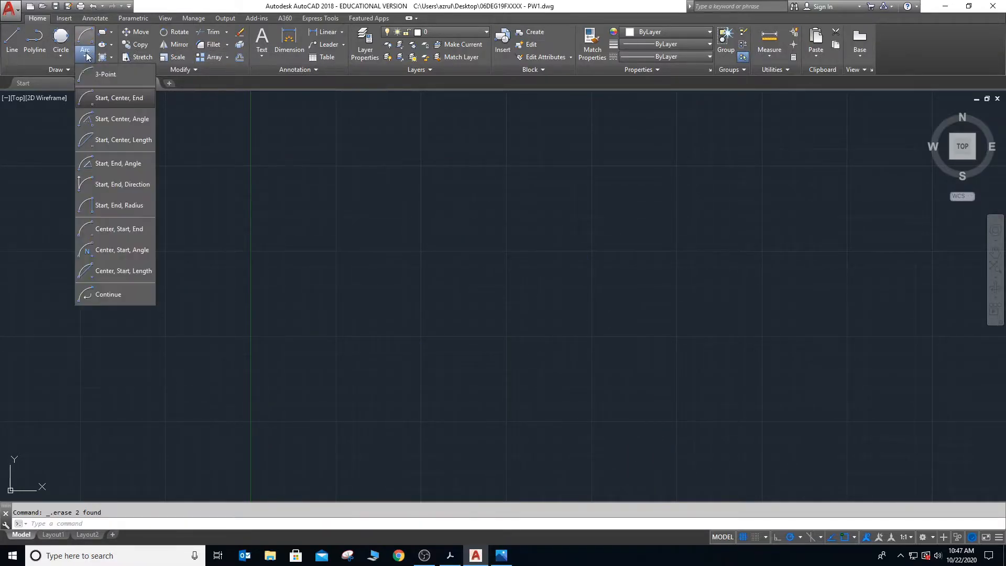
{"action": "left_click", "coordinate": [104, 120]}
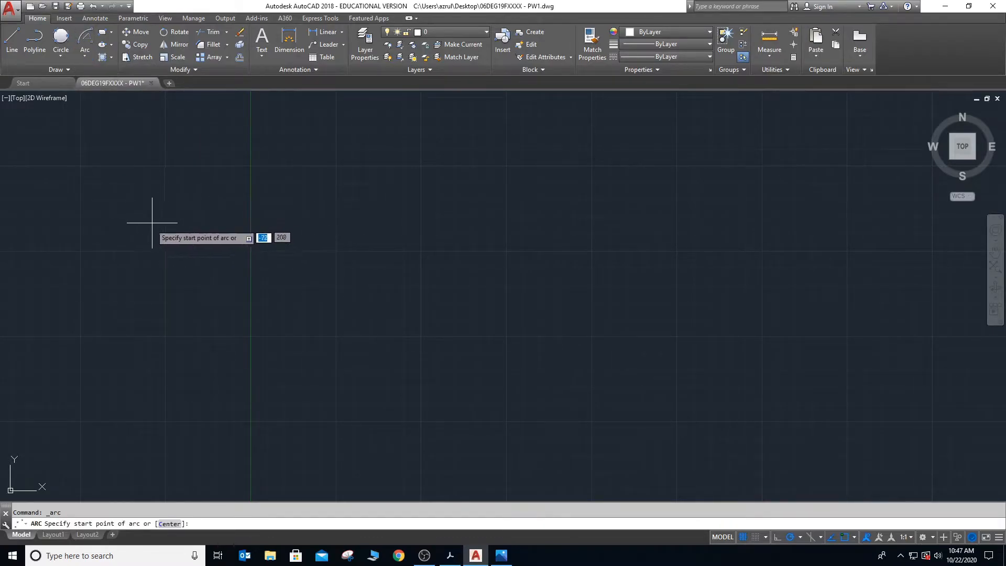
{"action": "left_click", "coordinate": [156, 262]}
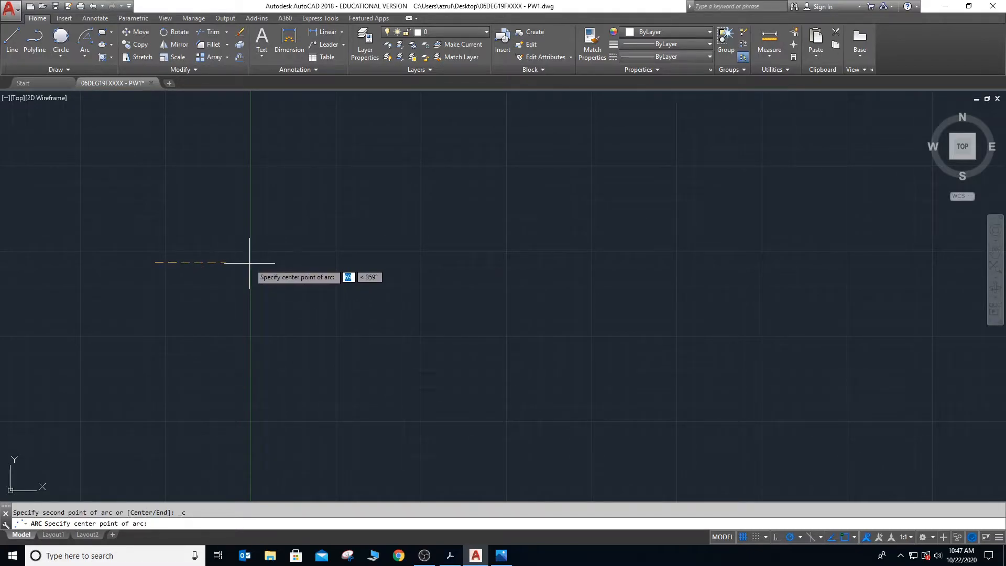
{"action": "left_click", "coordinate": [253, 260]}
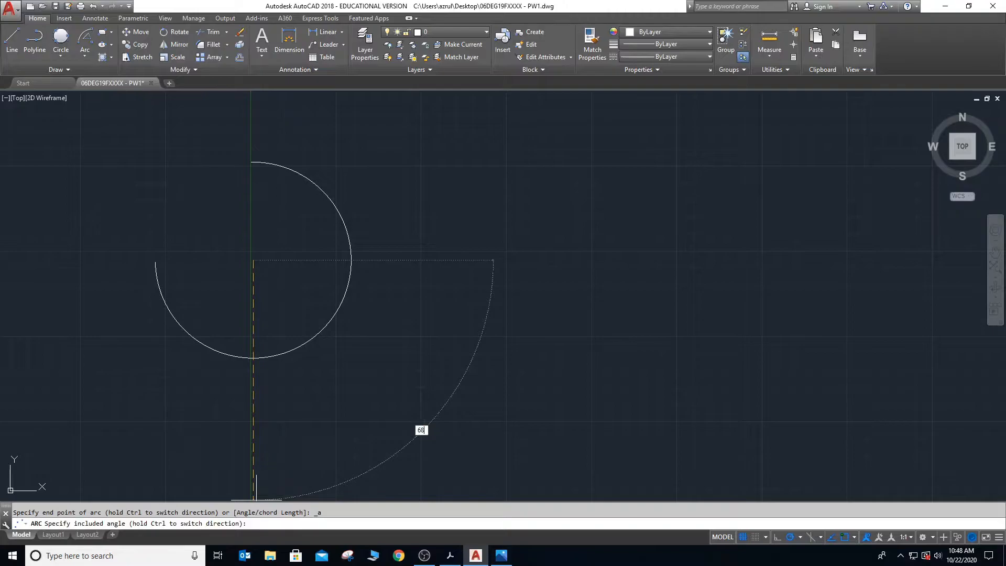
{"action": "key", "text": "Return"}
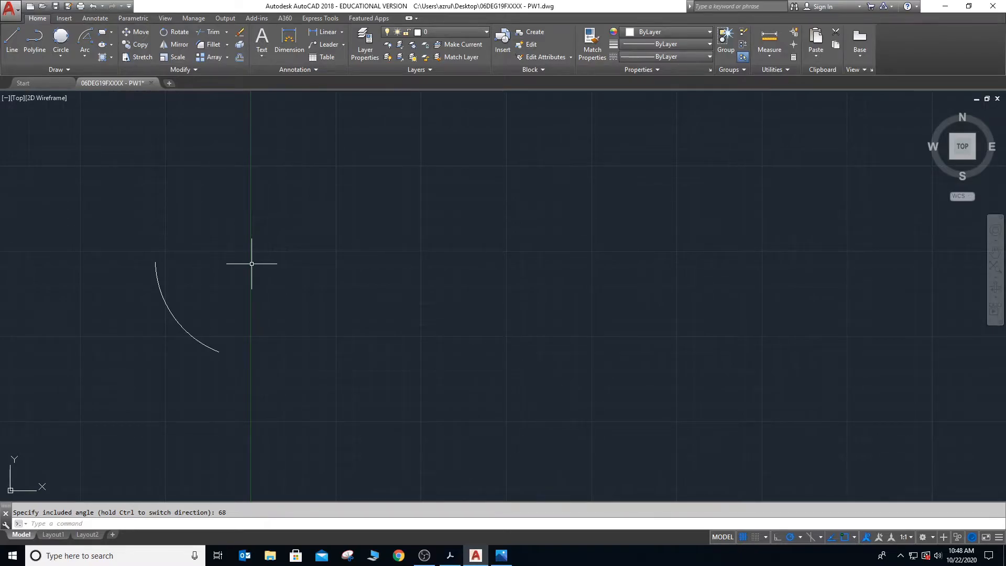
- Draw a Start, Center, Length arc east of the first arc, with its center due east of the start point and a chord of about 80
{"action": "left_click", "coordinate": [84, 55]}
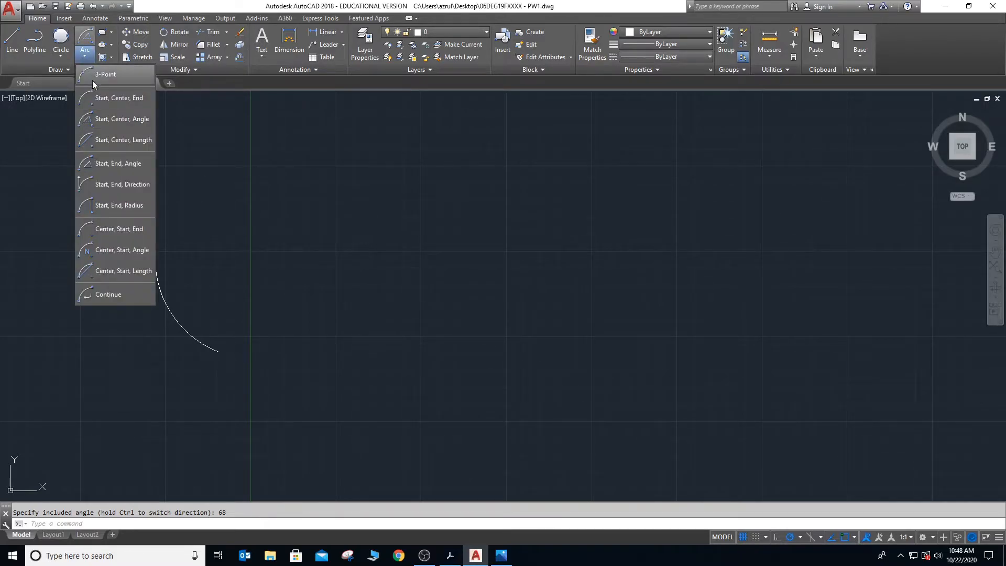
{"action": "left_click", "coordinate": [116, 140]}
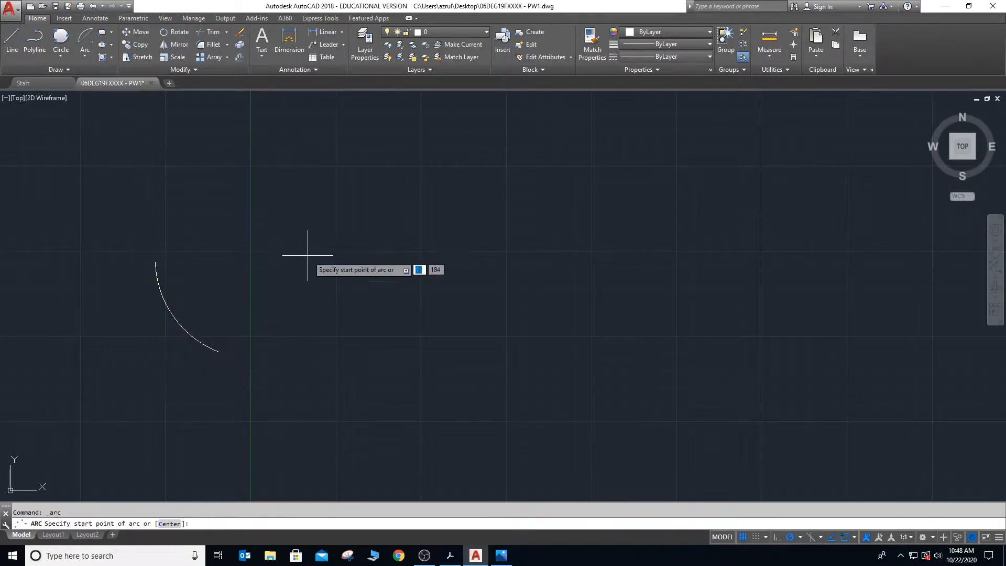
{"action": "left_click", "coordinate": [366, 225]}
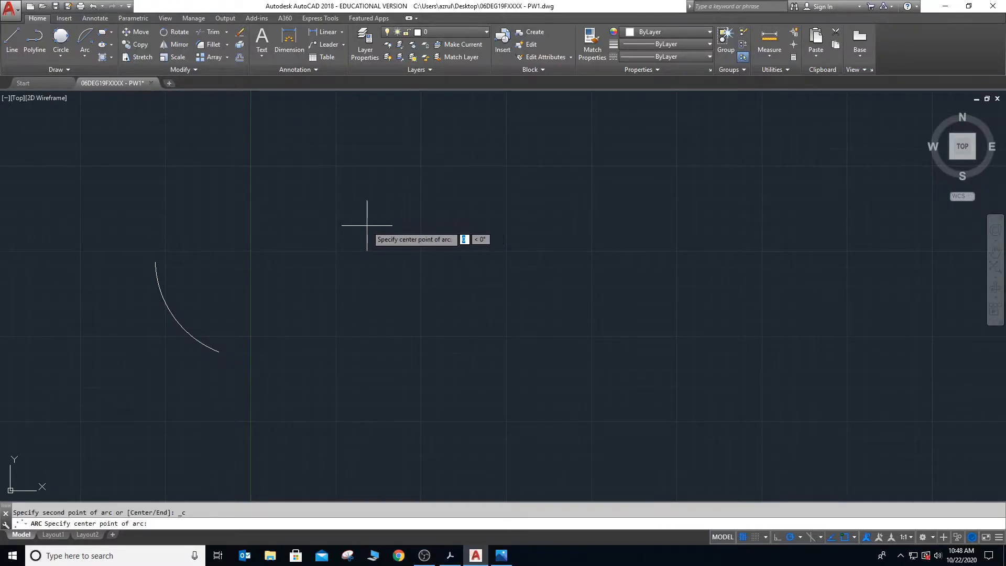
{"action": "left_click", "coordinate": [449, 224]}
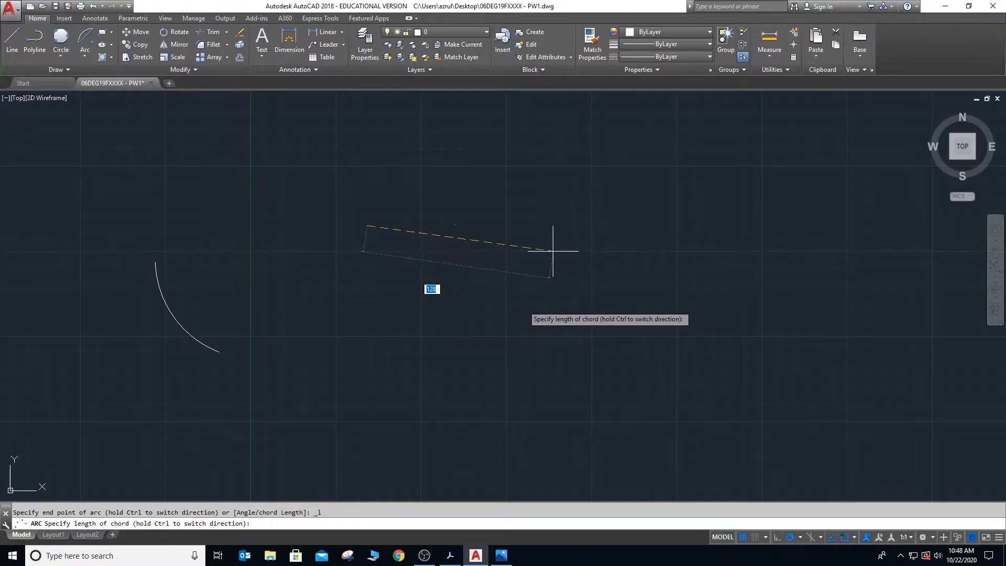
{"action": "left_click", "coordinate": [455, 289]}
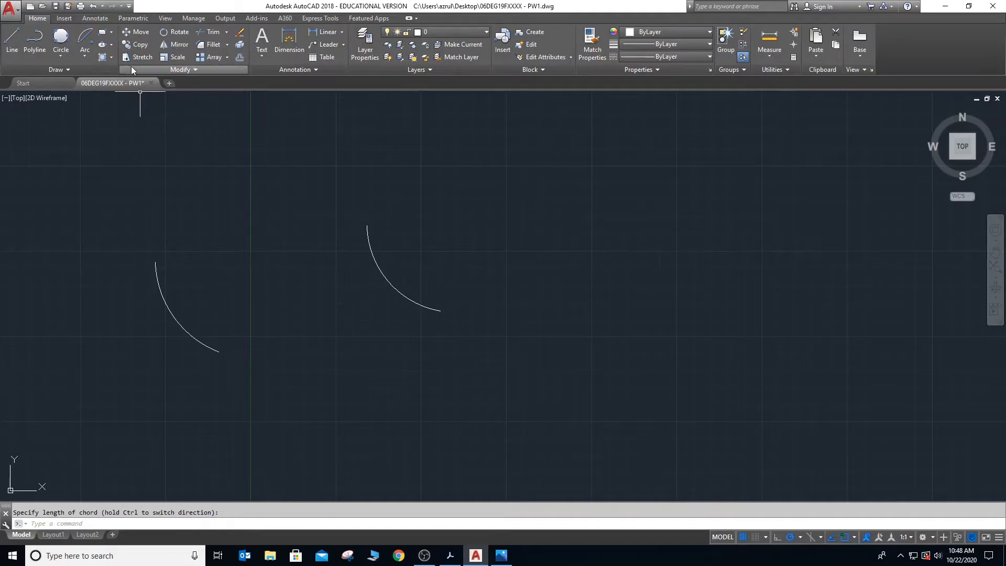
- Draw a Start, End, Angle arc northeast of the other two, with its end point east of the start and an included angle of 68
{"action": "left_click", "coordinate": [84, 56]}
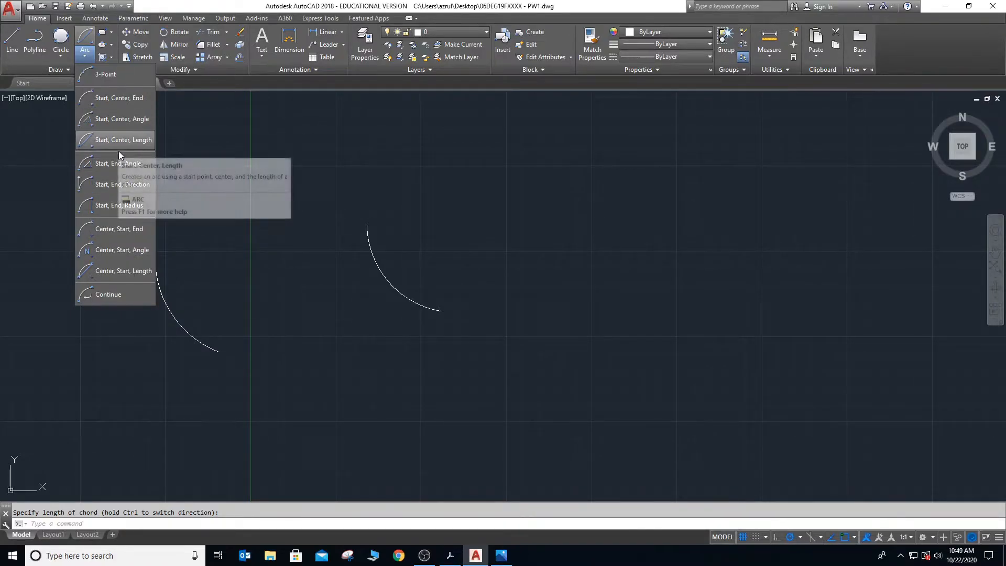
{"action": "left_click", "coordinate": [119, 168]}
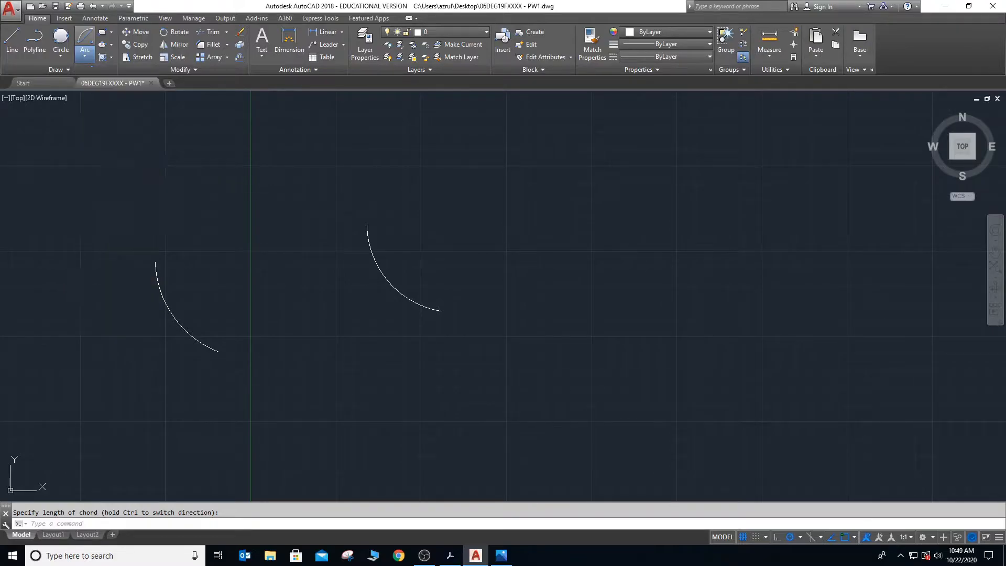
{"action": "left_click", "coordinate": [498, 193]}
{"action": "left_click", "coordinate": [610, 195]}
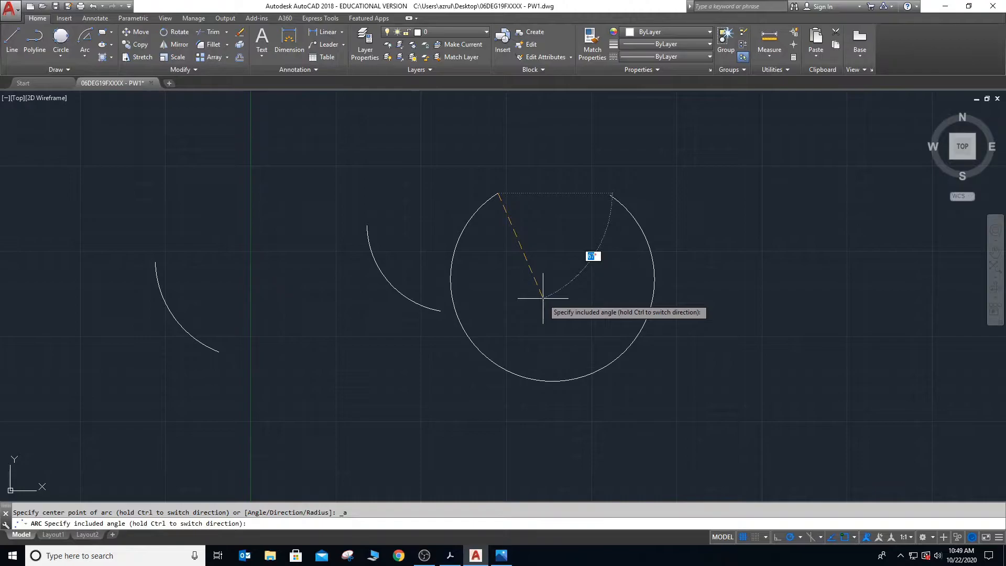
{"action": "key", "text": "Return"}
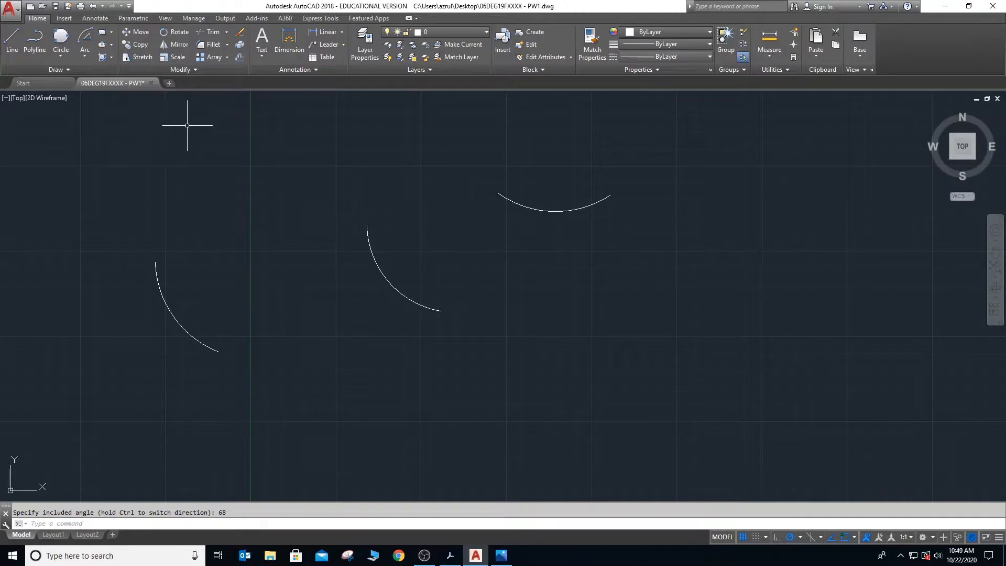
- Erase the three practice arcs from the drawing
{"action": "left_click", "coordinate": [99, 135]}
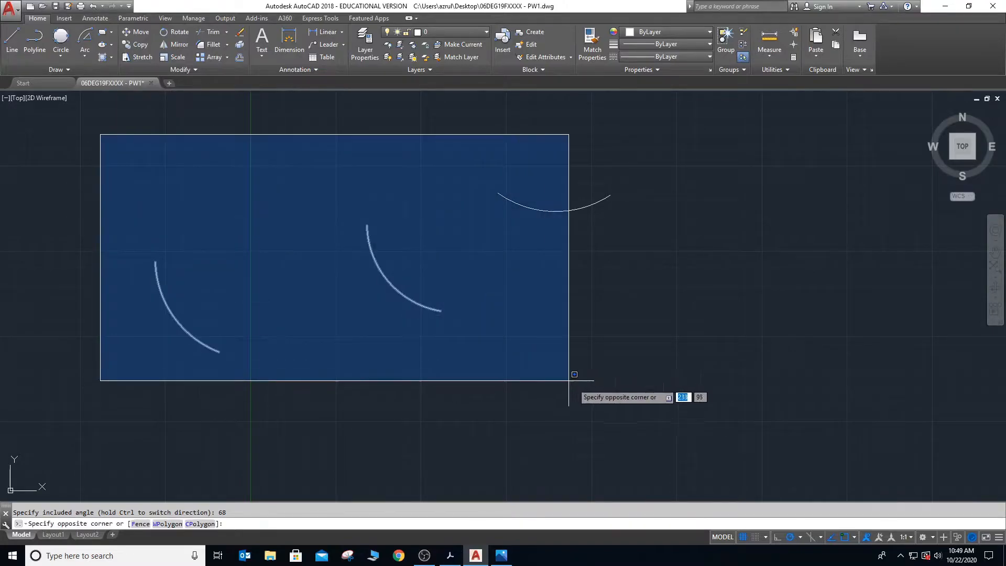
{"action": "left_click", "coordinate": [620, 386]}
{"action": "key", "text": "Delete"}
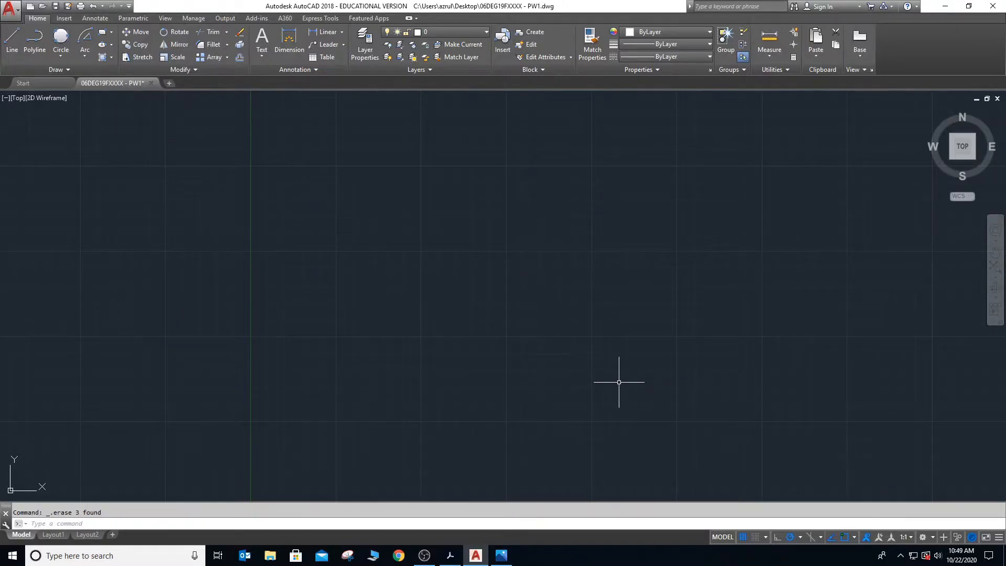
- Draw a Start, End, Direction arc near the middle of the drawing area, with its end due east of the start and a tangent direction of 68
{"action": "left_click", "coordinate": [84, 59]}
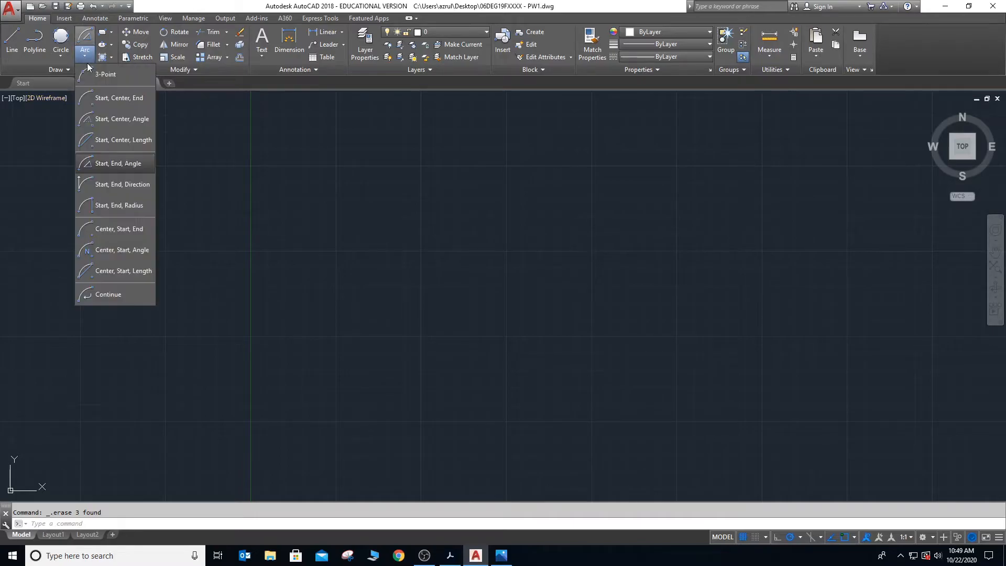
{"action": "left_click", "coordinate": [109, 184]}
{"action": "left_click", "coordinate": [356, 346]}
{"action": "left_click", "coordinate": [449, 346]}
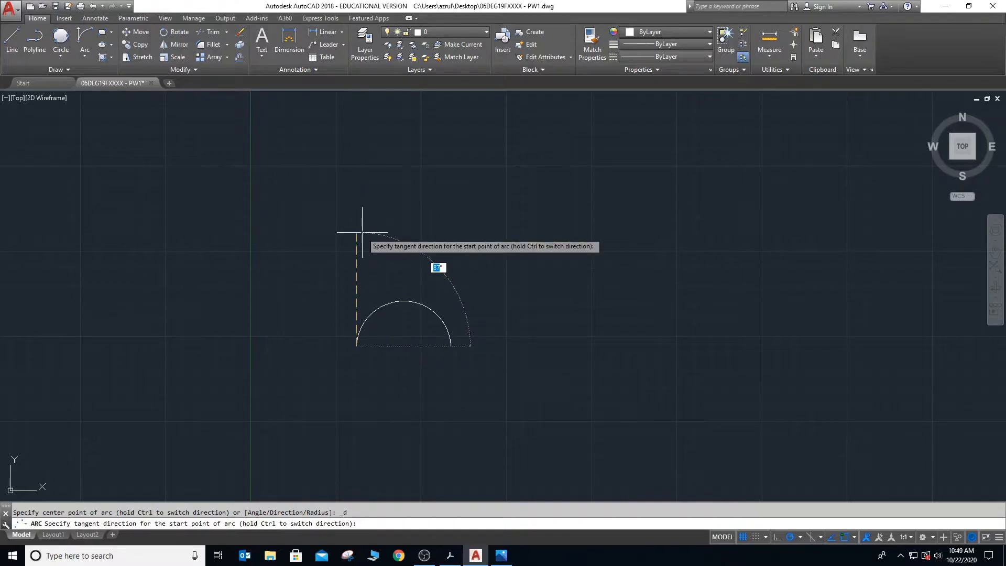
{"action": "left_click", "coordinate": [406, 264]}
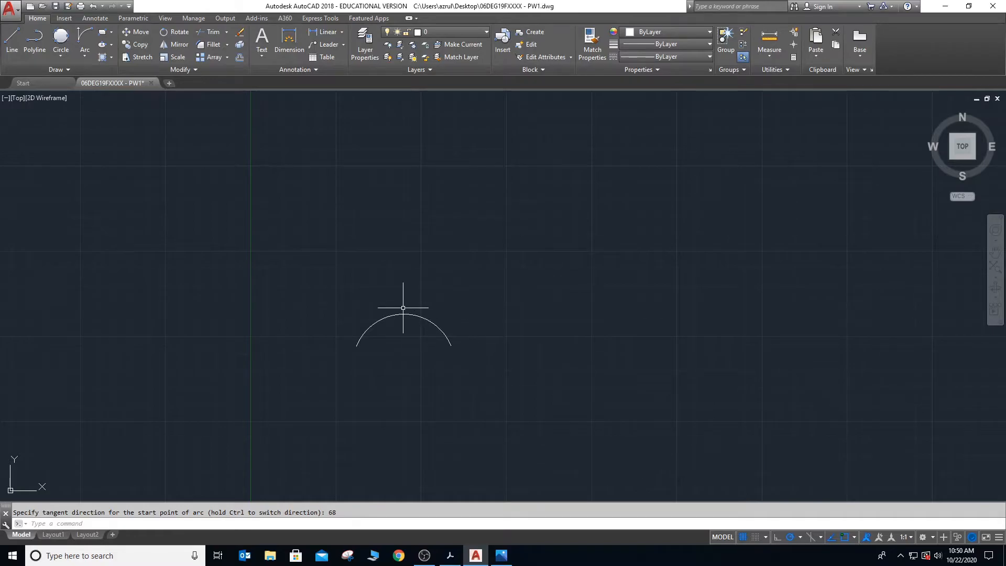
- Draw a Start, End, Radius arc northwest of the first arc, with its end point east of the start and a radius of 50
{"action": "left_click", "coordinate": [83, 58]}
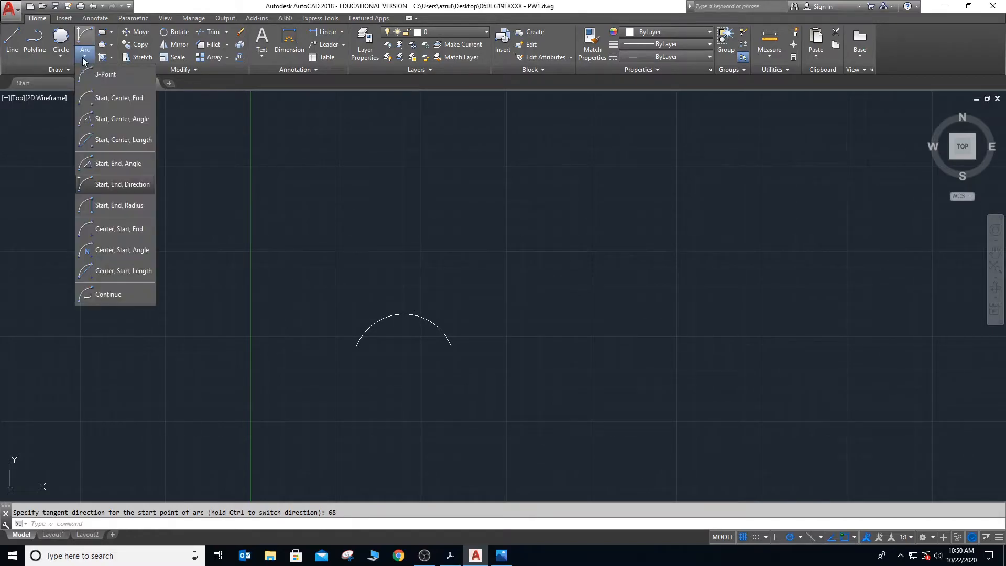
{"action": "left_click", "coordinate": [113, 205]}
{"action": "left_click", "coordinate": [204, 202]}
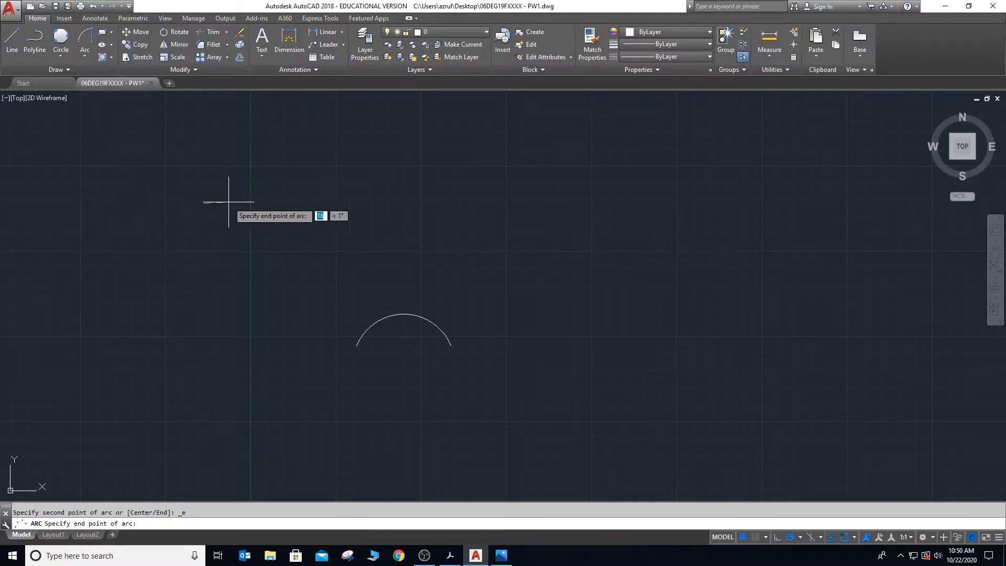
{"action": "left_click", "coordinate": [286, 204]}
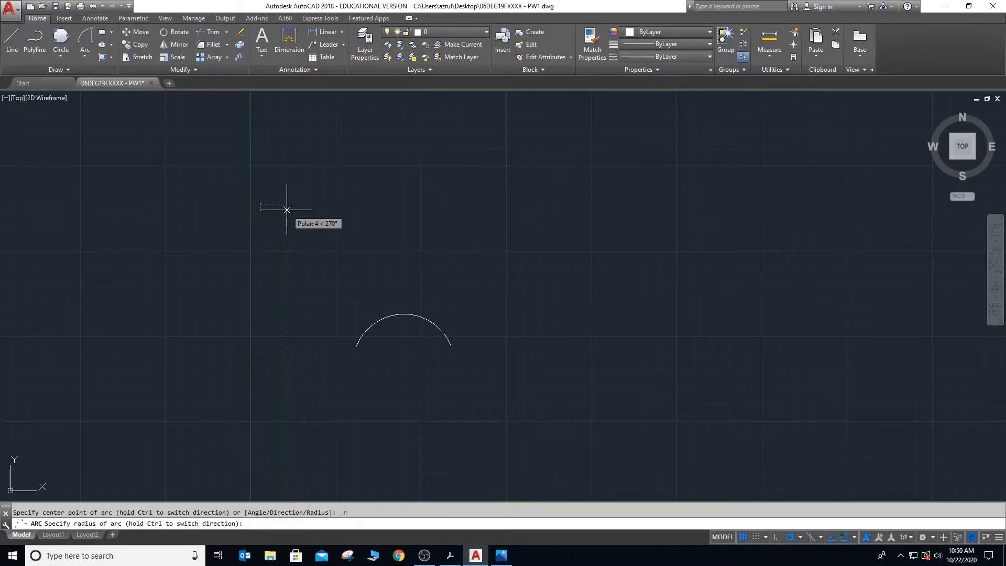
{"action": "type", "text": "50"}
{"action": "key", "text": "Return"}
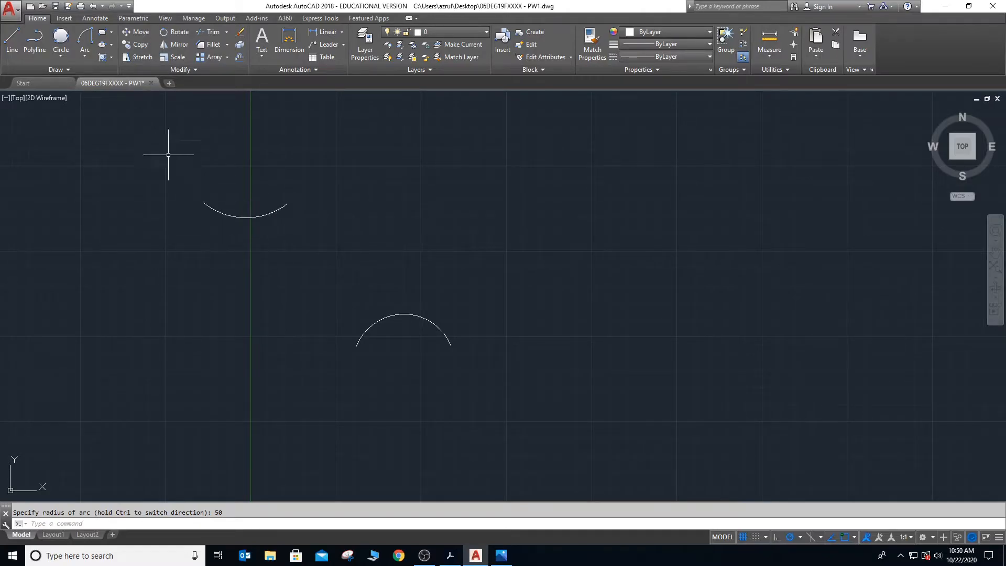
- Bring up the available arc construction methods for another practice arc
{"action": "left_click", "coordinate": [85, 58]}
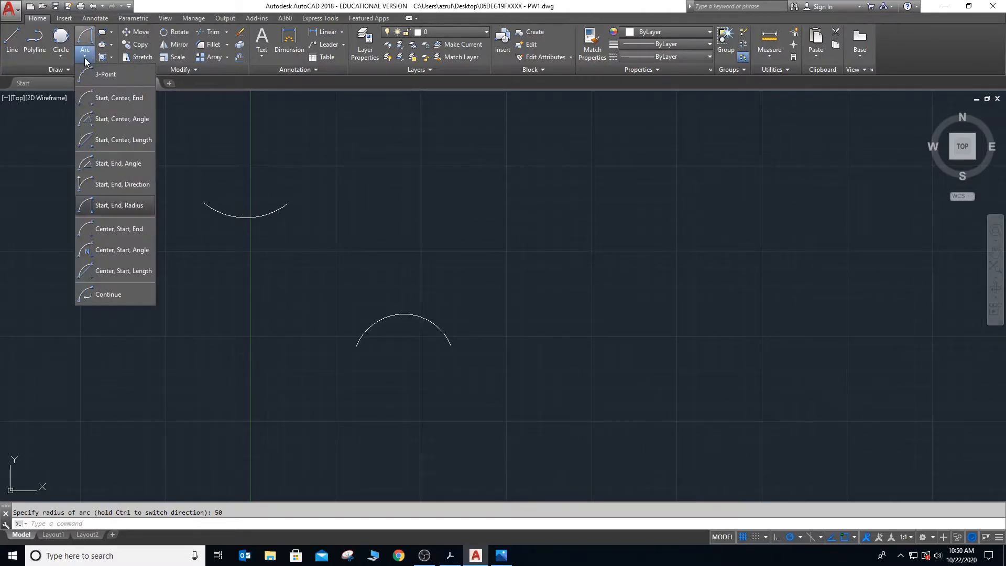
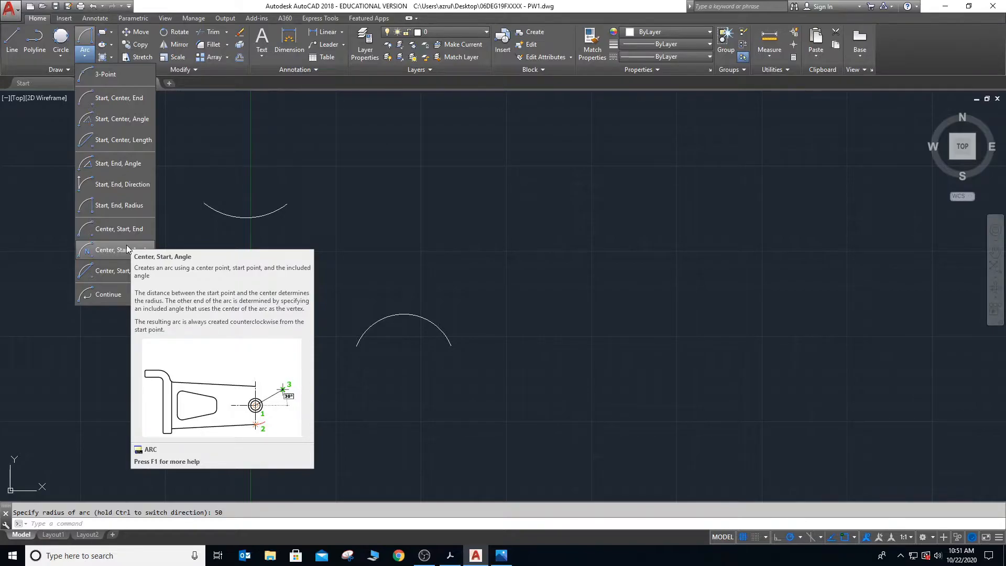
- Erase the two practice arcs from the drawing
{"action": "left_click", "coordinate": [153, 187]}
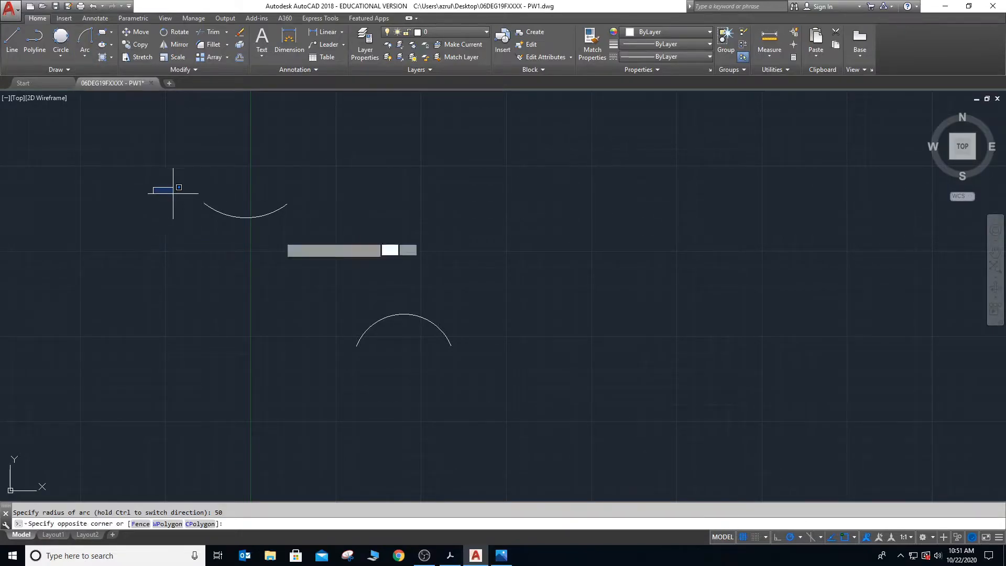
{"action": "left_click", "coordinate": [494, 360]}
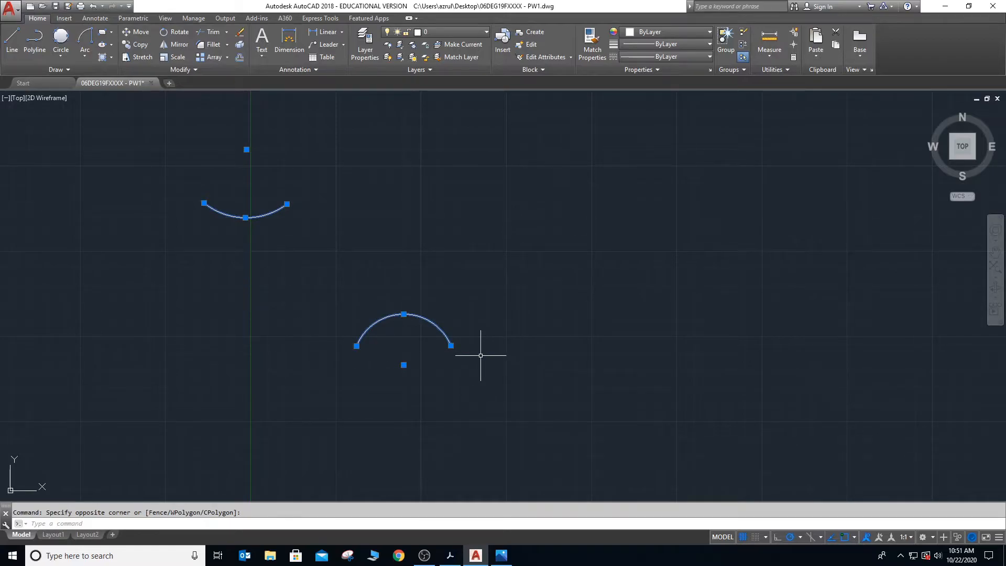
{"action": "key", "text": "Delete"}
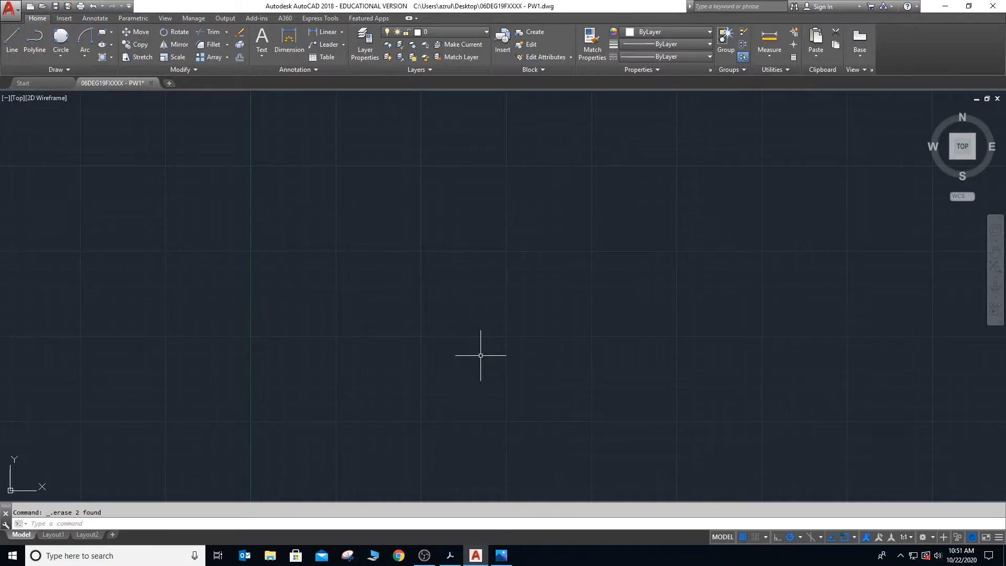
- Read the Erase instructions under Edit Commands in Ebook_E30061.pdf in Adobe Acrobat, and return to the AutoCAD drawing
{"action": "key", "text": "alt+Tab"}
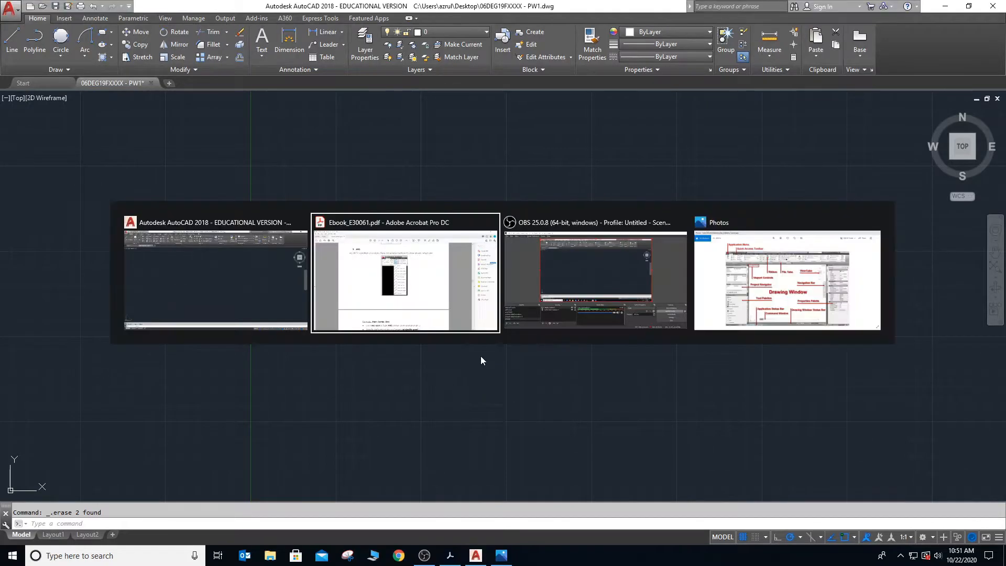
{"action": "scroll", "coordinate": [475, 355], "scroll_direction": "down", "scroll_amount": 2}
{"action": "scroll", "coordinate": [476, 354], "scroll_direction": "down", "scroll_amount": 5}
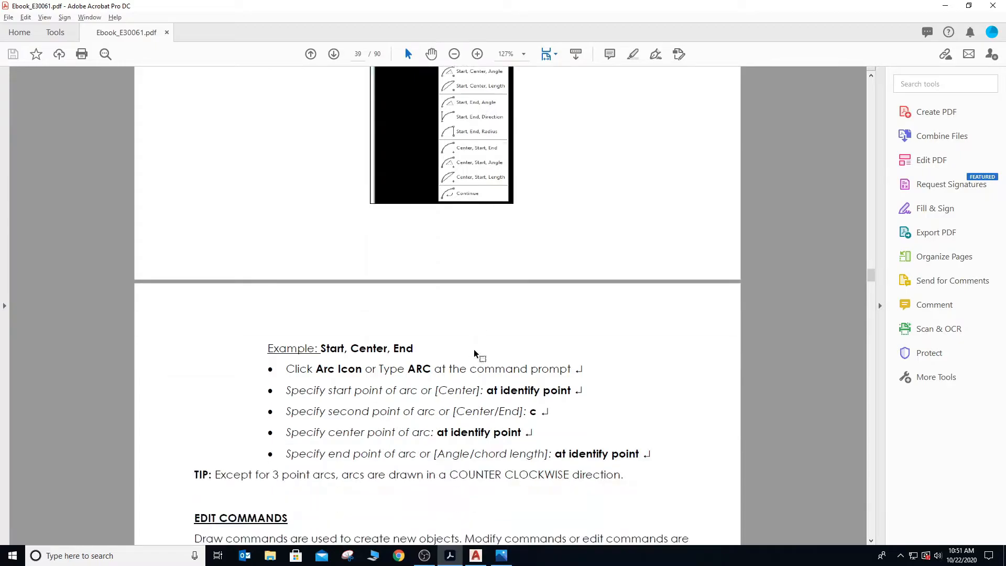
{"action": "scroll", "coordinate": [474, 350], "scroll_direction": "down", "scroll_amount": 2}
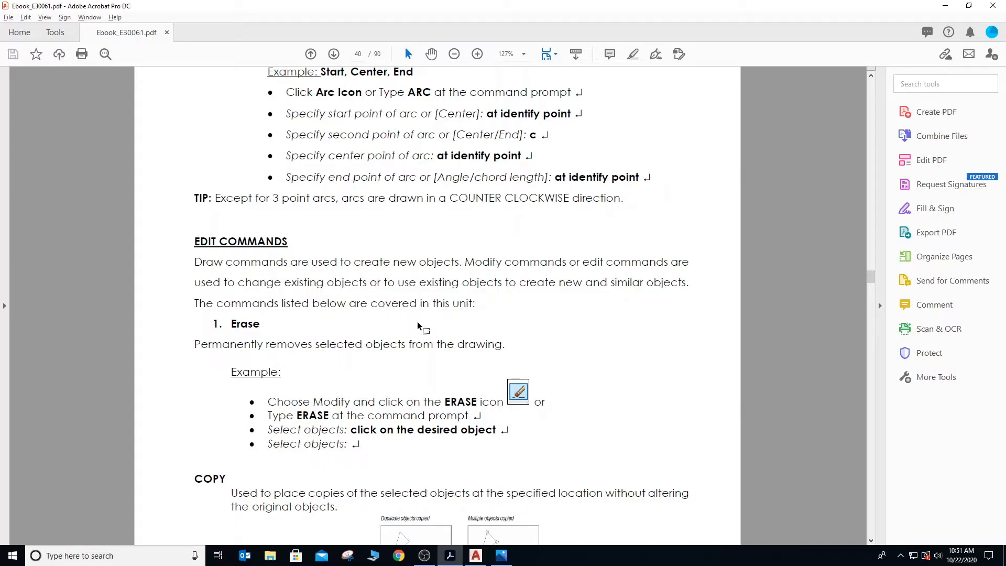
{"action": "key", "text": "alt+Tab"}
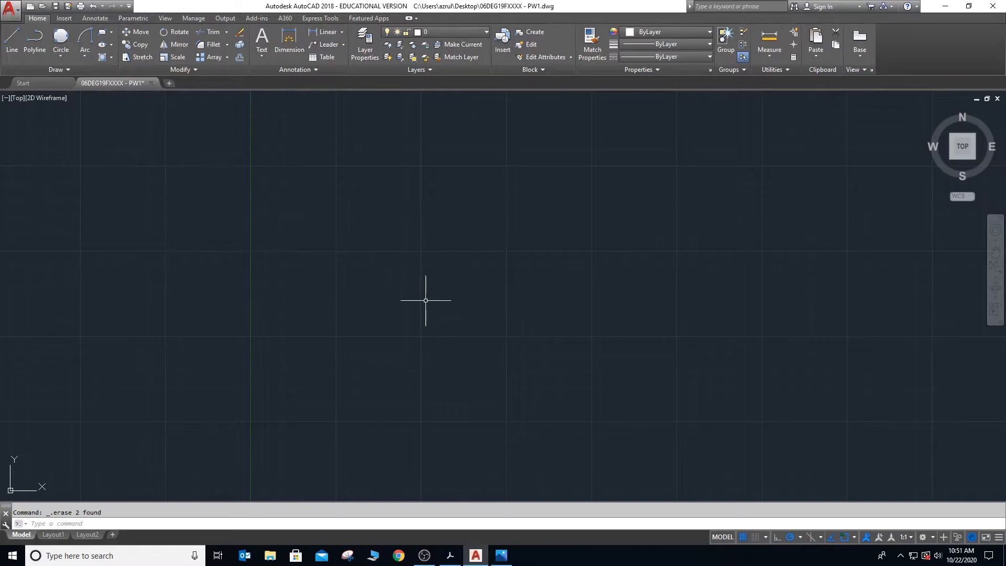
- Draw an open practice shape of three connected lines with Line, beginning with a horizontal segment running east
{"action": "type", "text": "l"}
{"action": "key", "text": "Return"}
{"action": "left_click", "coordinate": [305, 220]}
{"action": "left_click", "coordinate": [393, 221]}
{"action": "left_click", "coordinate": [384, 290]}
{"action": "left_click", "coordinate": [333, 244]}
{"action": "key", "text": "Escape"}
- Draw a second open three-line shape east of the first one, with its sharp corner pointing west
{"action": "key", "text": "Return"}
{"action": "left_click", "coordinate": [557, 260]}
{"action": "left_click", "coordinate": [502, 297]}
{"action": "left_click", "coordinate": [558, 328]}
{"action": "left_click", "coordinate": [575, 298]}
{"action": "key", "text": "Escape"}
- Draw a third open three-line shape southwest of the first one, with its open side facing west
{"action": "left_click", "coordinate": [242, 358]}
{"action": "left_click", "coordinate": [263, 376]}
{"action": "type", "text": "l"}
{"action": "key", "text": "Return"}
{"action": "left_click", "coordinate": [231, 349]}
{"action": "left_click", "coordinate": [285, 354]}
{"action": "left_click", "coordinate": [285, 392]}
{"action": "left_click", "coordinate": [222, 392]}
{"action": "key", "text": "Escape"}
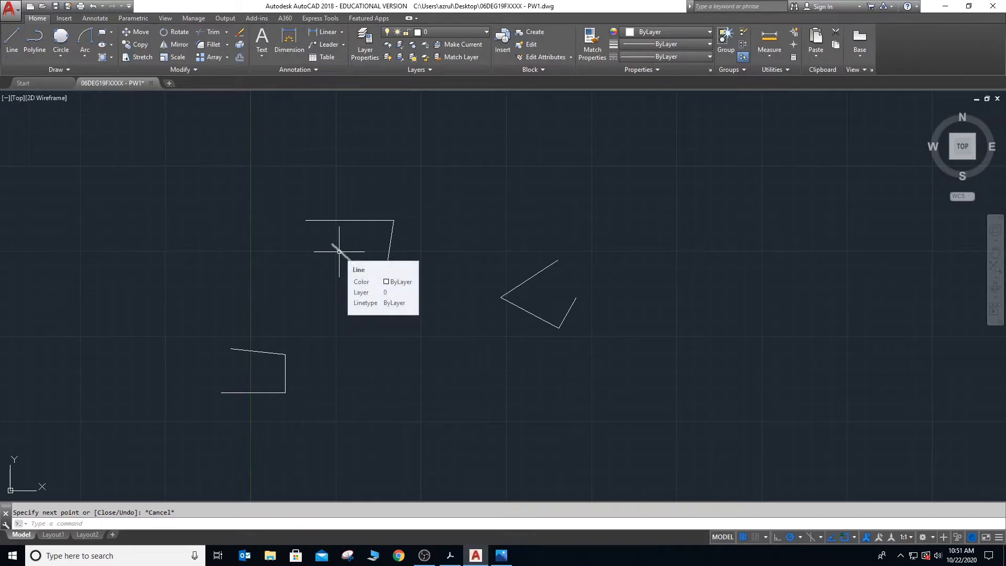
- Erase the first three-line shape by enclosing it in a selection window and deleting it
{"action": "left_click", "coordinate": [281, 196]}
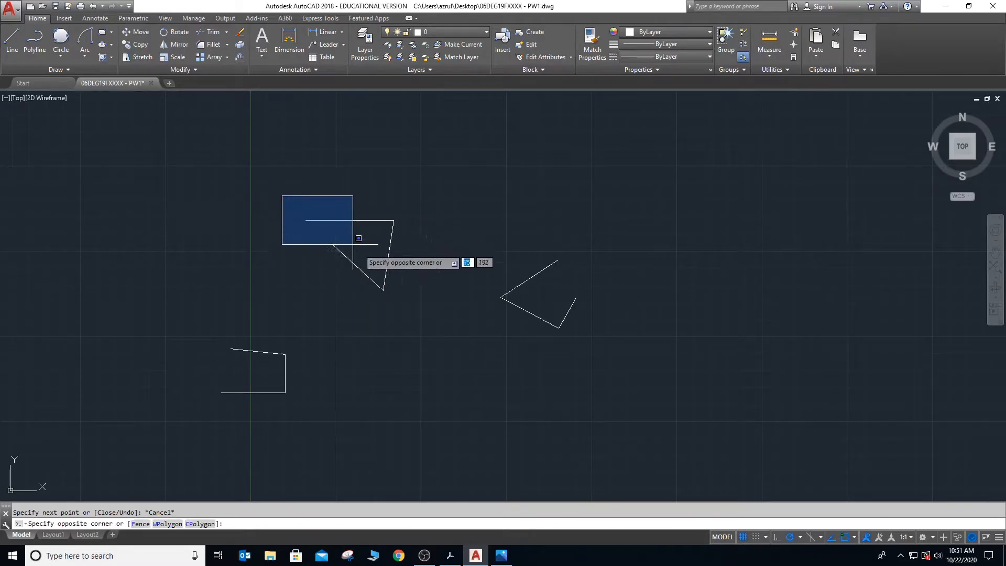
{"action": "left_click", "coordinate": [413, 301]}
{"action": "key", "text": "Delete"}
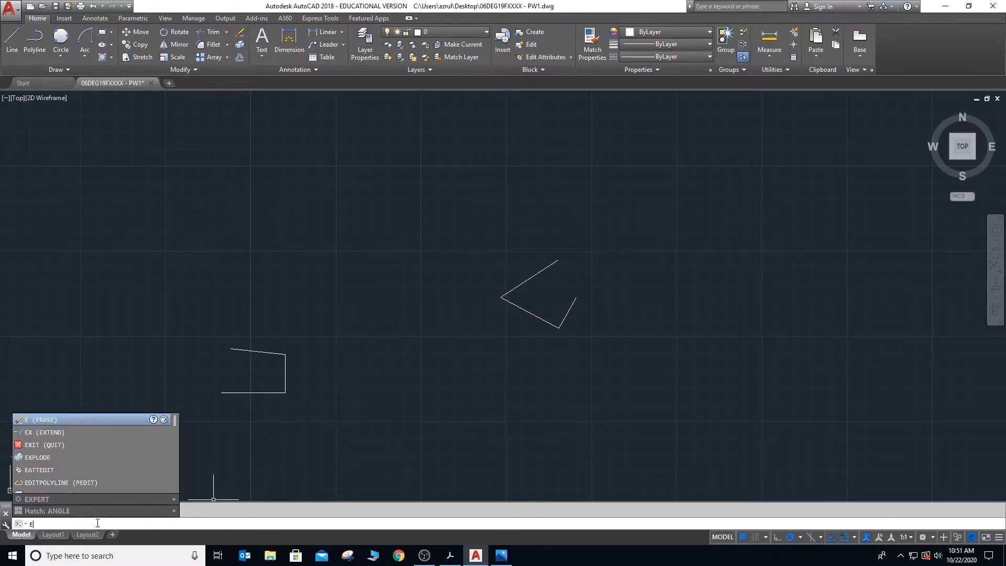
- Erase the southwest three-line shape with the Erase command and a window selection
{"action": "key", "text": "Return"}
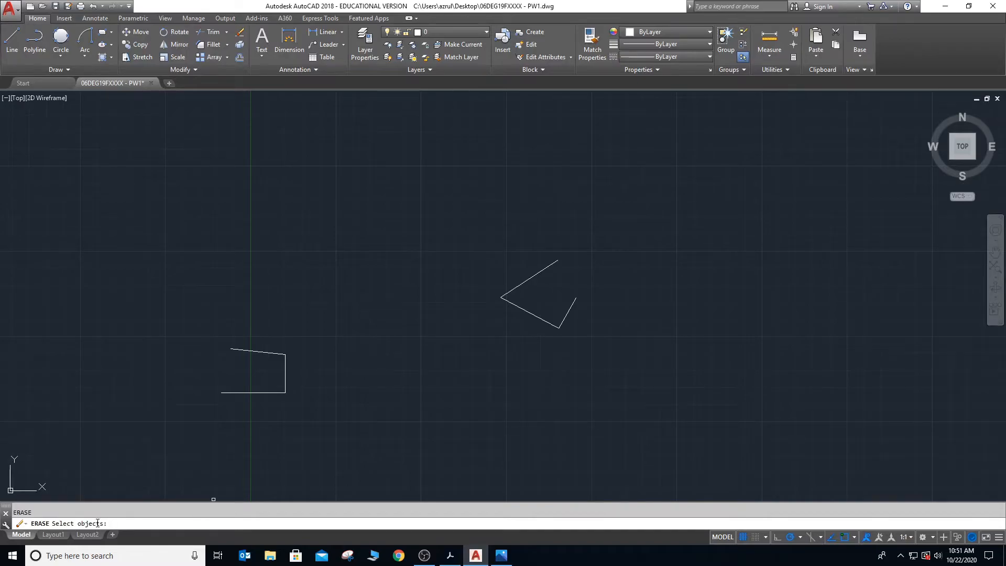
{"action": "left_click", "coordinate": [213, 305]}
{"action": "left_click", "coordinate": [300, 412]}
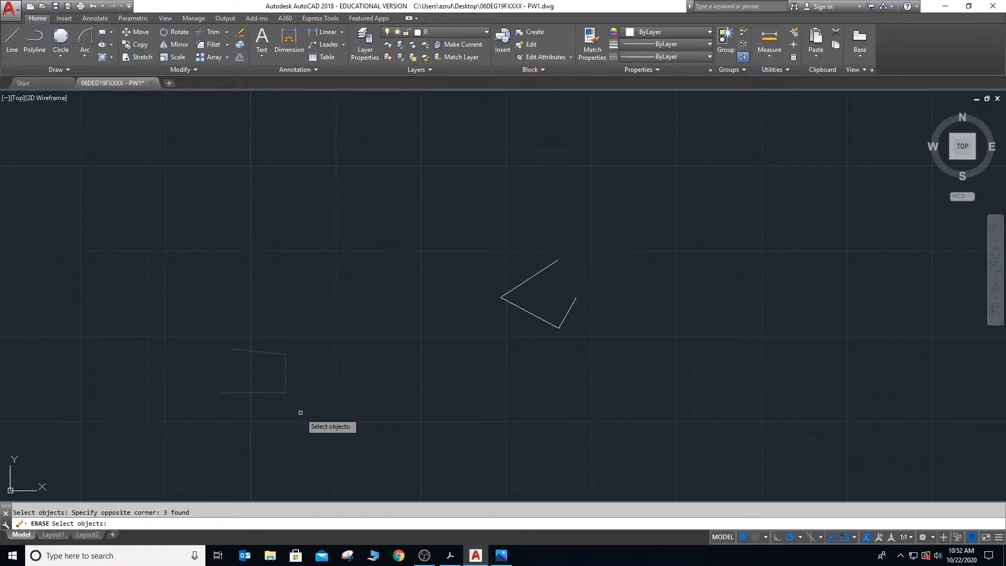
{"action": "key", "text": "Return"}
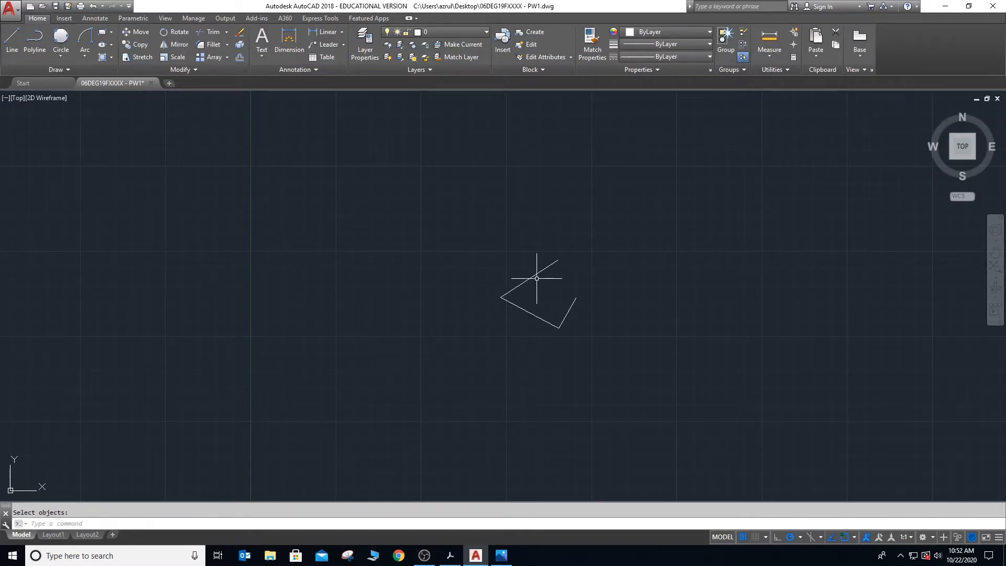
- Erase the remaining three lines of the eastern shape by selecting each one individually
{"action": "left_click", "coordinate": [531, 278]}
{"action": "left_click", "coordinate": [530, 313]}
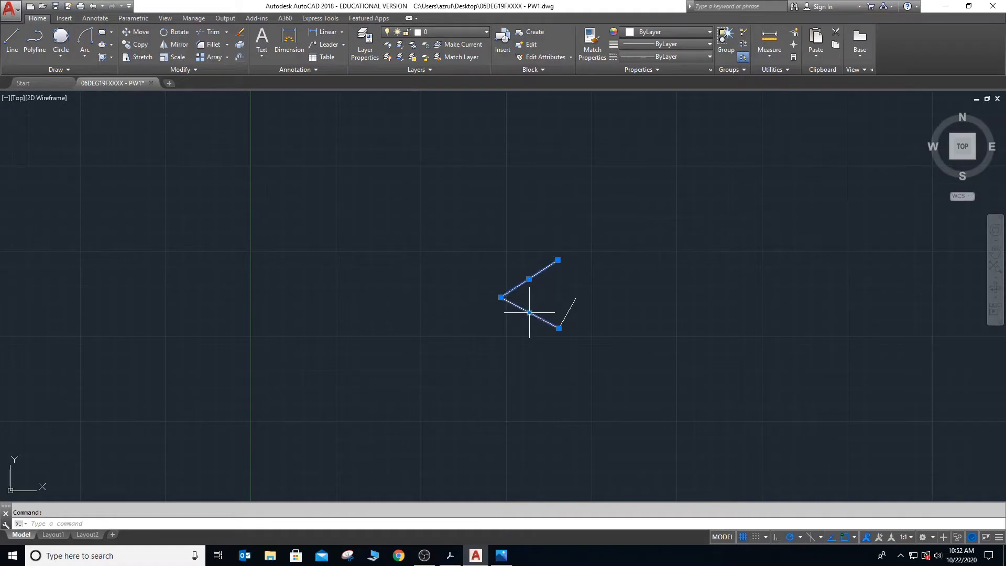
{"action": "left_click", "coordinate": [565, 312]}
{"action": "key", "text": "Delete"}
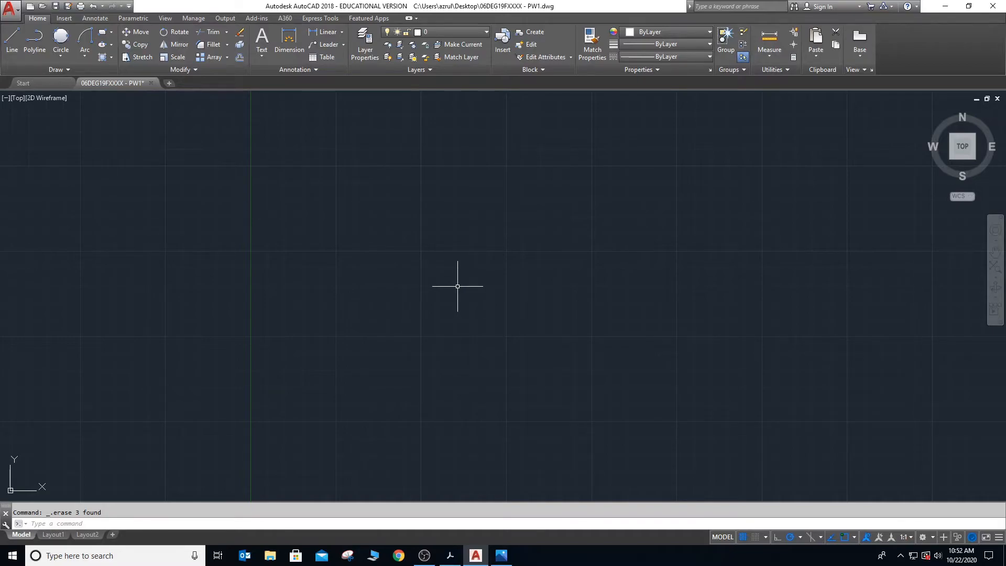
- Draw a new open three-line shape across the Y axis in the northwest, starting with a horizontal segment
{"action": "type", "text": "l"}
{"action": "key", "text": "Return"}
{"action": "left_click", "coordinate": [180, 189]}
{"action": "left_click", "coordinate": [252, 190]}
{"action": "left_click", "coordinate": [229, 260]}
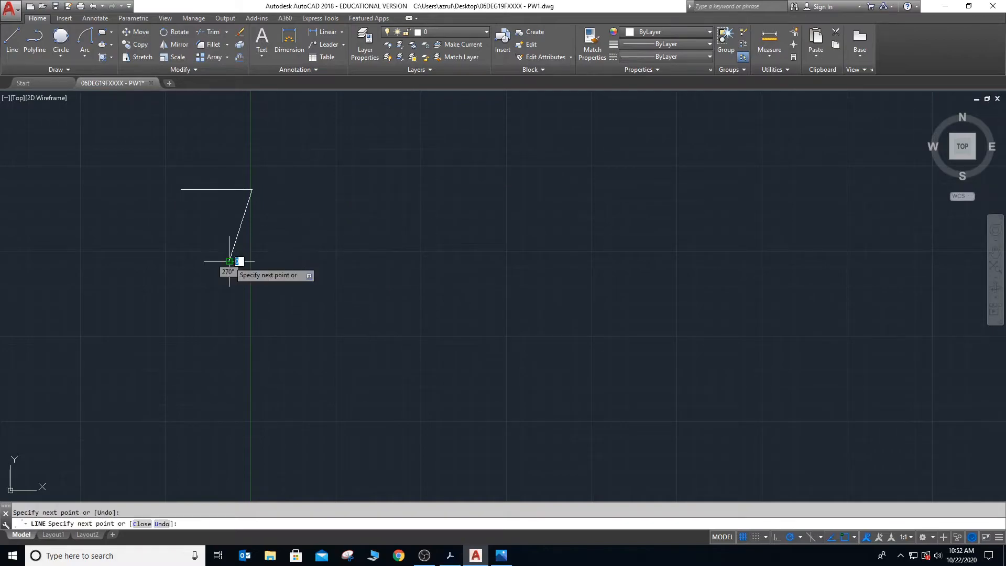
{"action": "left_click", "coordinate": [184, 239]}
{"action": "key", "text": "Escape"}
- Draw another open three-line shape just east of the new one, with its open side facing west
{"action": "type", "text": "l"}
{"action": "key", "text": "Return"}
{"action": "left_click", "coordinate": [343, 206]}
{"action": "left_click", "coordinate": [399, 214]}
{"action": "left_click", "coordinate": [379, 297]}
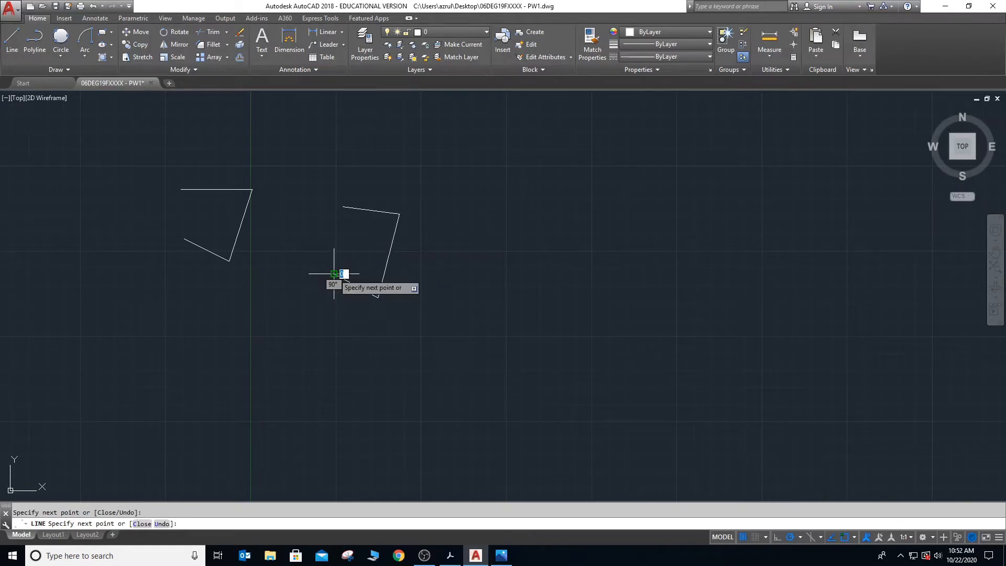
- Read the Copy instructions in Ebook_E30061.pdf in Adobe Acrobat, and return to the AutoCAD drawing
{"action": "key", "text": "alt+Tab"}
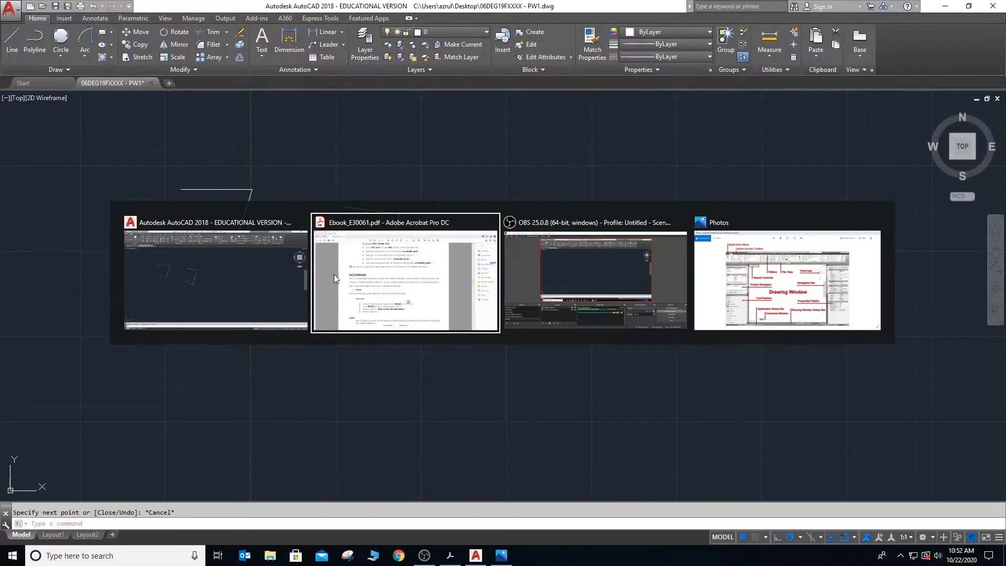
{"action": "scroll", "coordinate": [333, 273], "scroll_direction": "down", "scroll_amount": 5}
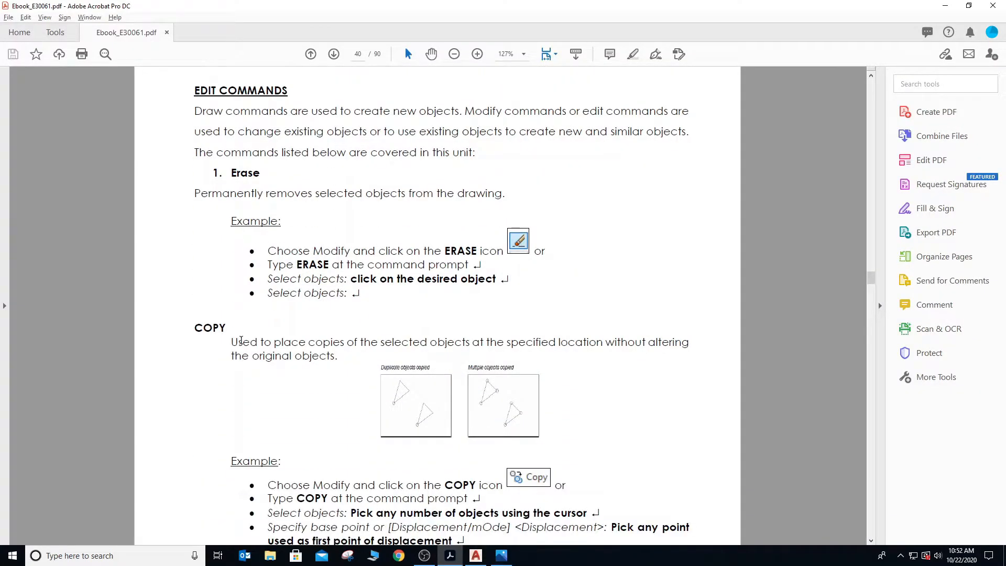
{"action": "scroll", "coordinate": [242, 341], "scroll_direction": "down", "scroll_amount": 3}
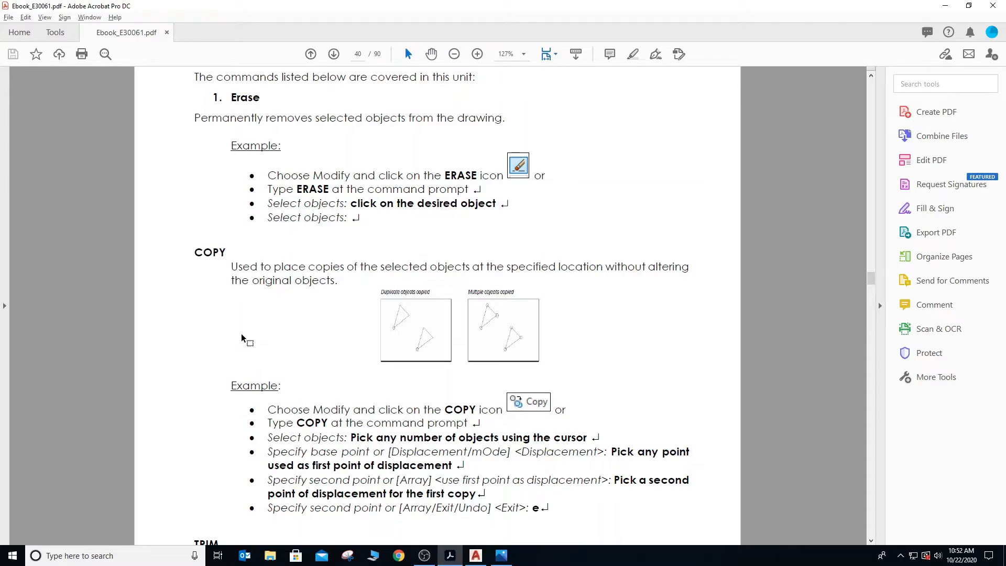
{"action": "scroll", "coordinate": [241, 335], "scroll_direction": "down", "scroll_amount": 1}
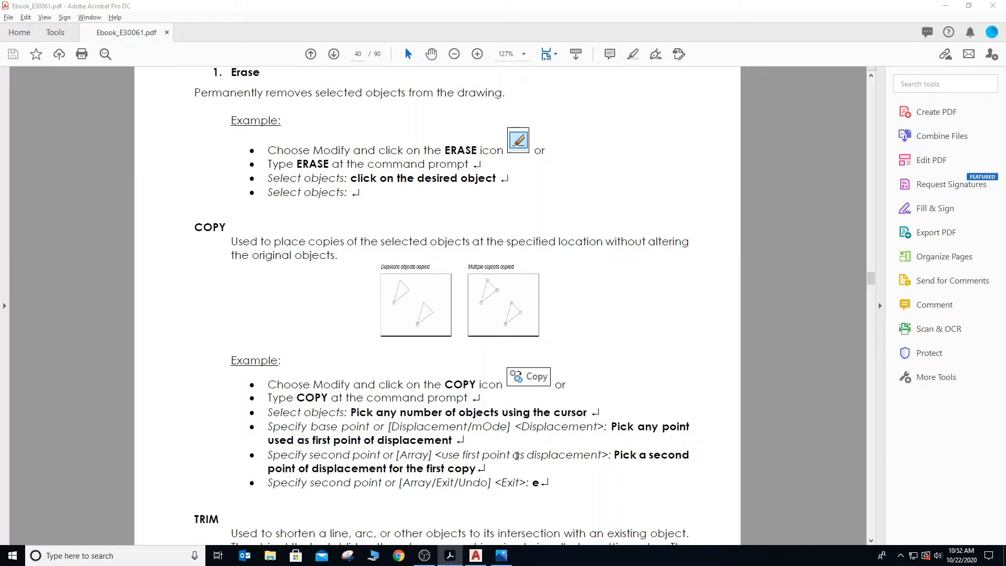
{"action": "key", "text": "alt+Tab"}
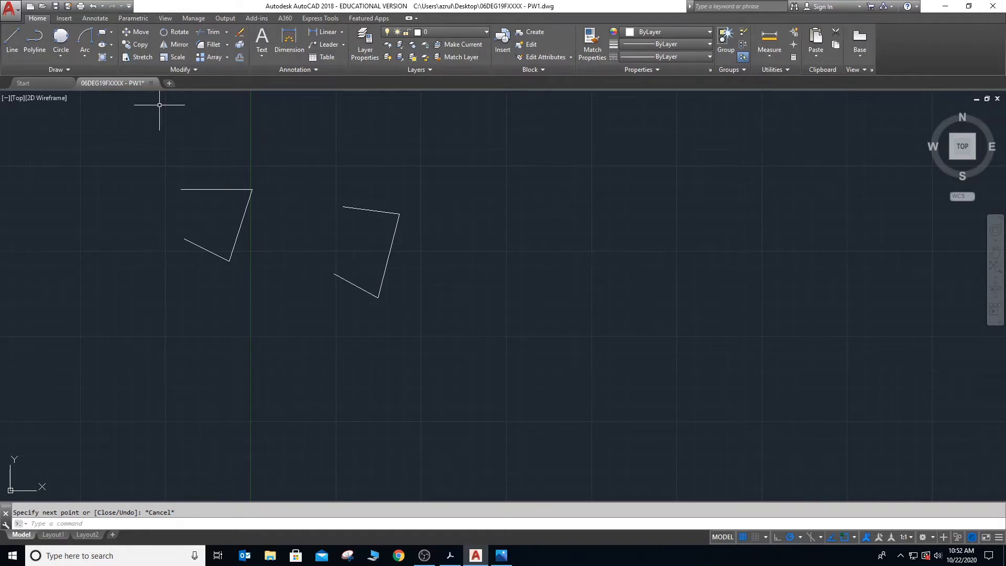
- Copy the eastern three-line shape twice from one base point: once about 117 units due east and once to the southeast
{"action": "left_click", "coordinate": [136, 46]}
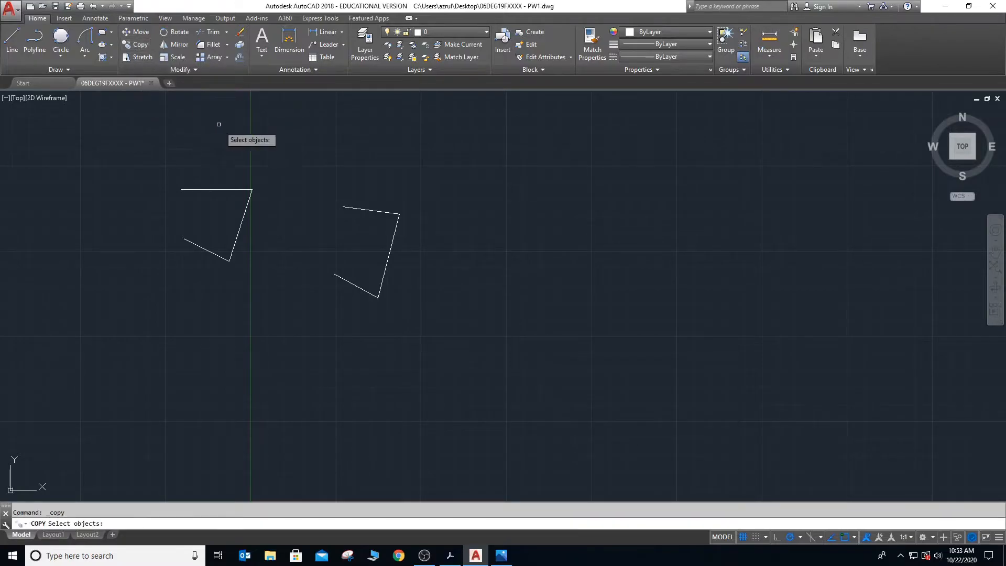
{"action": "left_click", "coordinate": [301, 190]}
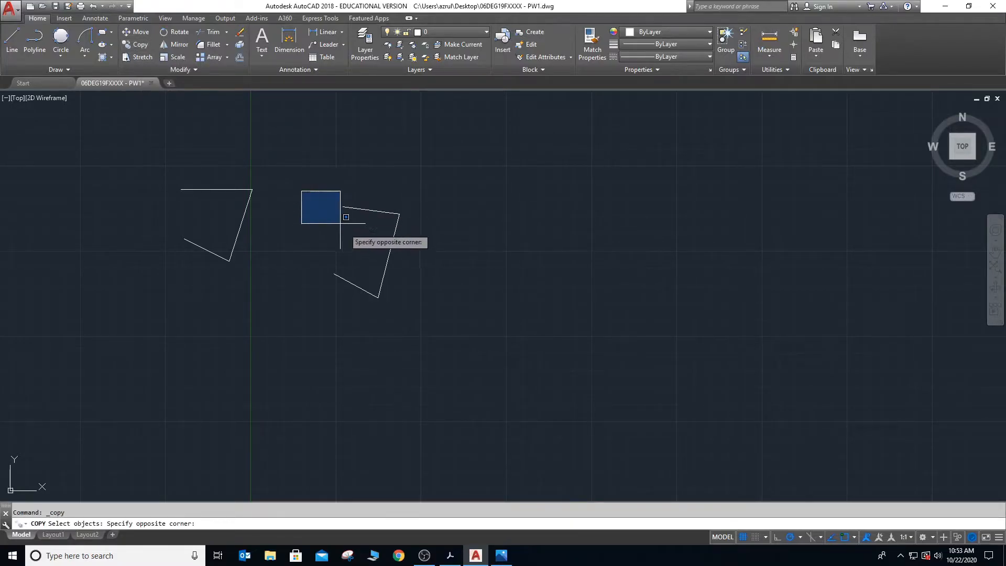
{"action": "left_click", "coordinate": [404, 310]}
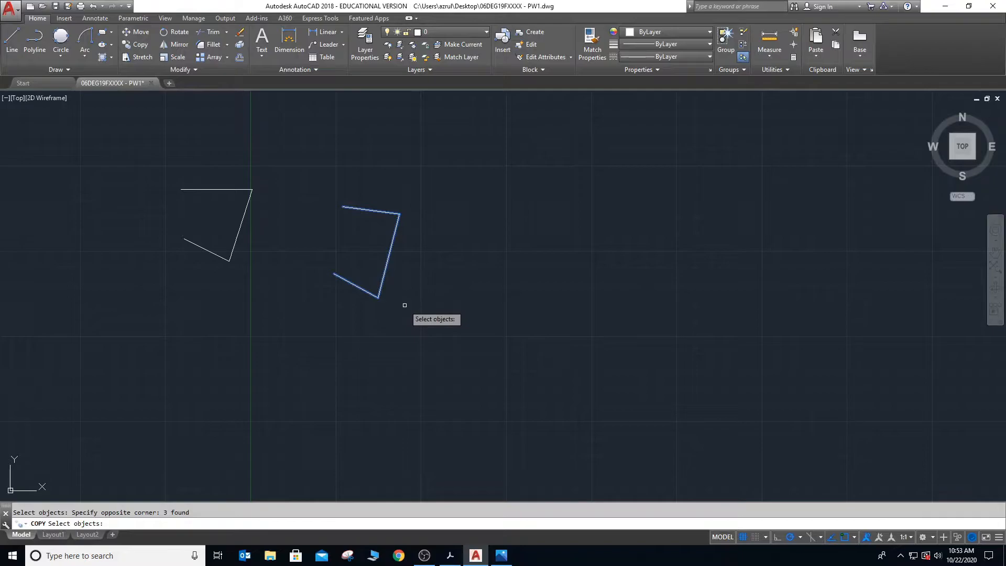
{"action": "key", "text": "Return"}
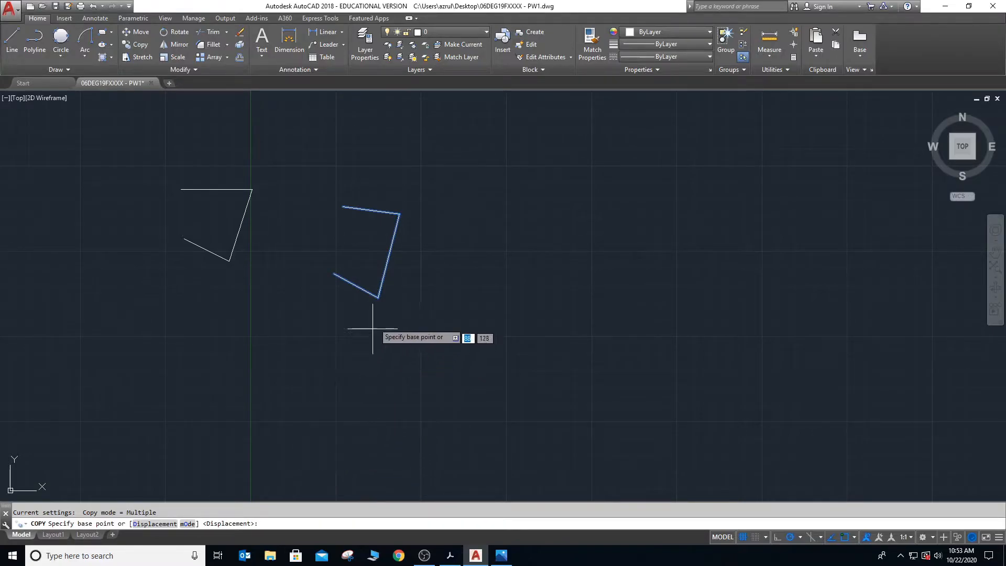
{"action": "left_click", "coordinate": [536, 297]}
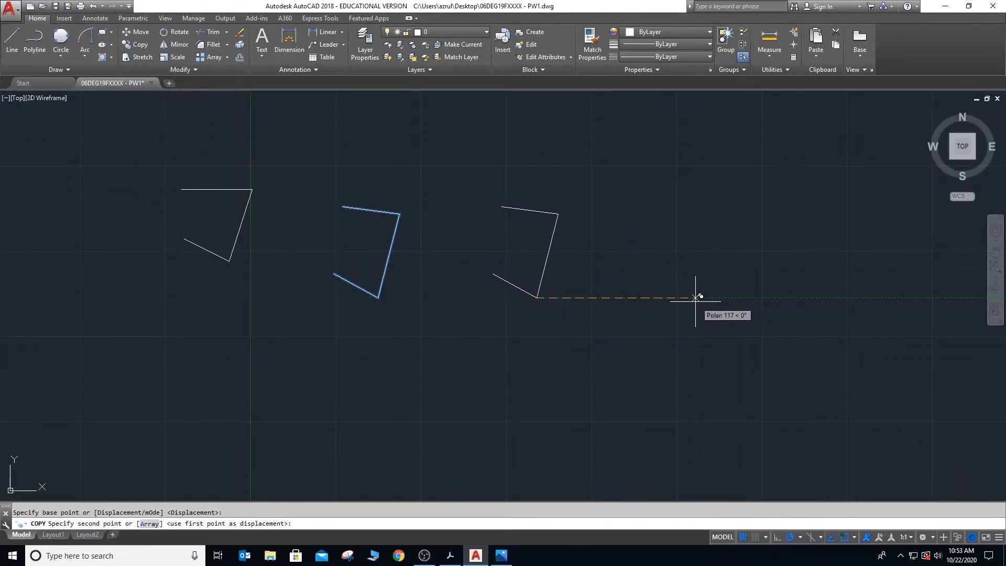
{"action": "left_click", "coordinate": [696, 298]}
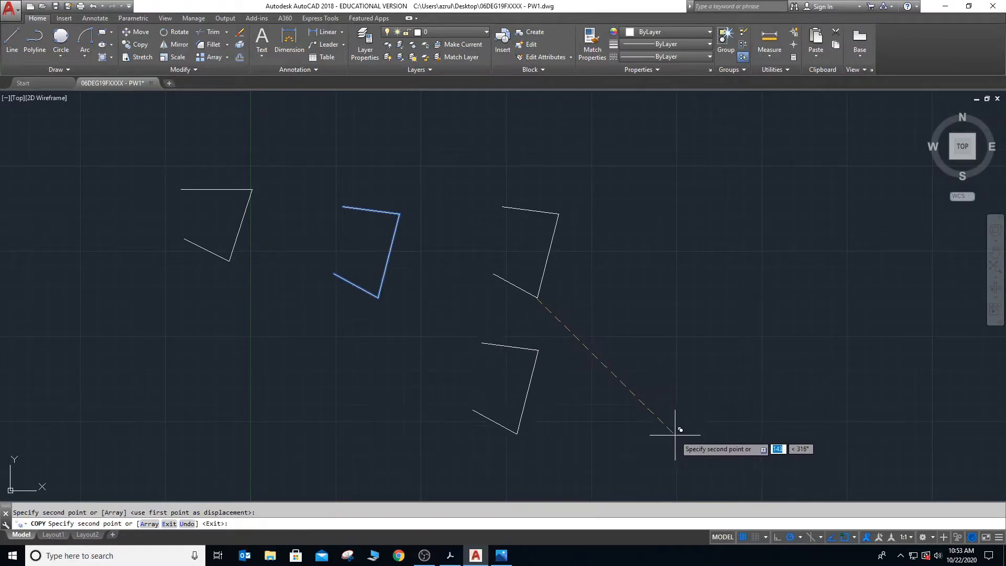
{"action": "left_click", "coordinate": [698, 436]}
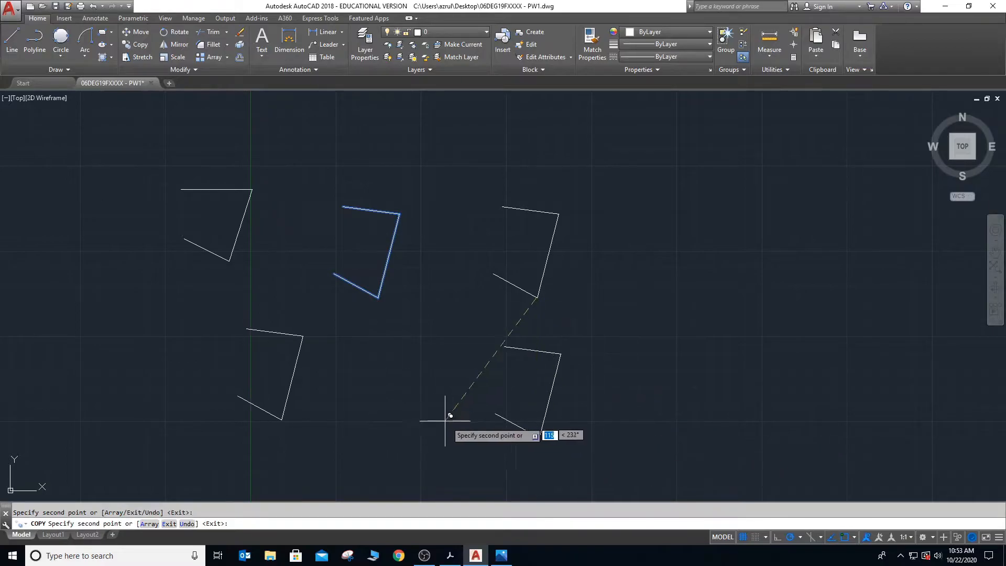
{"action": "key", "text": "Escape"}
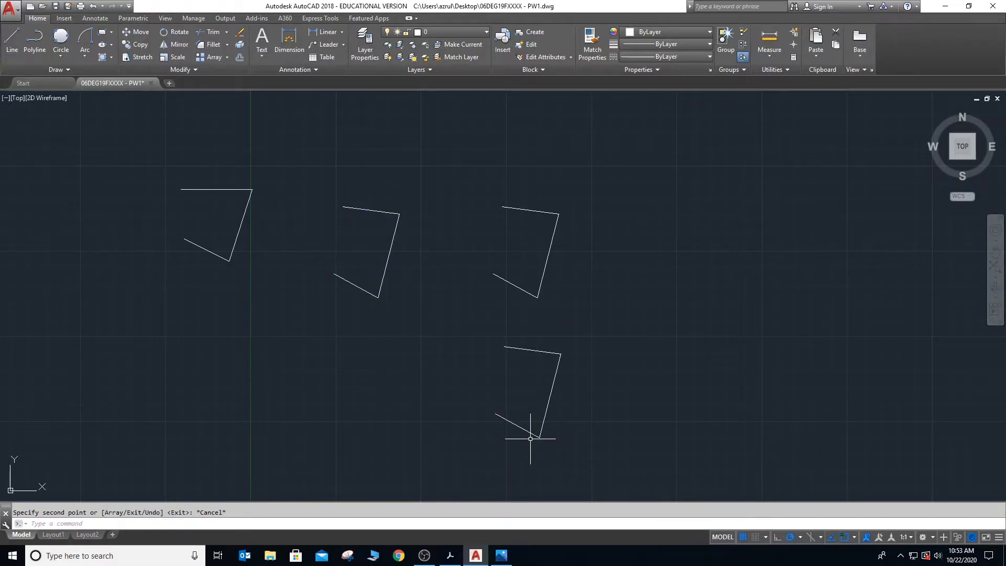
- Copy the due-east three-line copy with the Displacement option, placing the new one far to the northeast
{"action": "left_click", "coordinate": [150, 524]}
{"action": "type", "text": "copy"}
{"action": "key", "text": "Return"}
{"action": "left_click", "coordinate": [461, 178]}
{"action": "left_click", "coordinate": [588, 311]}
{"action": "key", "text": "Return"}
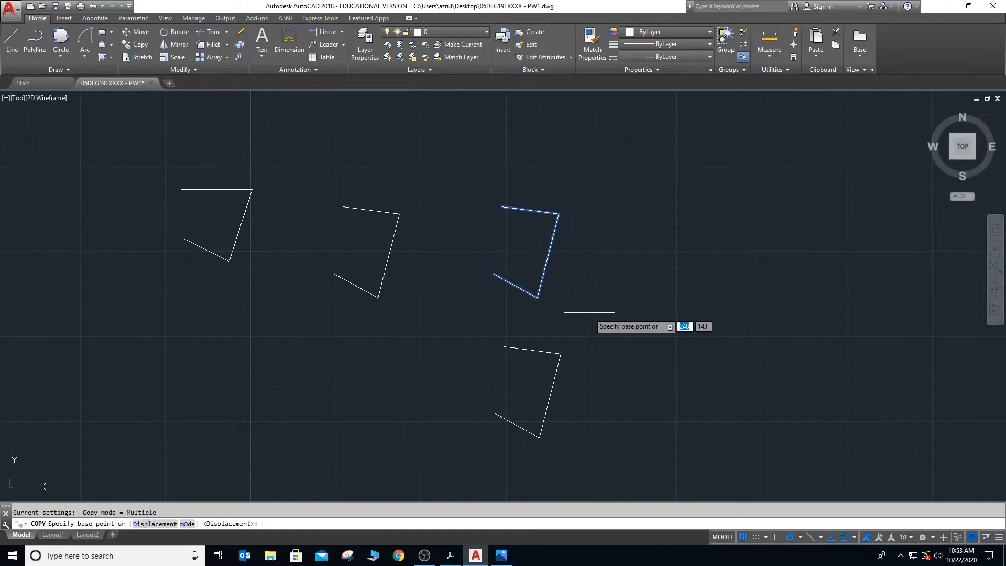
{"action": "type", "text": "d"}
{"action": "key", "text": "Return"}
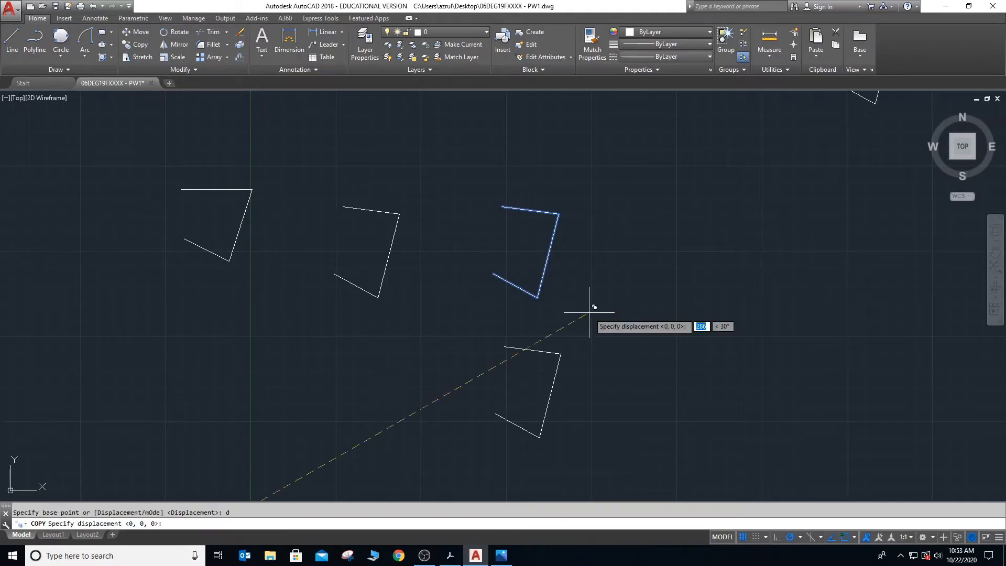
{"action": "key", "text": "Return"}
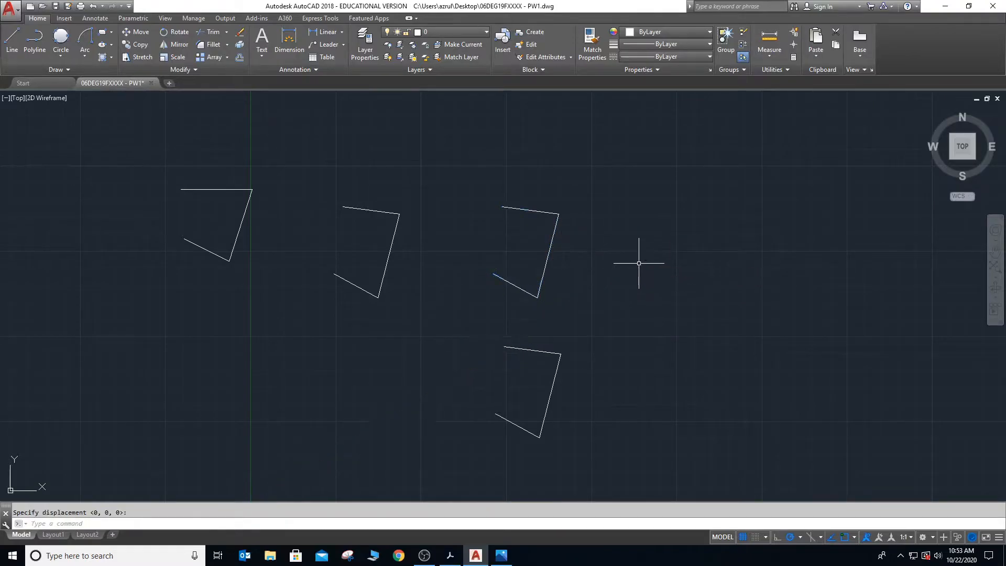
- Erase the three-line copy placed far to the northeast
{"action": "scroll", "coordinate": [416, 372], "scroll_direction": "down", "scroll_amount": 2}
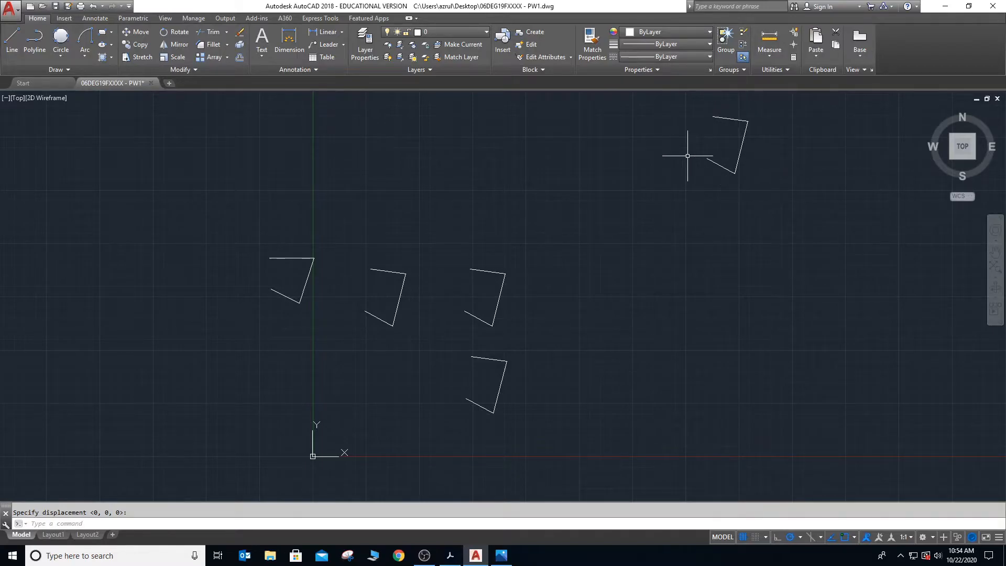
{"action": "left_click", "coordinate": [676, 101]}
{"action": "left_click", "coordinate": [754, 183]}
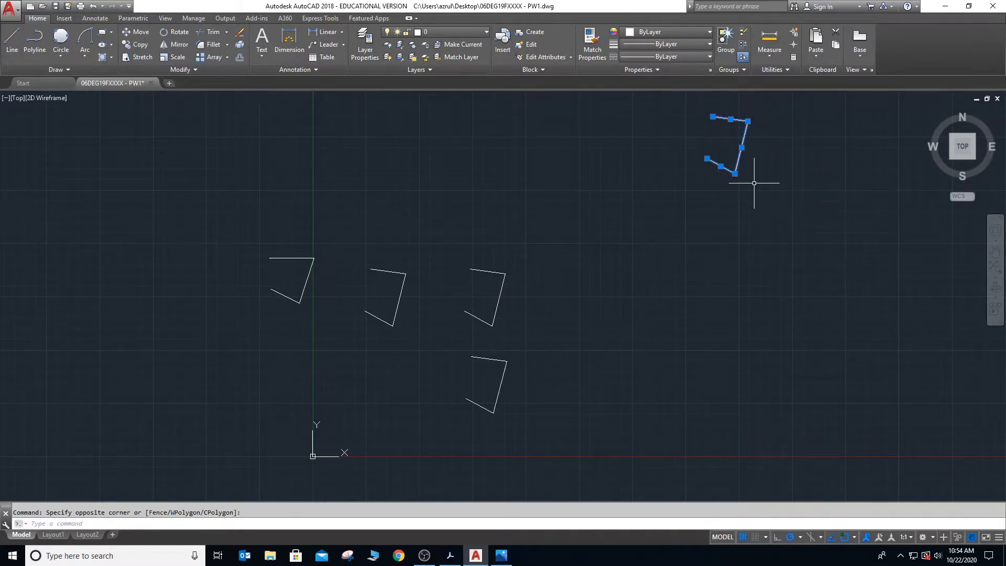
{"action": "key", "text": "Delete"}
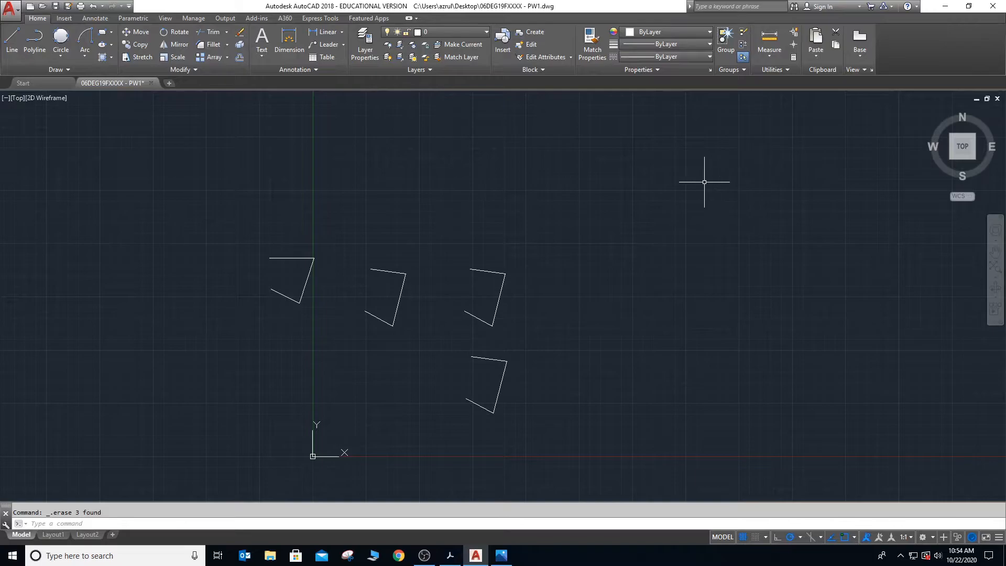
- Erase all the remaining three-line shapes to clear the drawing area
{"action": "type", "text": "z"}
{"action": "key", "text": "Return"}
{"action": "type", "text": "a"}
{"action": "key", "text": "Return"}
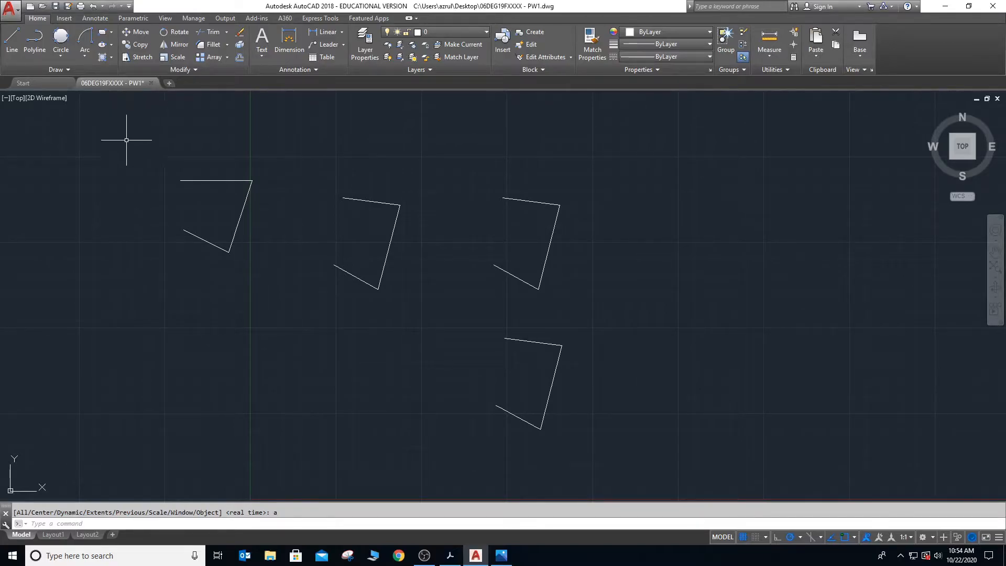
{"action": "left_click", "coordinate": [128, 142]}
{"action": "left_click", "coordinate": [577, 442]}
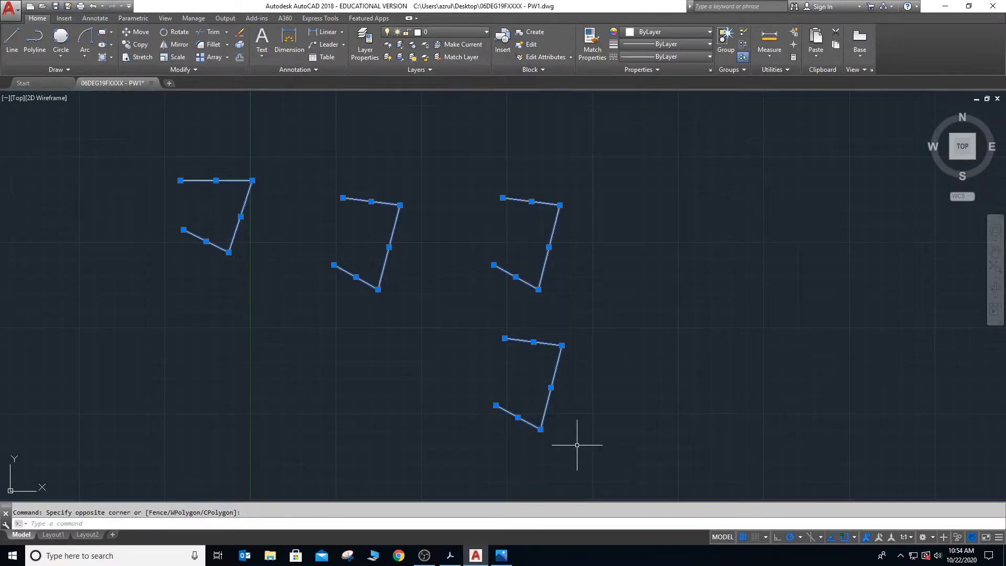
{"action": "key", "text": "Delete"}
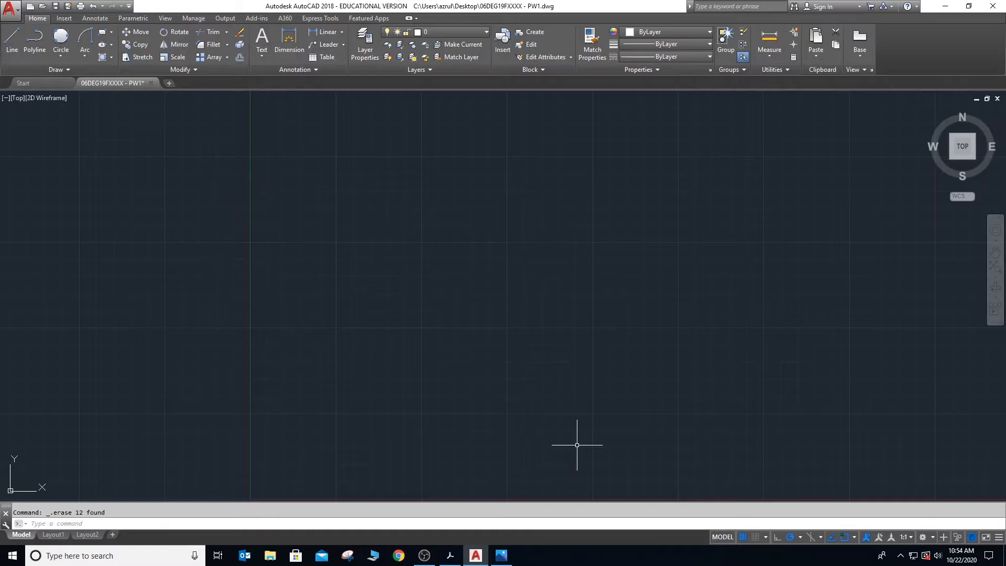
- Read the Trim instructions in Ebook_E30061.pdf in Adobe Acrobat, and return to the AutoCAD drawing
{"action": "key", "text": "alt+Tab"}
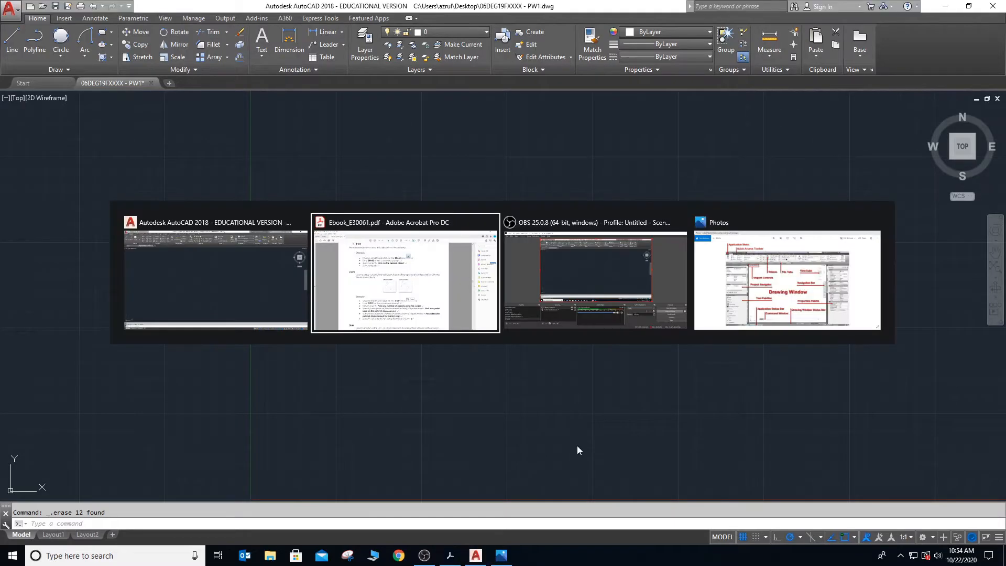
{"action": "scroll", "coordinate": [440, 361], "scroll_direction": "down", "scroll_amount": 5}
{"action": "scroll", "coordinate": [436, 361], "scroll_direction": "down", "scroll_amount": 3}
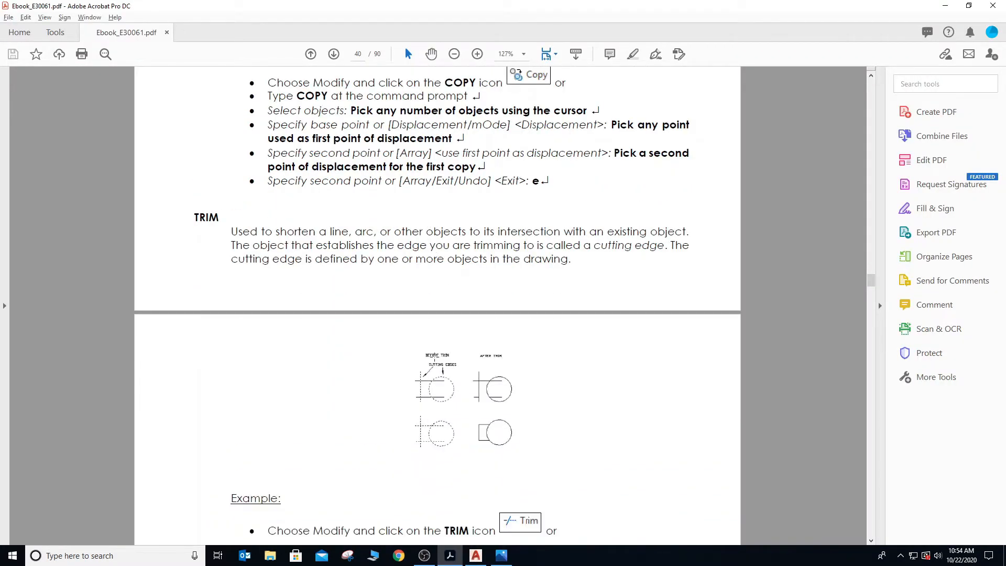
{"action": "scroll", "coordinate": [435, 357], "scroll_direction": "down", "scroll_amount": 3}
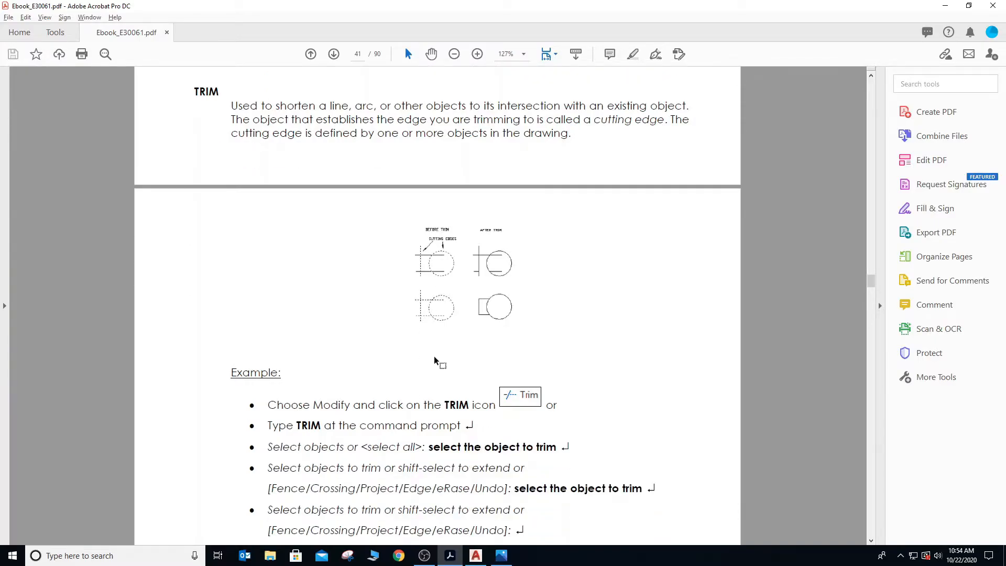
{"action": "scroll", "coordinate": [435, 360], "scroll_direction": "down", "scroll_amount": 3}
{"action": "scroll", "coordinate": [435, 360], "scroll_direction": "up", "scroll_amount": 2}
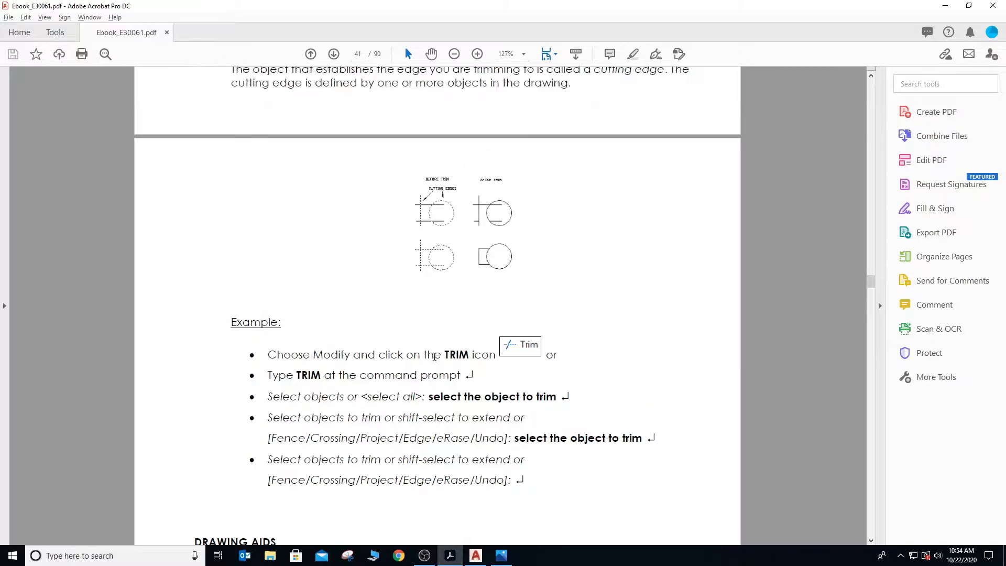
{"action": "scroll", "coordinate": [434, 360], "scroll_direction": "up", "scroll_amount": 1}
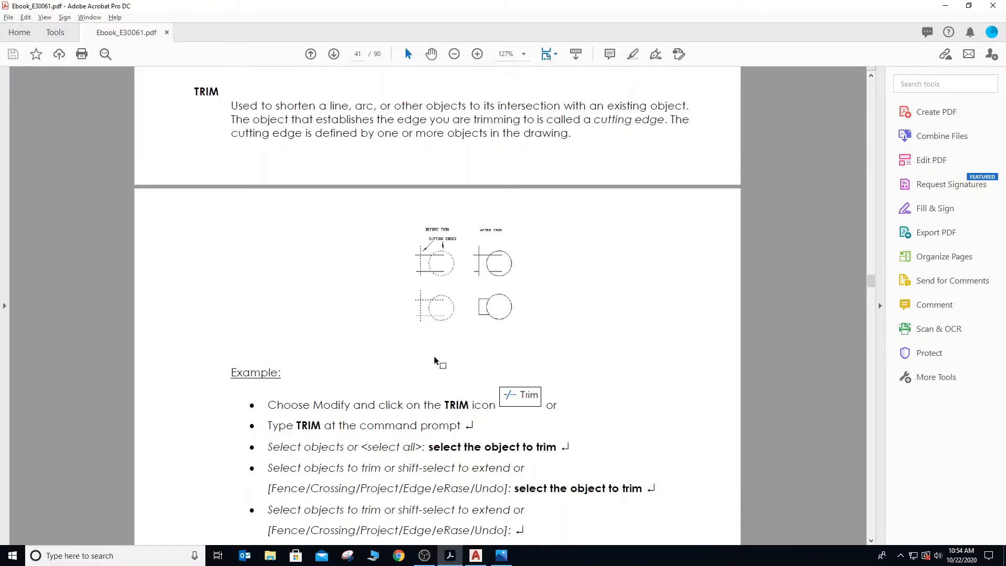
{"action": "key", "text": "alt+Tab"}
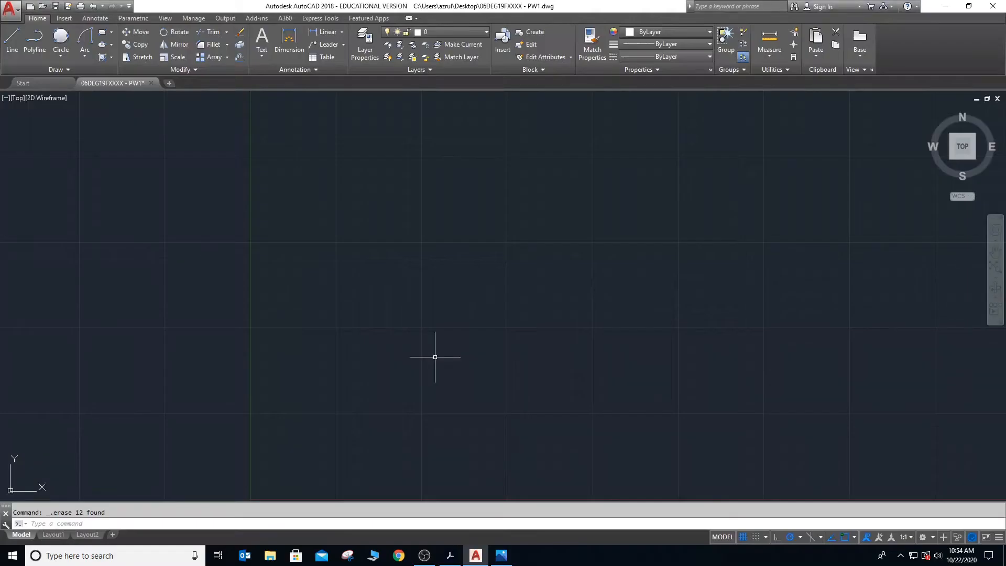
{"action": "left_click", "coordinate": [61, 37]}
{"action": "key", "text": "Escape"}
{"action": "left_click", "coordinate": [61, 37]}
{"action": "left_click", "coordinate": [386, 282]}
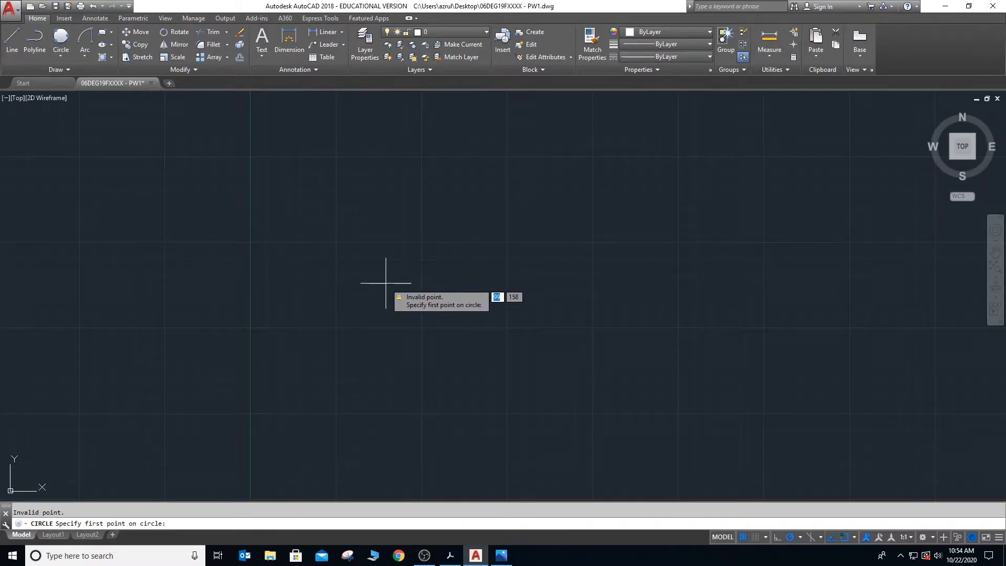
{"action": "left_click", "coordinate": [372, 283]}
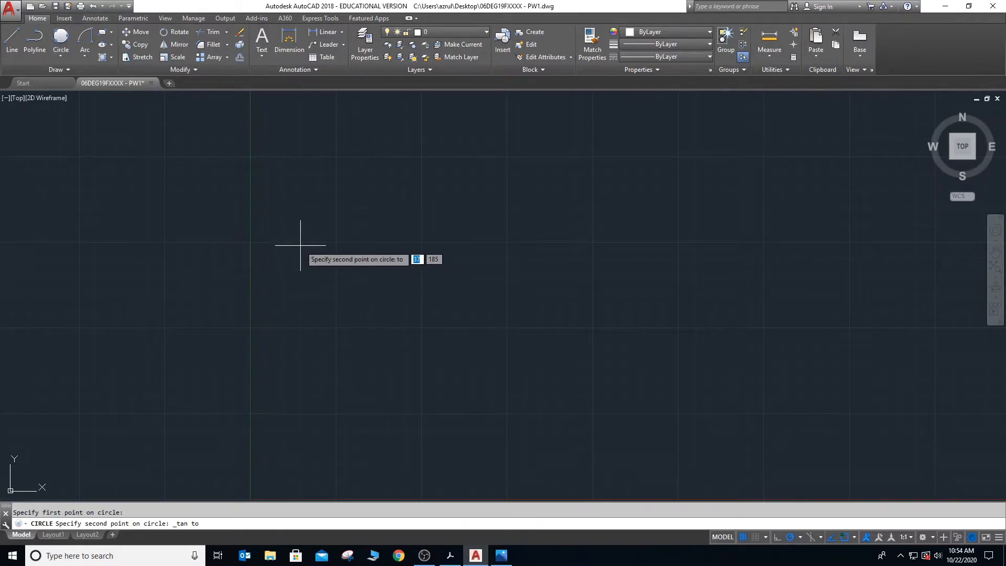
{"action": "left_click", "coordinate": [300, 245]}
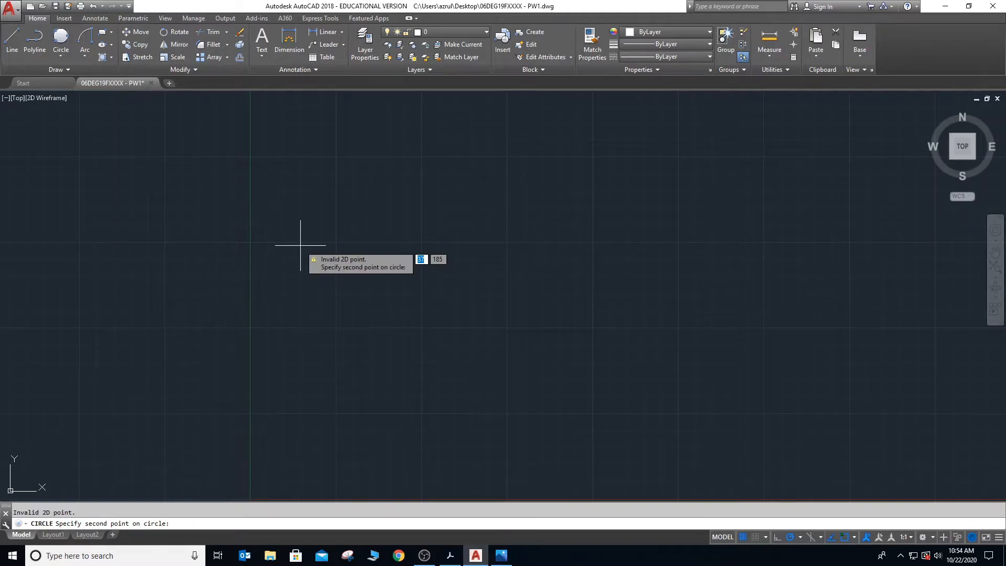
{"action": "key", "text": "Escape"}
- Draw three overlapping circles by centre and radius in a roughly vertical row, the middle one about 46 units in radius and the lowest one smallest
{"action": "left_click", "coordinate": [59, 52]}
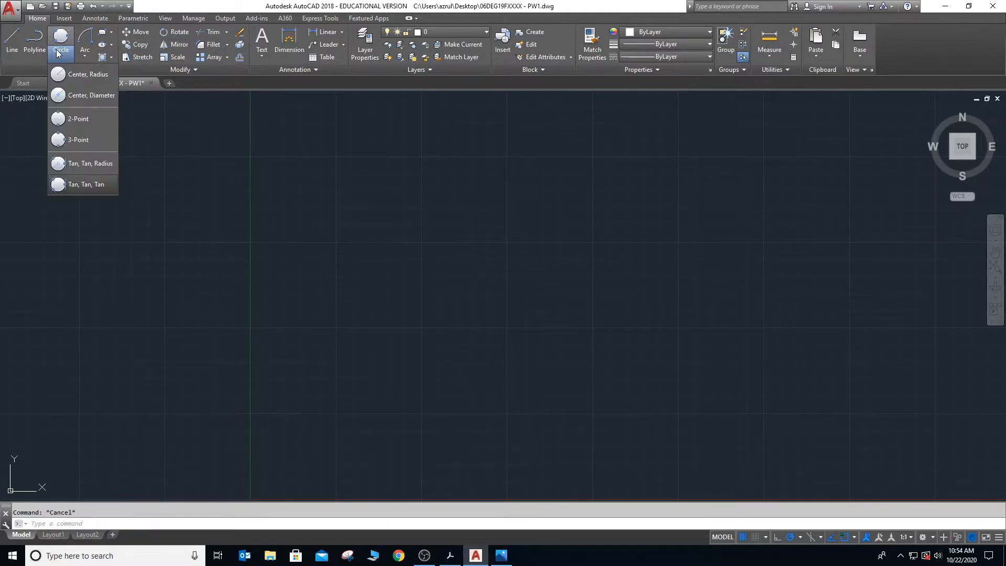
{"action": "left_click", "coordinate": [84, 74]}
{"action": "left_click", "coordinate": [291, 217]}
{"action": "left_click", "coordinate": [343, 259]}
{"action": "key", "text": "Return"}
{"action": "left_click", "coordinate": [294, 255]}
{"action": "left_click", "coordinate": [338, 300]}
{"action": "key", "text": "Return"}
{"action": "left_click", "coordinate": [255, 343]}
{"action": "left_click", "coordinate": [303, 340]}
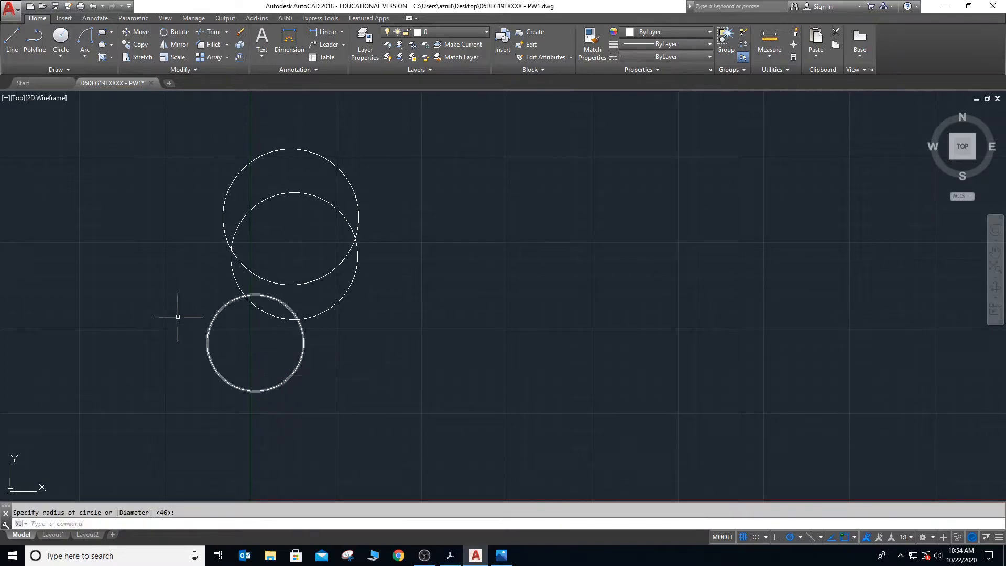
- Draw a closed triangle of lines with its vertical side through all three circles, its apex to the east and its upper slanted side about 200 units long
{"action": "left_click", "coordinate": [12, 38]}
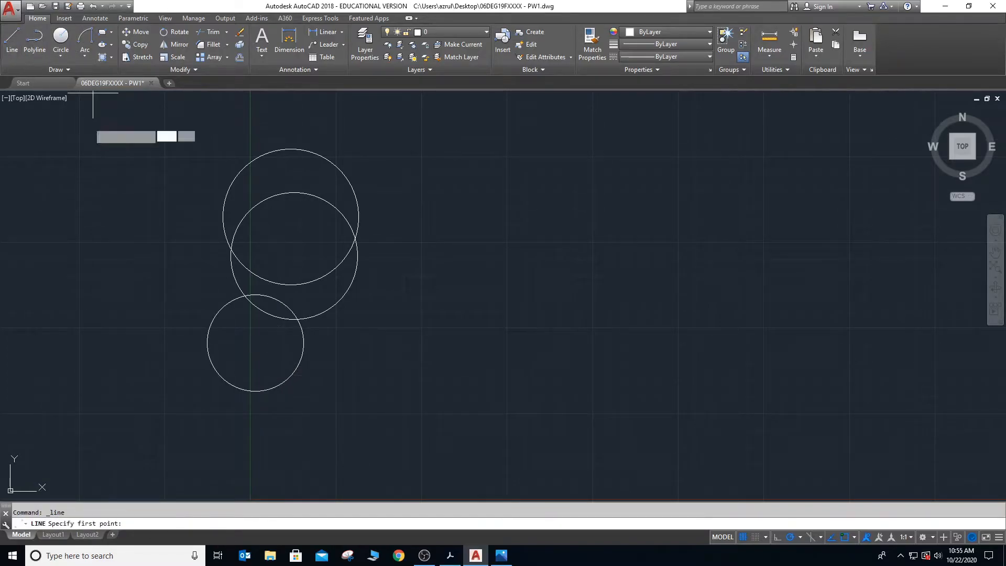
{"action": "left_click", "coordinate": [262, 131]}
{"action": "left_click", "coordinate": [262, 432]}
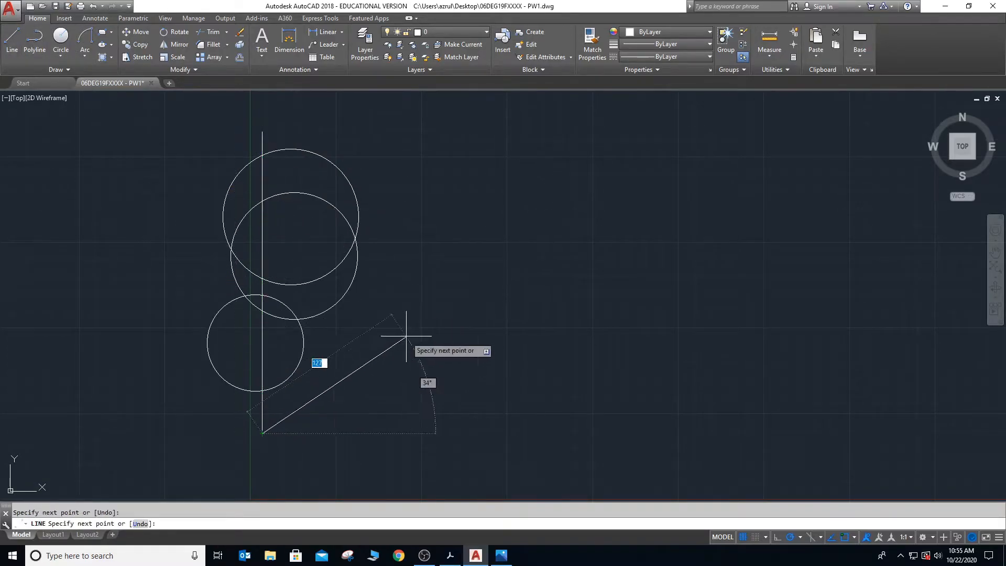
{"action": "left_click", "coordinate": [460, 313]}
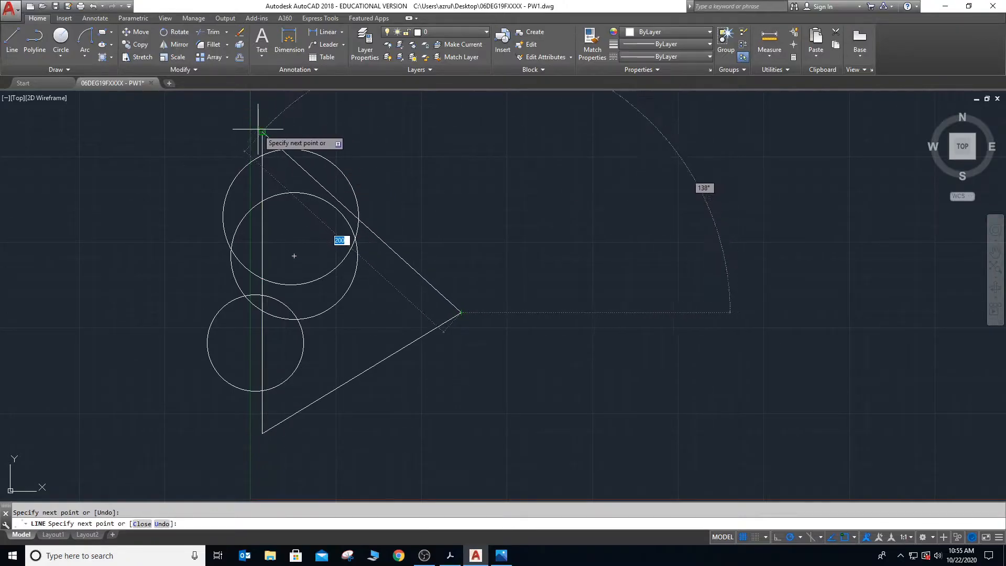
{"action": "left_click", "coordinate": [262, 131]}
{"action": "key", "text": "Escape"}
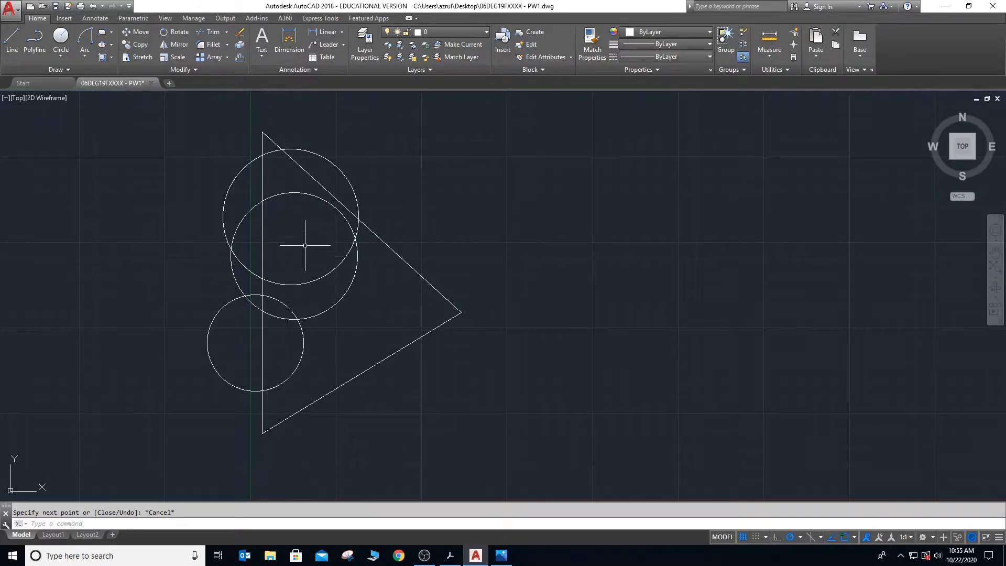
- Try erasing the middle circle and the triangle's upper slanted side one at a time, undoing each erase
{"action": "left_click", "coordinate": [300, 193]}
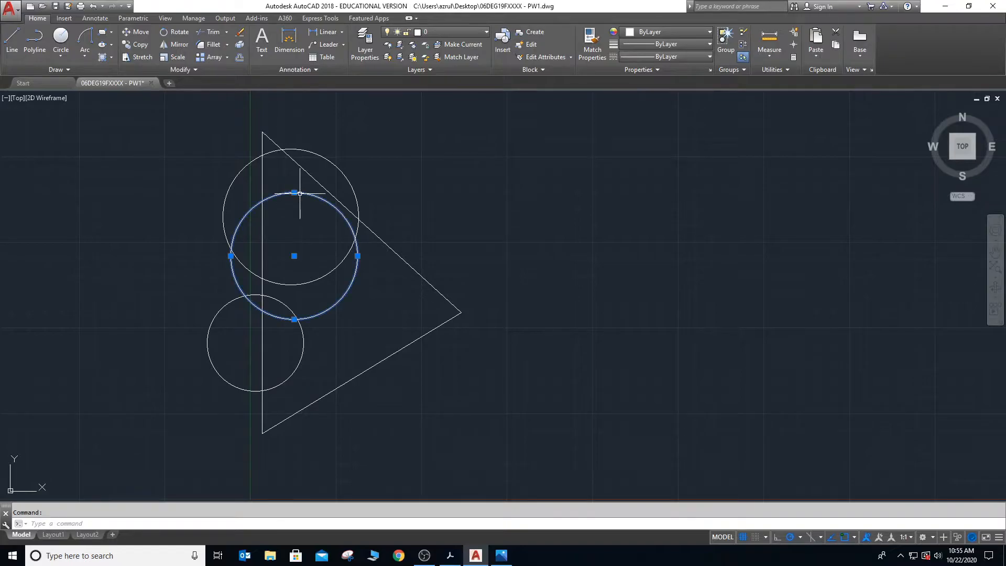
{"action": "key", "text": "Delete"}
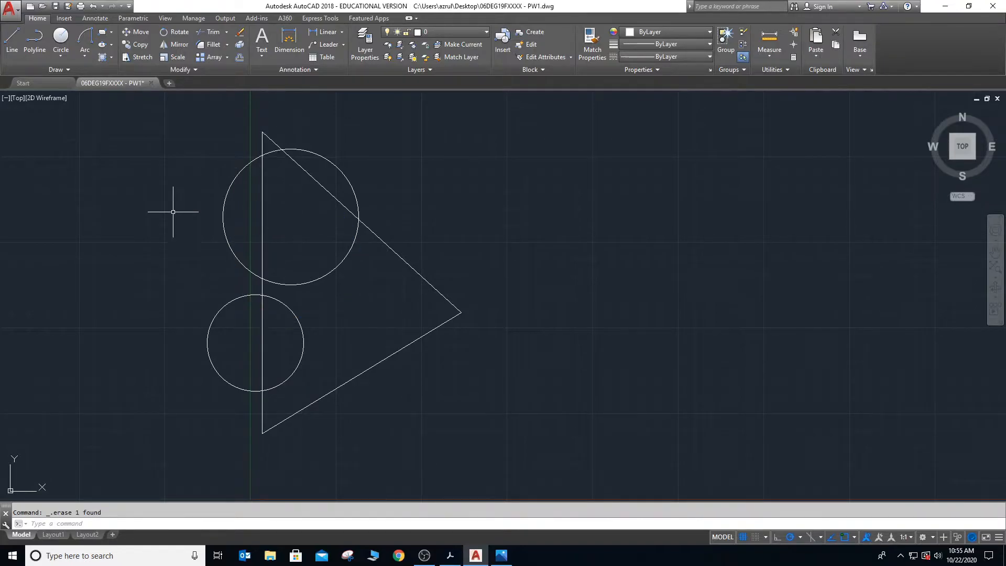
{"action": "key", "text": "Return"}
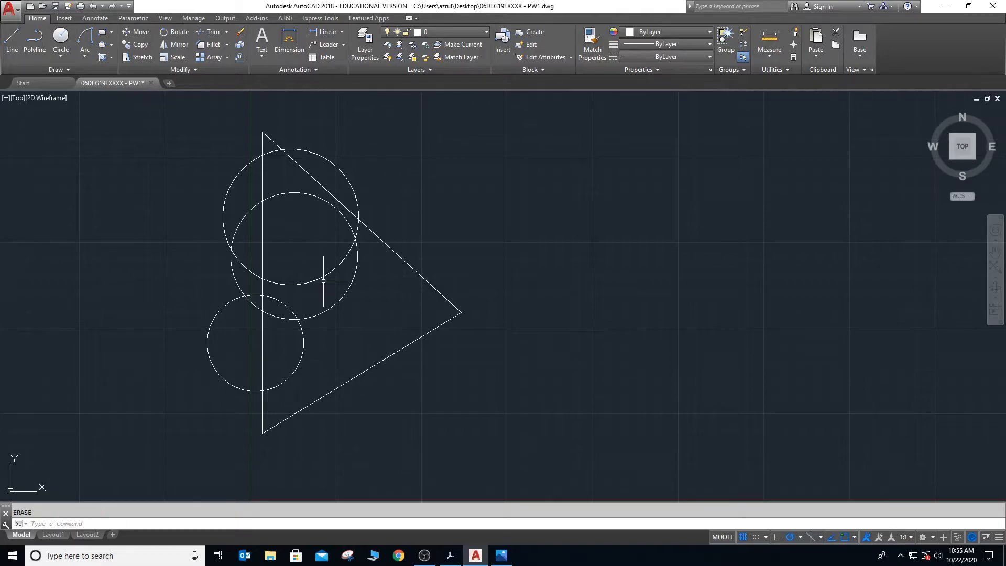
{"action": "left_click", "coordinate": [367, 229]}
{"action": "key", "text": "Delete"}
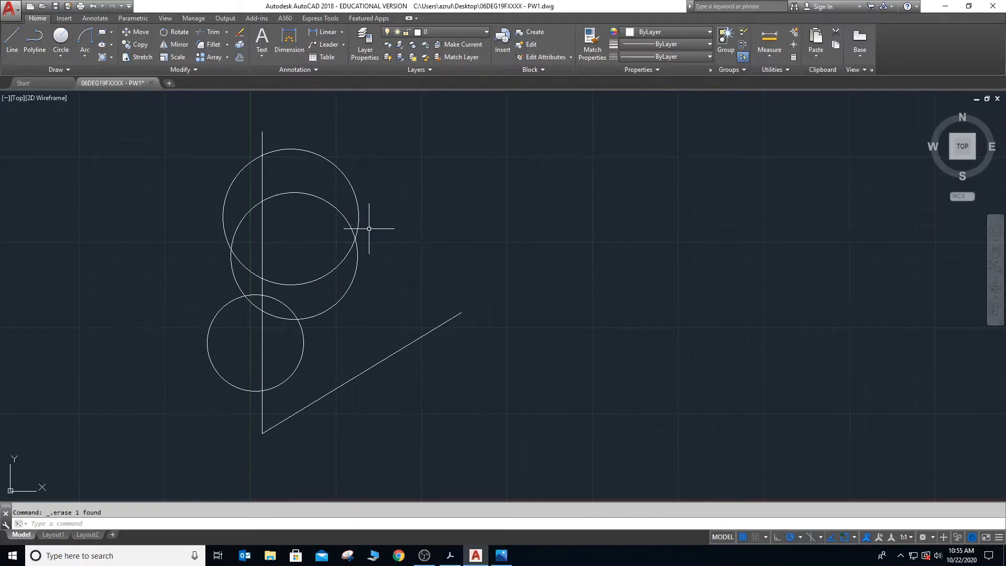
{"action": "right_click", "coordinate": [458, 336]}
{"action": "key", "text": "ctrl+z"}
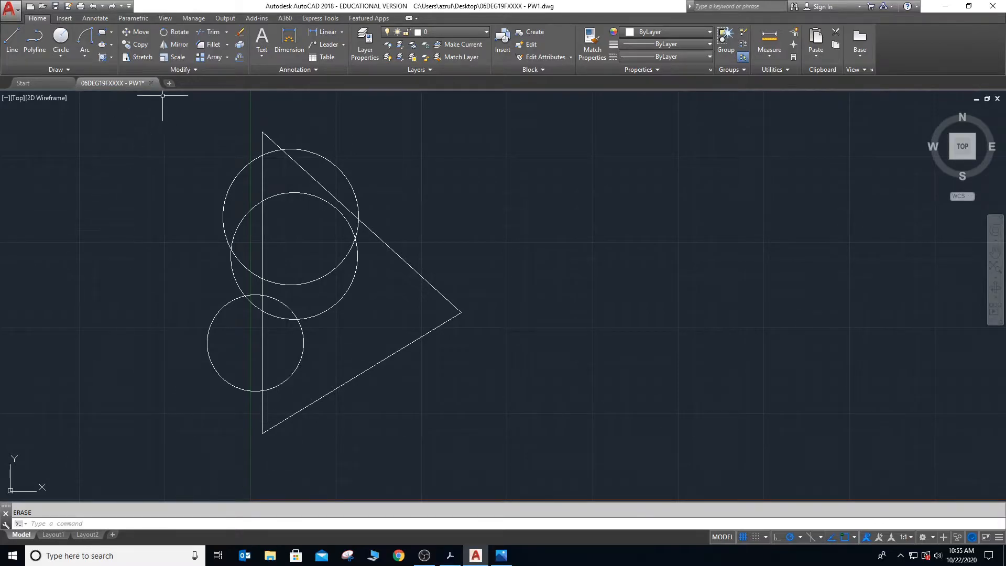
{"action": "left_click", "coordinate": [208, 32]}
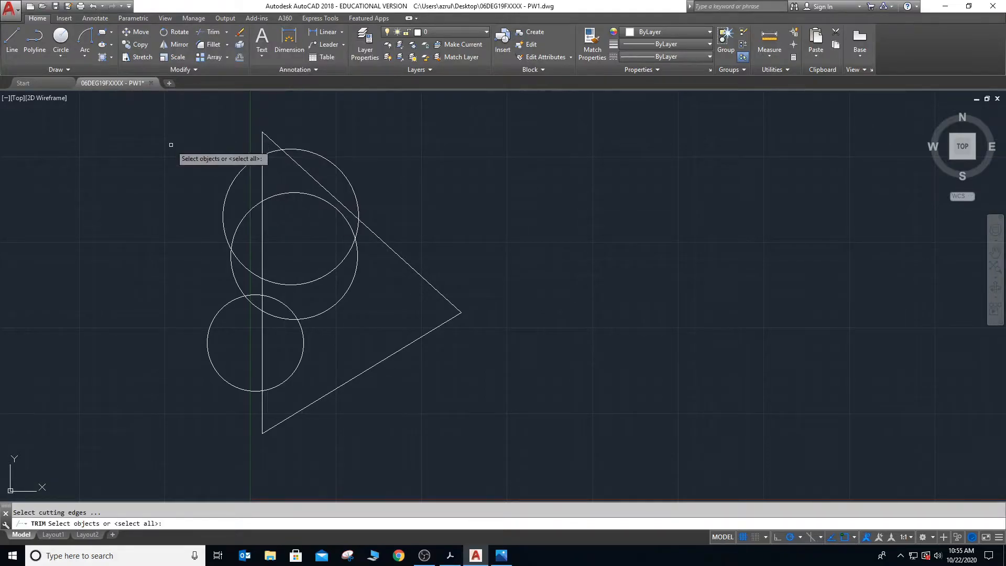
{"action": "key", "text": "Escape"}
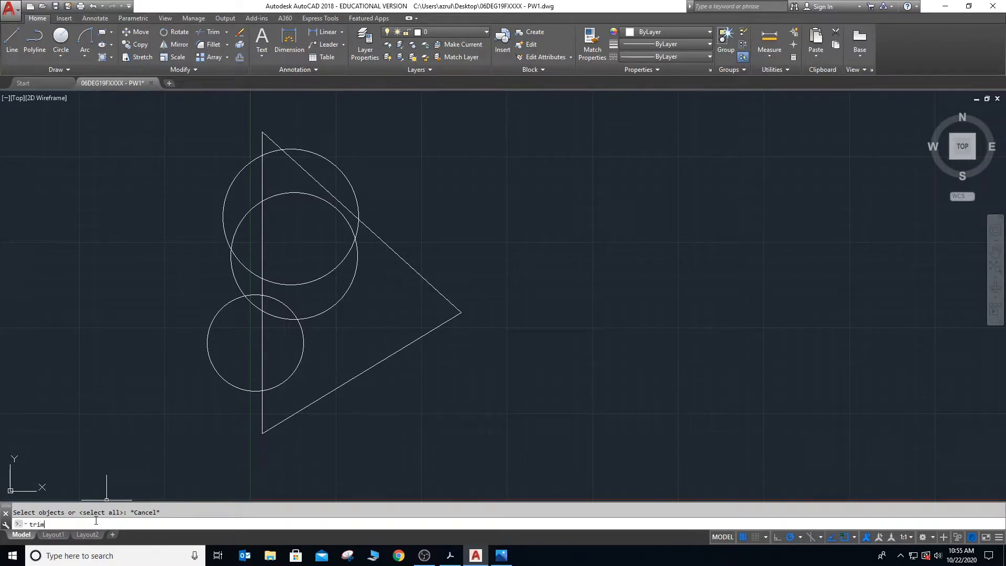
{"action": "key", "text": "Return"}
{"action": "key", "text": "Escape"}
- Trim with all circles and triangle sides as cutting edges, removing the triangle and middle circle pieces inside the top circle
{"action": "type", "text": "tr"}
{"action": "key", "text": "Return"}
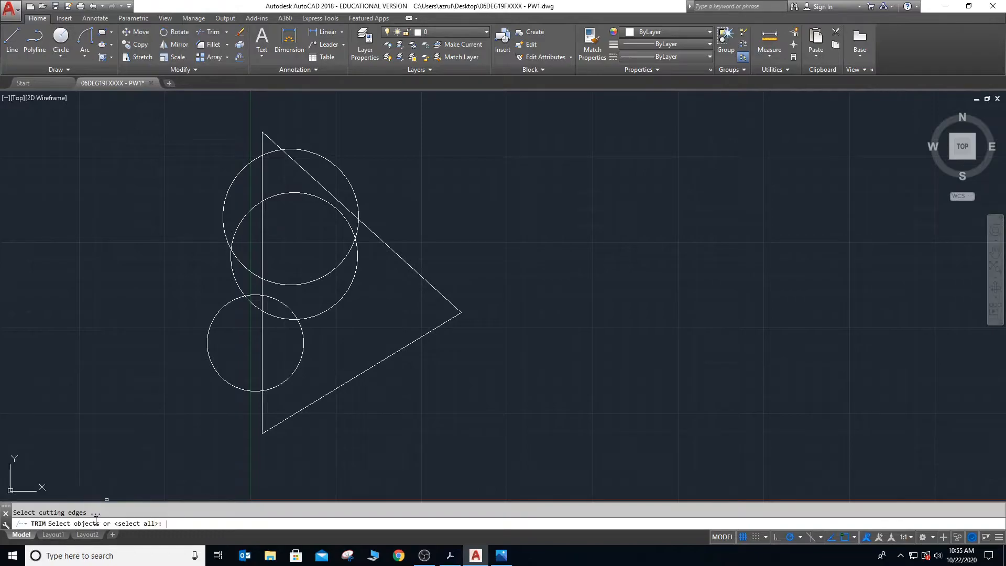
{"action": "left_click", "coordinate": [182, 109]}
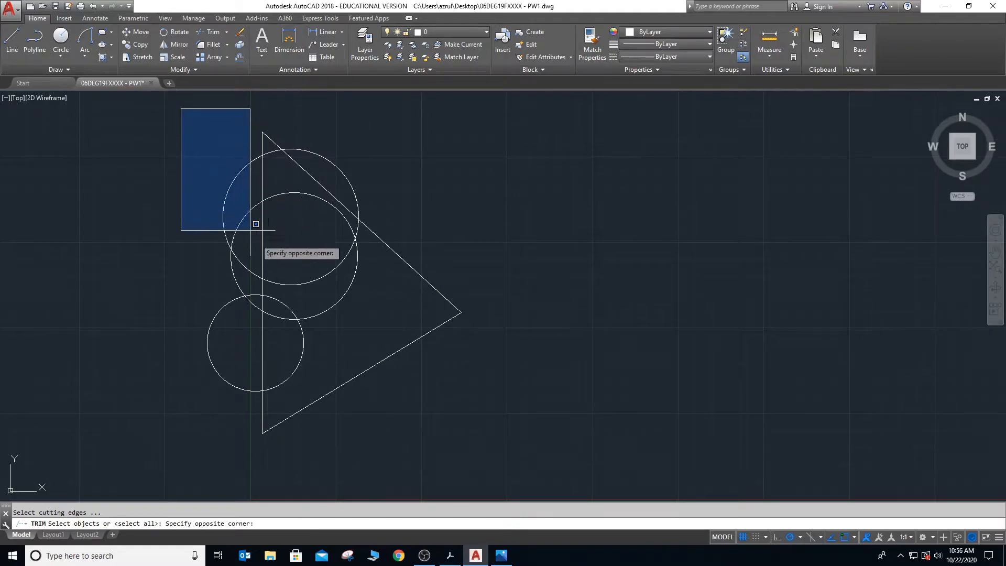
{"action": "left_click", "coordinate": [476, 451]}
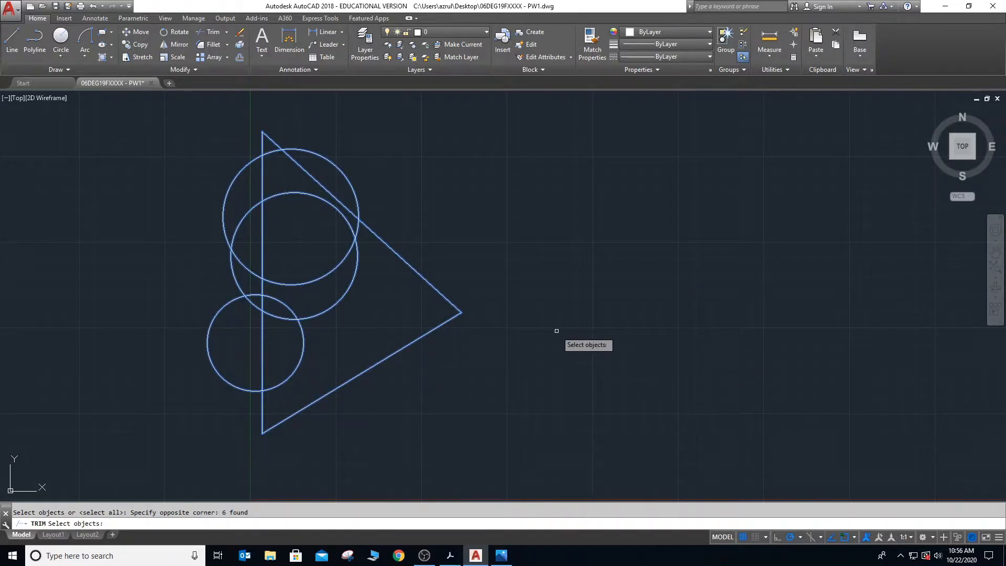
{"action": "key", "text": "Return"}
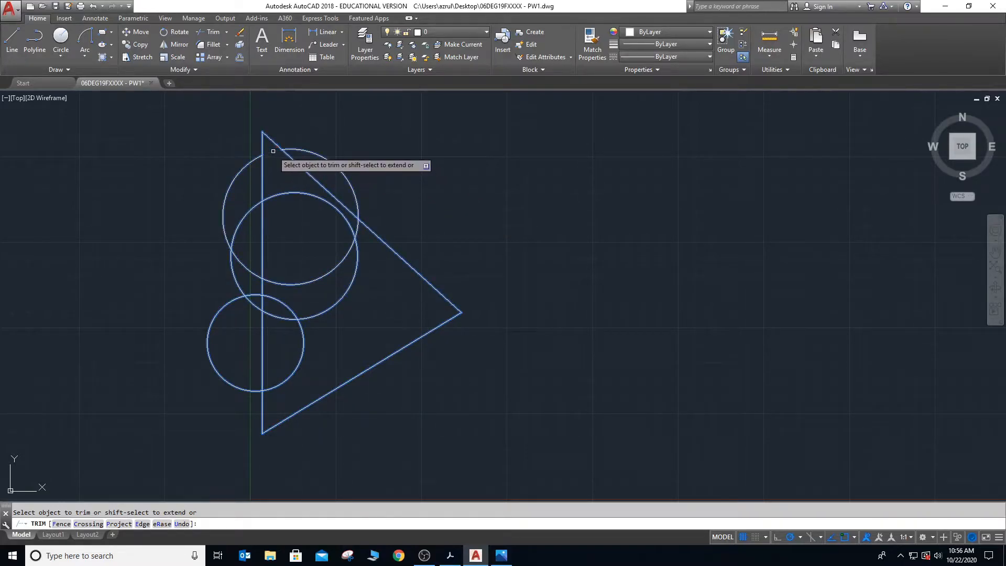
{"action": "left_click", "coordinate": [314, 178]}
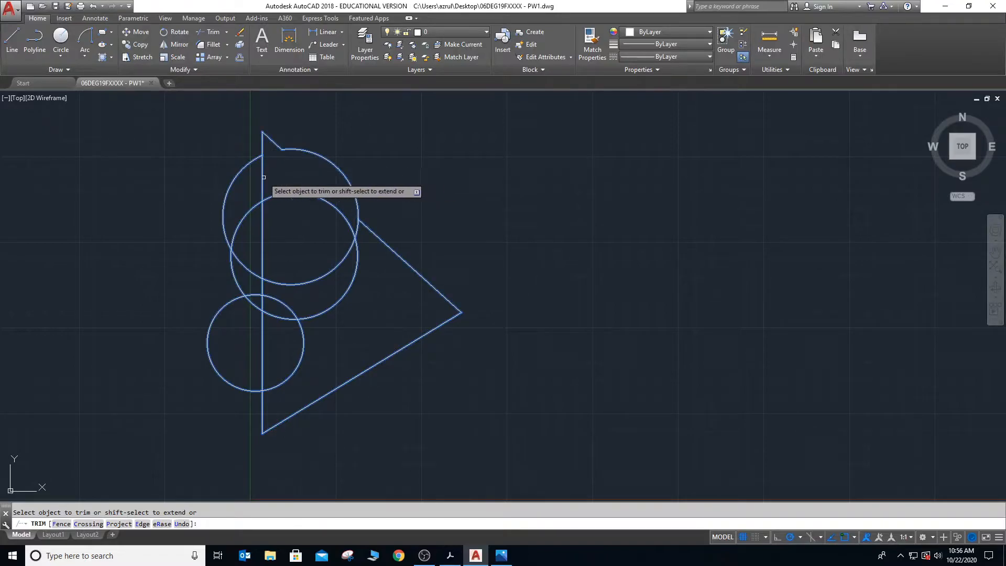
{"action": "left_click", "coordinate": [254, 207]}
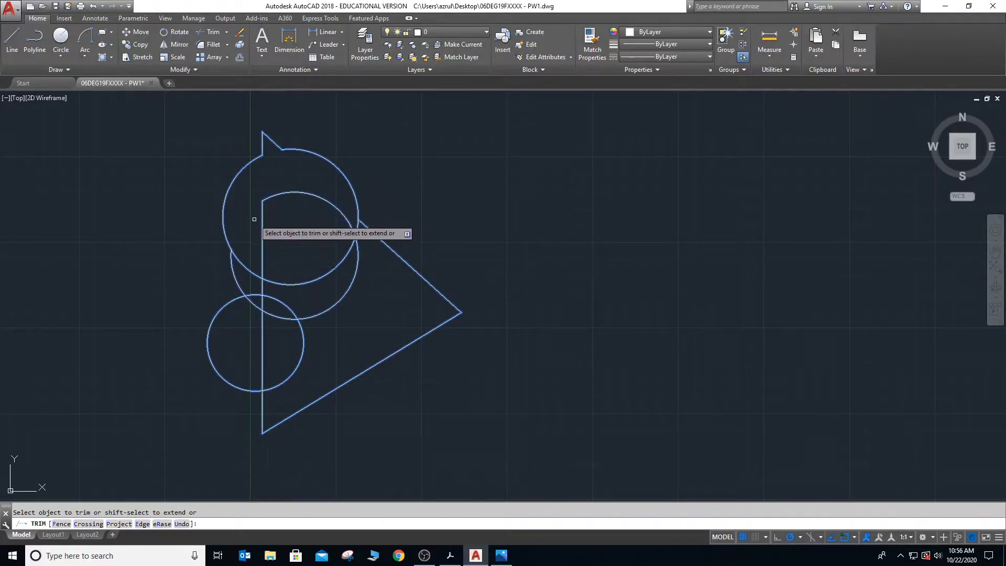
{"action": "left_click", "coordinate": [303, 194]}
{"action": "left_click", "coordinate": [356, 229]}
{"action": "left_click", "coordinate": [243, 261]}
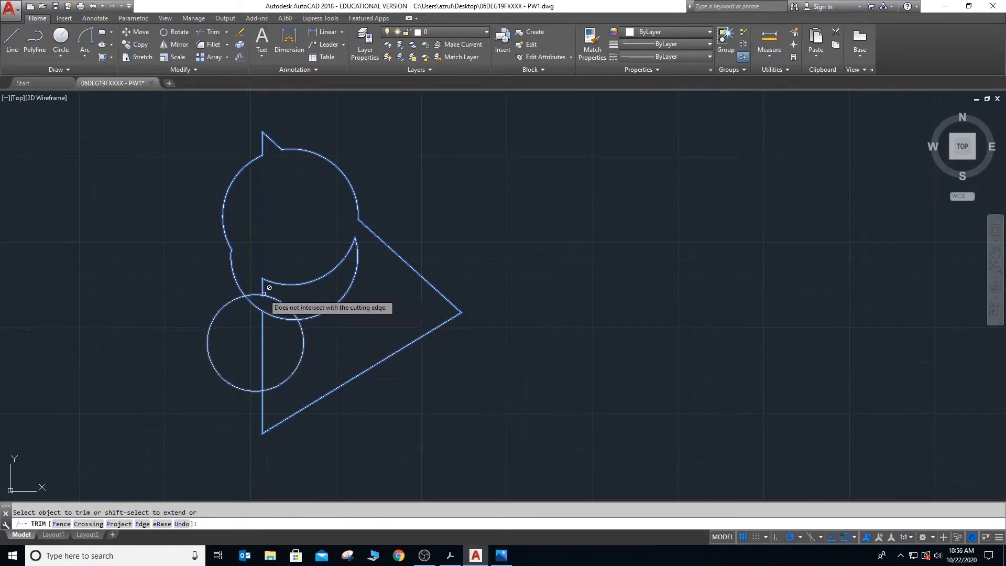
- Trim the upper arc of the lowest circle and the adjoining middle-circle arc where the two overlap, and end the trimming
{"action": "left_click", "coordinate": [283, 303]}
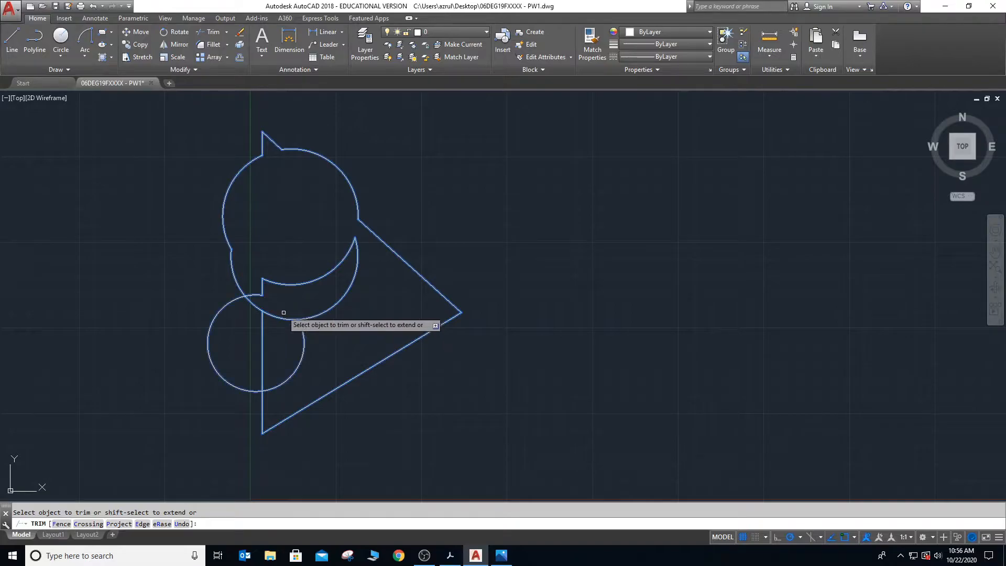
{"action": "left_click", "coordinate": [254, 296]}
{"action": "left_click", "coordinate": [252, 305]}
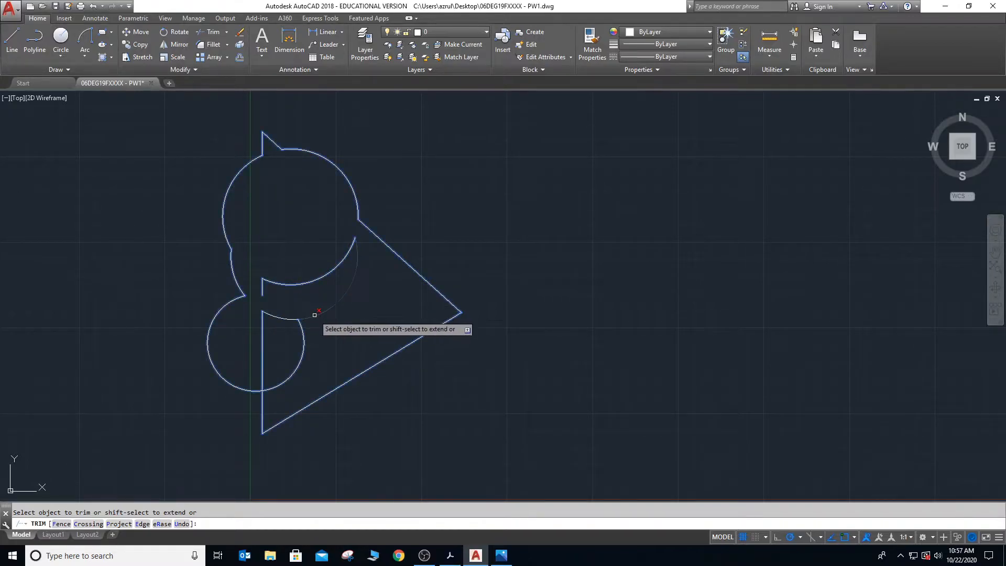
{"action": "left_click", "coordinate": [308, 284]}
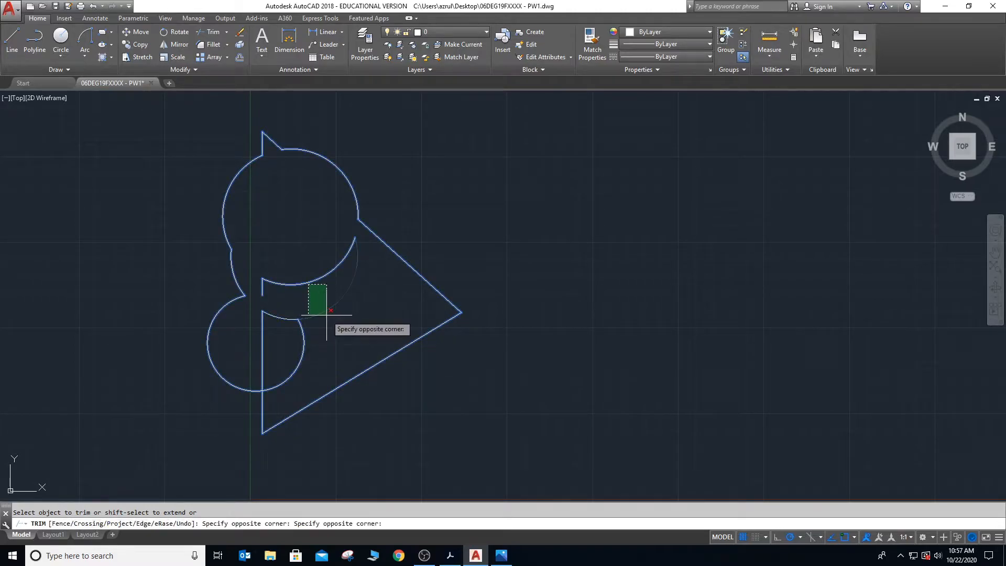
{"action": "key", "text": "Escape"}
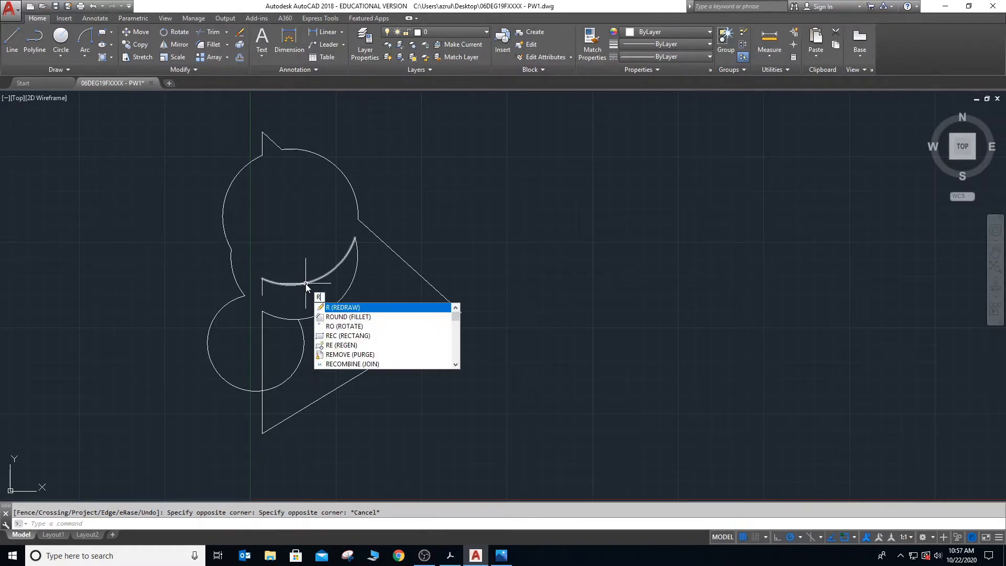
- Trim against all objects again, removing the middle circle's eastern arc, the lowest circle's eastern arc and the vertical line inside it
{"action": "key", "text": "BackSpace"}
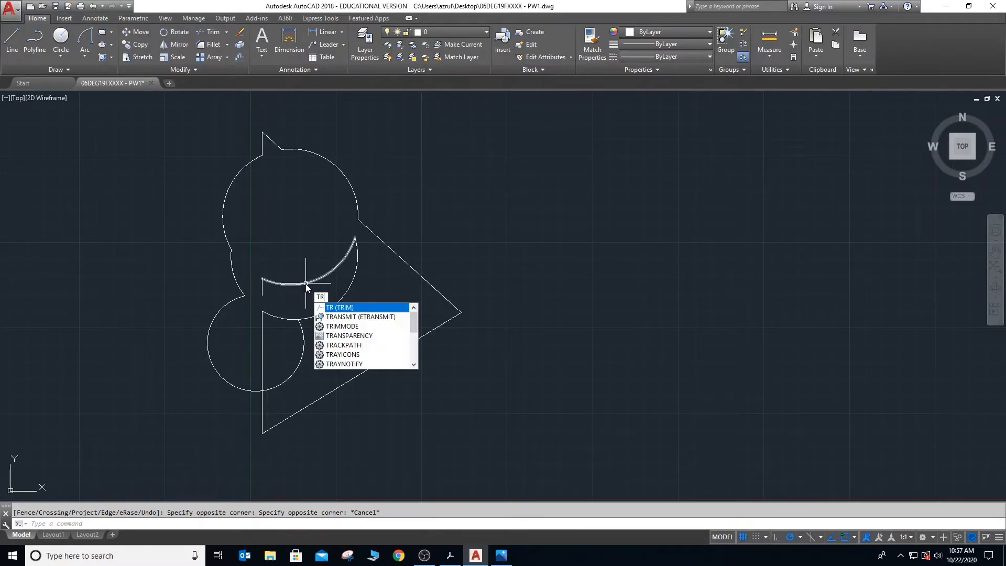
{"action": "key", "text": "Return"}
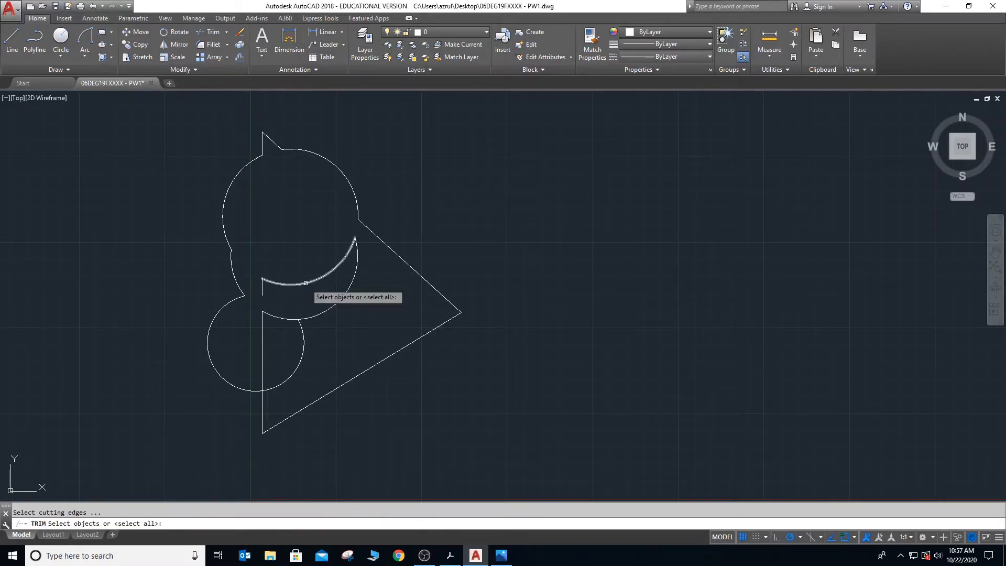
{"action": "left_click", "coordinate": [163, 110]}
{"action": "left_click", "coordinate": [472, 465]}
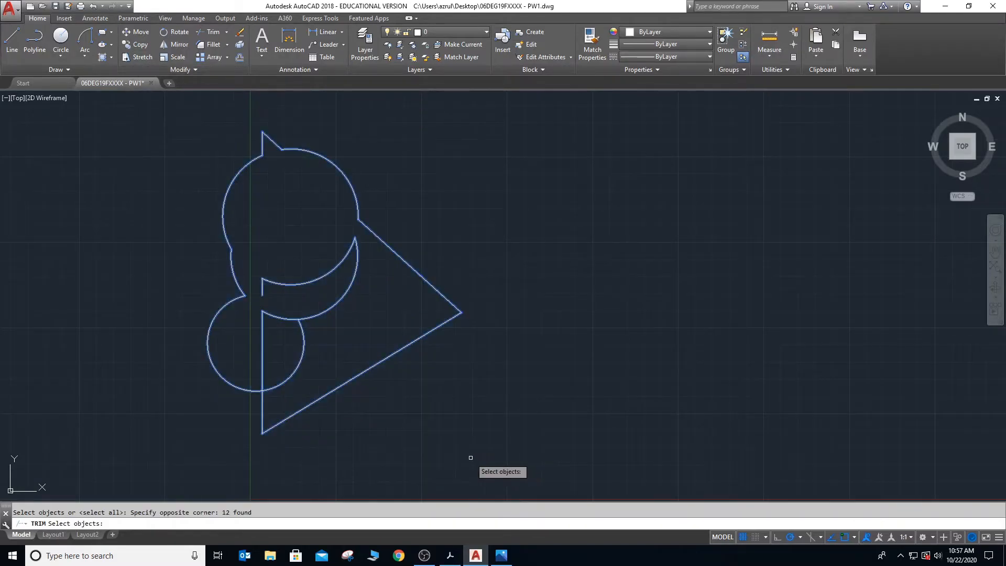
{"action": "key", "text": "Return"}
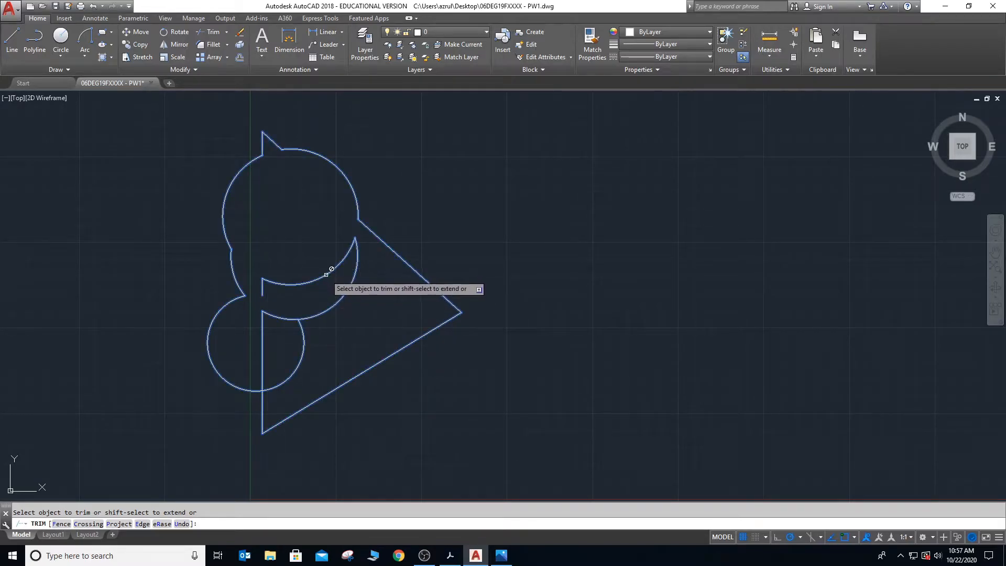
{"action": "left_click", "coordinate": [343, 297]}
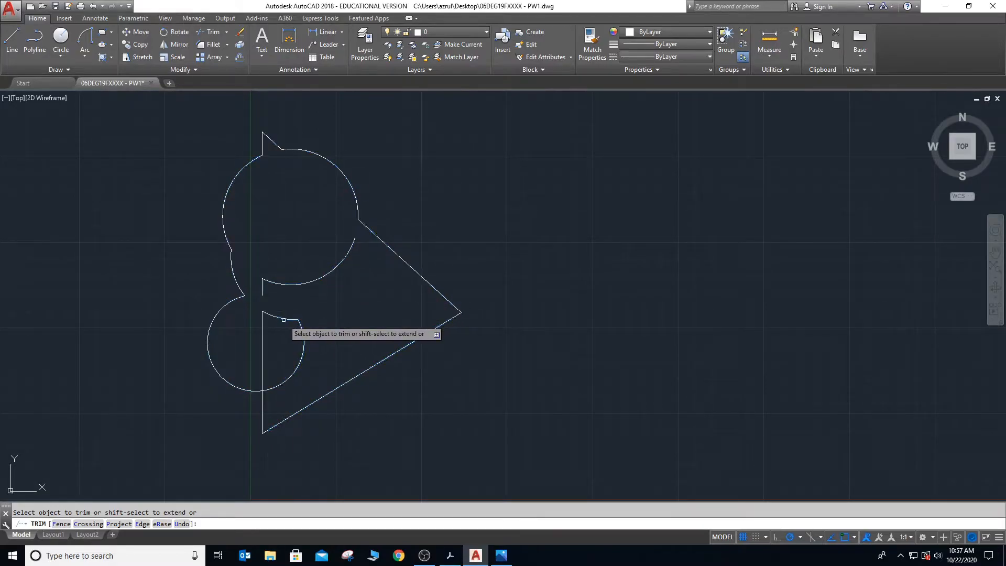
{"action": "left_click", "coordinate": [304, 335]}
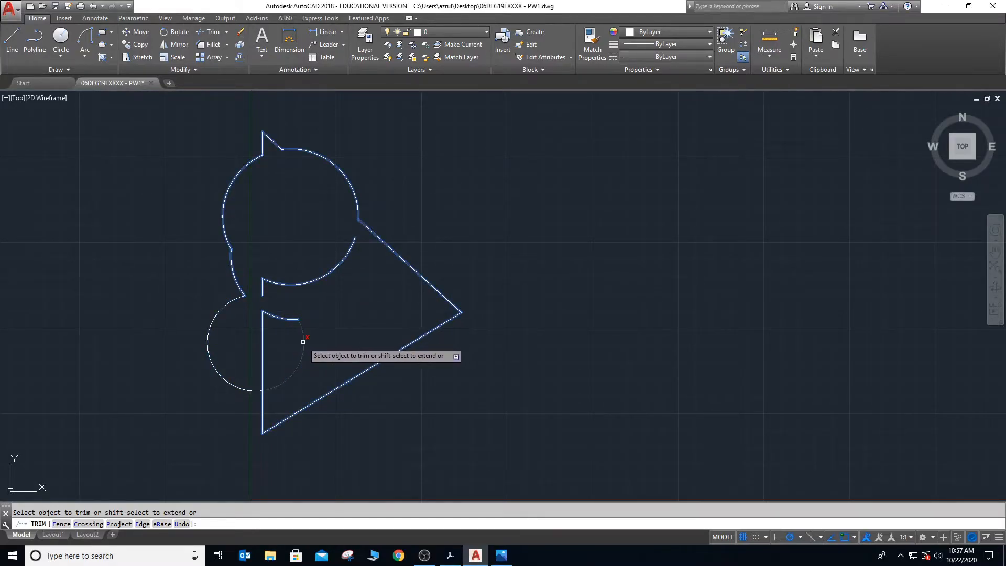
{"action": "left_click", "coordinate": [262, 348]}
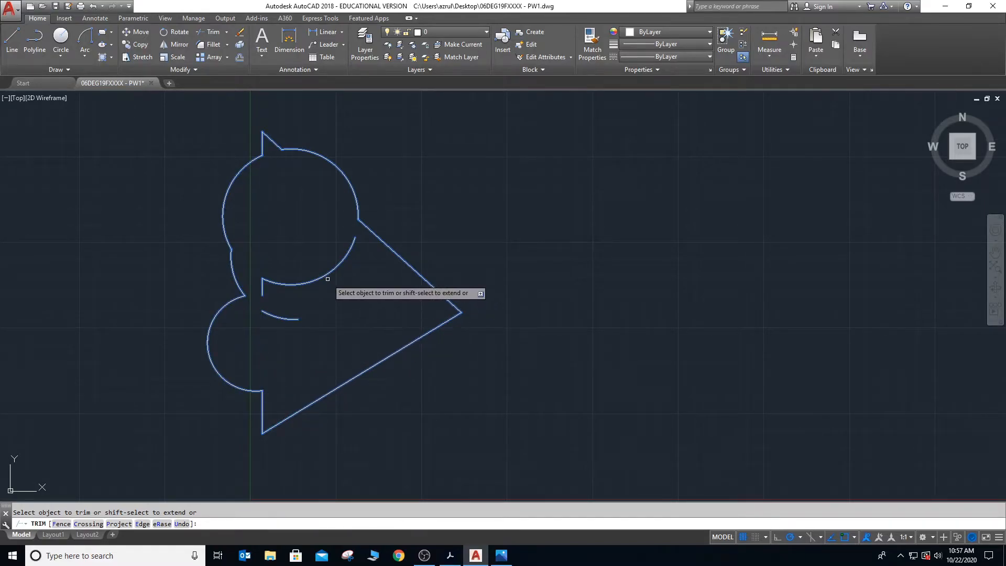
{"action": "key", "text": "Escape"}
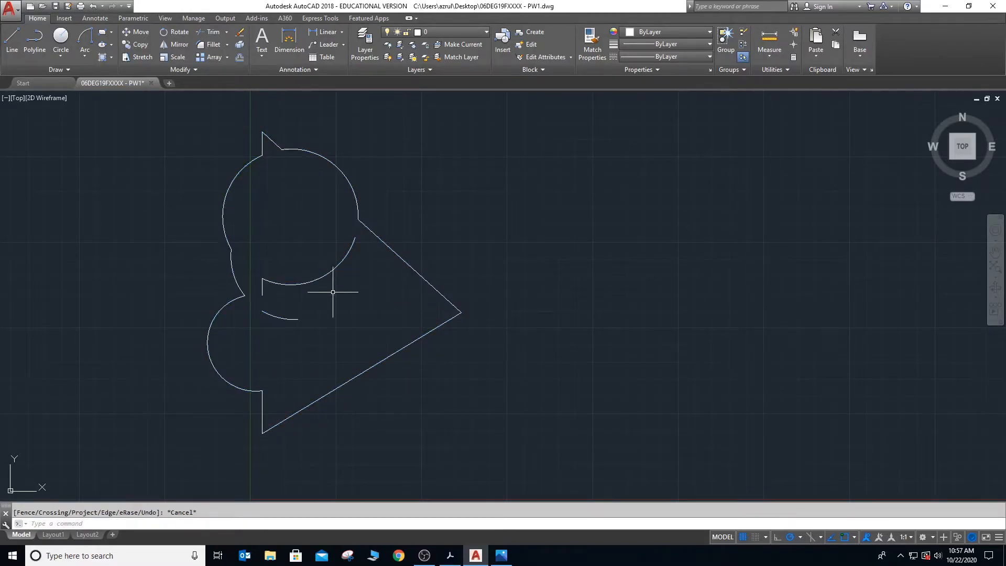
- Erase the loose arcs and short vertical line left inside the trimmed outline
{"action": "left_click", "coordinate": [301, 283]}
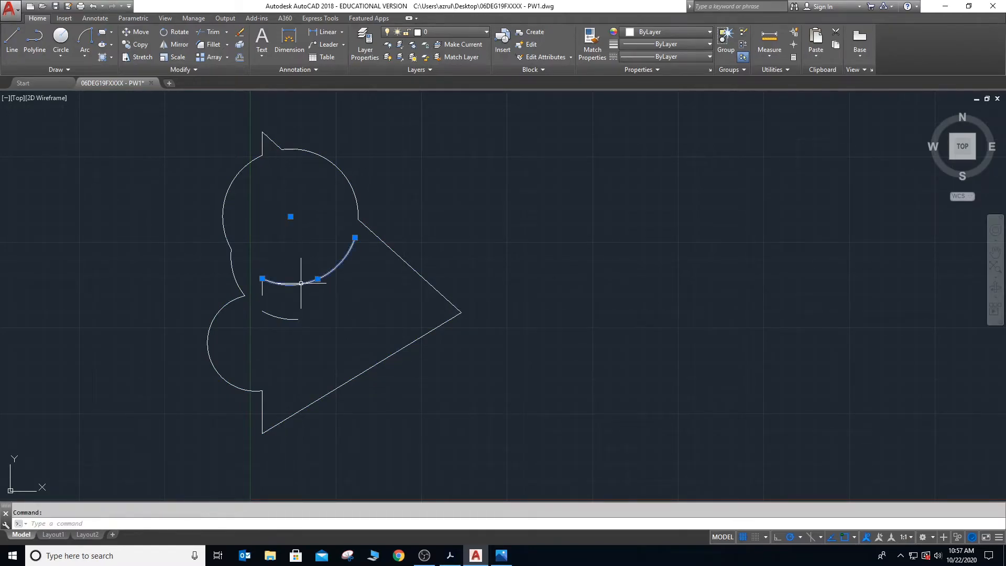
{"action": "key", "text": "Delete"}
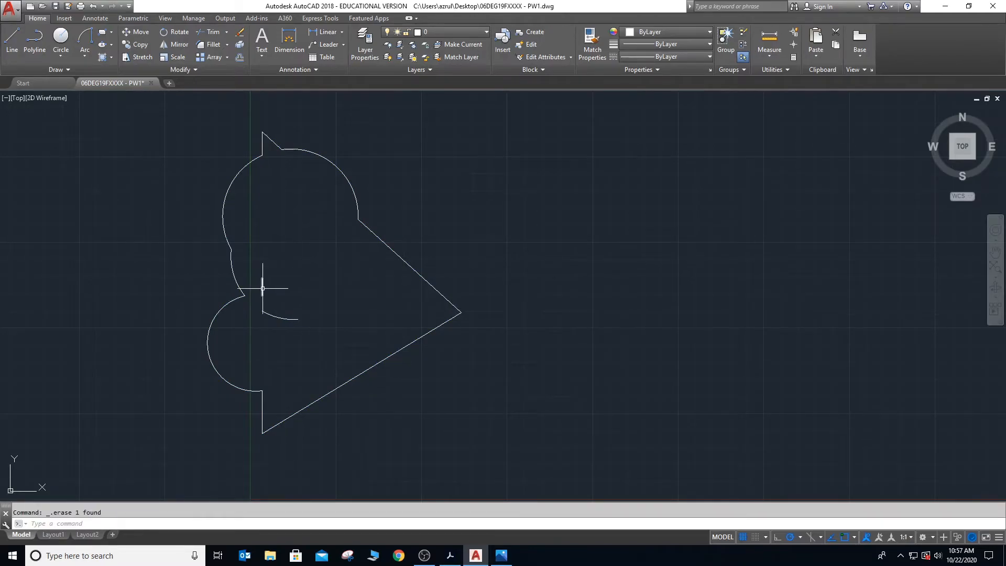
{"action": "left_click", "coordinate": [280, 318]}
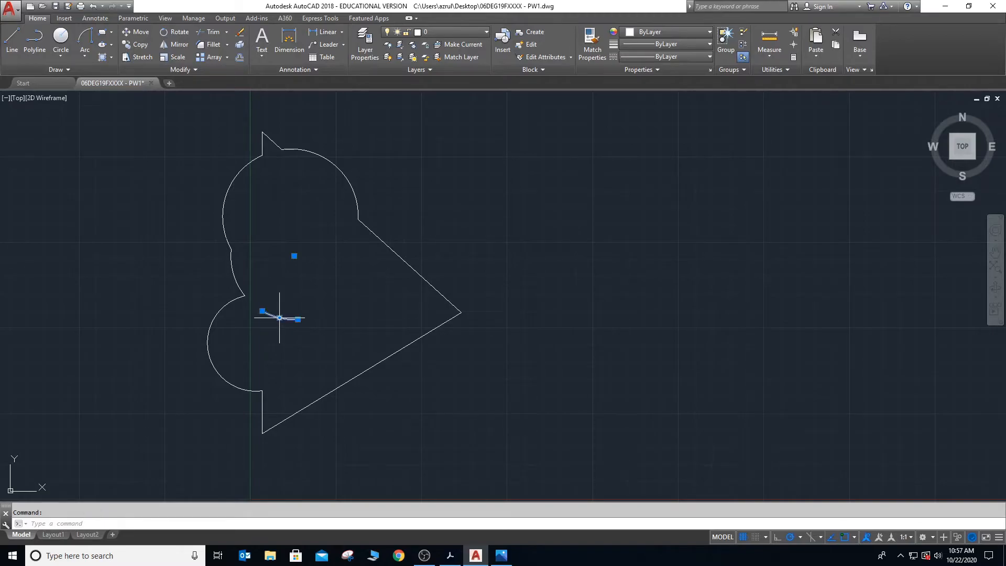
{"action": "key", "text": "Delete"}
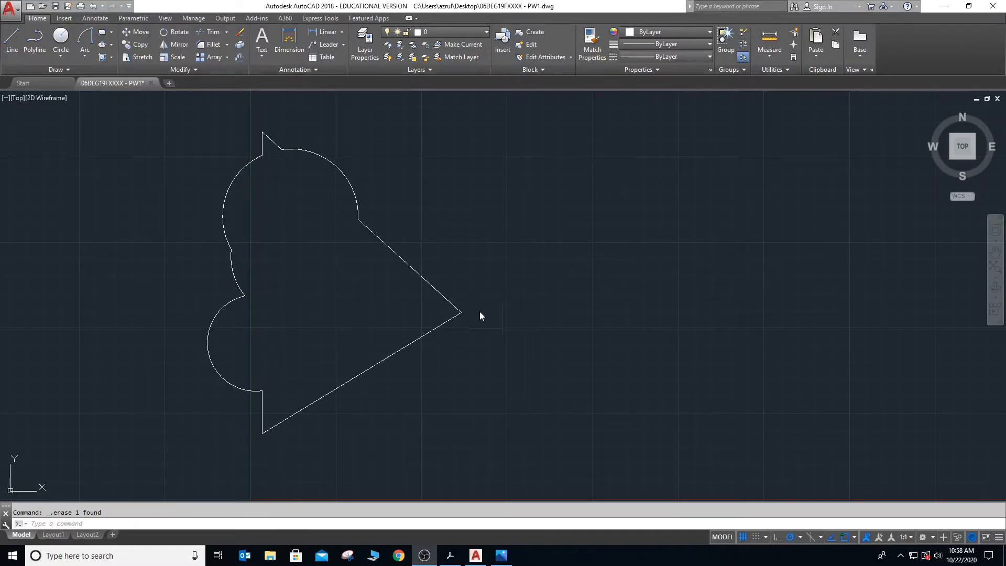
- Erase the whole remaining outline of arcs and lines to clear the drawing area
{"action": "left_click", "coordinate": [175, 143]}
{"action": "left_click", "coordinate": [163, 122]}
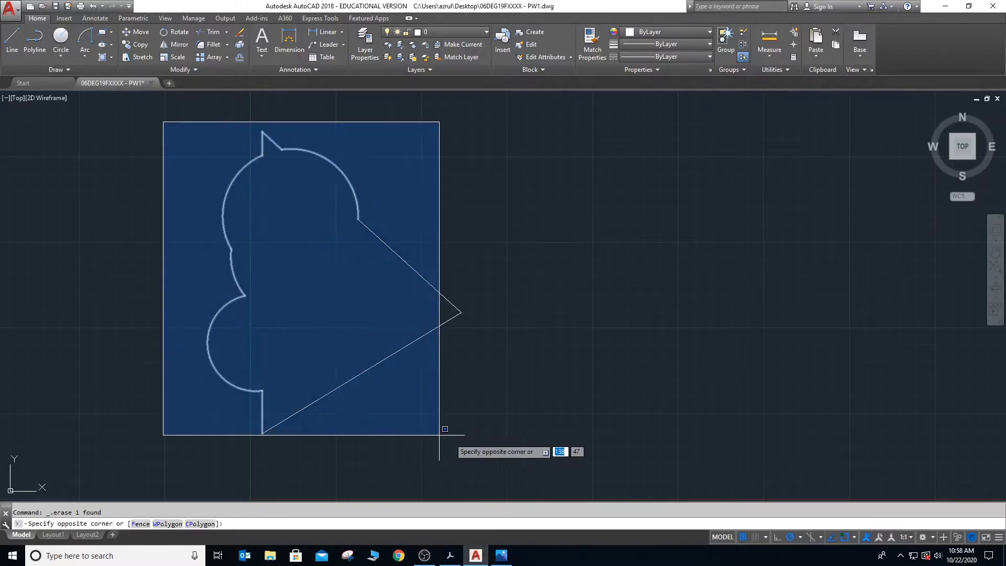
{"action": "left_click", "coordinate": [485, 452]}
{"action": "key", "text": "Delete"}
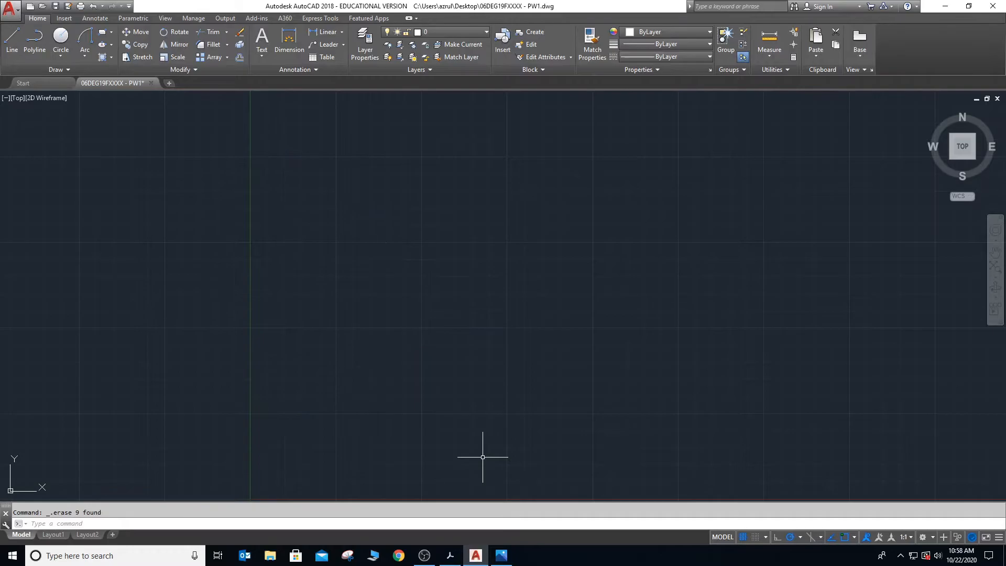
- Switch to Ebook_E30061.pdf in Adobe Acrobat and read past the Trim example to the Snap section under Drawing Aids
{"action": "key", "text": "alt+Tab"}
{"action": "key", "text": "Tab"}
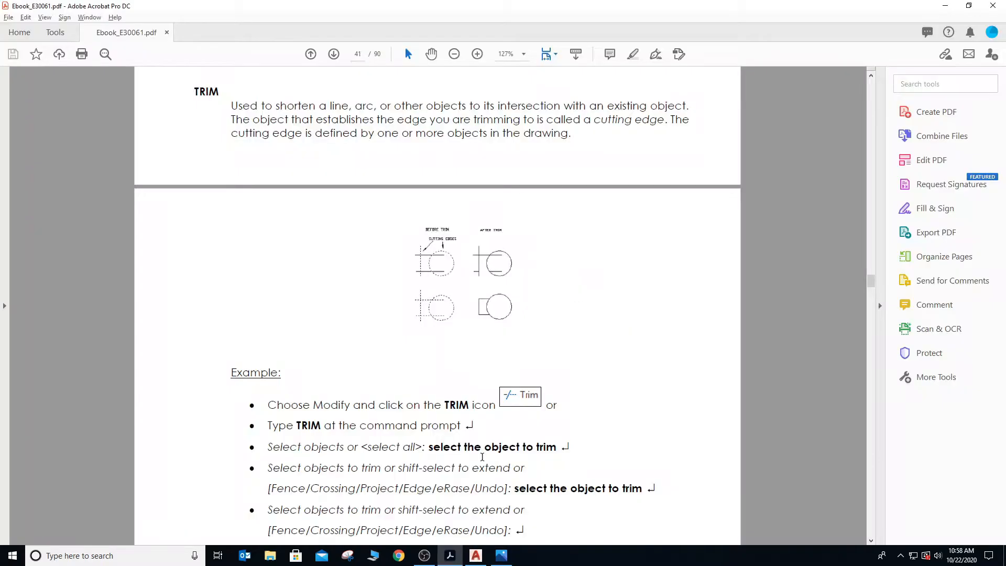
{"action": "scroll", "coordinate": [430, 275], "scroll_direction": "down", "scroll_amount": 6}
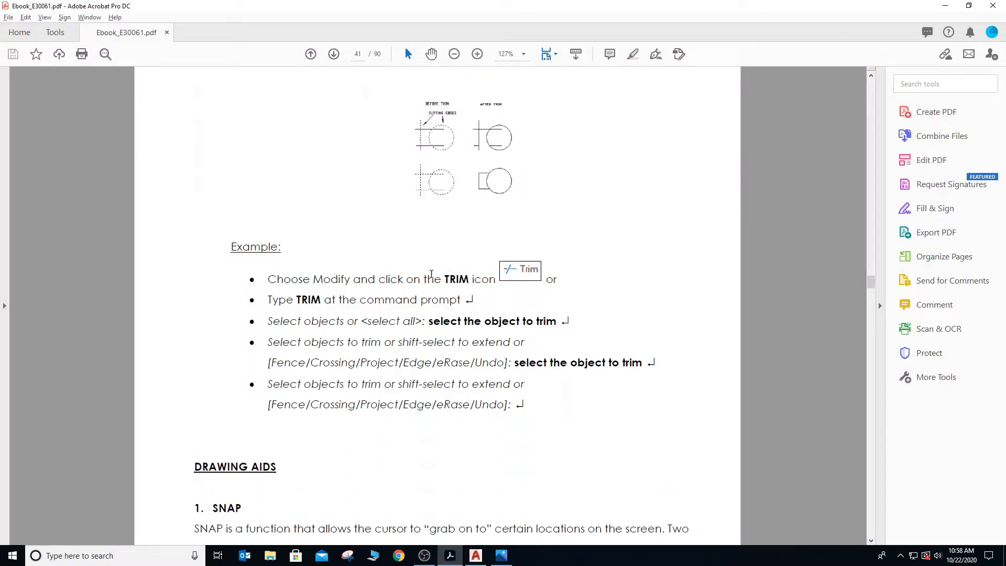
{"action": "scroll", "coordinate": [431, 278], "scroll_direction": "down", "scroll_amount": 3}
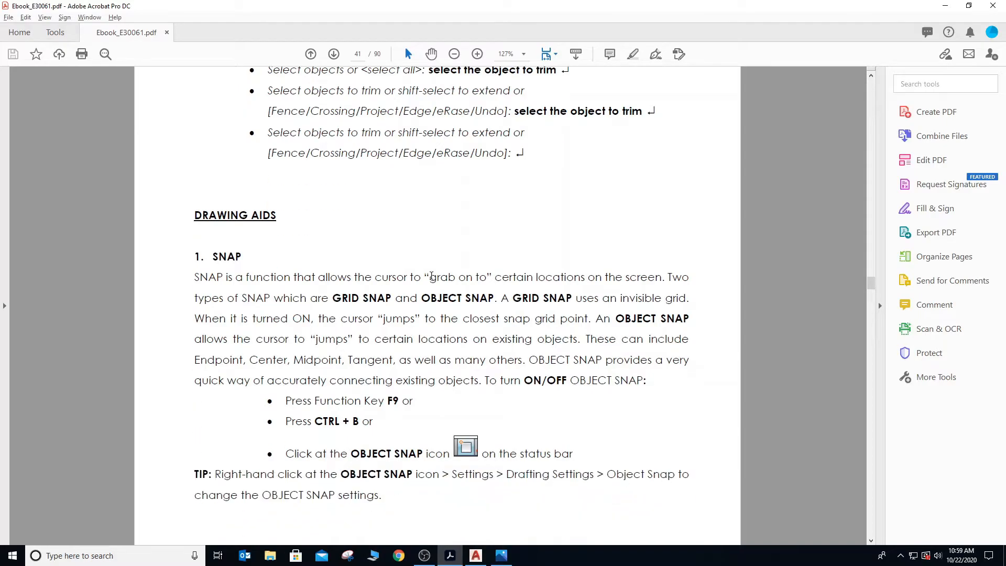
{"action": "scroll", "coordinate": [431, 276], "scroll_direction": "down", "scroll_amount": 1}
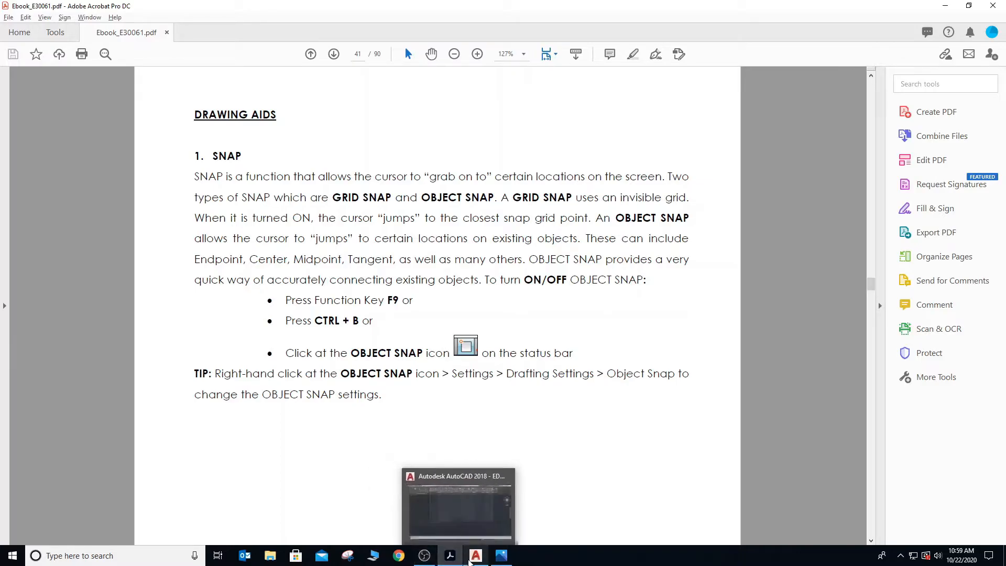
{"action": "left_click", "coordinate": [473, 558]}
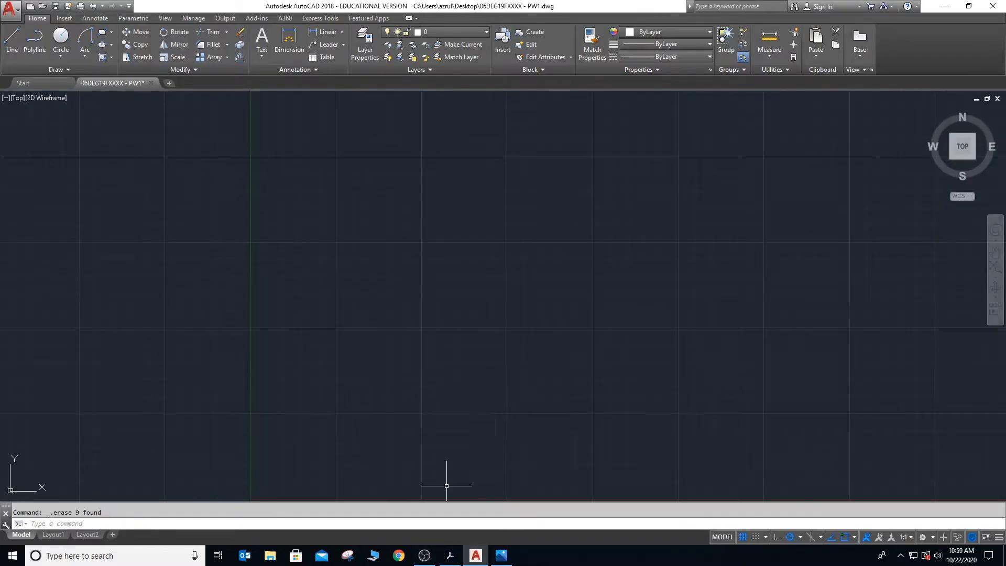
{"action": "left_click", "coordinate": [449, 559]}
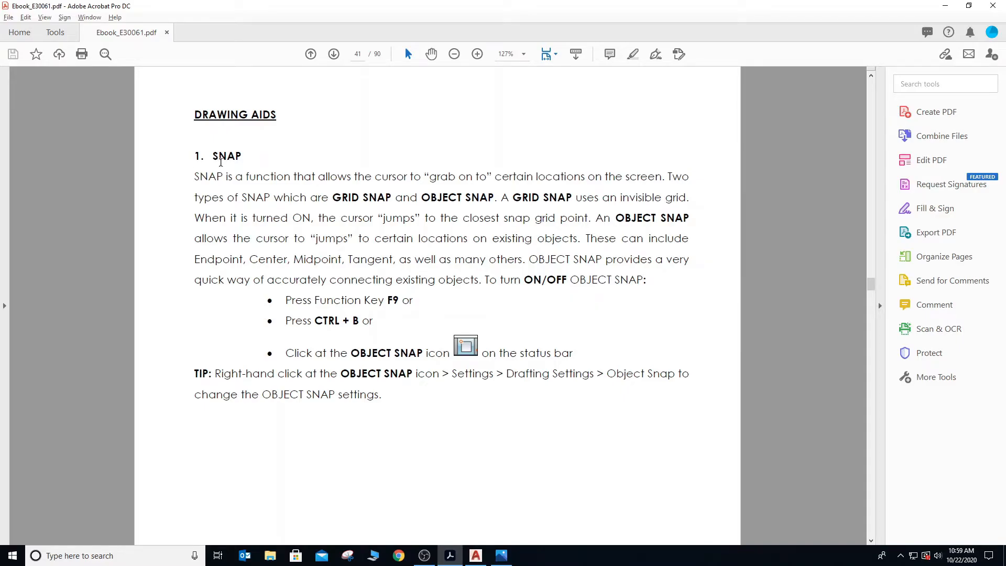
- Look through the Grid, Ortho and Polar sections of the e-book, and return to the Snap section
{"action": "scroll", "coordinate": [221, 162], "scroll_direction": "down", "scroll_amount": 15}
{"action": "scroll", "coordinate": [221, 163], "scroll_direction": "down", "scroll_amount": 16}
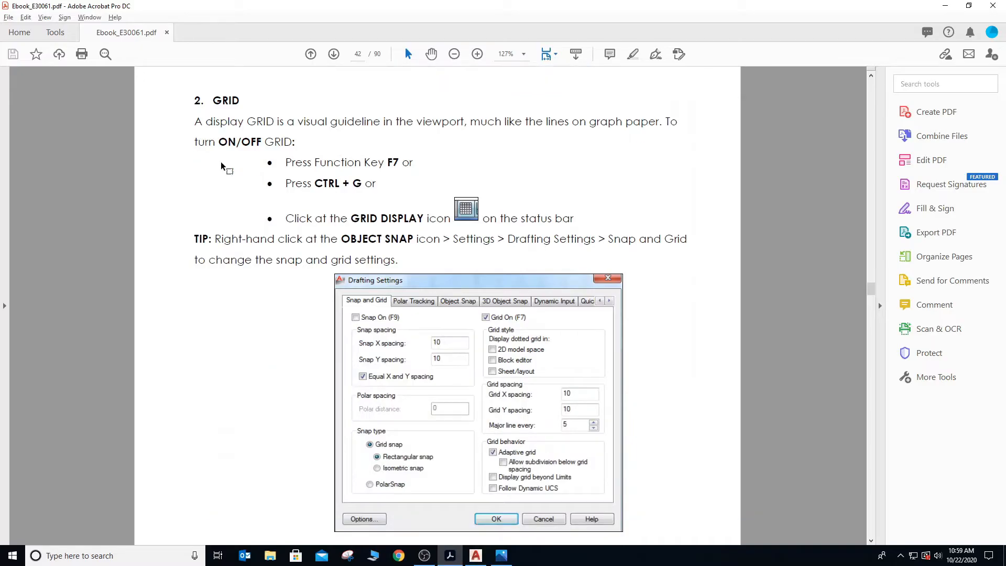
{"action": "scroll", "coordinate": [220, 166], "scroll_direction": "down", "scroll_amount": 18}
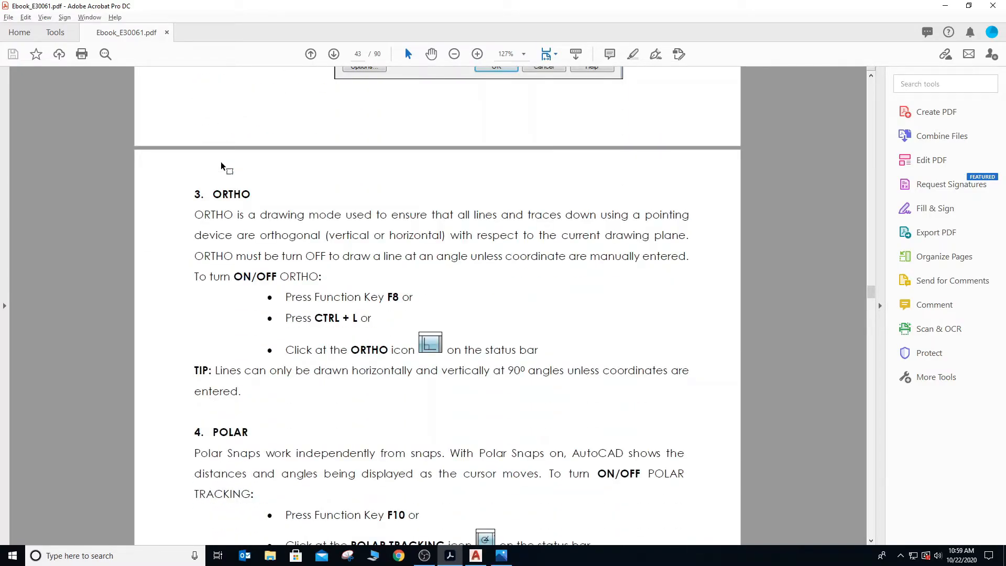
{"action": "scroll", "coordinate": [220, 165], "scroll_direction": "down", "scroll_amount": 8}
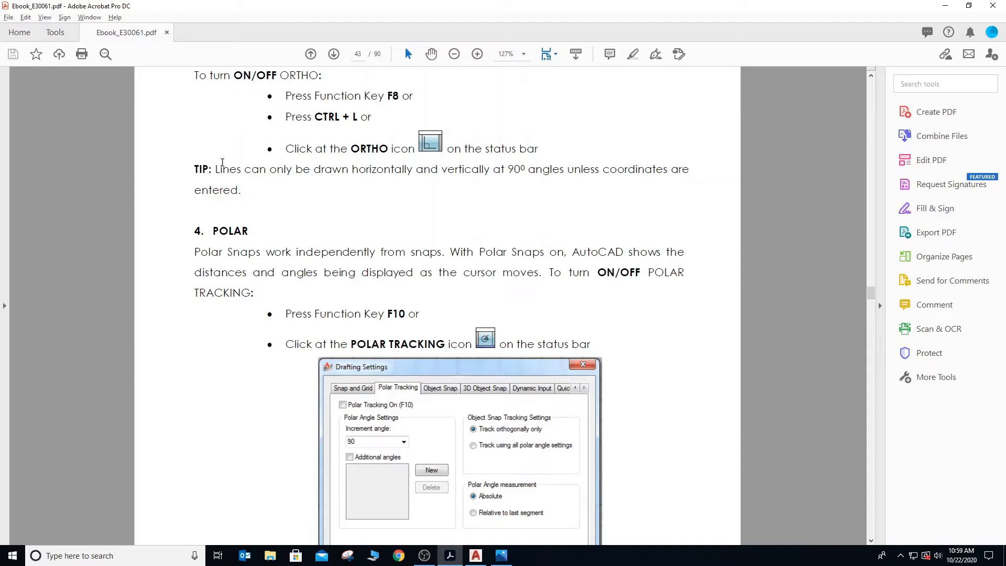
{"action": "scroll", "coordinate": [222, 163], "scroll_direction": "up", "scroll_amount": 20}
{"action": "scroll", "coordinate": [220, 184], "scroll_direction": "up", "scroll_amount": 20}
{"action": "scroll", "coordinate": [215, 178], "scroll_direction": "up", "scroll_amount": 11}
{"action": "scroll", "coordinate": [215, 181], "scroll_direction": "down", "scroll_amount": 9}
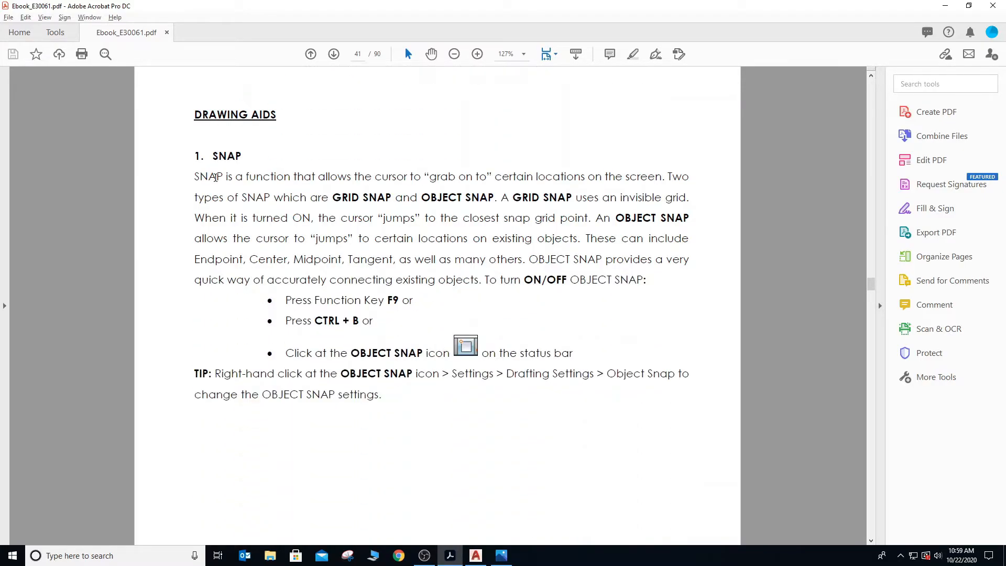
- Switch to AutoCAD and review the status bar customization list, checking the Snap Mode and 2D Object Snap entries
{"action": "key", "text": "alt+Tab"}
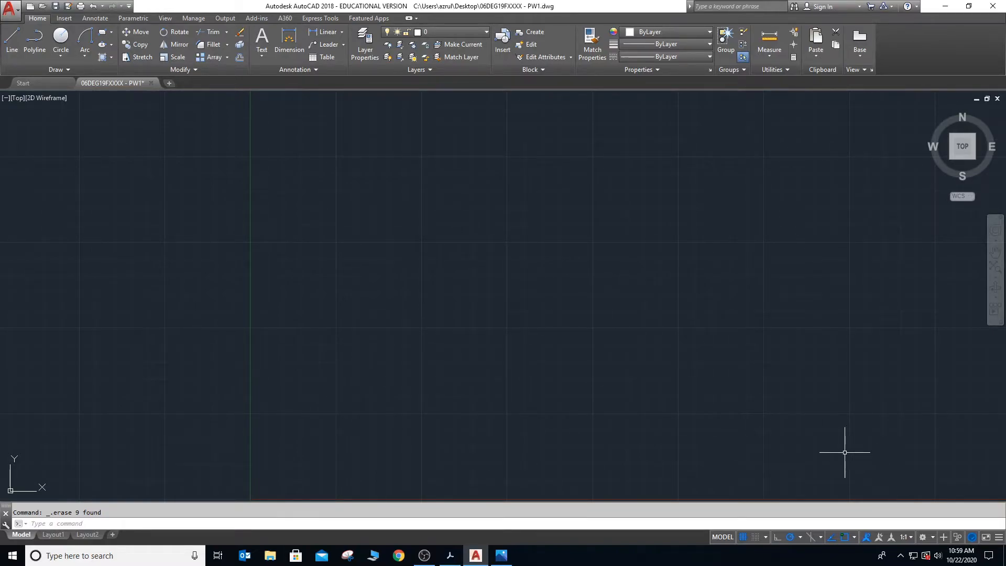
{"action": "left_click", "coordinate": [999, 537]}
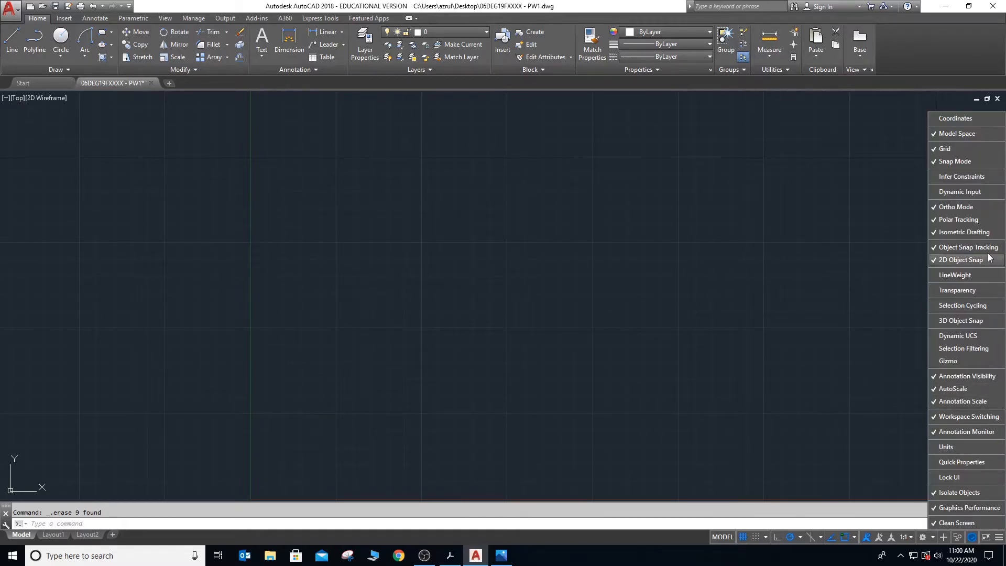
{"action": "left_click", "coordinate": [958, 160]}
{"action": "left_click", "coordinate": [958, 161]}
{"action": "left_click", "coordinate": [817, 343]}
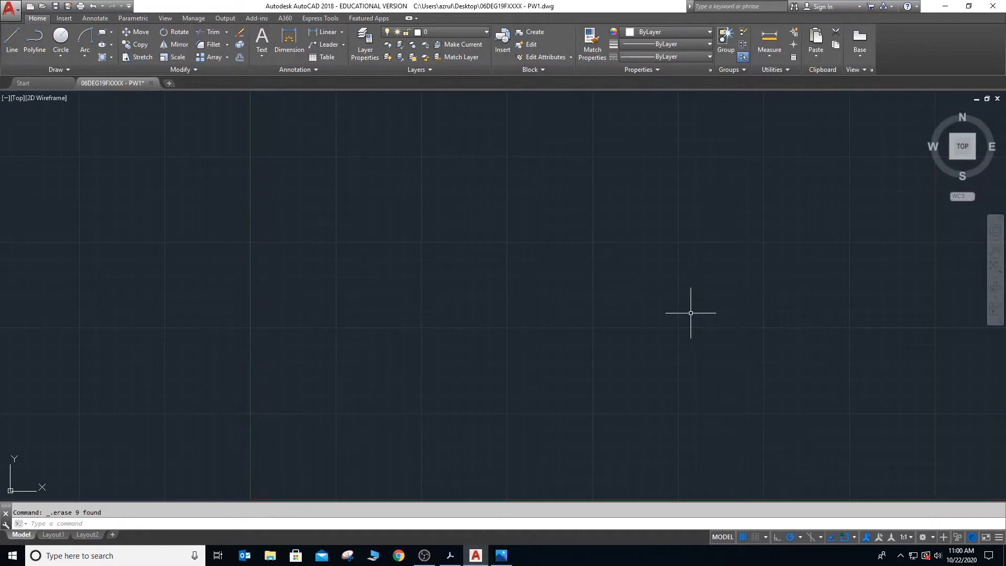
- Turn on snap mode and open the Object Snap modes in Drafting Settings
{"action": "key", "text": "F9"}
{"action": "left_click", "coordinate": [765, 537]}
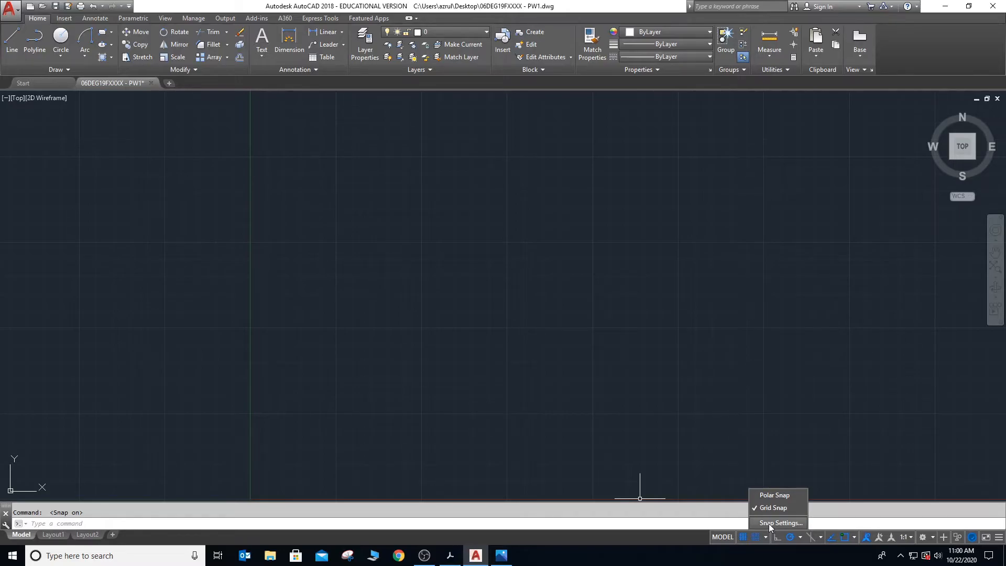
{"action": "left_click", "coordinate": [768, 523]}
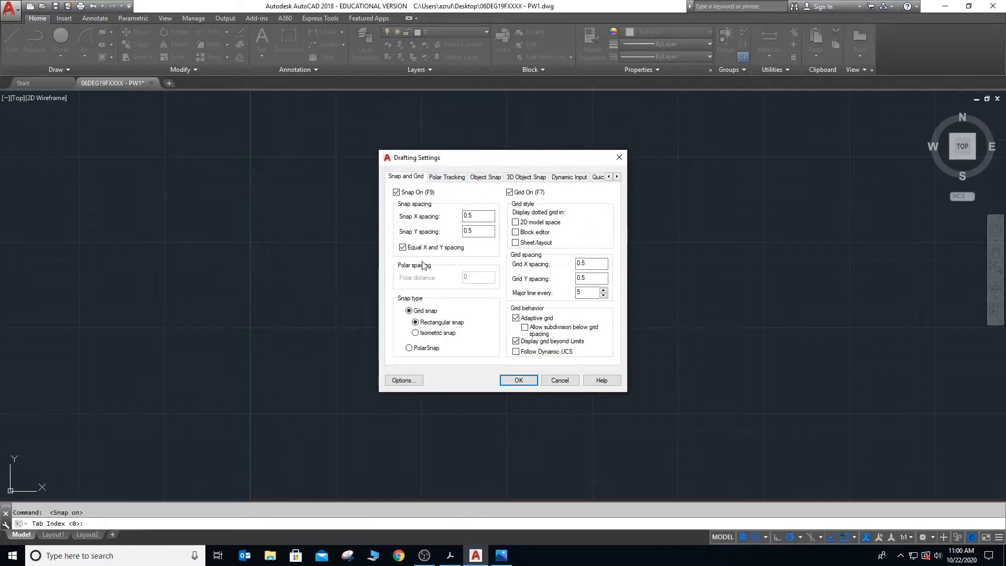
{"action": "left_click", "coordinate": [482, 181]}
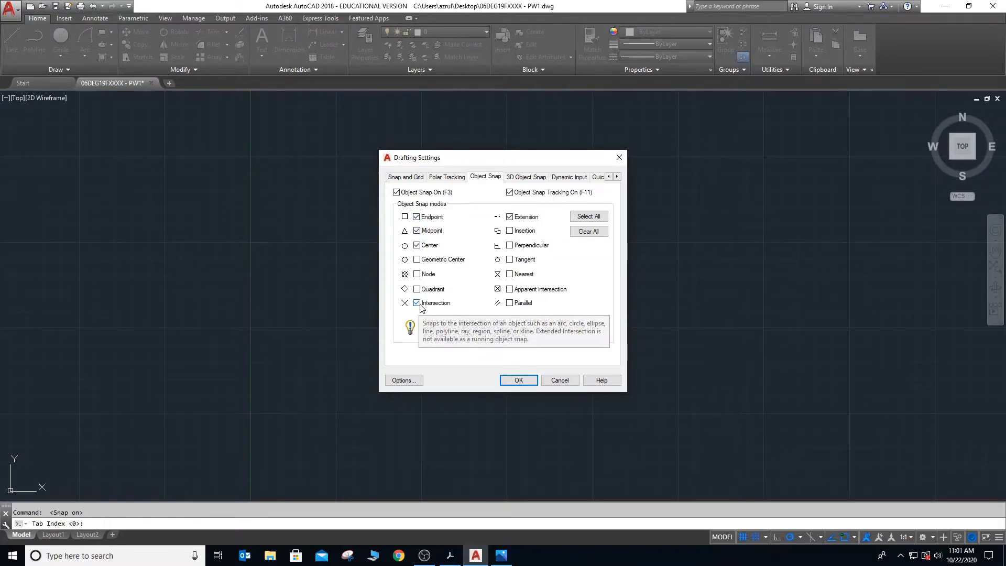
- Toggle the Tangent and Midpoint object snap modes, keep Midpoint enabled, and accept the drafting settings
{"action": "left_click", "coordinate": [509, 260]}
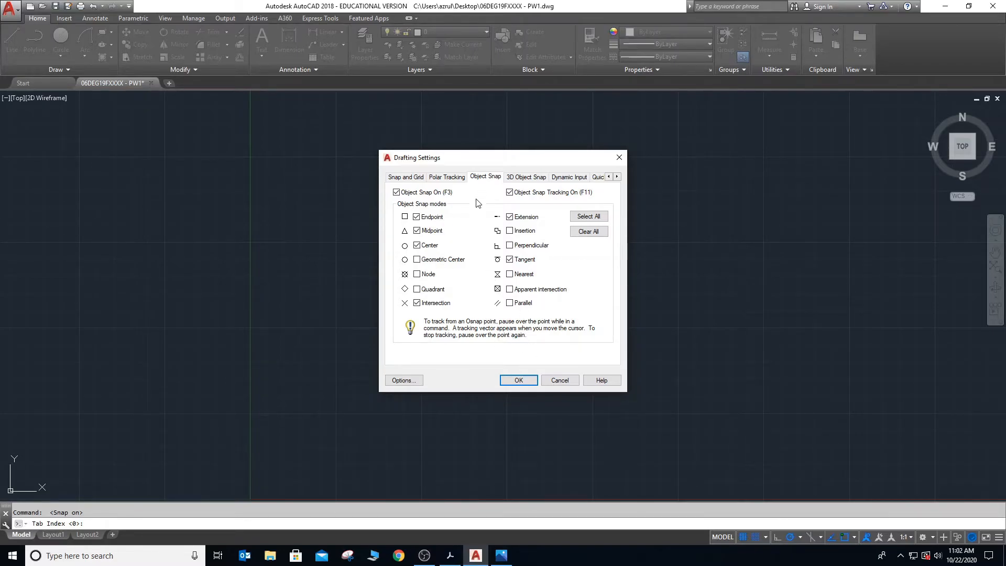
{"action": "left_click", "coordinate": [417, 231]}
{"action": "left_click", "coordinate": [510, 259]}
{"action": "left_click", "coordinate": [418, 231]}
{"action": "left_click", "coordinate": [518, 380]}
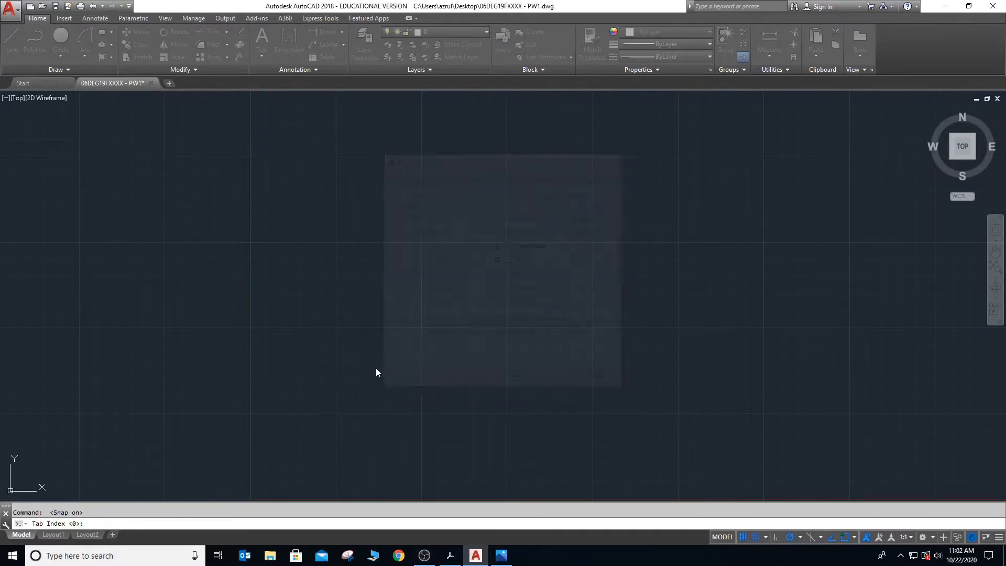
- Draw a long horizontal line rightward from about 47,197 in the empty drawing area
{"action": "left_click", "coordinate": [8, 41]}
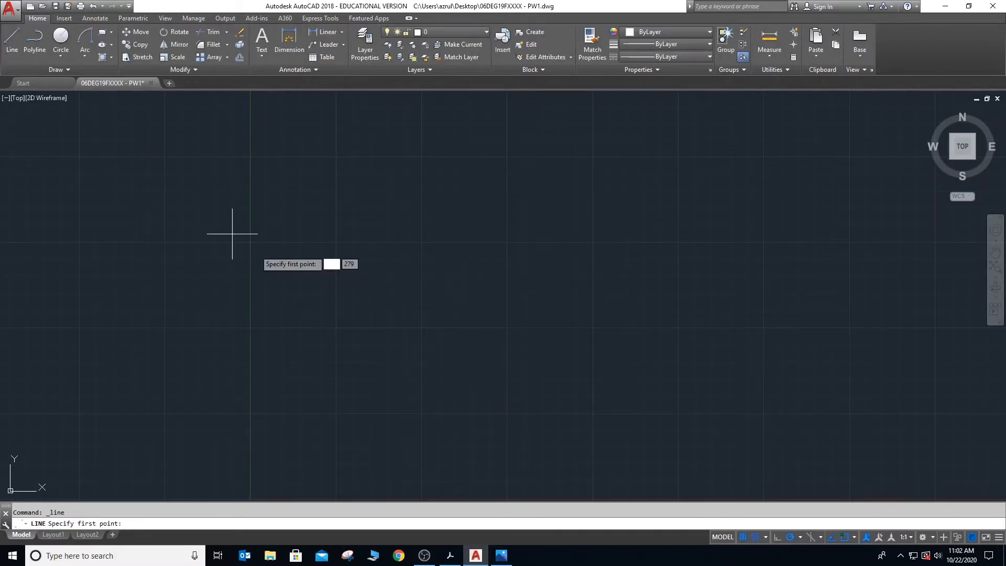
{"action": "left_click", "coordinate": [315, 230]}
{"action": "left_click", "coordinate": [609, 229]}
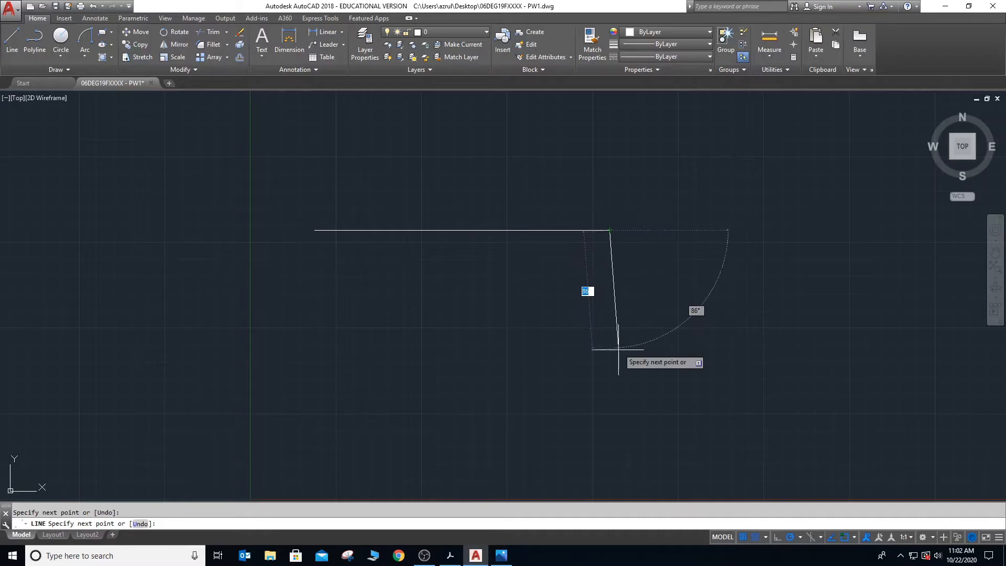
{"action": "key", "text": "Escape"}
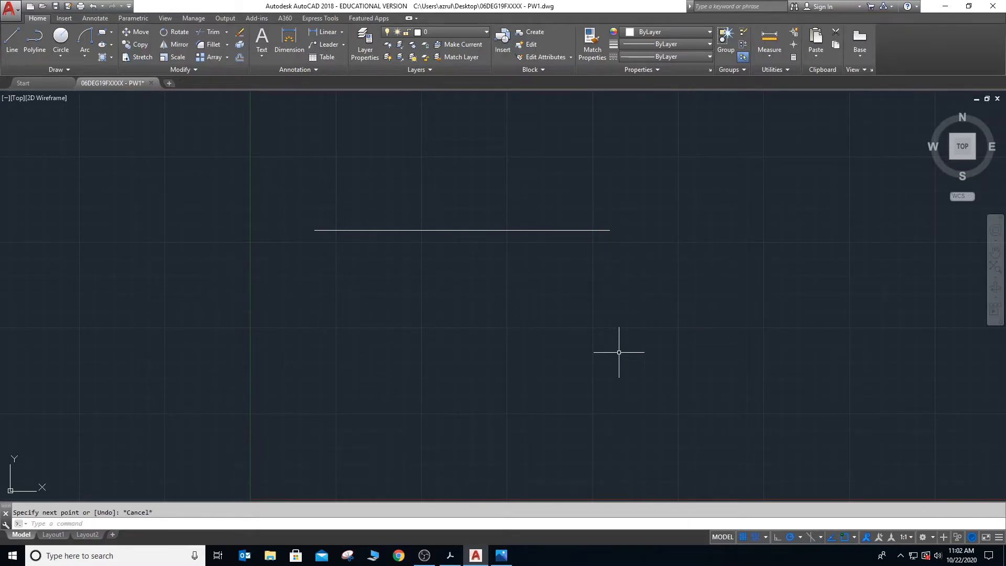
- Draw a vertical line downward from the midpoint of the horizontal line
{"action": "type", "text": "l"}
{"action": "key", "text": "Return"}
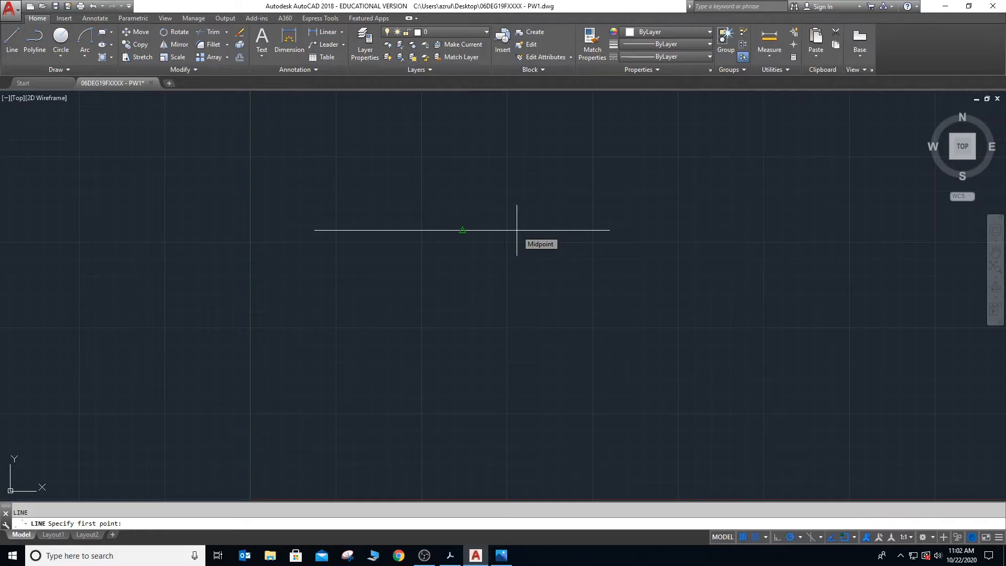
{"action": "left_click", "coordinate": [462, 230]}
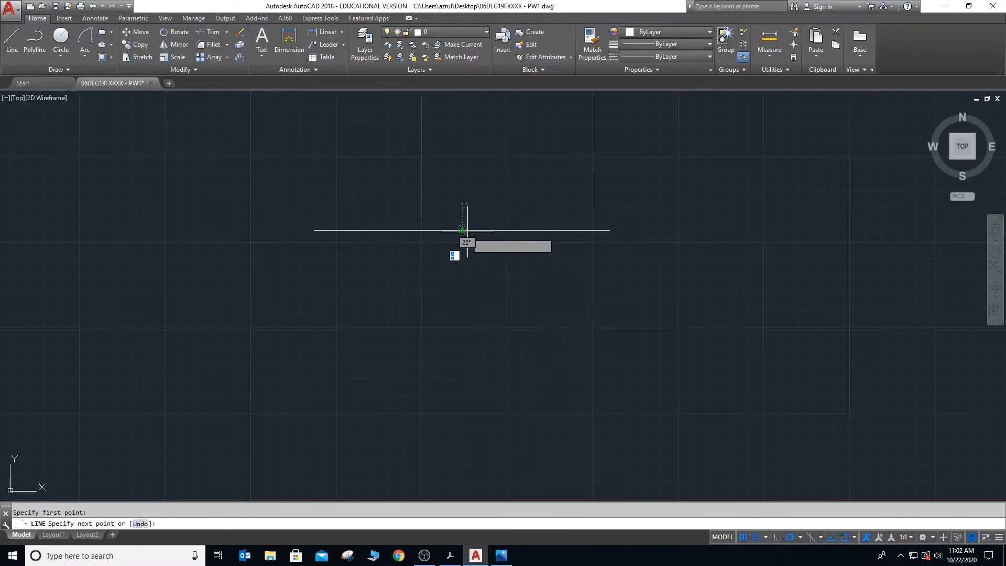
{"action": "left_click", "coordinate": [462, 370]}
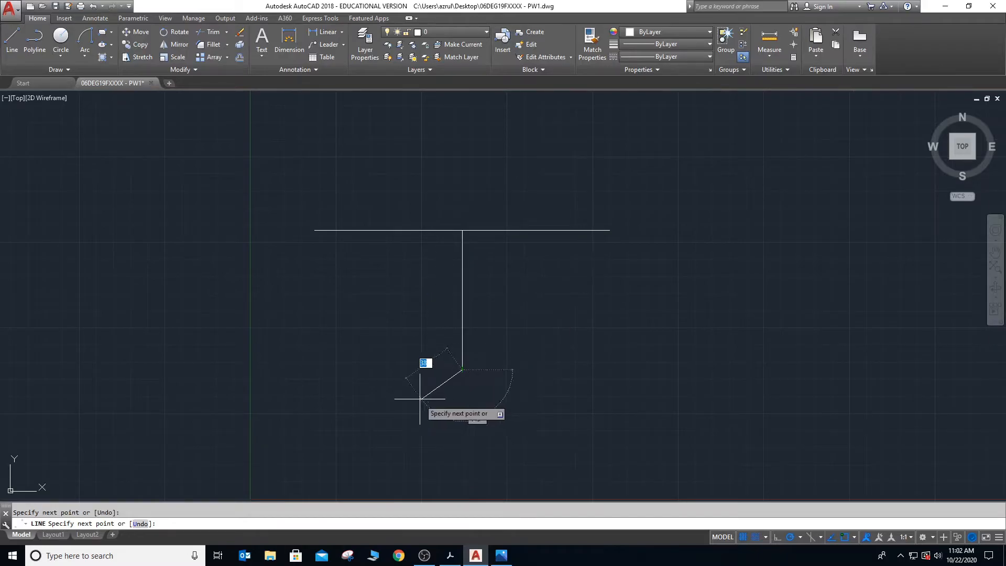
{"action": "key", "text": "Escape"}
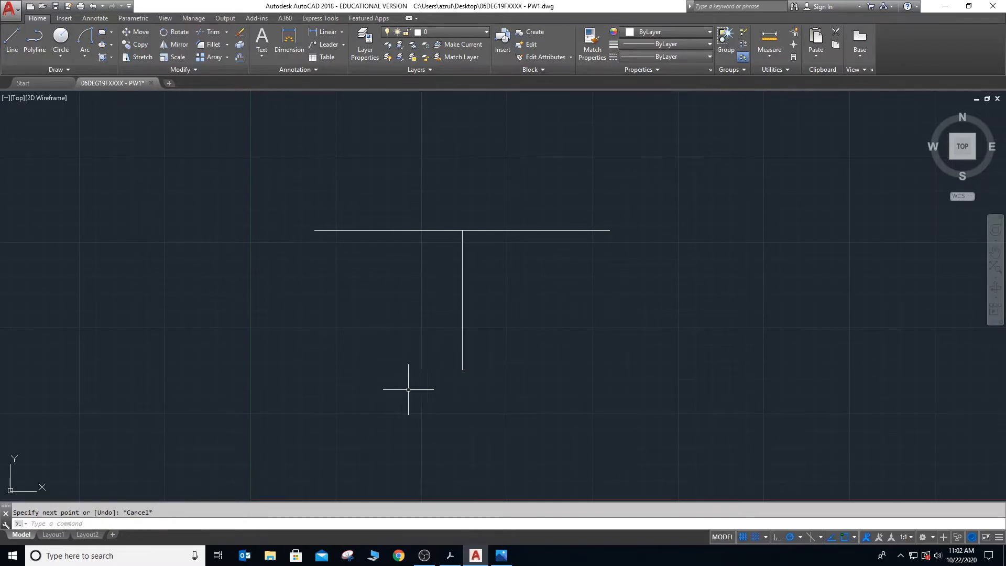
- Draw a diagonal line about 148 units long from the horizontal line's left endpoint to the vertical line's lower endpoint
{"action": "key", "text": "Return"}
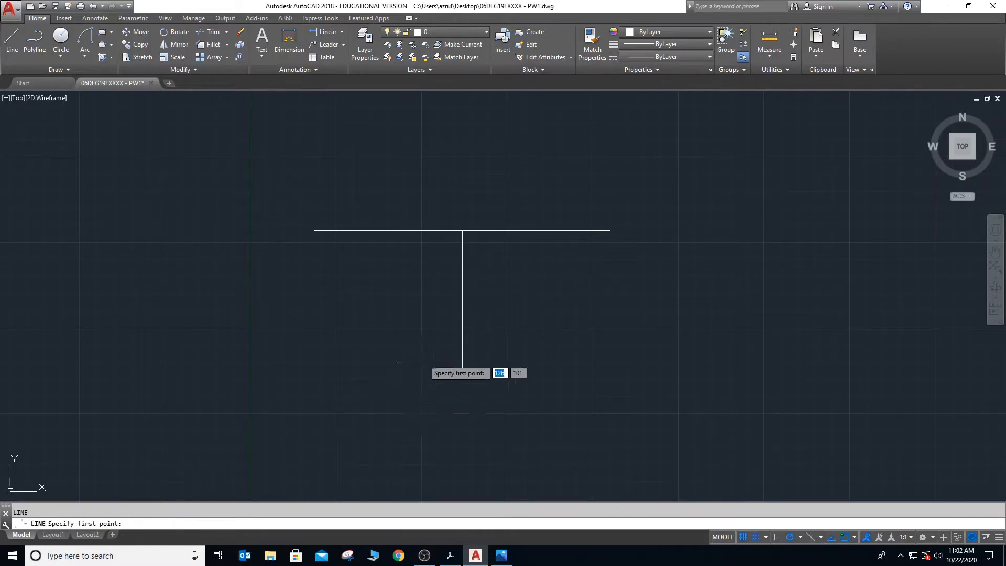
{"action": "left_click", "coordinate": [315, 229]}
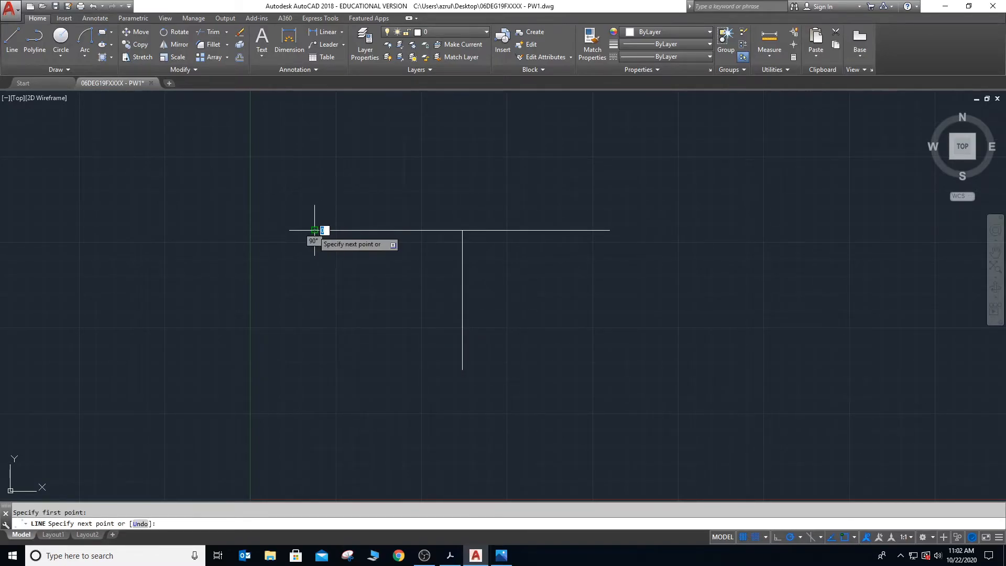
{"action": "left_click", "coordinate": [462, 370]}
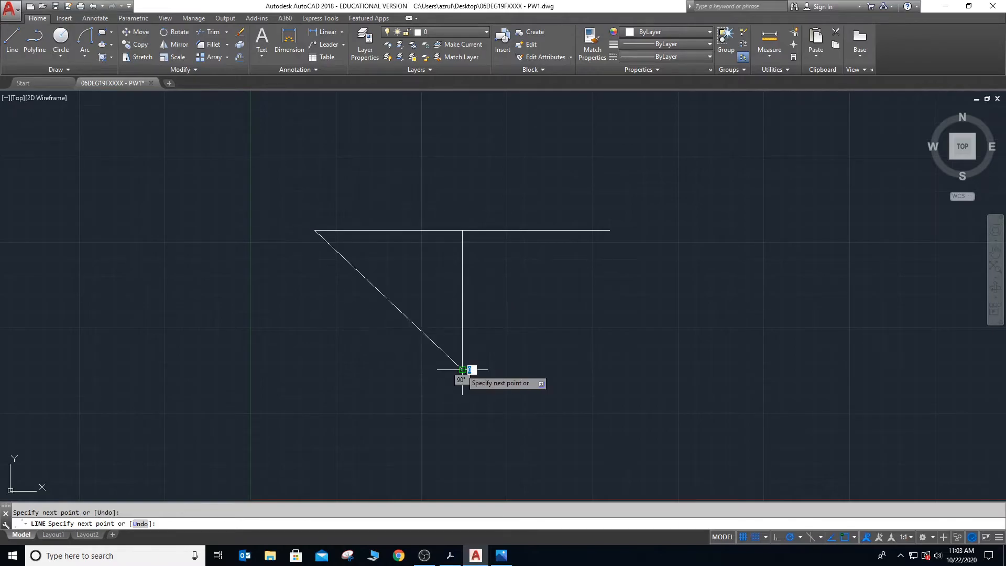
{"action": "key", "text": "Escape"}
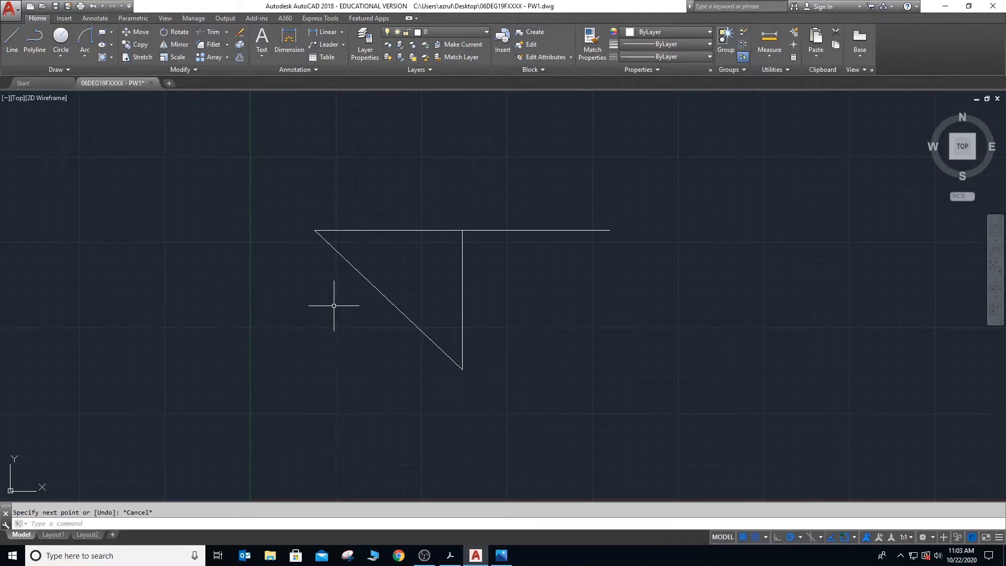
- Draw a circle with a radius of about 51 units to the left of the connected lines
{"action": "left_click", "coordinate": [61, 37]}
{"action": "left_click", "coordinate": [140, 252]}
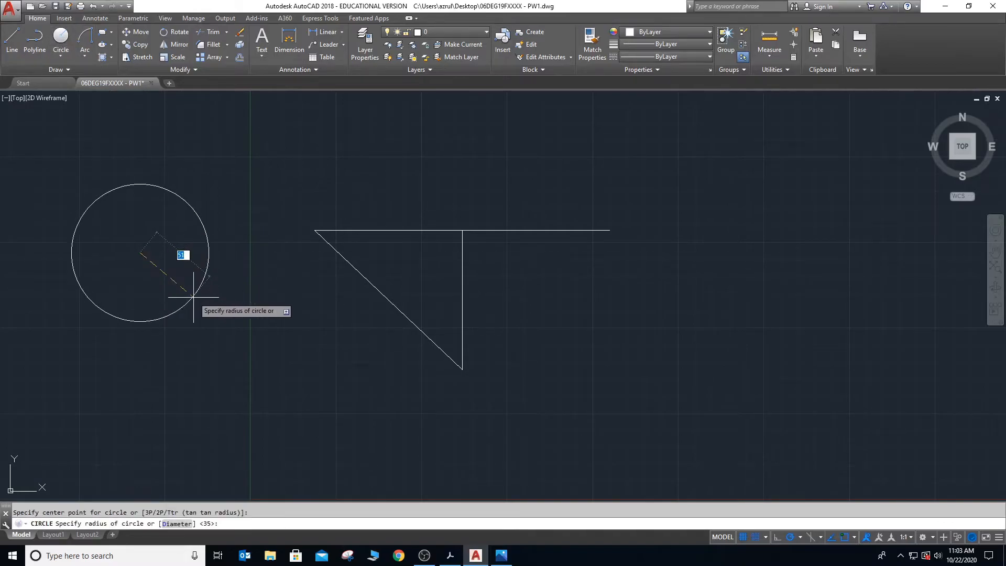
{"action": "left_click", "coordinate": [198, 292]}
{"action": "key", "text": "Escape"}
- Draw a line from the circle's center to the left endpoint of the horizontal line
{"action": "type", "text": "l"}
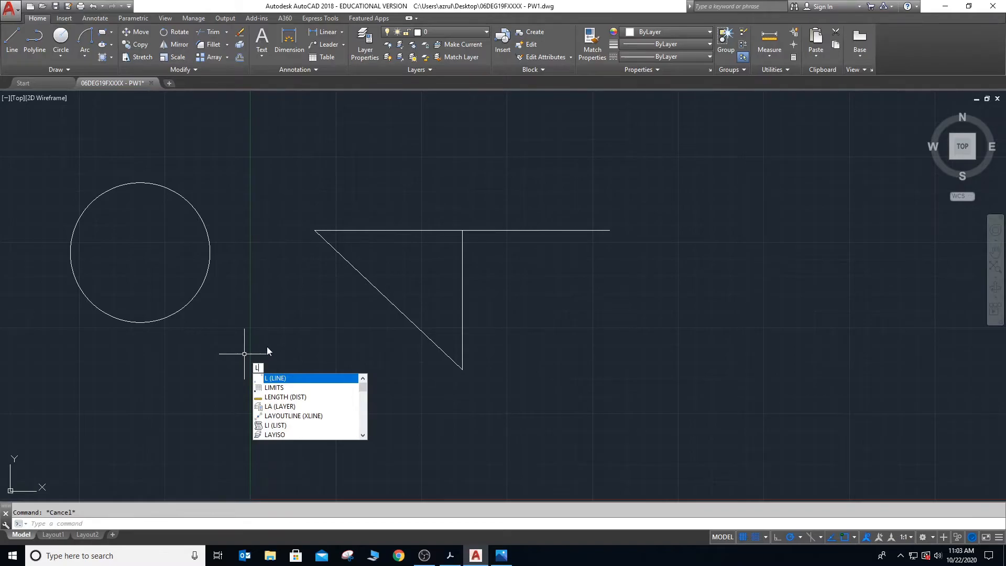
{"action": "key", "text": "Return"}
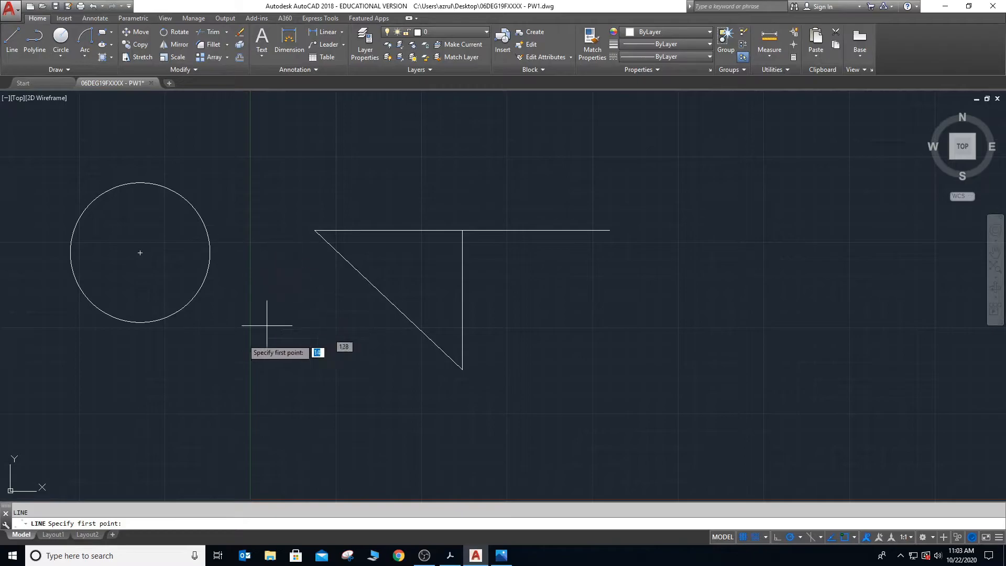
{"action": "left_click", "coordinate": [140, 253]}
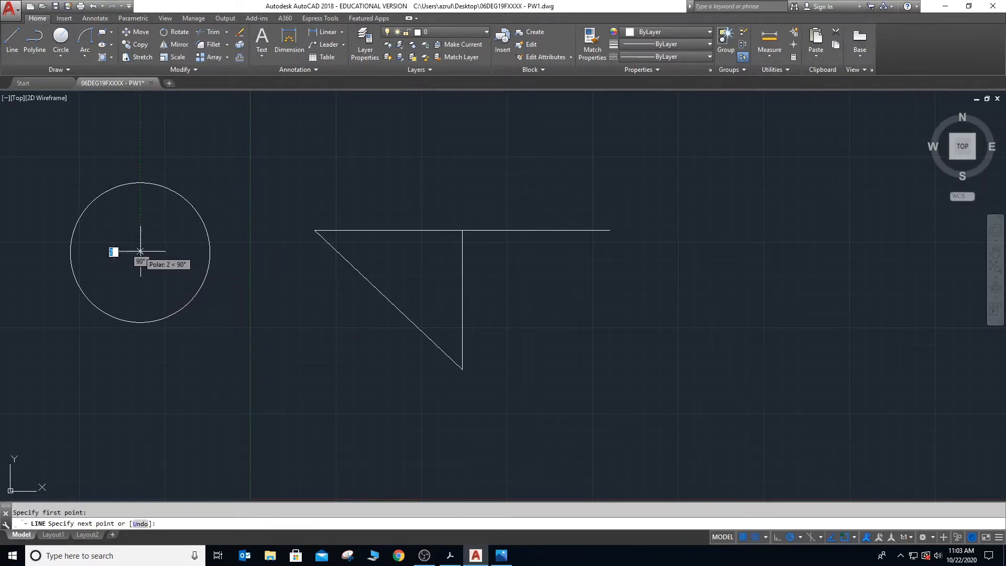
{"action": "left_click", "coordinate": [314, 230]}
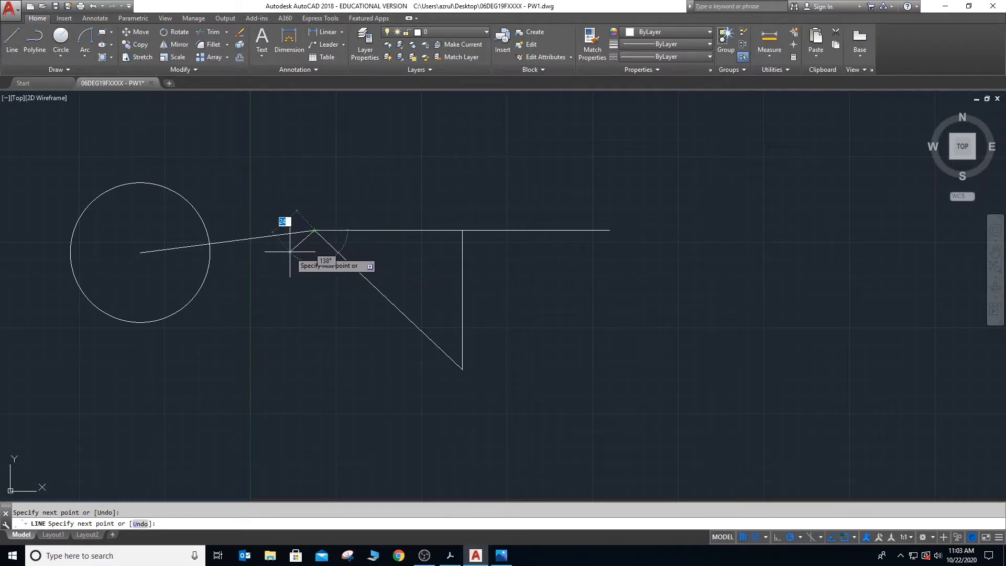
{"action": "key", "text": "Escape"}
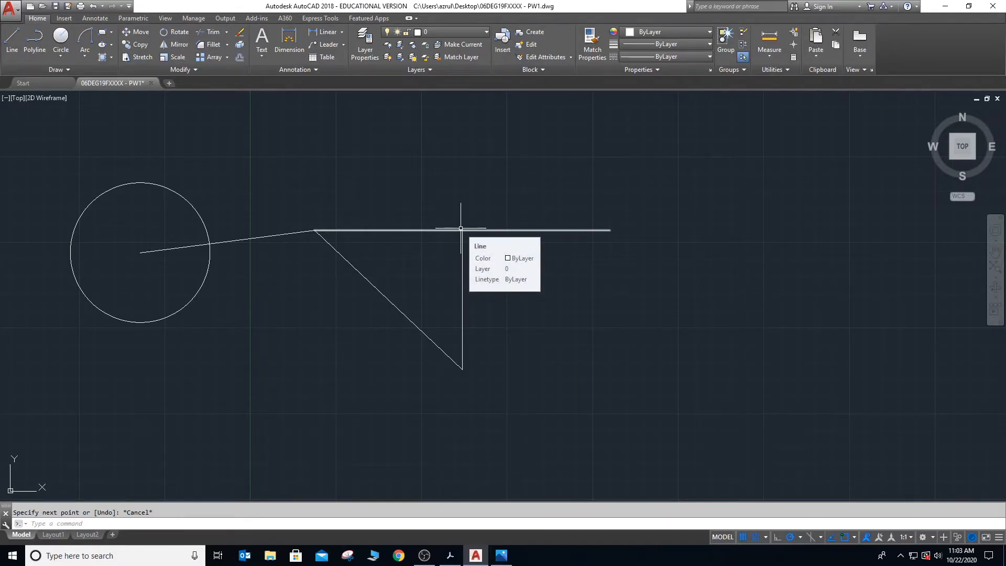
- Read the Object Snap settings and Grid section in Ebook_E30061.pdf in Adobe Acrobat, and return to the AutoCAD drawing
{"action": "key", "text": "alt+Tab"}
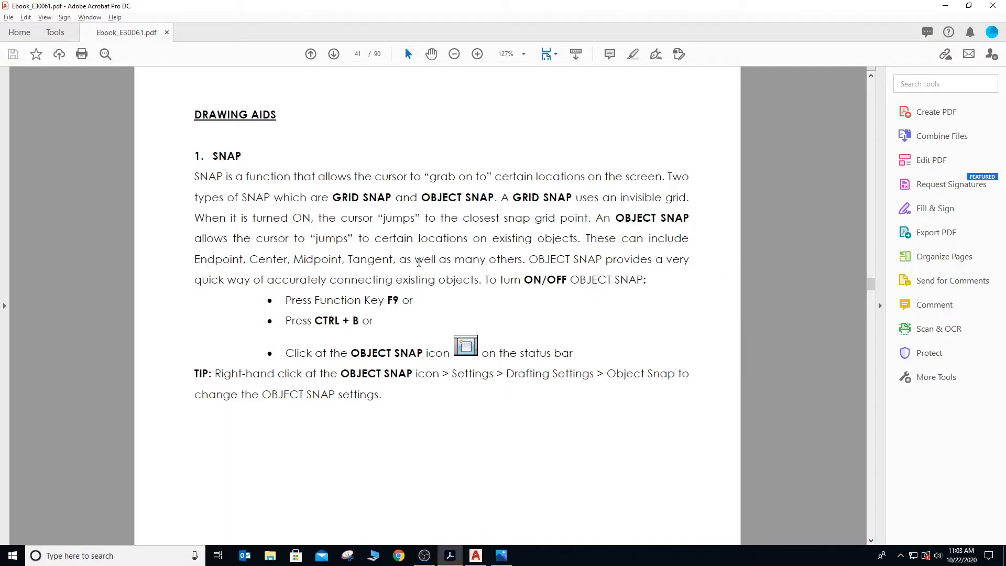
{"action": "scroll", "coordinate": [418, 262], "scroll_direction": "down", "scroll_amount": 10}
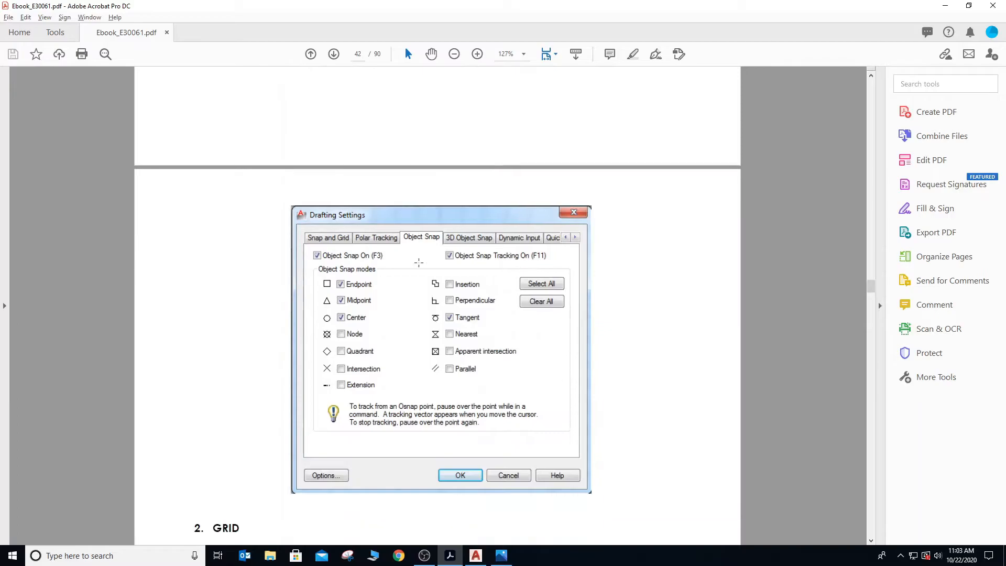
{"action": "scroll", "coordinate": [419, 262], "scroll_direction": "down", "scroll_amount": 2}
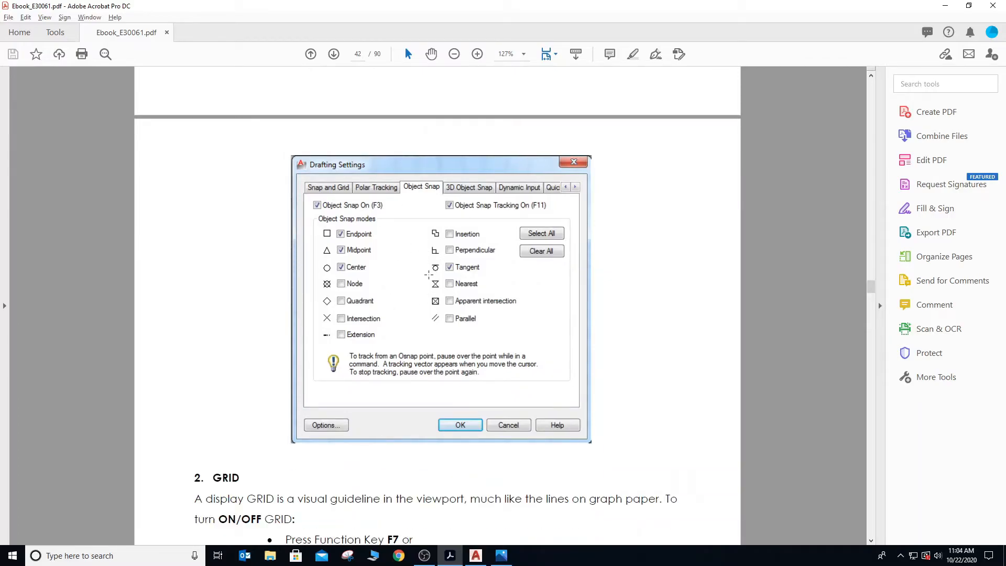
{"action": "scroll", "coordinate": [428, 274], "scroll_direction": "down", "scroll_amount": 11}
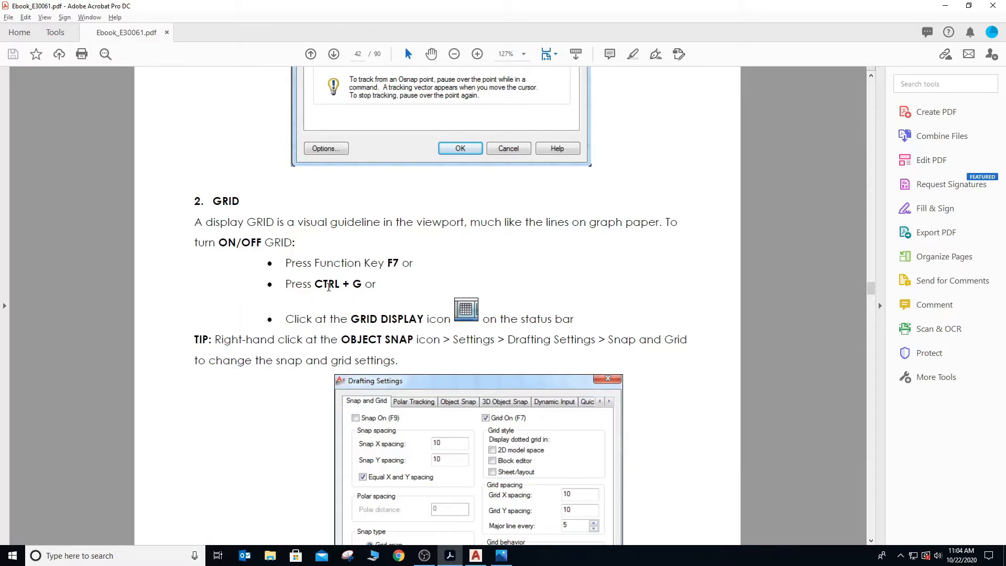
{"action": "scroll", "coordinate": [375, 273], "scroll_direction": "down", "scroll_amount": 1}
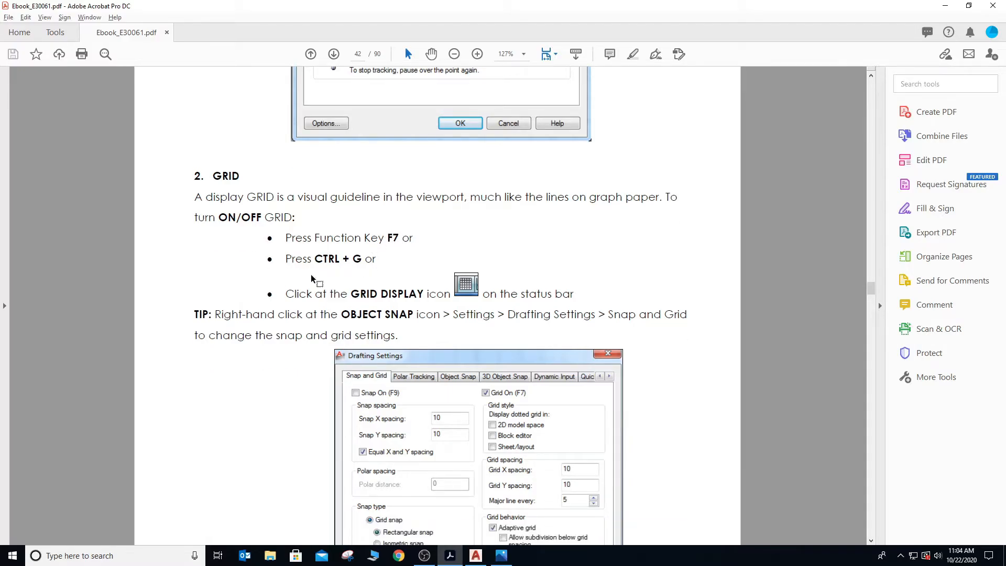
{"action": "scroll", "coordinate": [456, 285], "scroll_direction": "down", "scroll_amount": 3}
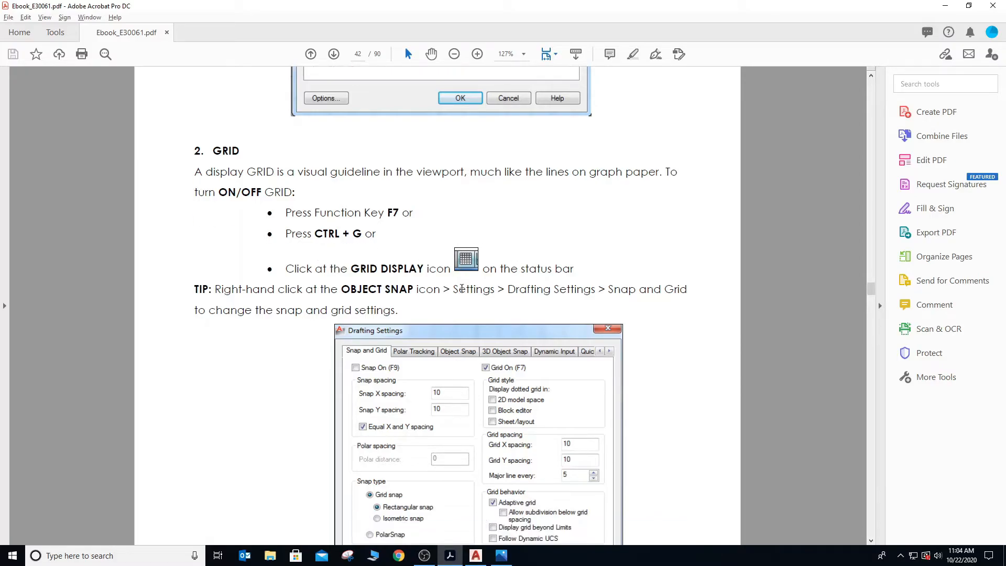
{"action": "scroll", "coordinate": [461, 288], "scroll_direction": "down", "scroll_amount": 1}
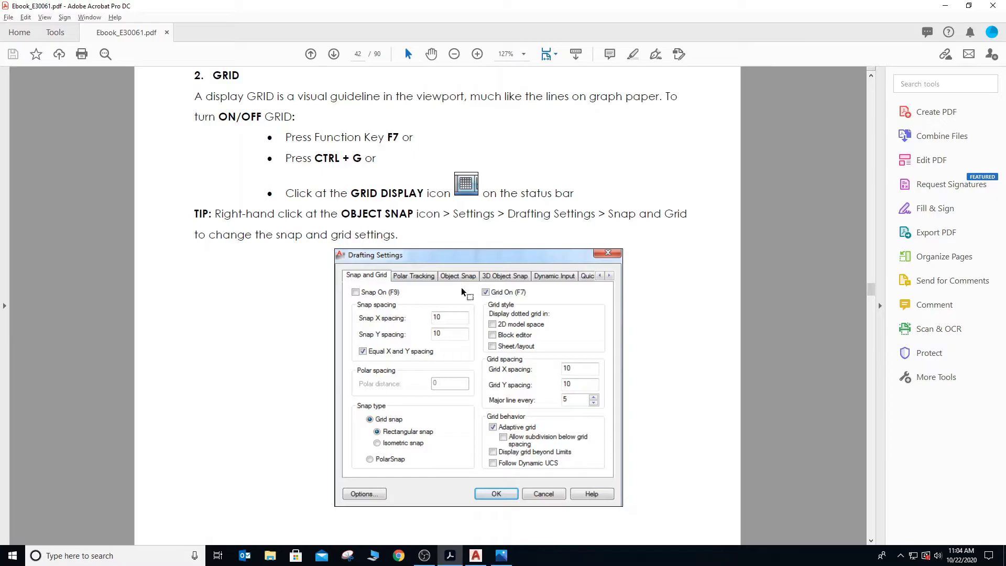
{"action": "key", "text": "alt+Tab"}
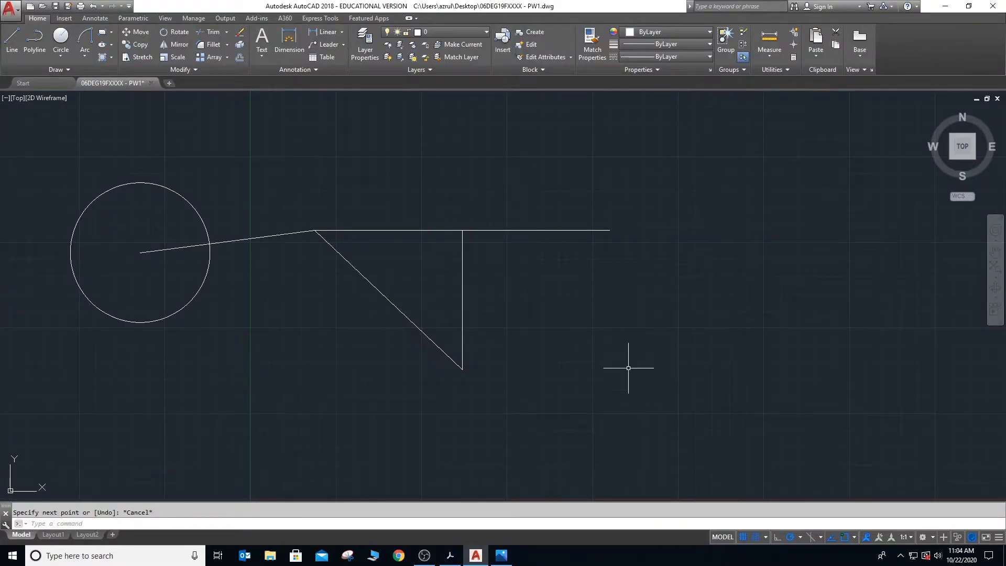
- Turn the grid display off and on again twice to compare the drawing area
{"action": "left_click", "coordinate": [744, 537]}
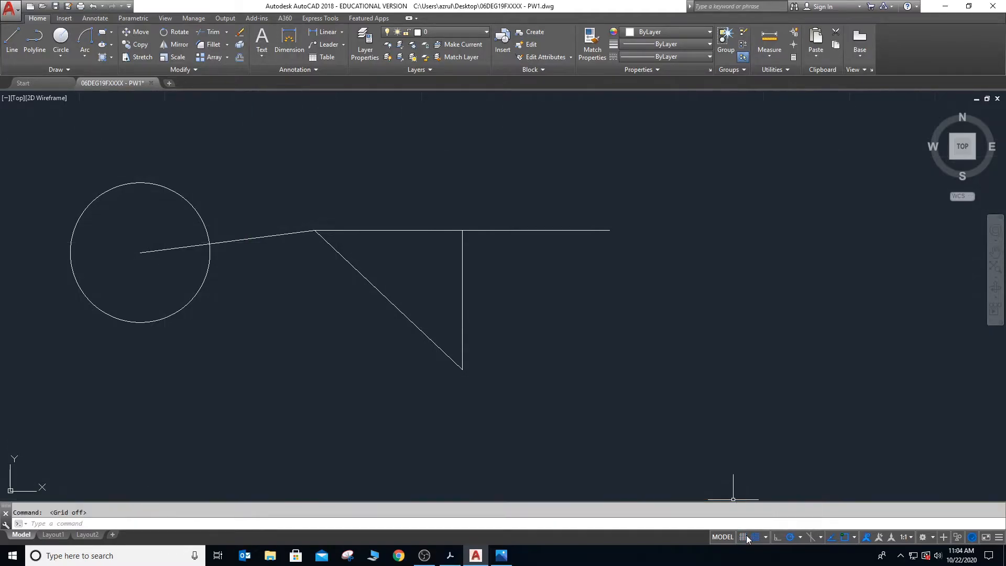
{"action": "left_click", "coordinate": [745, 537]}
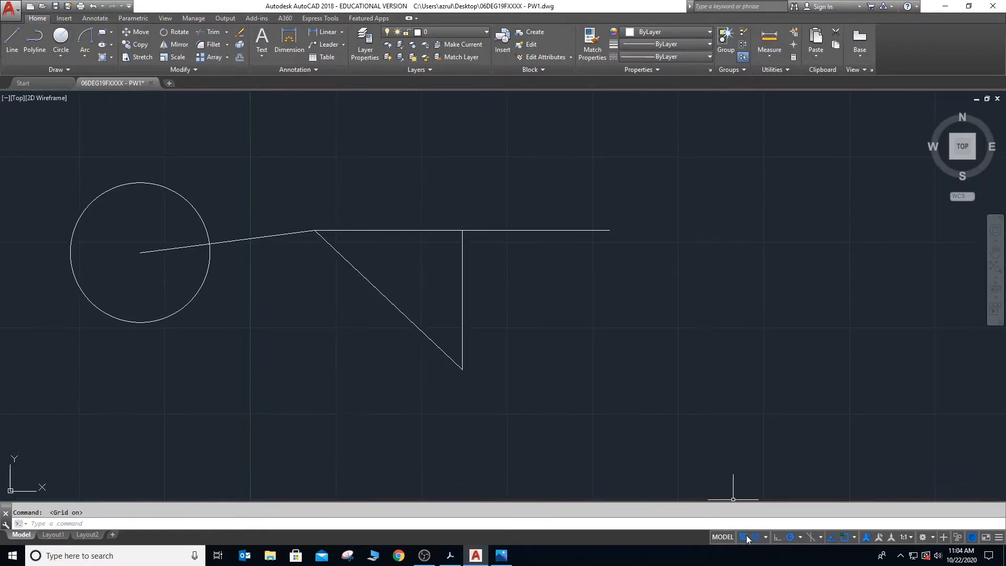
{"action": "left_click", "coordinate": [744, 538]}
{"action": "left_click", "coordinate": [744, 538]}
- Set both the grid X spacing and grid Y spacing to 10 in the snap and grid settings
{"action": "left_click", "coordinate": [765, 539]}
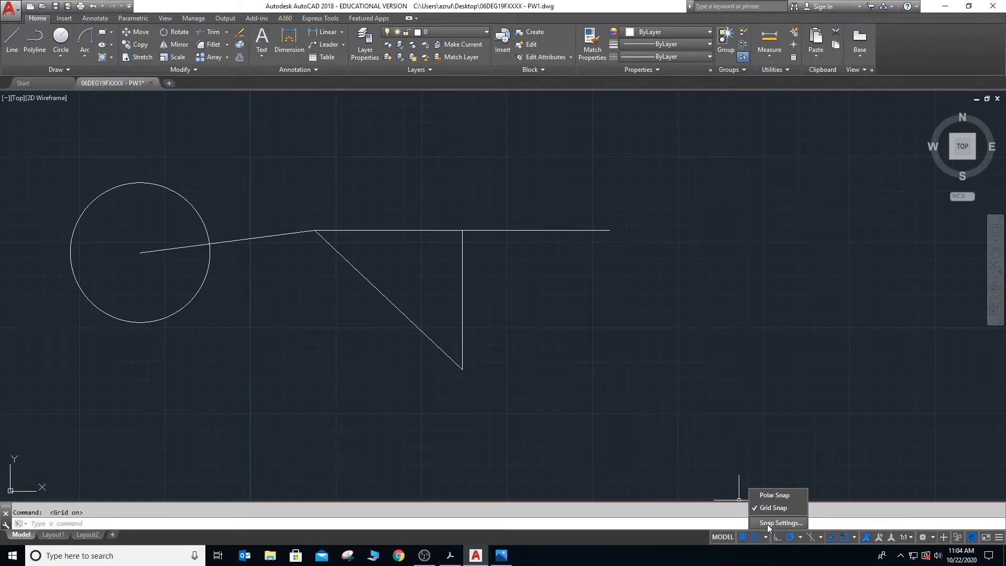
{"action": "left_click", "coordinate": [767, 522]}
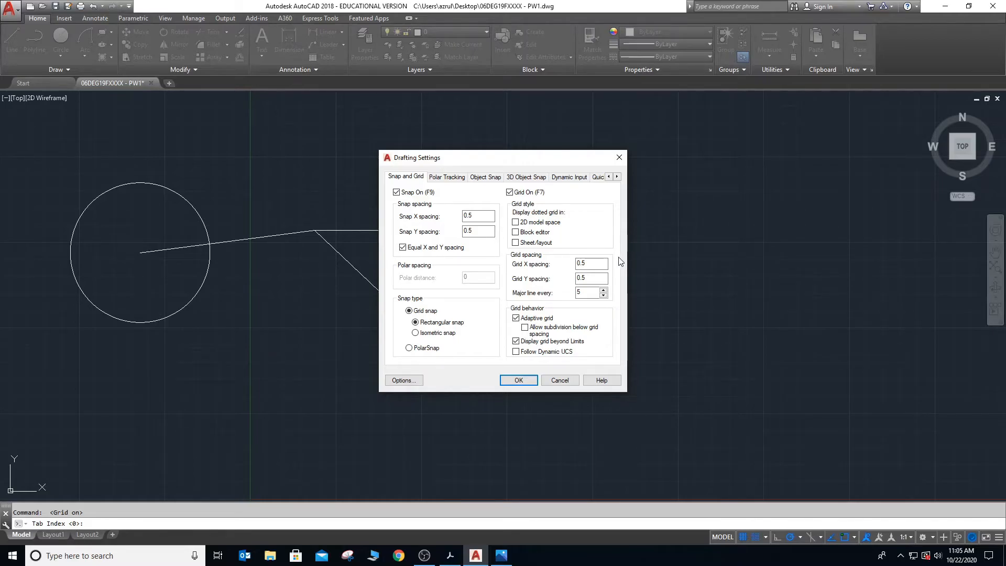
{"action": "left_click_drag", "start_coordinate": [603, 264], "coordinate": [574, 267]}
{"action": "type", "text": "10"}
{"action": "left_click", "coordinate": [588, 280]}
{"action": "left_click_drag", "start_coordinate": [588, 281], "coordinate": [576, 281]}
{"action": "key", "text": "Left"}
{"action": "left_click", "coordinate": [530, 380]}
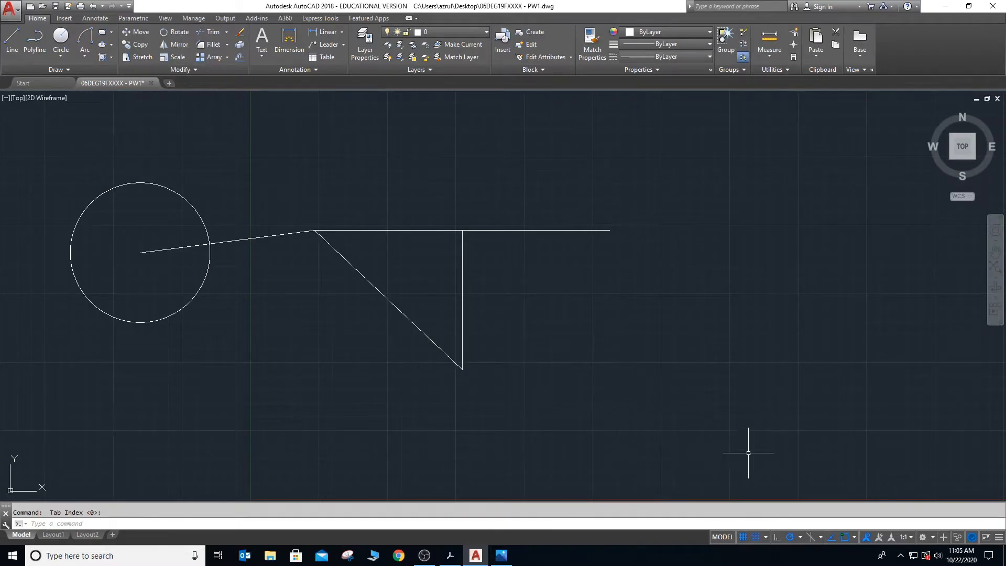
- Try a grid X and Y spacing of 0.5 with Adaptive grid off in the drafting settings
{"action": "left_click", "coordinate": [765, 536]}
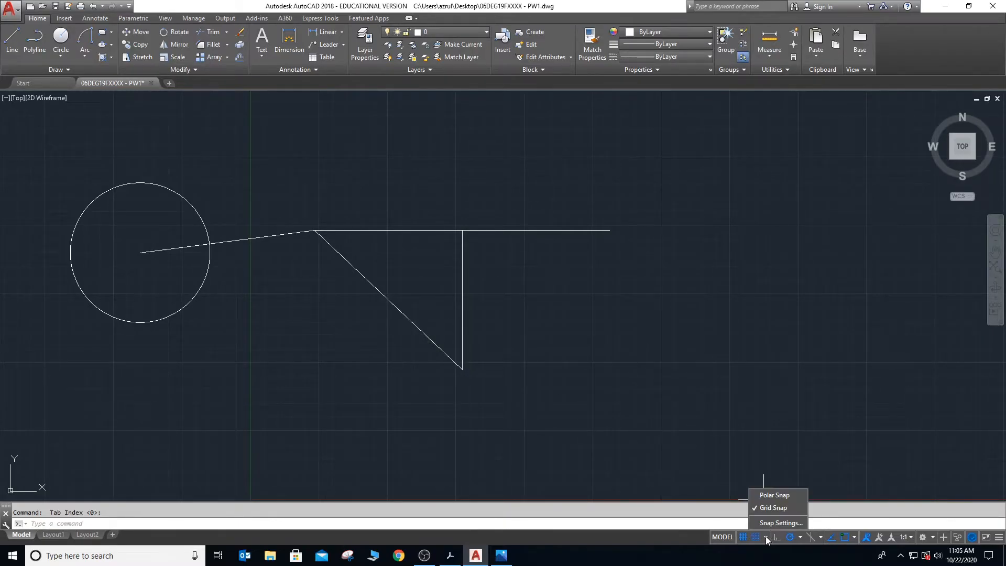
{"action": "left_click", "coordinate": [766, 523]}
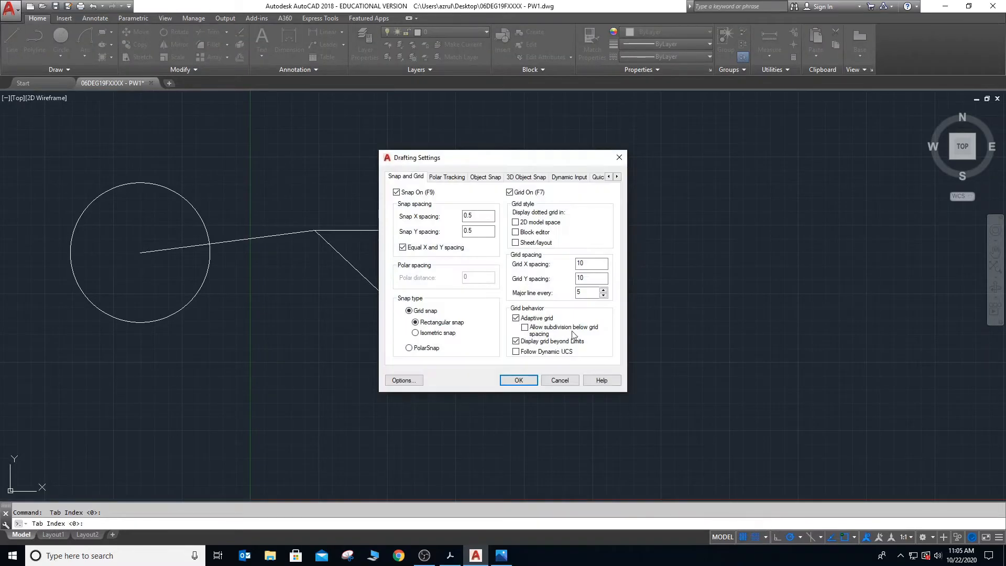
{"action": "double_click", "coordinate": [480, 220]}
{"action": "type", "text": "10"}
{"action": "double_click", "coordinate": [464, 216]}
{"action": "type", "text": "0"}
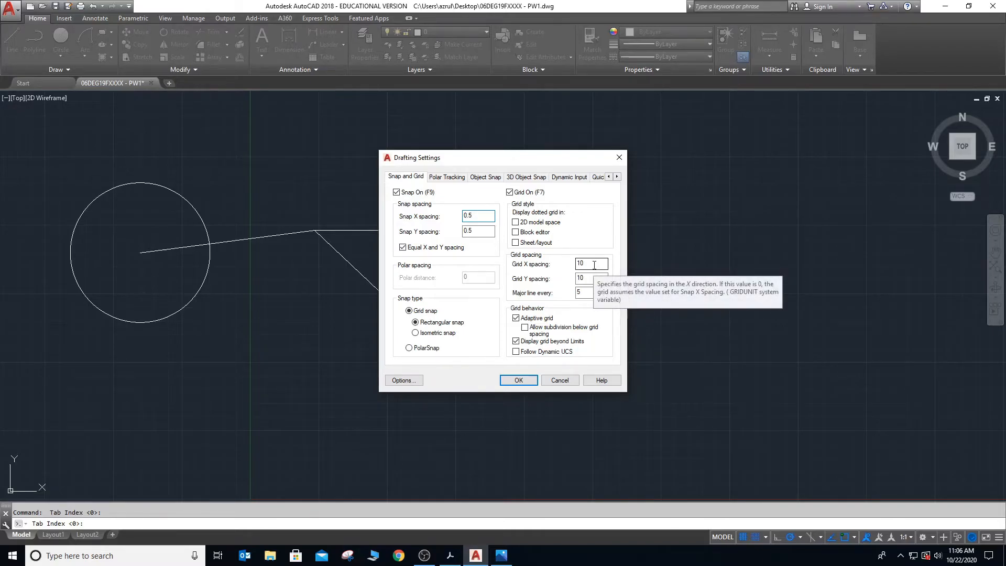
{"action": "double_click", "coordinate": [594, 265]}
{"action": "type", "text": "0."}
{"action": "key", "text": "Tab"}
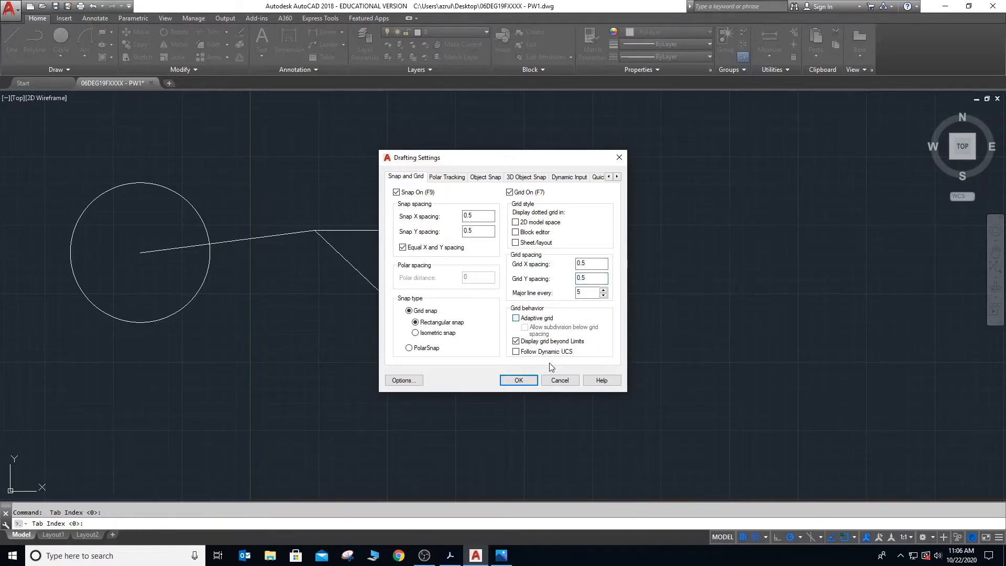
{"action": "key", "text": "Return"}
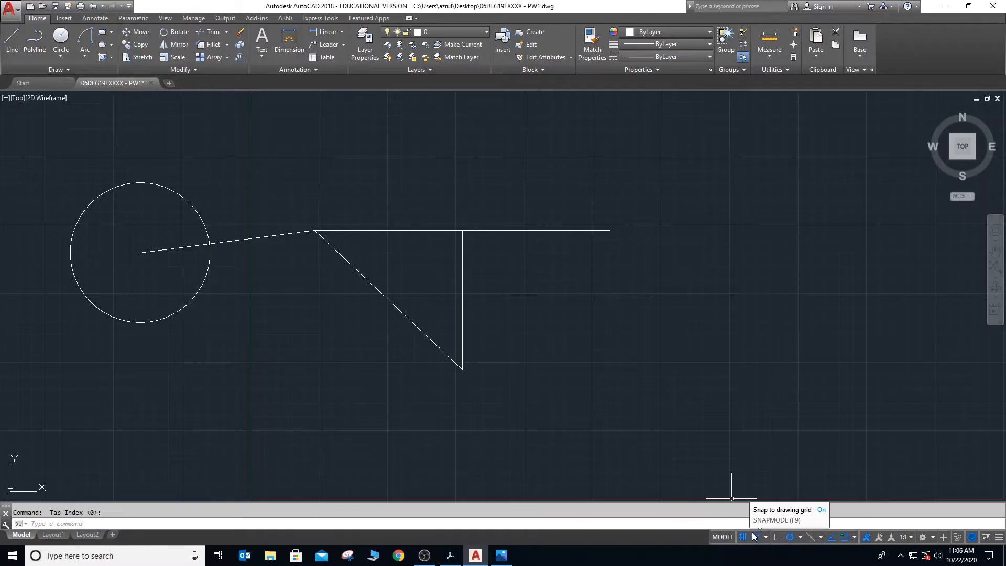
- Read the Ortho section in Ebook_E30061.pdf in Adobe Acrobat, and return to the AutoCAD drawing
{"action": "key", "text": "alt+Tab"}
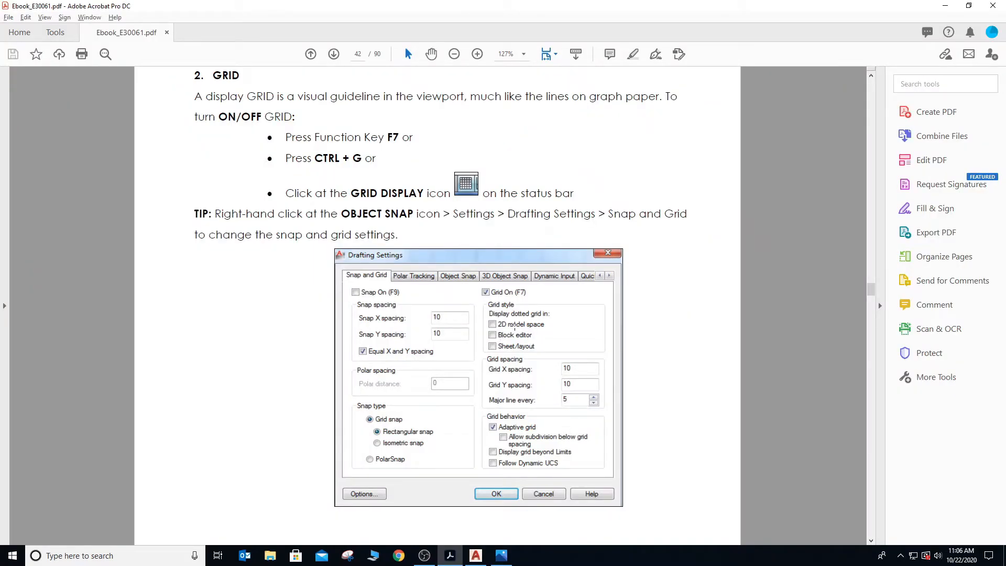
{"action": "scroll", "coordinate": [515, 326], "scroll_direction": "down", "scroll_amount": 5}
{"action": "scroll", "coordinate": [514, 326], "scroll_direction": "down", "scroll_amount": 3}
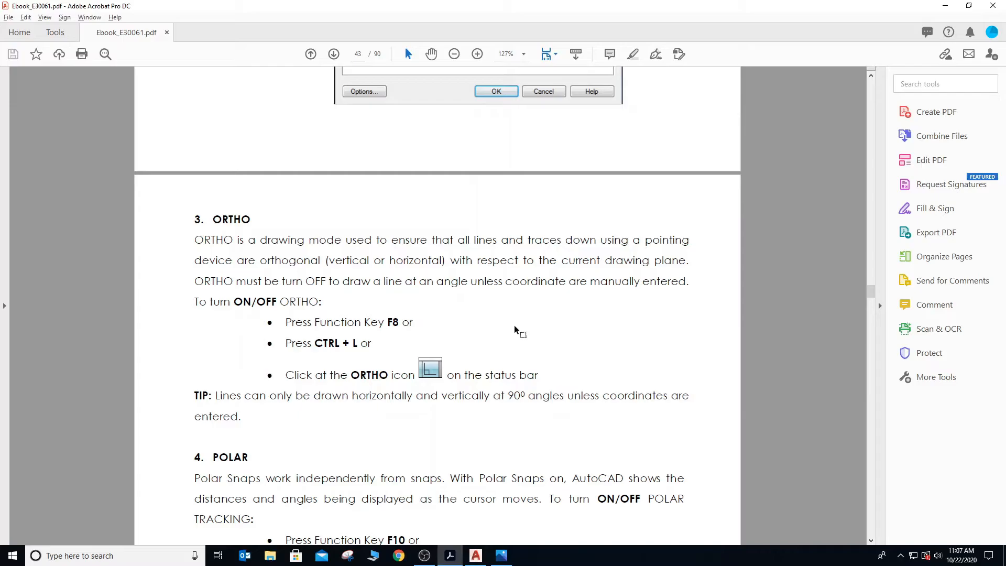
{"action": "key", "text": "alt+Tab"}
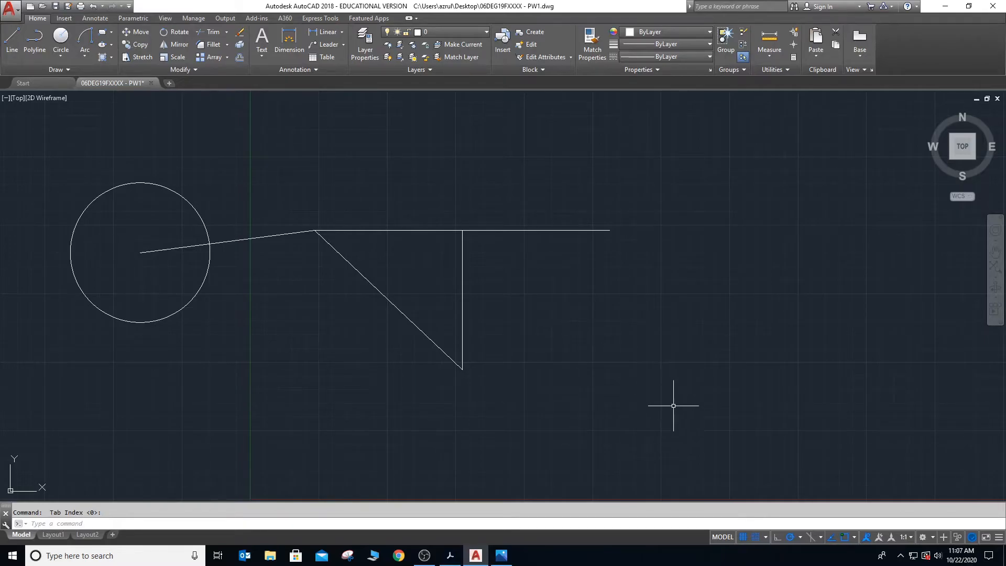
- Turn on Ortho, start a line to the right of the existing horizontal line, and toggle Ortho to compare its effect
{"action": "left_click", "coordinate": [775, 536]}
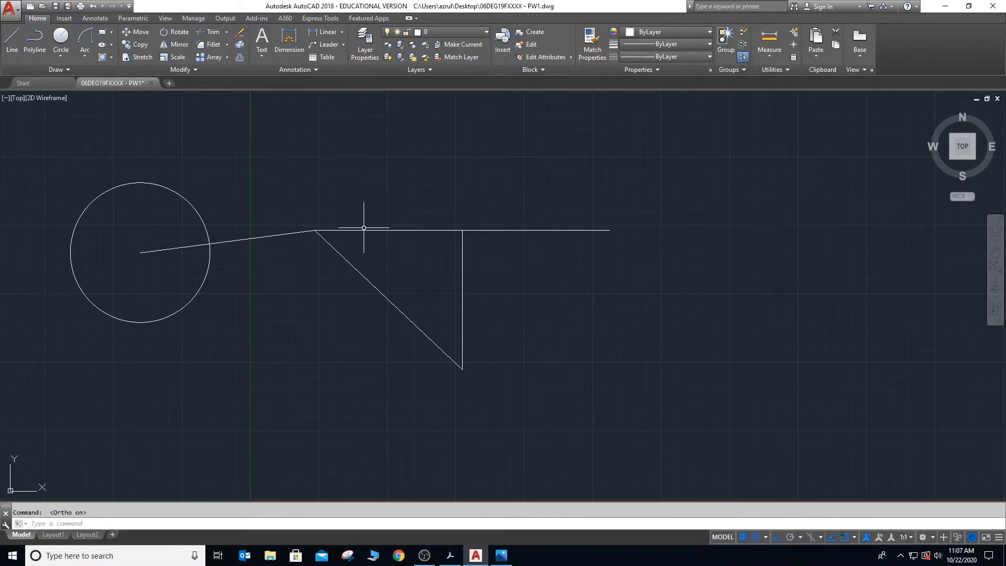
{"action": "key", "text": "Return"}
{"action": "left_click", "coordinate": [677, 188]}
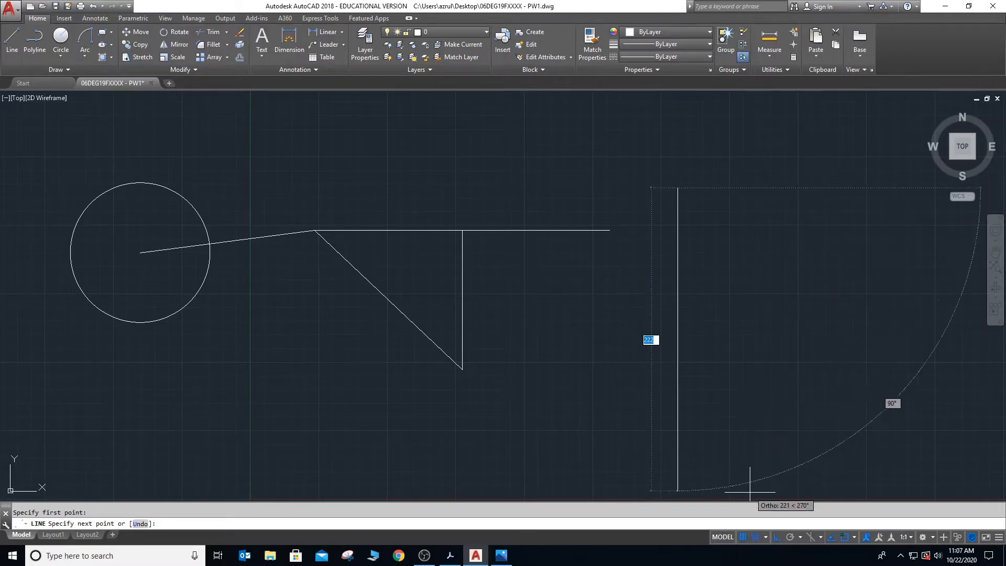
{"action": "left_click", "coordinate": [775, 535]}
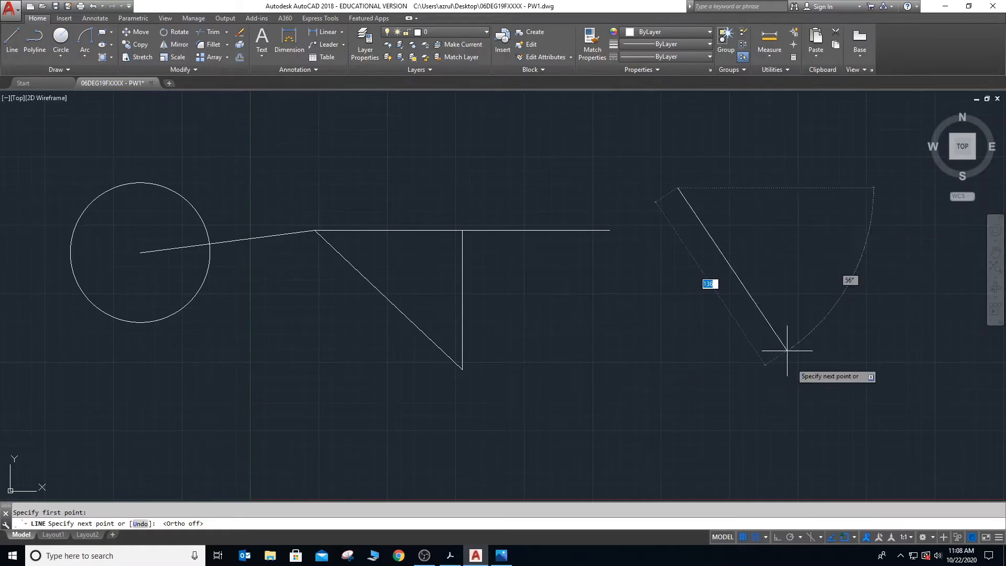
{"action": "left_click", "coordinate": [775, 536]}
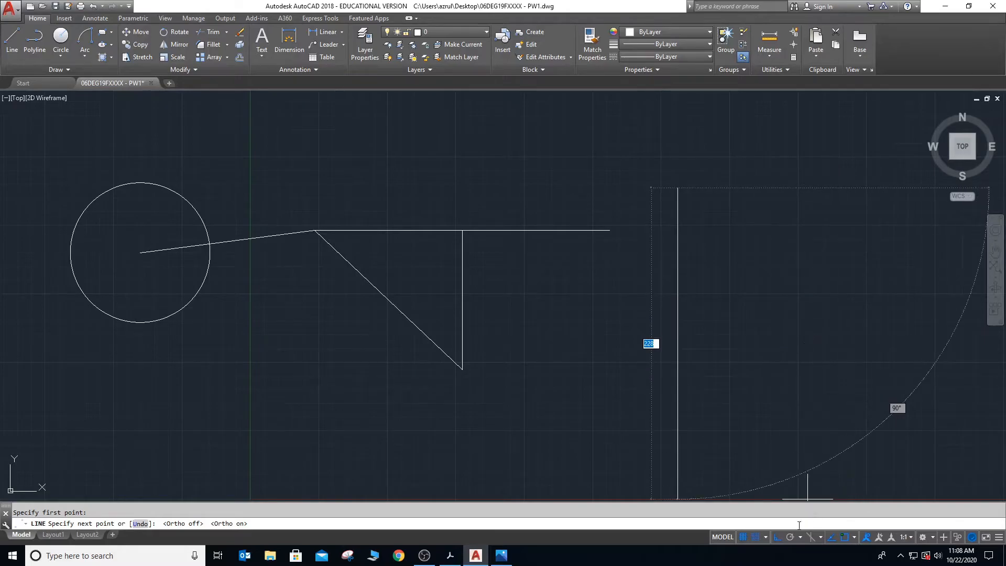
{"action": "left_click", "coordinate": [779, 539]}
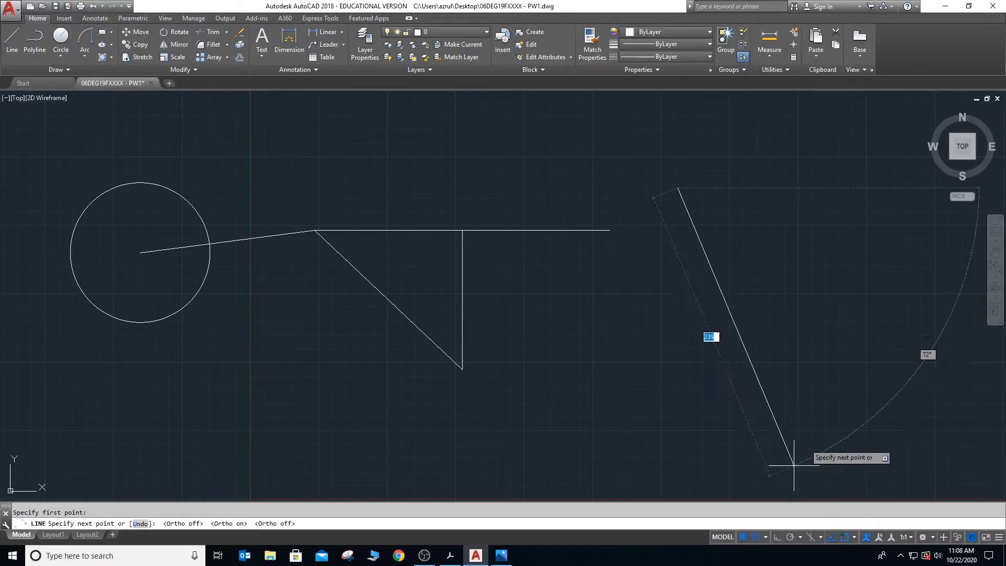
- Place a diagonal segment down to the right with Ortho off, and a vertical segment below its end with Ortho on
{"action": "left_click", "coordinate": [783, 287]}
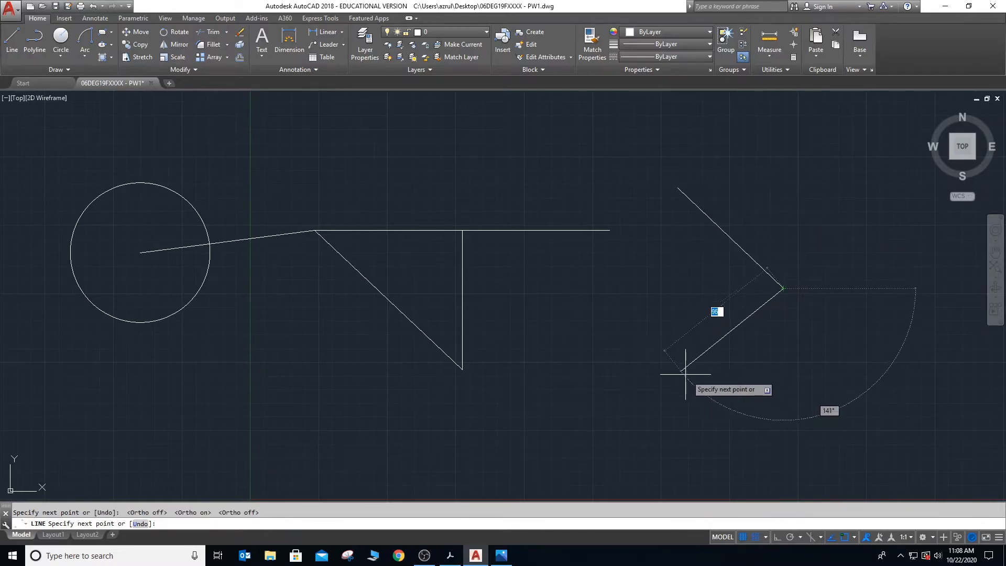
{"action": "left_click", "coordinate": [775, 538]}
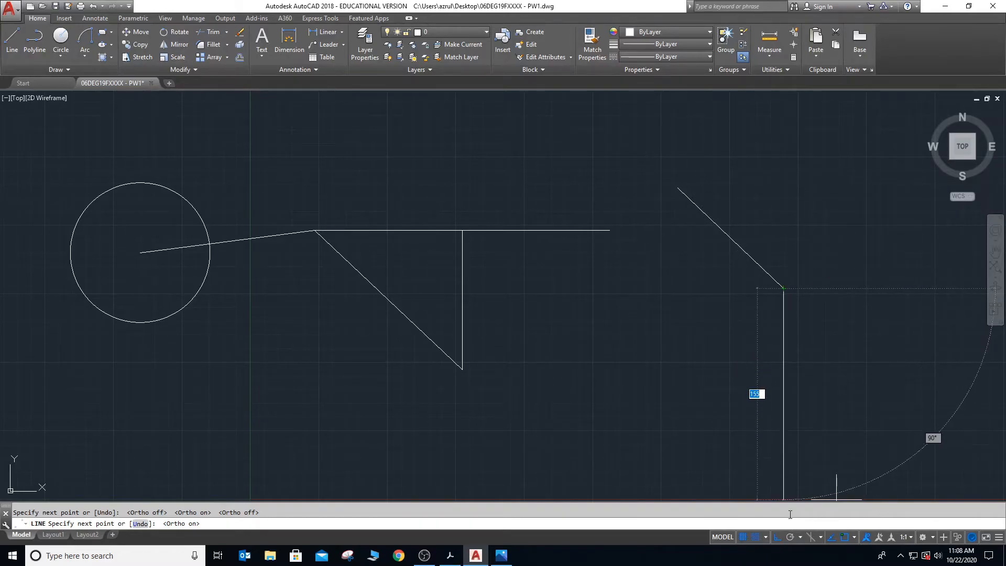
{"action": "left_click", "coordinate": [797, 398]}
- Read the Polar section in Ebook_E30061.pdf in Adobe Acrobat, and return to the AutoCAD drawing
{"action": "key", "text": "alt+Tab"}
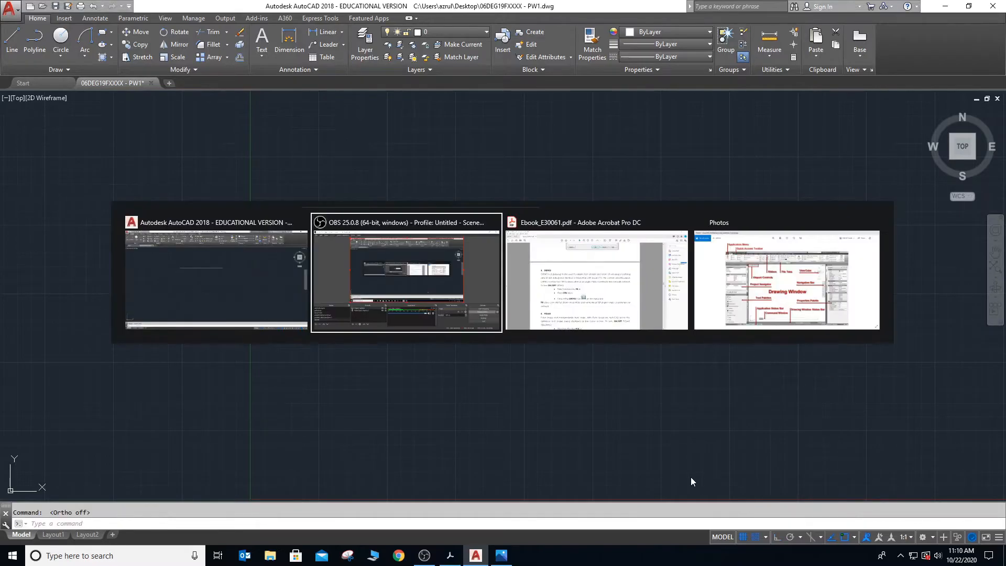
{"action": "key", "text": "alt+Tab"}
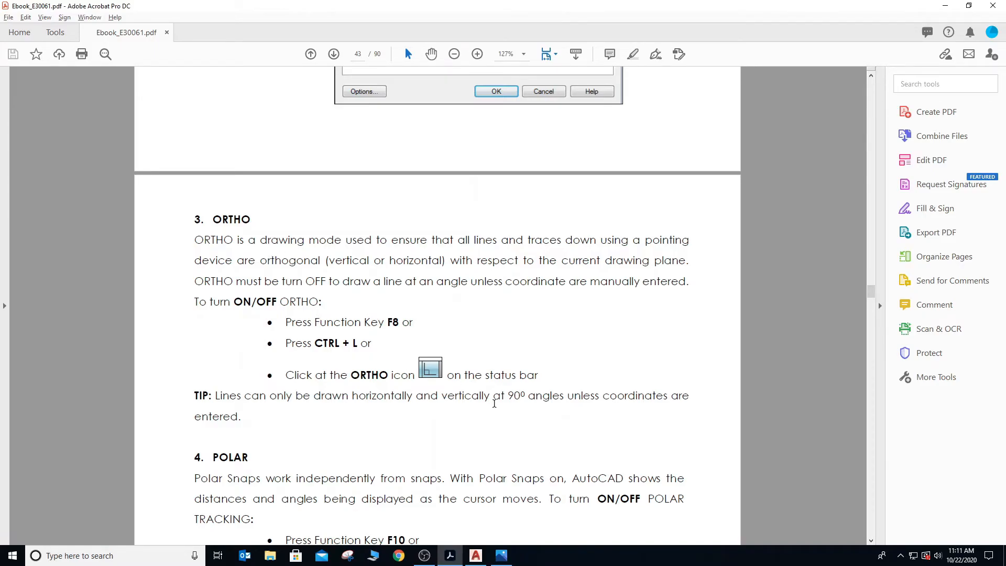
{"action": "scroll", "coordinate": [494, 404], "scroll_direction": "down", "scroll_amount": 5}
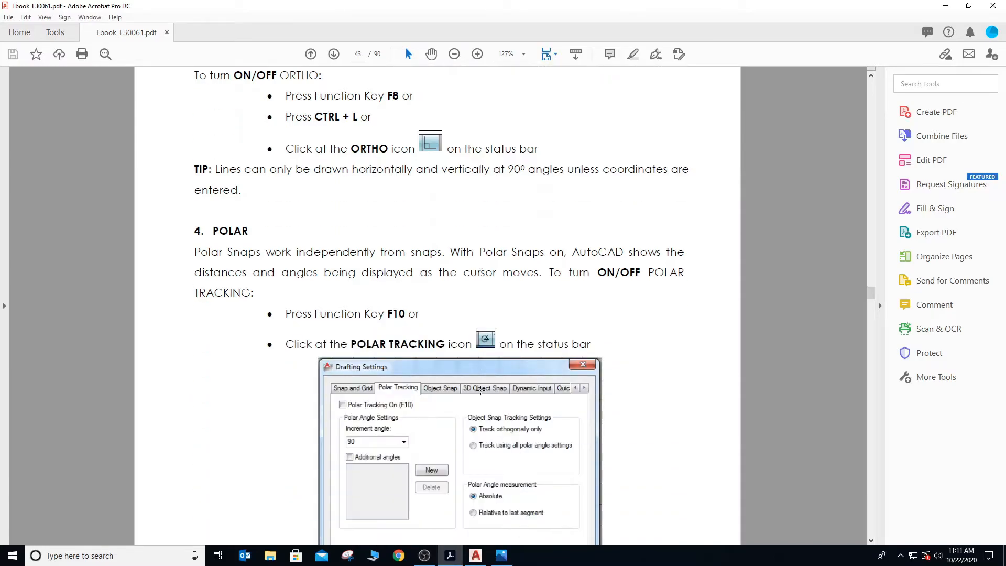
{"action": "scroll", "coordinate": [480, 390], "scroll_direction": "down", "scroll_amount": 2}
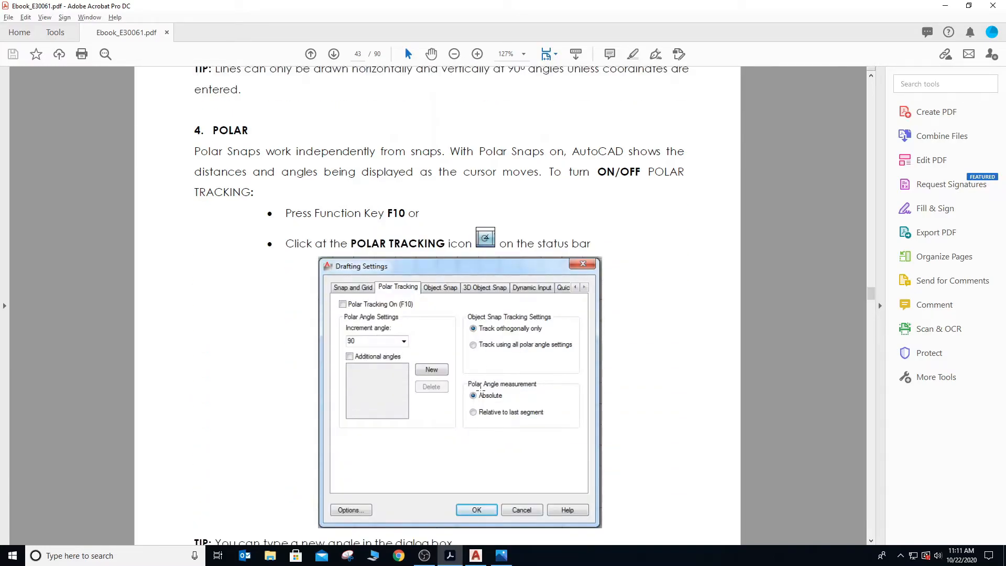
{"action": "scroll", "coordinate": [481, 391], "scroll_direction": "down", "scroll_amount": 1}
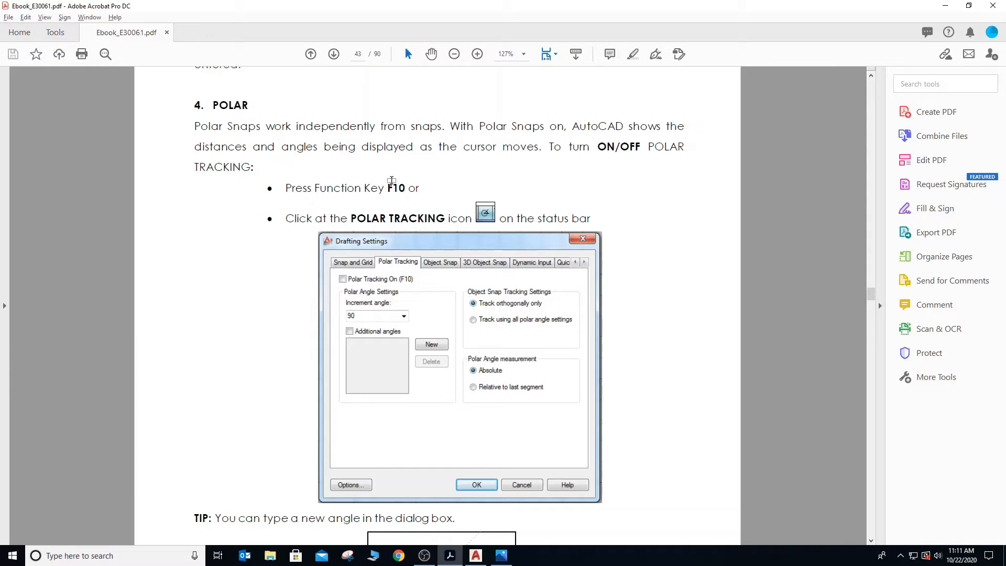
{"action": "key", "text": "alt+Tab"}
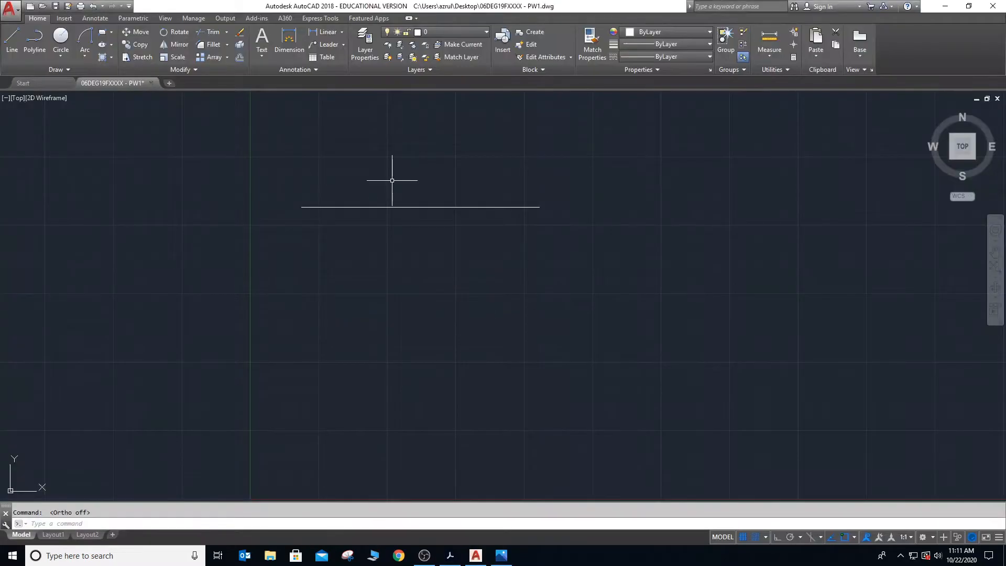
- Turn on polar tracking with the 90, 180, 270, 360 degree angle option
{"action": "left_click", "coordinate": [791, 537]}
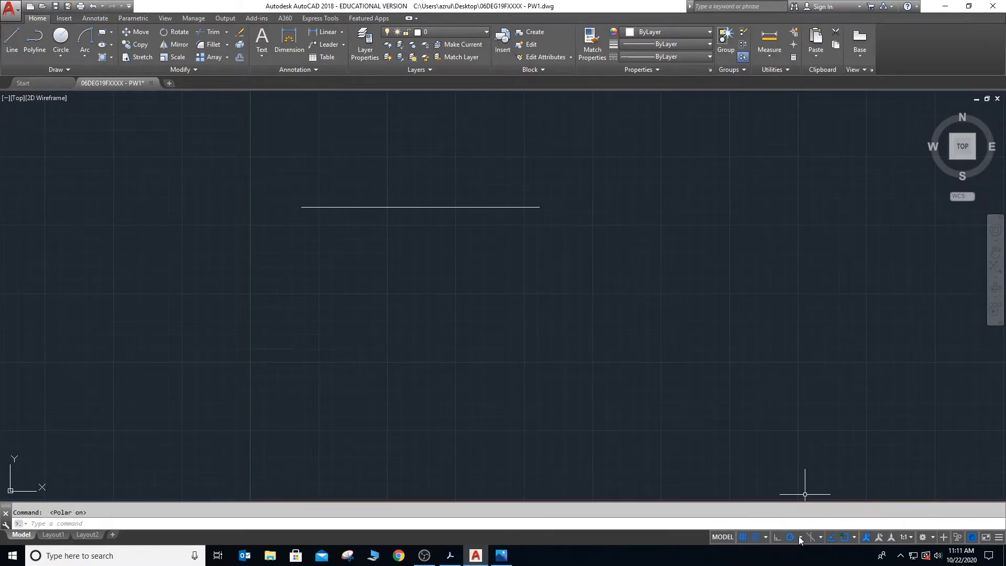
{"action": "left_click", "coordinate": [800, 537]}
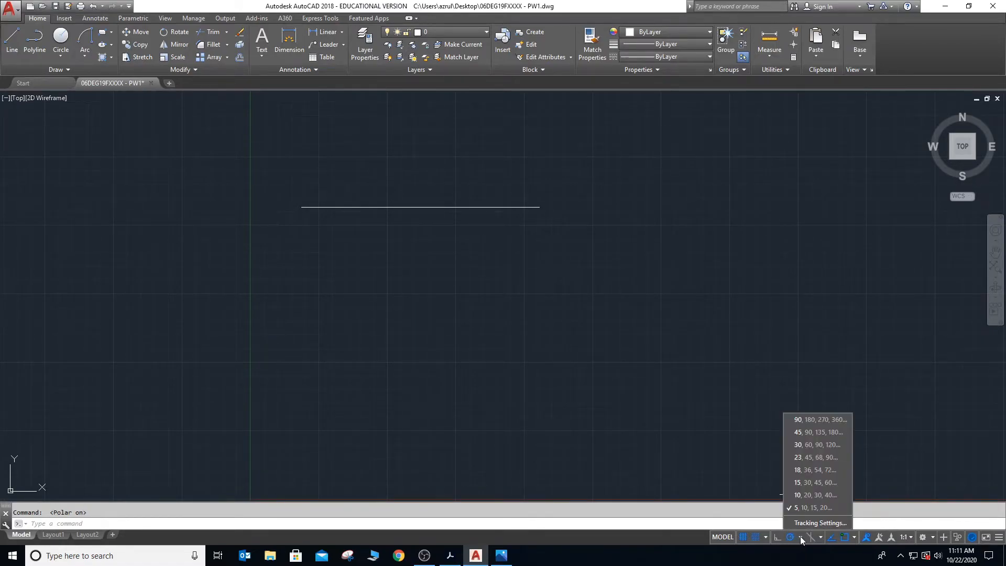
{"action": "left_click", "coordinate": [810, 422]}
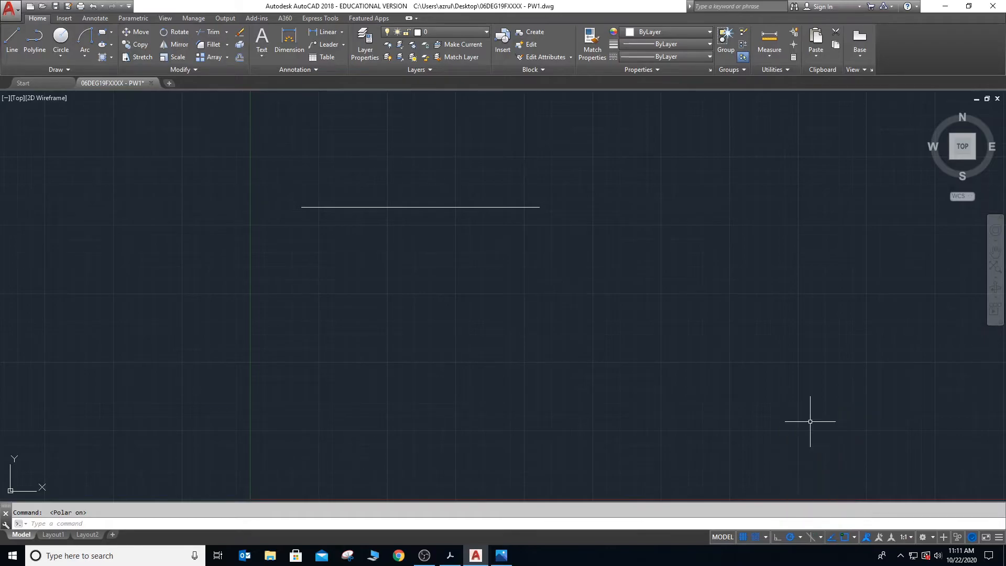
- Draw a horizontal line segment below the existing horizontal line, using 90-degree polar tracking
{"action": "type", "text": "l"}
{"action": "key", "text": "Return"}
{"action": "left_click", "coordinate": [338, 276]}
{"action": "left_click", "coordinate": [544, 276]}
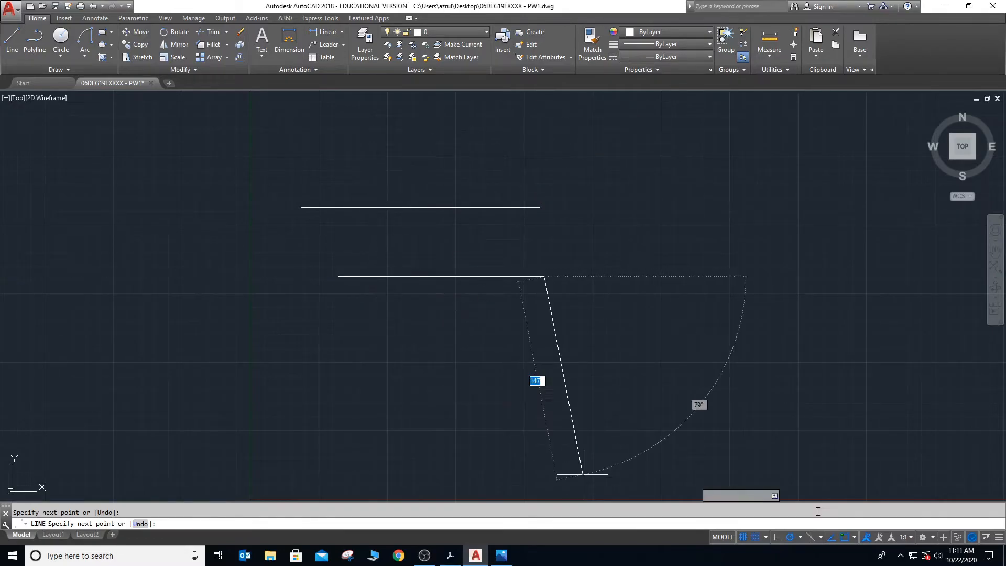
- Try 45-degree polar tracking, switch to 30-degree increments, and draw a segment sloping down 30 degrees from the horizontal segment's right end
{"action": "left_click", "coordinate": [799, 538]}
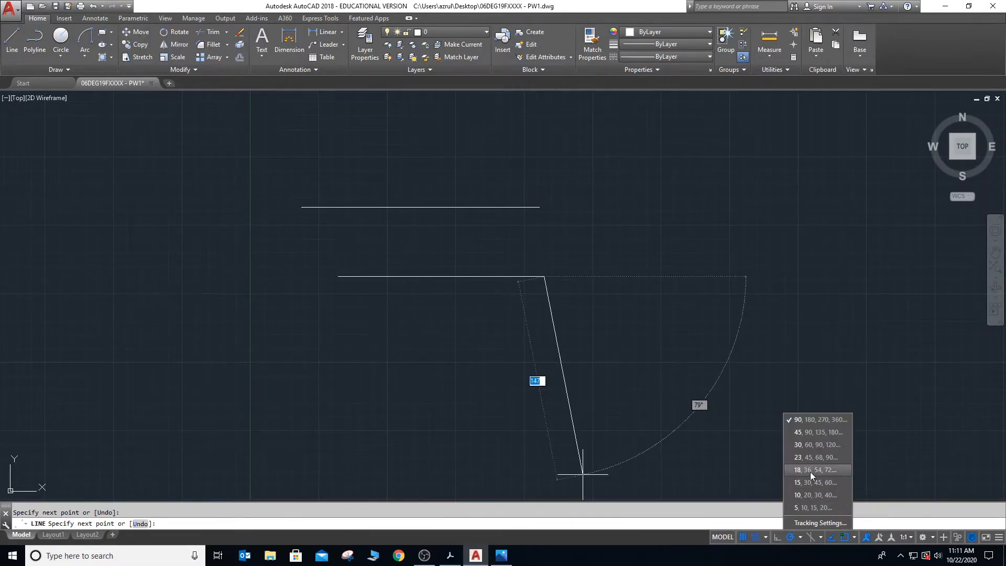
{"action": "left_click", "coordinate": [811, 435]}
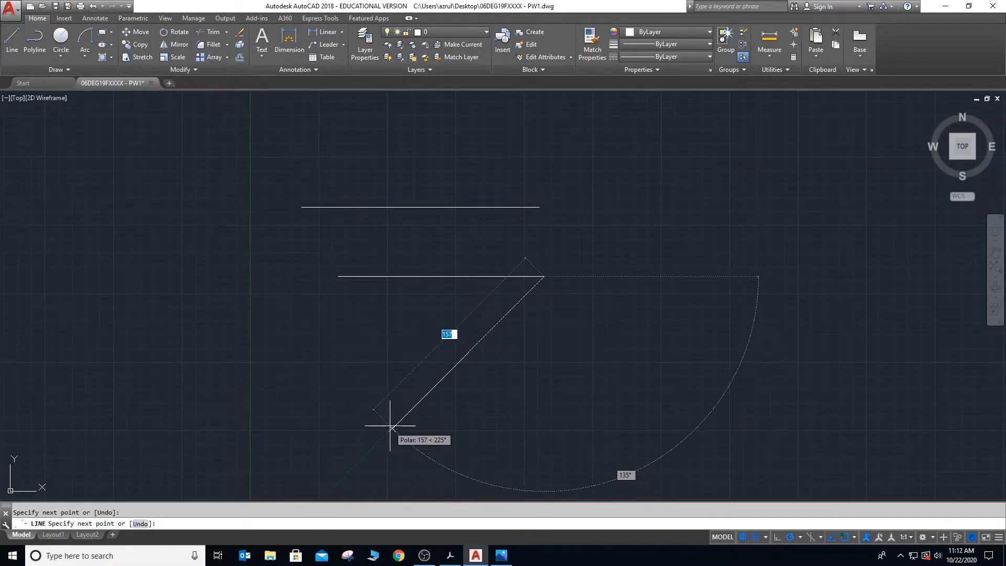
{"action": "left_click", "coordinate": [800, 537]}
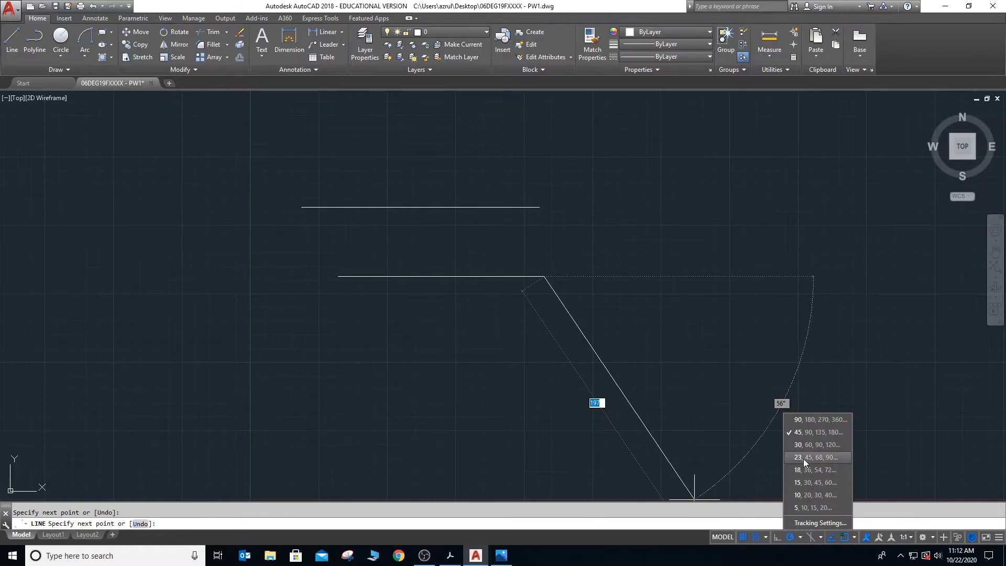
{"action": "left_click", "coordinate": [803, 445]}
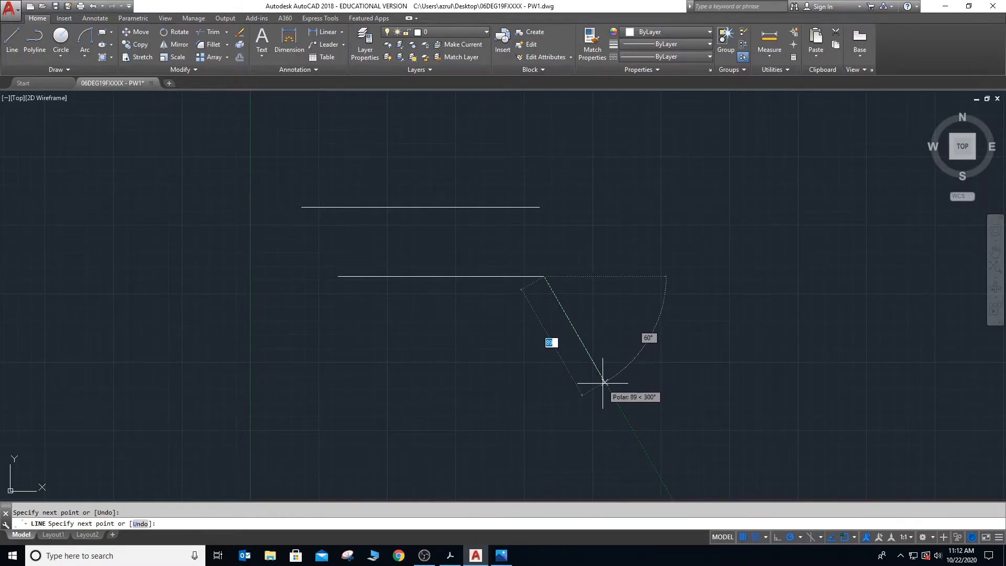
{"action": "left_click", "coordinate": [663, 344]}
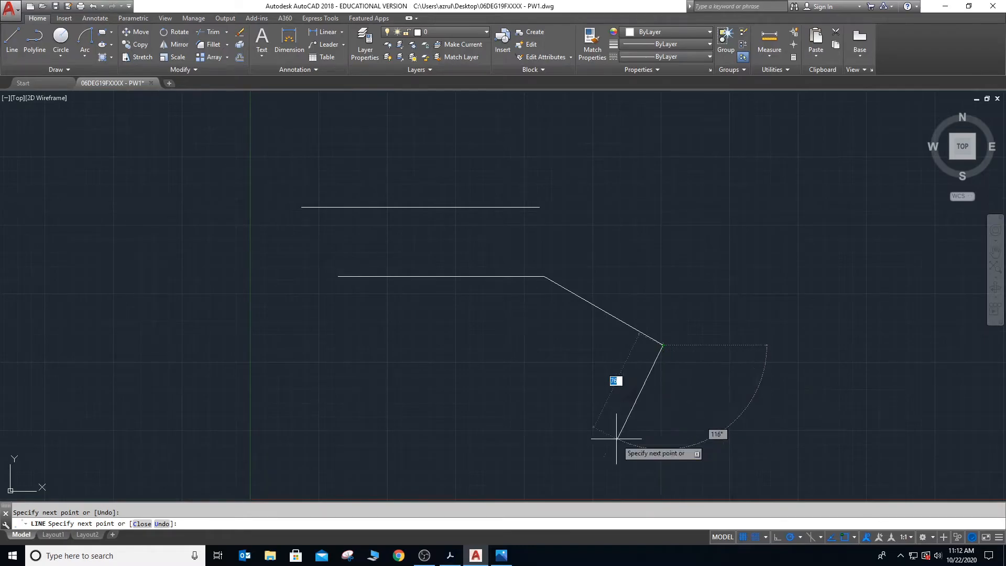
- End the running line command and erase all the practice lines from the drawing
{"action": "left_click", "coordinate": [799, 536]}
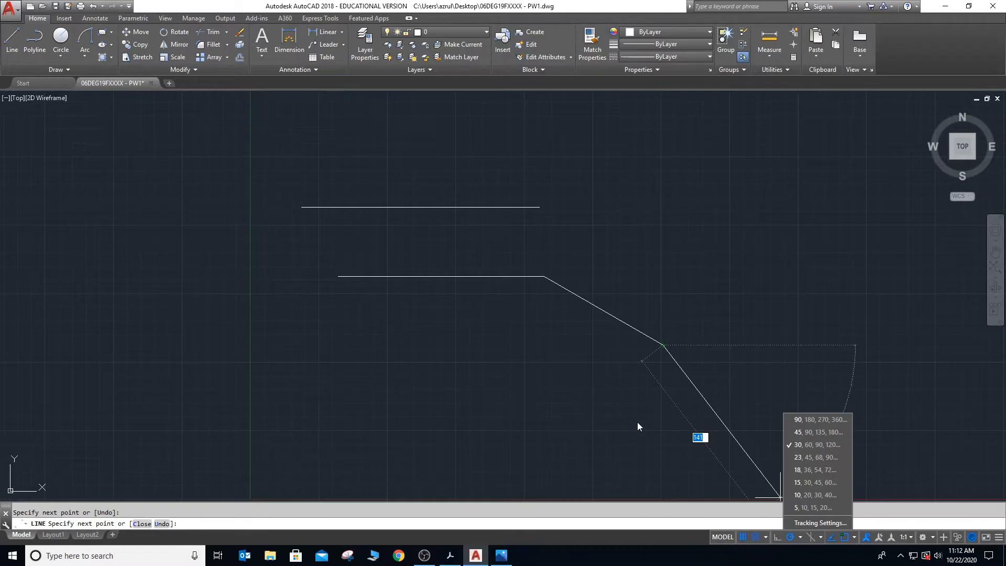
{"action": "key", "text": "Return"}
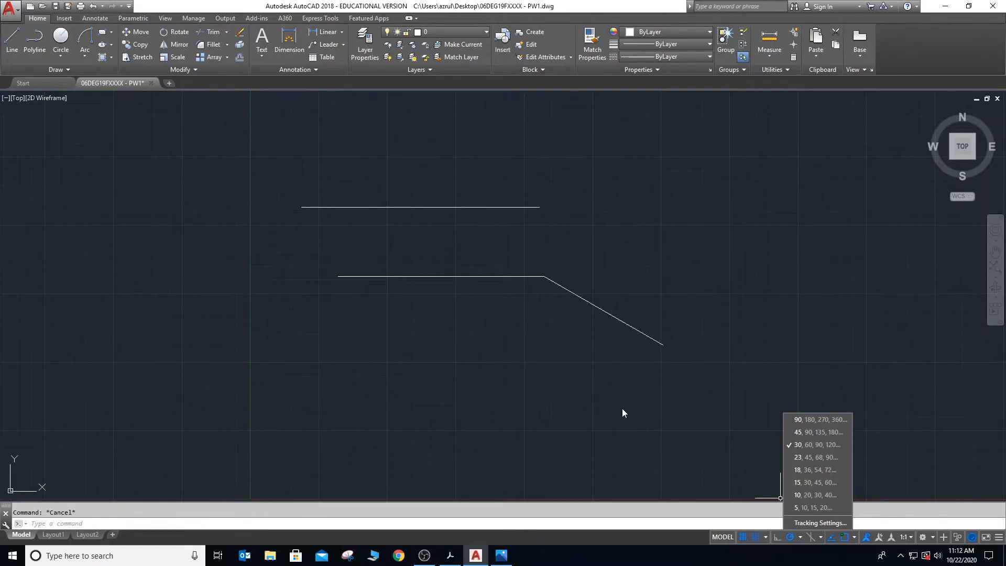
{"action": "key", "text": "Escape"}
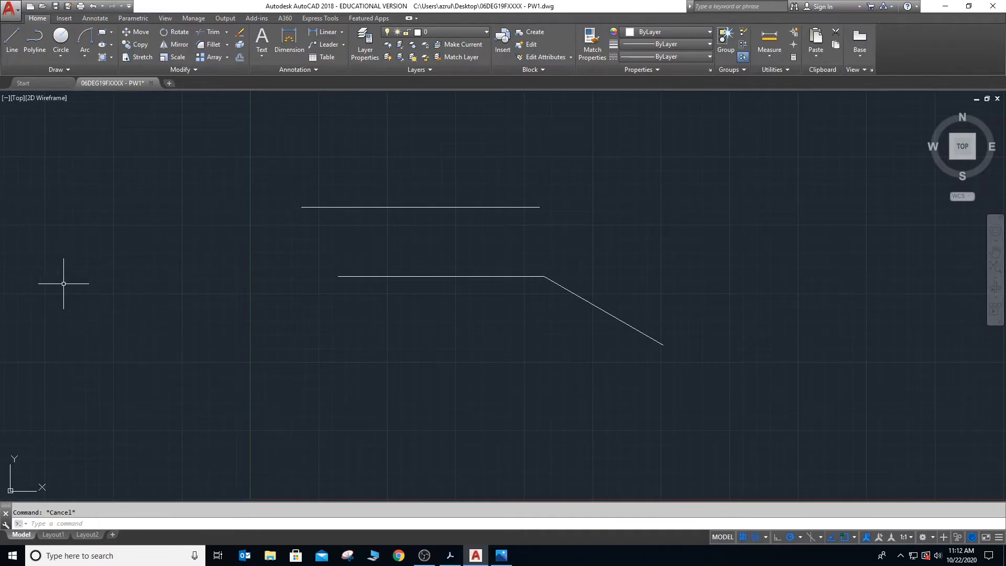
{"action": "left_click", "coordinate": [10, 286]}
{"action": "key", "text": "Escape"}
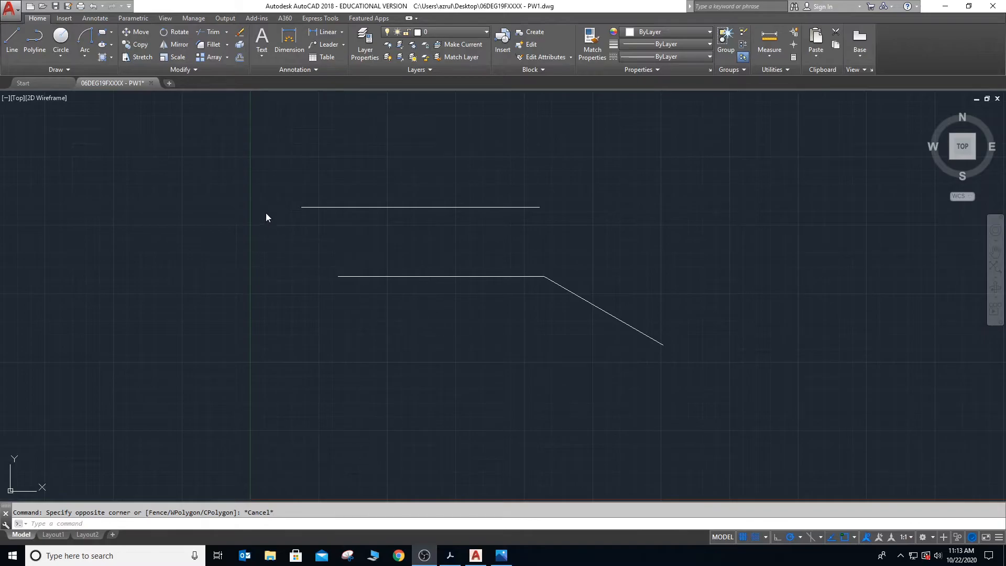
{"action": "left_click", "coordinate": [272, 173]}
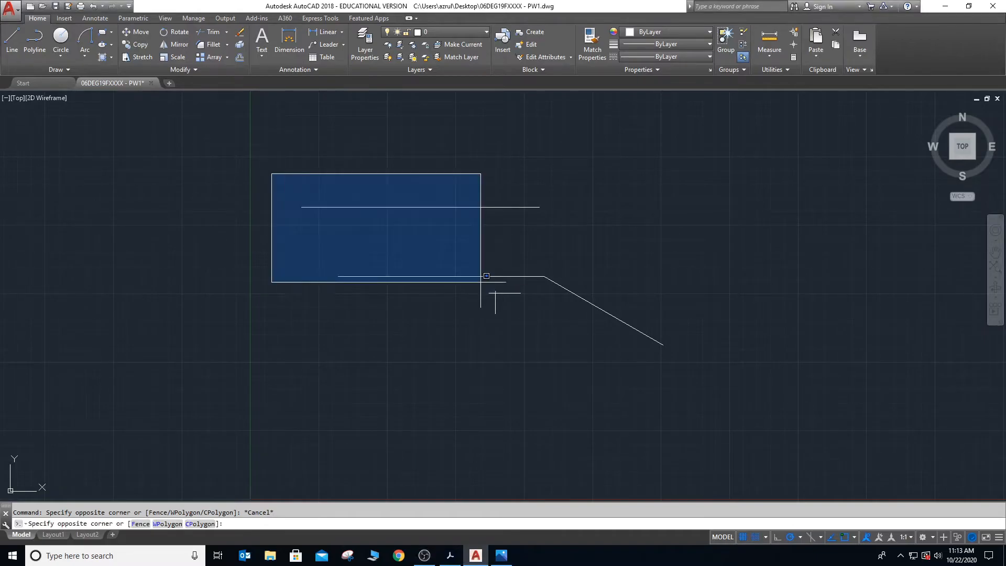
{"action": "left_click", "coordinate": [691, 363]}
{"action": "key", "text": "Delete"}
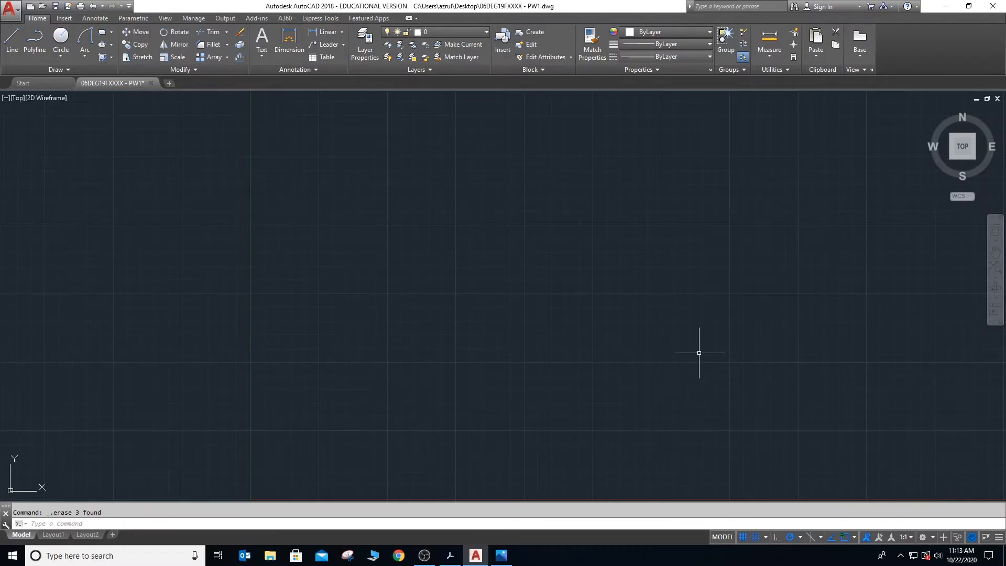
- Draw a closed four-sided outline near the middle of the drawing with Line, using polar tracking for the horizontal and vertical sides
{"action": "type", "text": "L"}
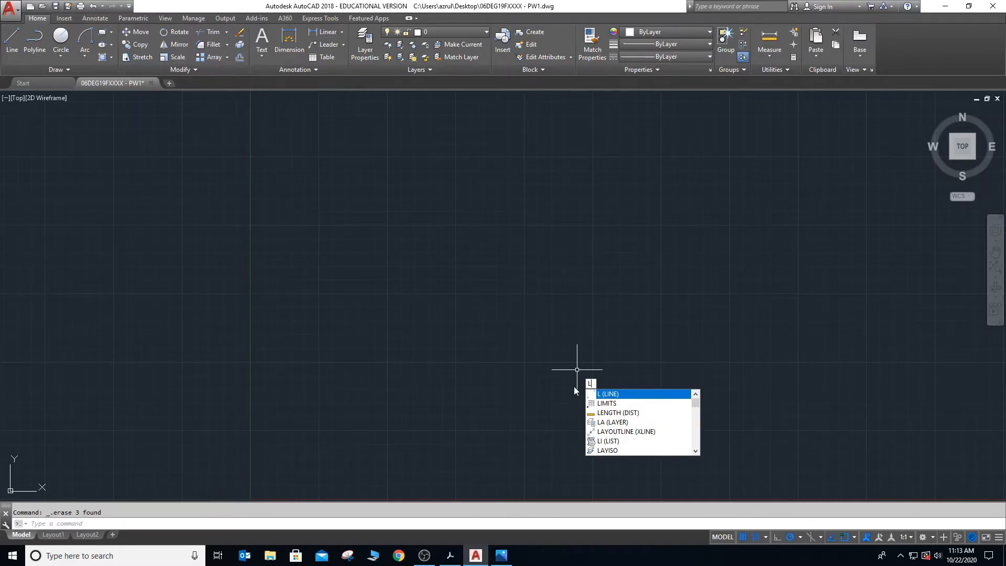
{"action": "key", "text": "Return"}
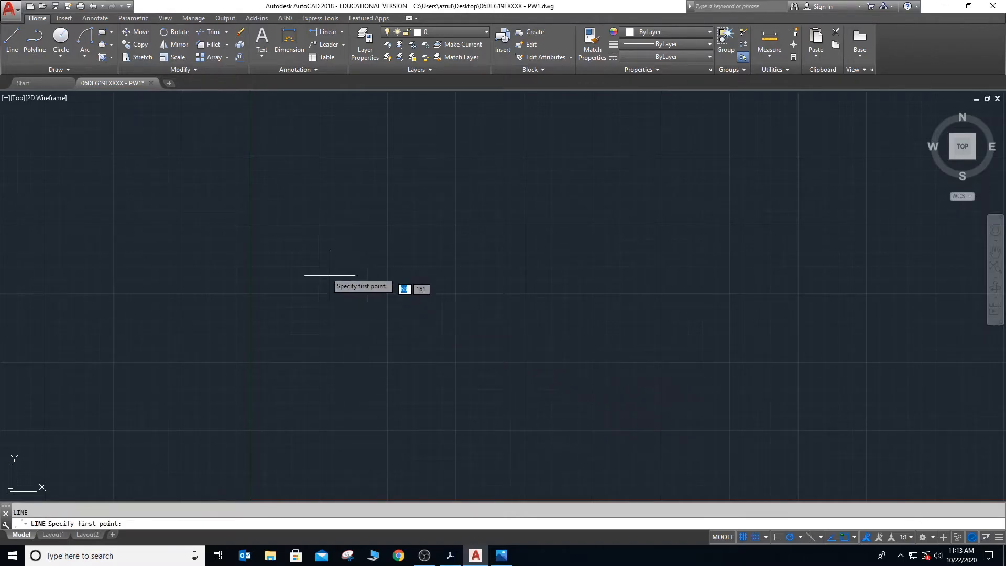
{"action": "left_click", "coordinate": [416, 269]}
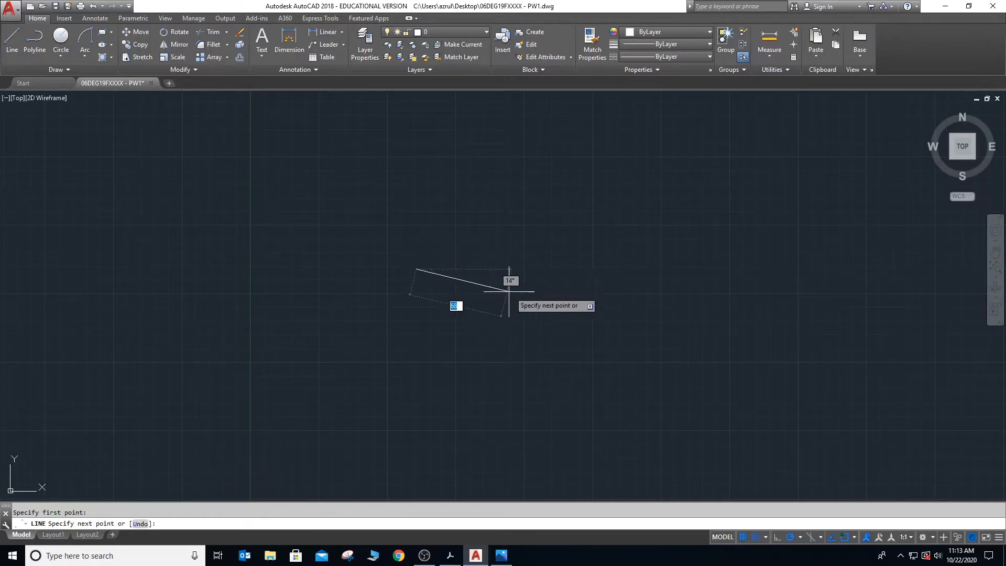
{"action": "left_click", "coordinate": [564, 268]}
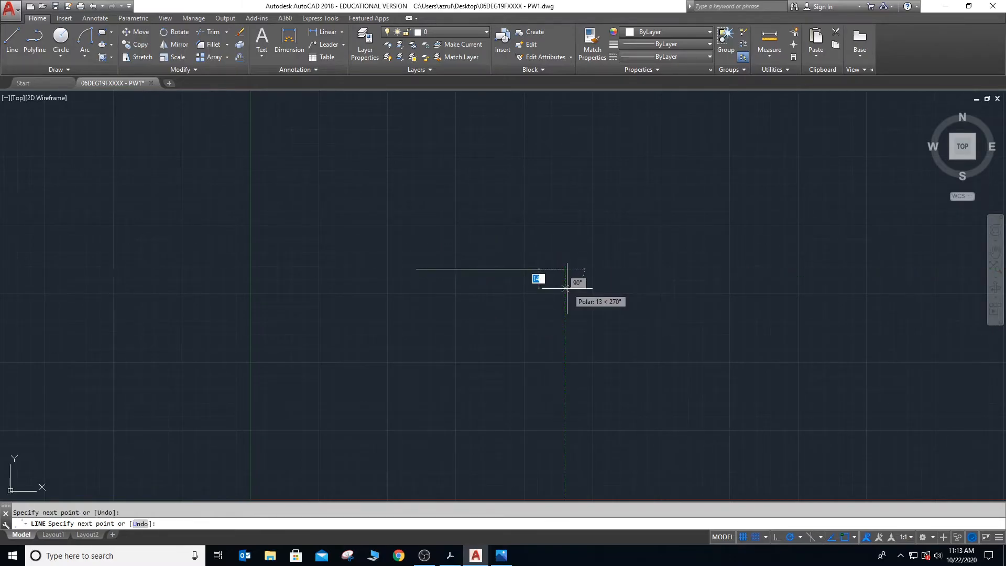
{"action": "left_click", "coordinate": [565, 349]}
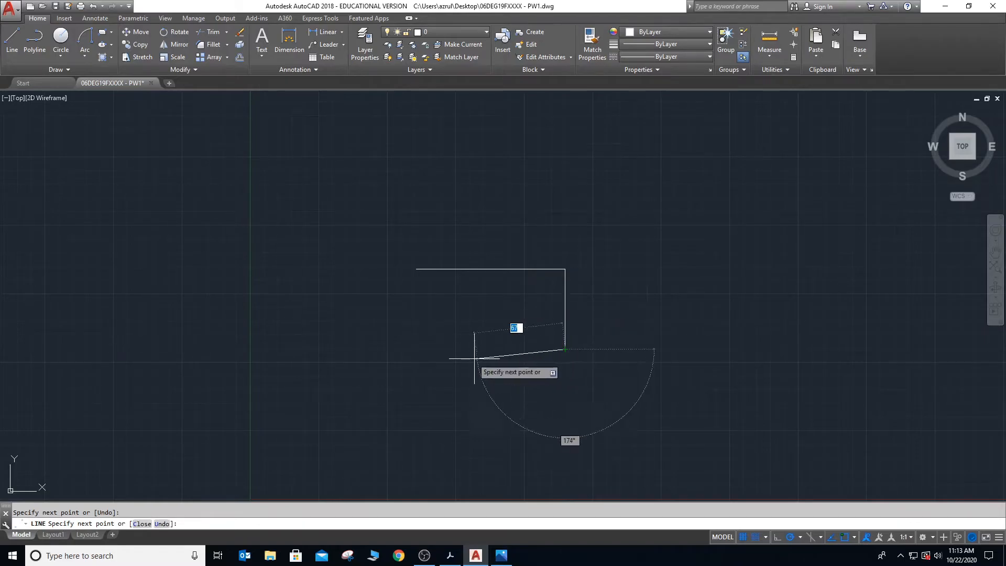
{"action": "left_click", "coordinate": [421, 348]}
{"action": "left_click", "coordinate": [417, 270]}
{"action": "key", "text": "Escape"}
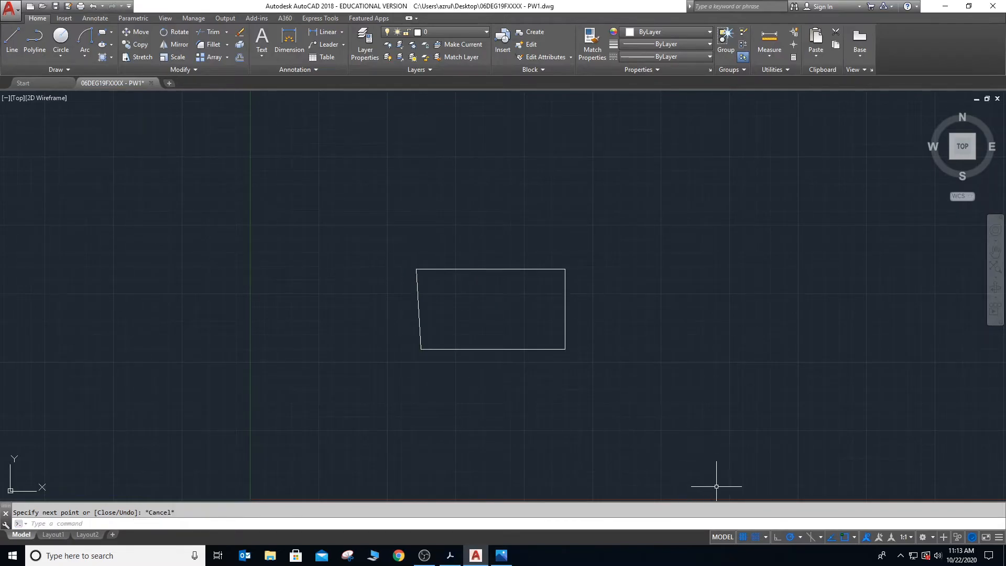
- Disable dimension input in the Dynamic Input drafting settings
{"action": "left_click", "coordinate": [800, 539]}
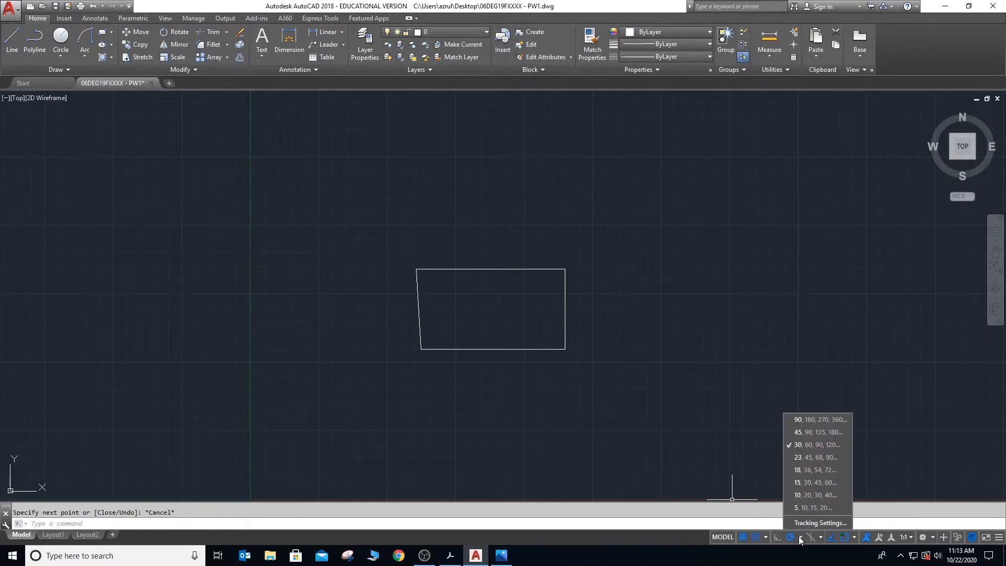
{"action": "left_click", "coordinate": [801, 526]}
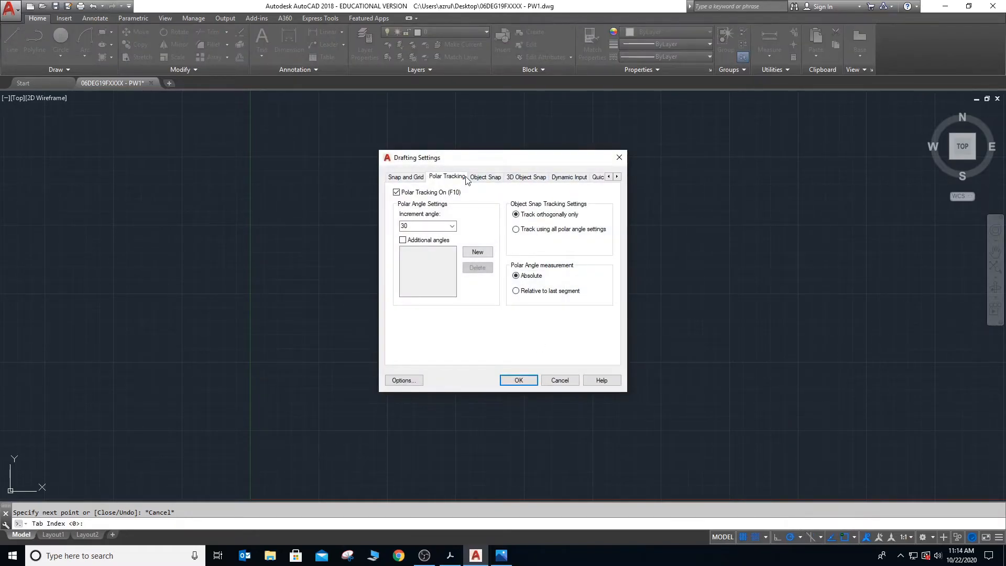
{"action": "left_click", "coordinate": [563, 178]}
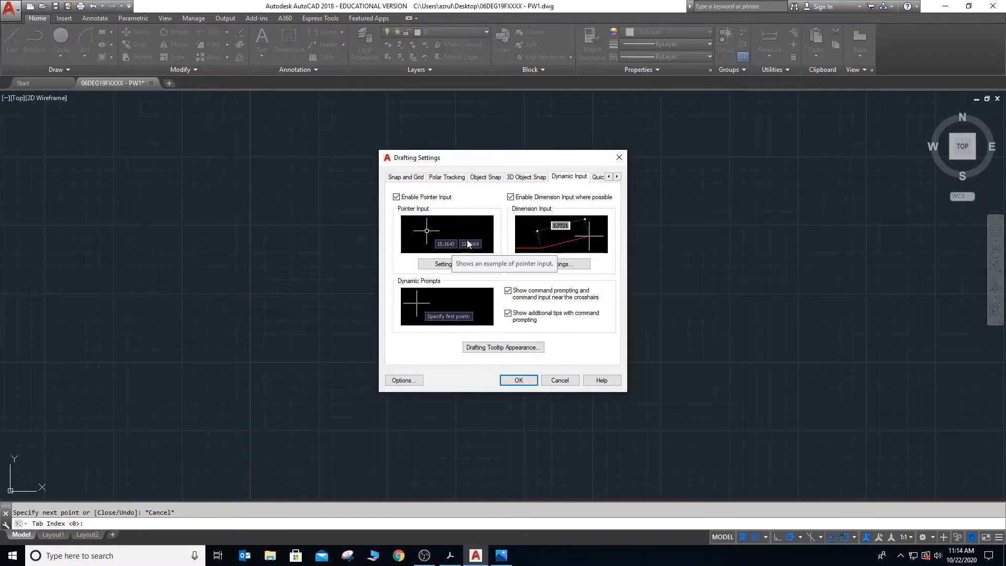
{"action": "left_click", "coordinate": [511, 198]}
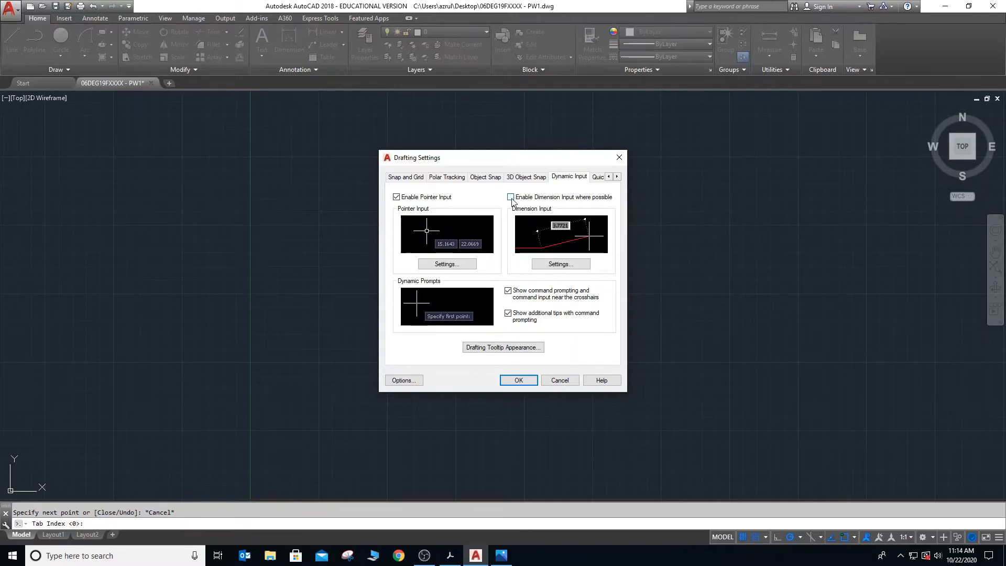
{"action": "left_click", "coordinate": [530, 379]}
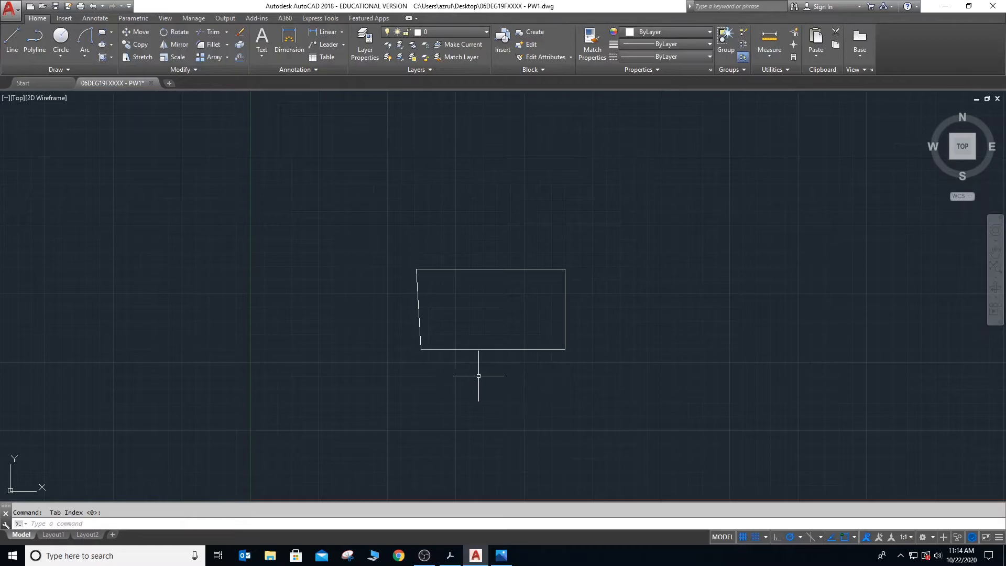
- Draw a horizontal line about 143 units long above the four-sided outline, using polar tracking
{"action": "type", "text": "l"}
{"action": "key", "text": "Return"}
{"action": "left_click", "coordinate": [392, 192]}
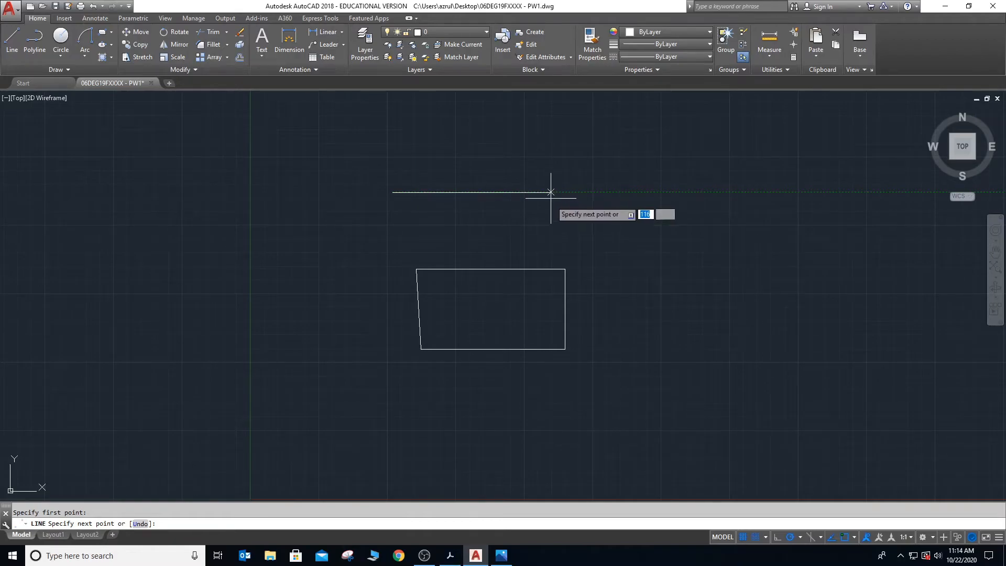
{"action": "left_click", "coordinate": [589, 192]}
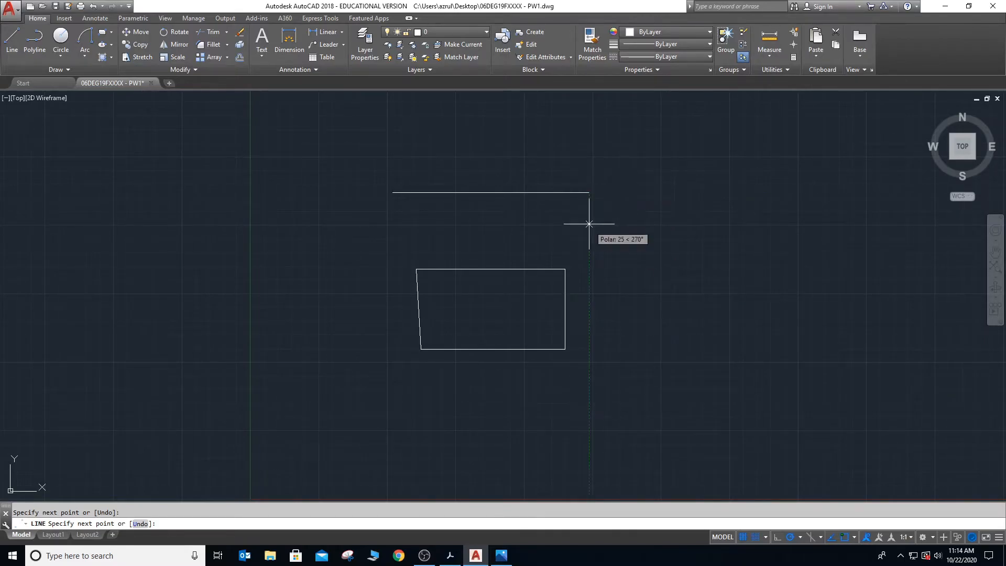
{"action": "key", "text": "Escape"}
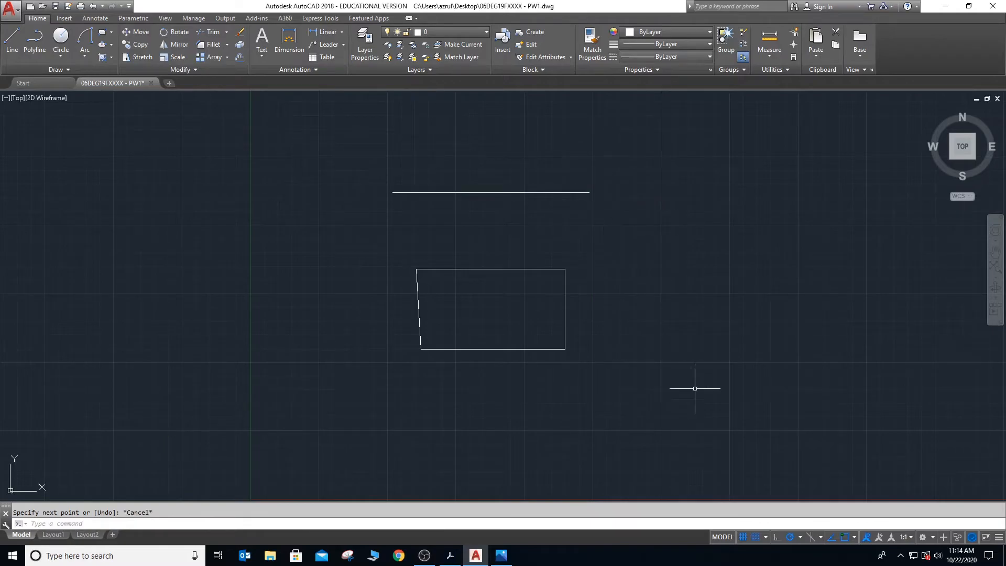
- Disable pointer input in the Dynamic Input drafting settings
{"action": "left_click", "coordinate": [800, 536]}
{"action": "left_click", "coordinate": [798, 527]}
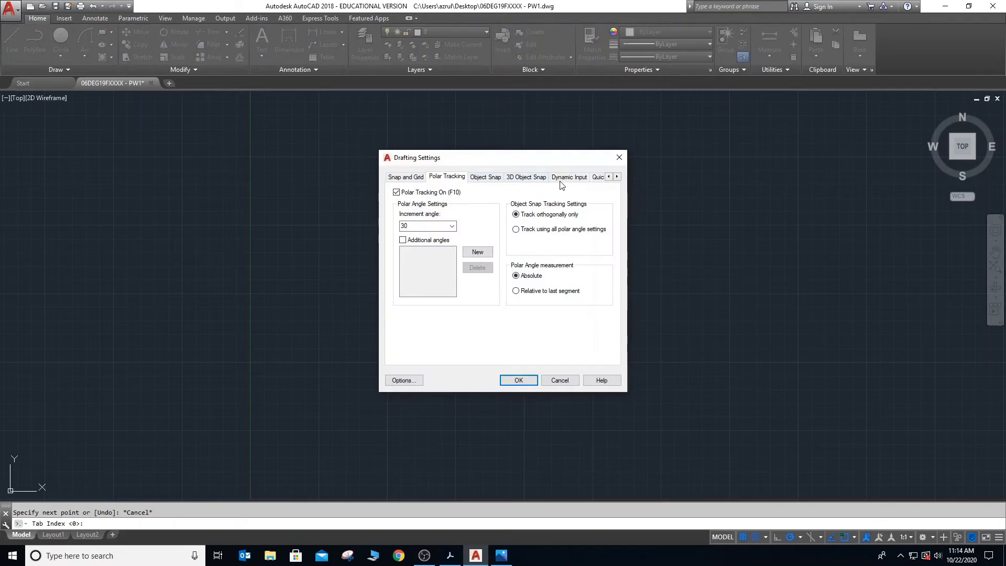
{"action": "left_click", "coordinate": [562, 178]}
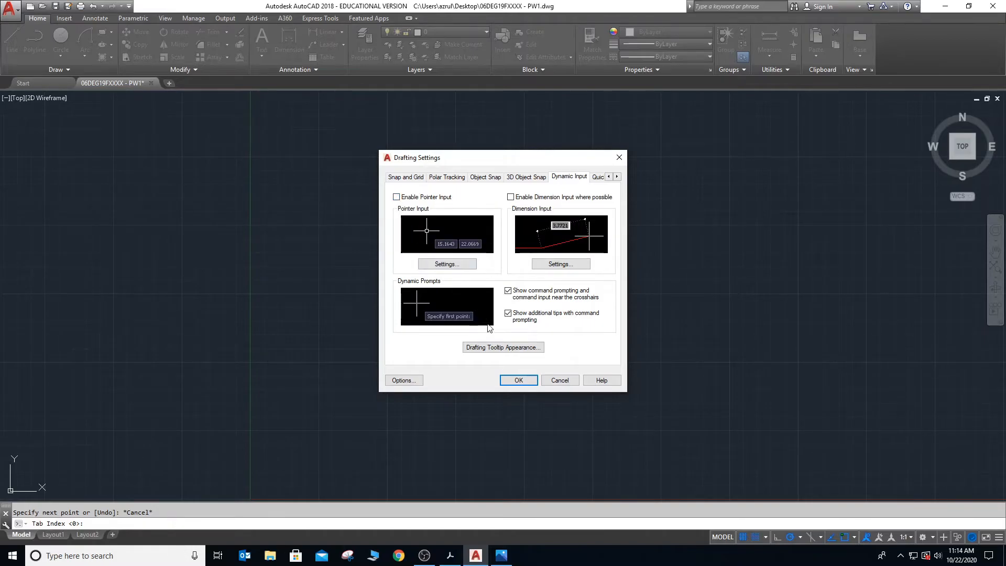
{"action": "left_click", "coordinate": [518, 380]}
- Draw a slightly rising line segment between the upper horizontal line and the four-sided outline
{"action": "type", "text": "l"}
{"action": "key", "text": "Return"}
{"action": "left_click", "coordinate": [313, 240]}
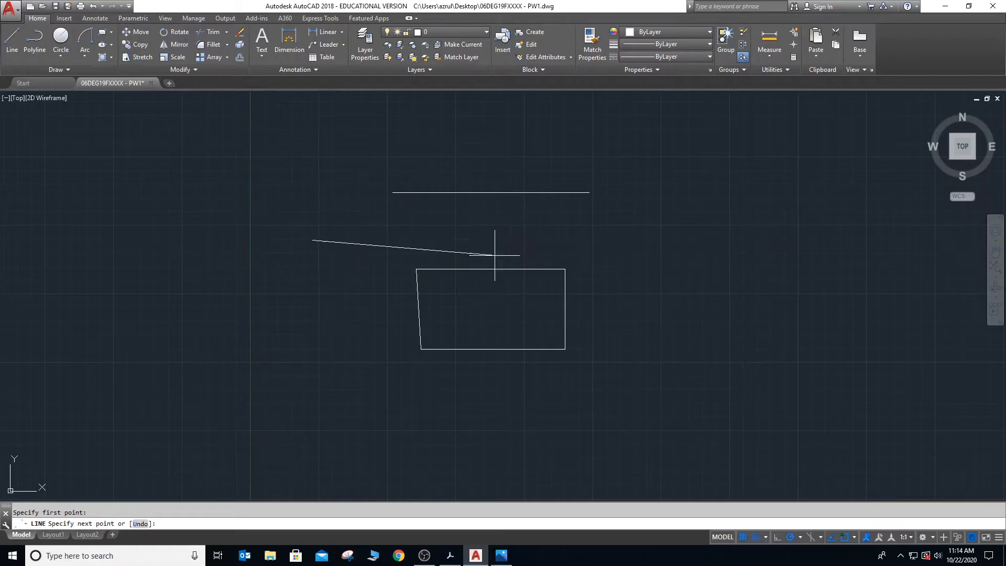
{"action": "left_click", "coordinate": [514, 234]}
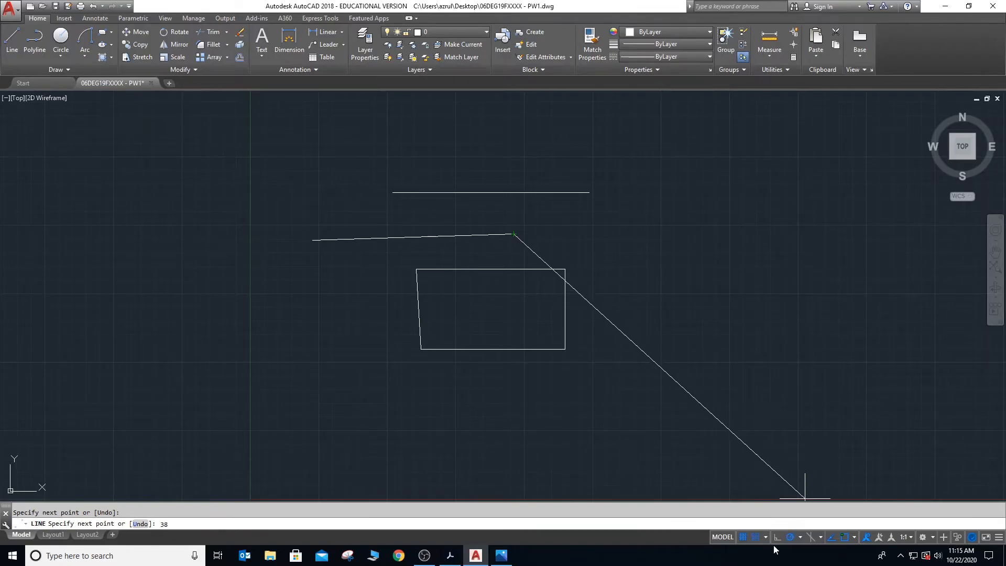
- Review the Dynamic Input drafting settings while the line command is active, and end the line command
{"action": "left_click", "coordinate": [800, 539]}
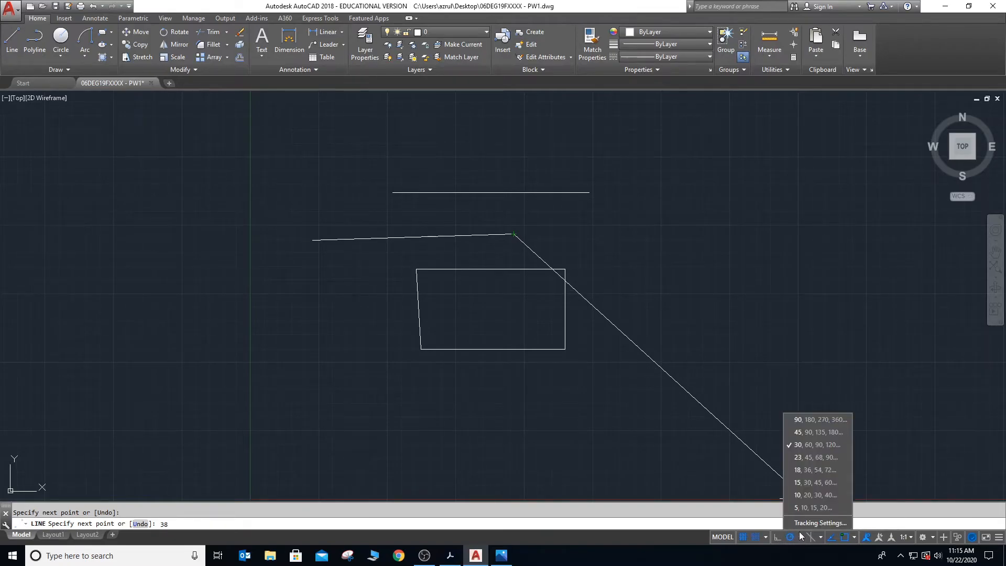
{"action": "left_click", "coordinate": [806, 523]}
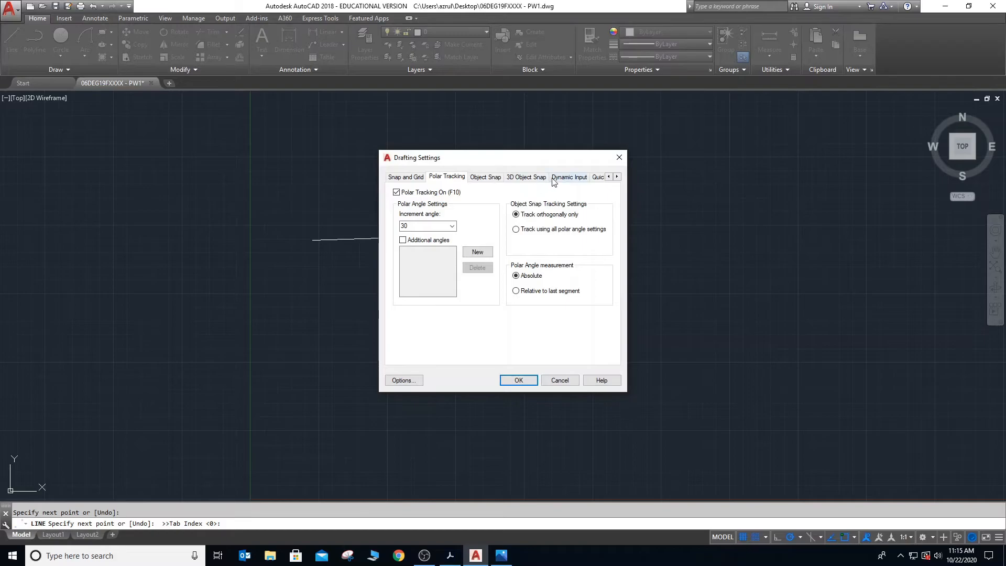
{"action": "left_click", "coordinate": [562, 178]}
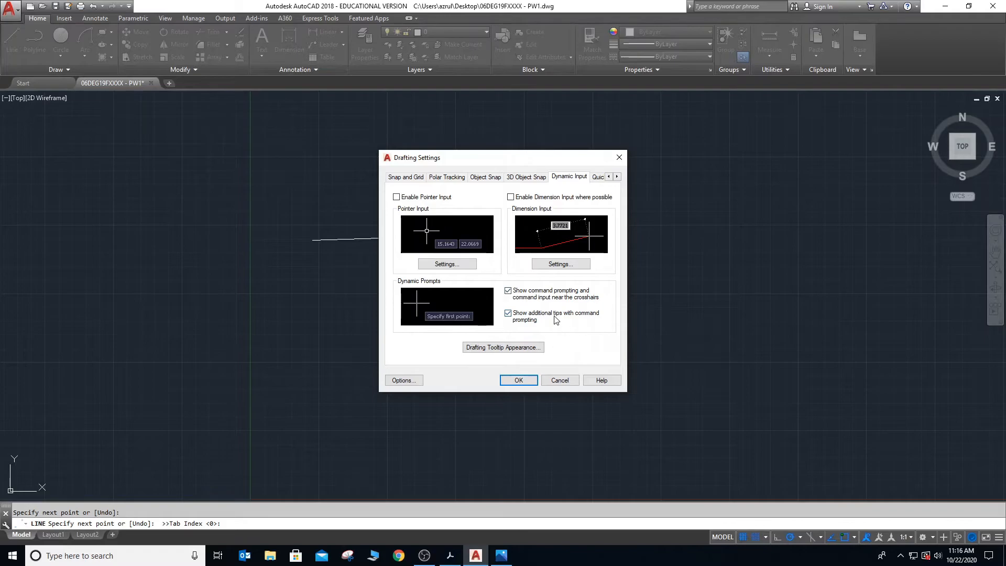
{"action": "left_click", "coordinate": [525, 380]}
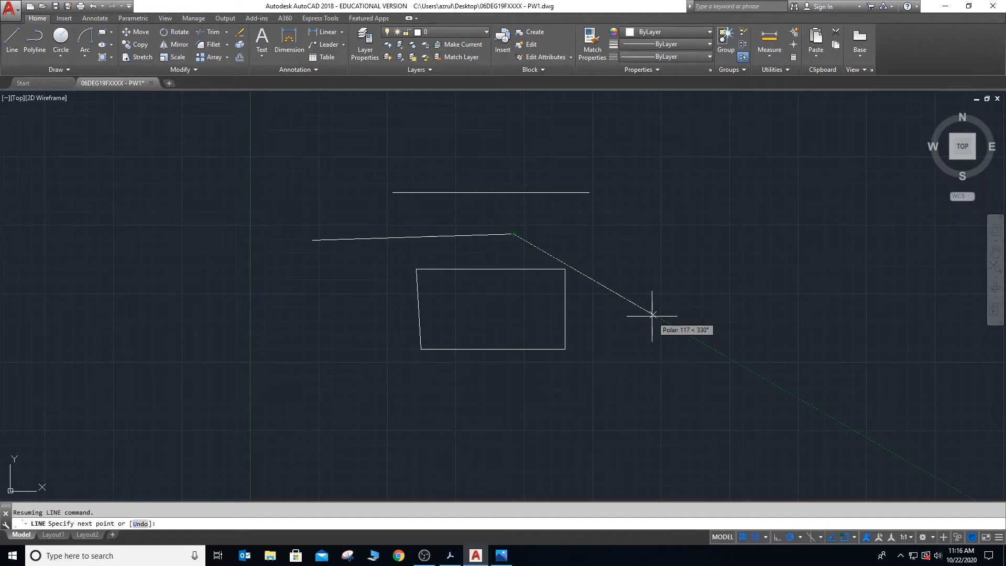
{"action": "key", "text": "Escape"}
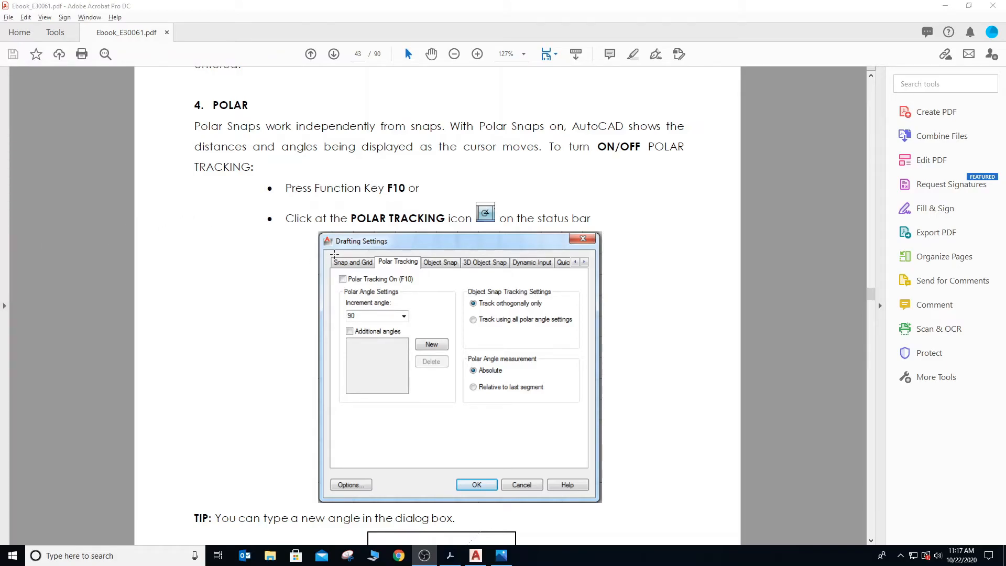
- Switch to Ebook_E30061.pdf in Adobe Acrobat and read the Text Commands section on text styles
{"action": "scroll", "coordinate": [348, 254], "scroll_direction": "down", "scroll_amount": 5}
{"action": "scroll", "coordinate": [335, 254], "scroll_direction": "down", "scroll_amount": 5}
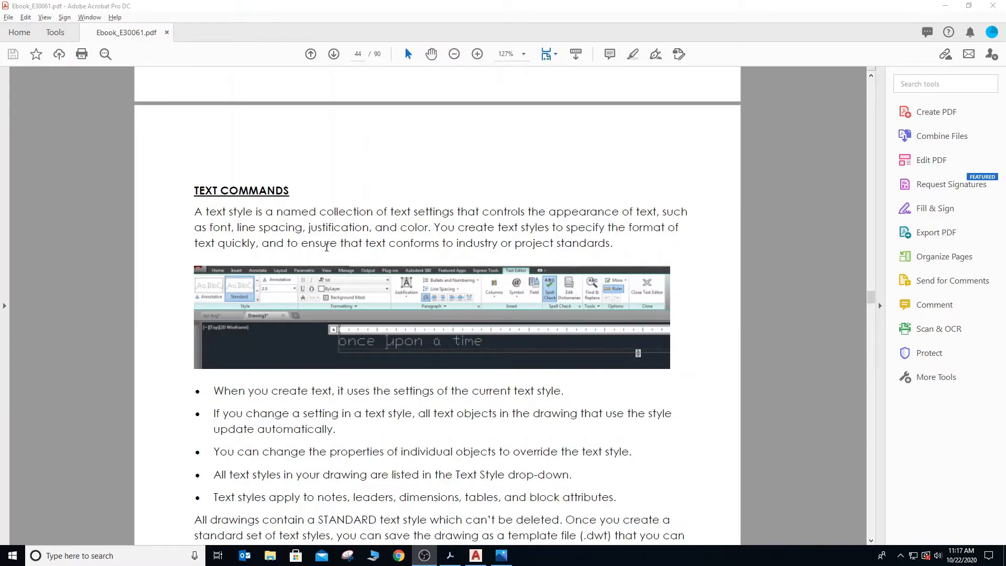
{"action": "scroll", "coordinate": [327, 247], "scroll_direction": "down", "scroll_amount": 2}
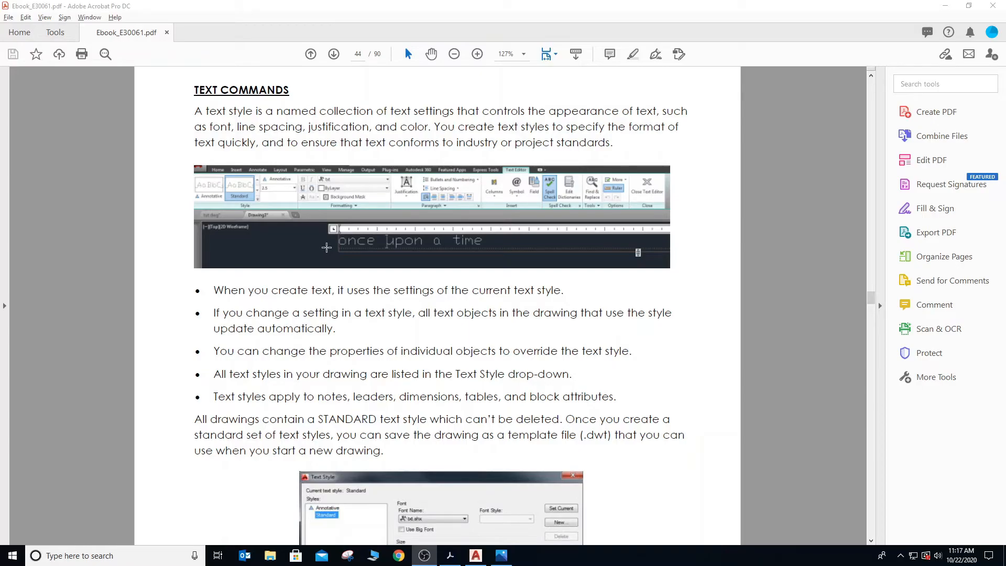
{"action": "scroll", "coordinate": [326, 248], "scroll_direction": "down", "scroll_amount": 3}
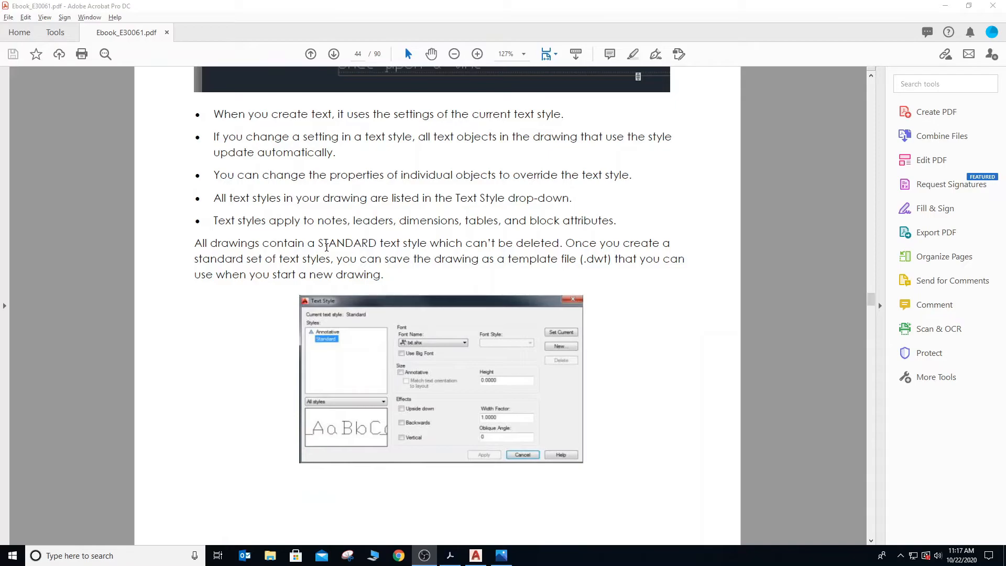
{"action": "scroll", "coordinate": [326, 247], "scroll_direction": "up", "scroll_amount": 4}
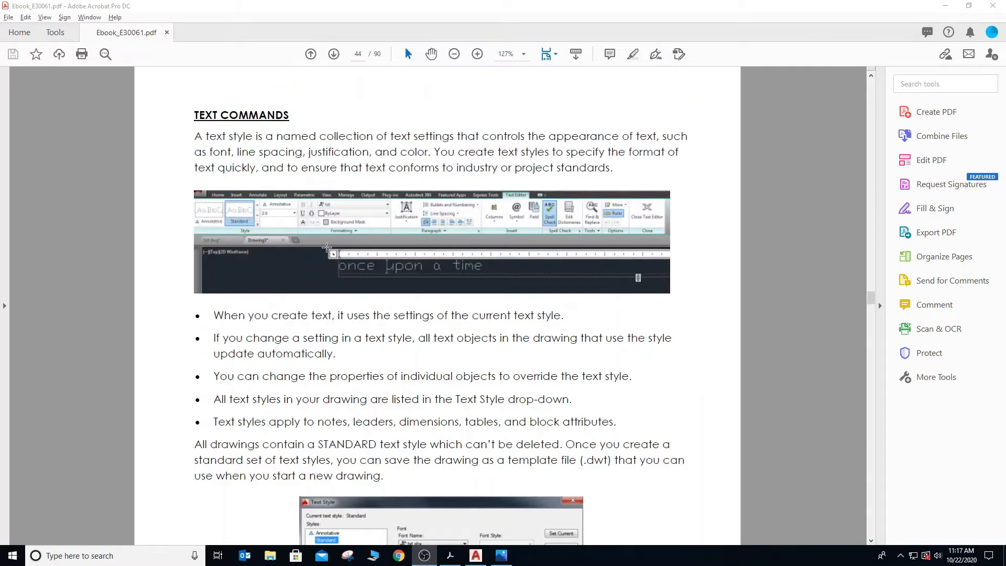
{"action": "scroll", "coordinate": [327, 247], "scroll_direction": "down", "scroll_amount": 3}
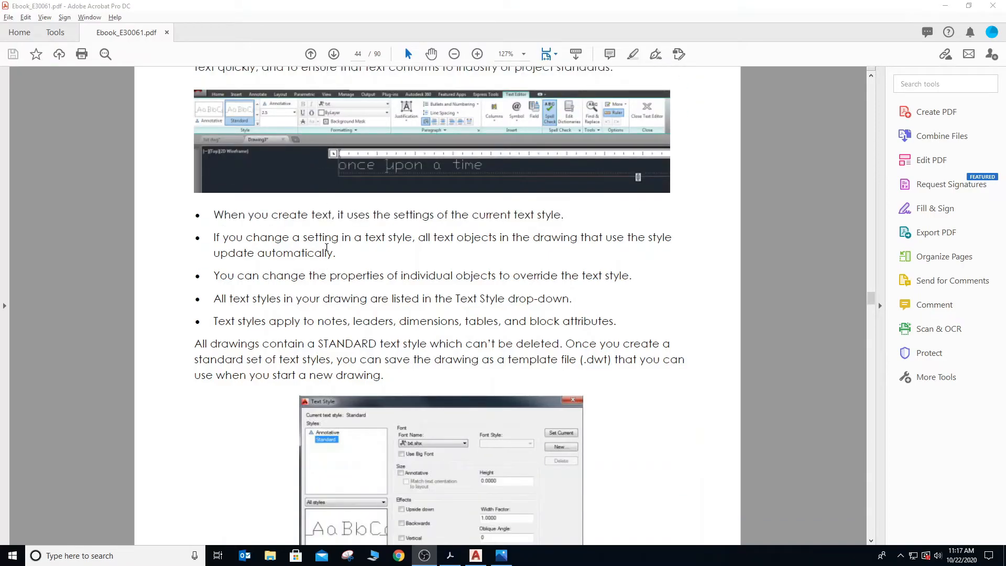
{"action": "scroll", "coordinate": [327, 247], "scroll_direction": "down", "scroll_amount": 3}
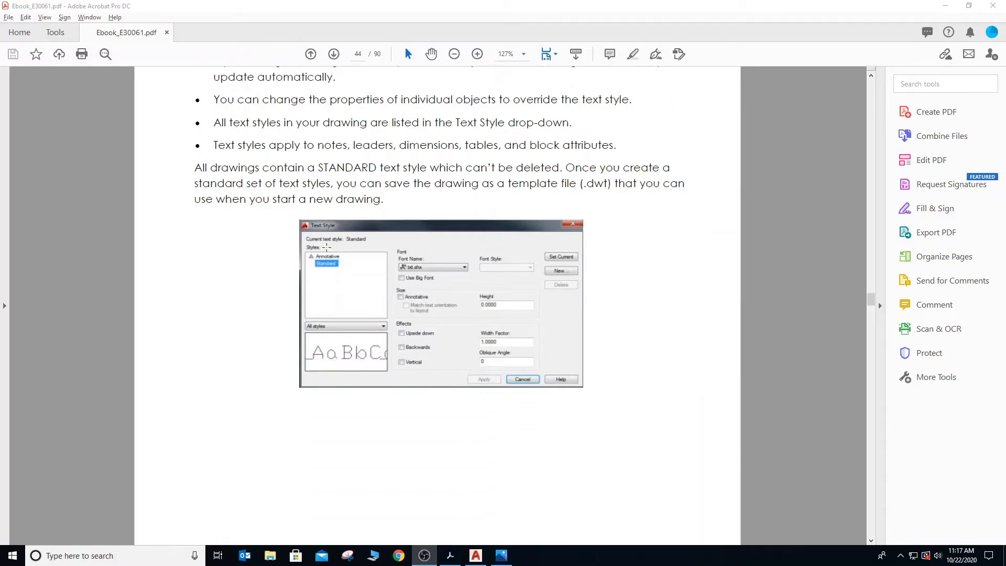
- Switch to AutoCAD and erase the two separate lines and the four-sided outline from the drawing
{"action": "scroll", "coordinate": [327, 246], "scroll_direction": "up", "scroll_amount": 2}
{"action": "scroll", "coordinate": [326, 247], "scroll_direction": "up", "scroll_amount": 1}
{"action": "key", "text": "alt+Tab"}
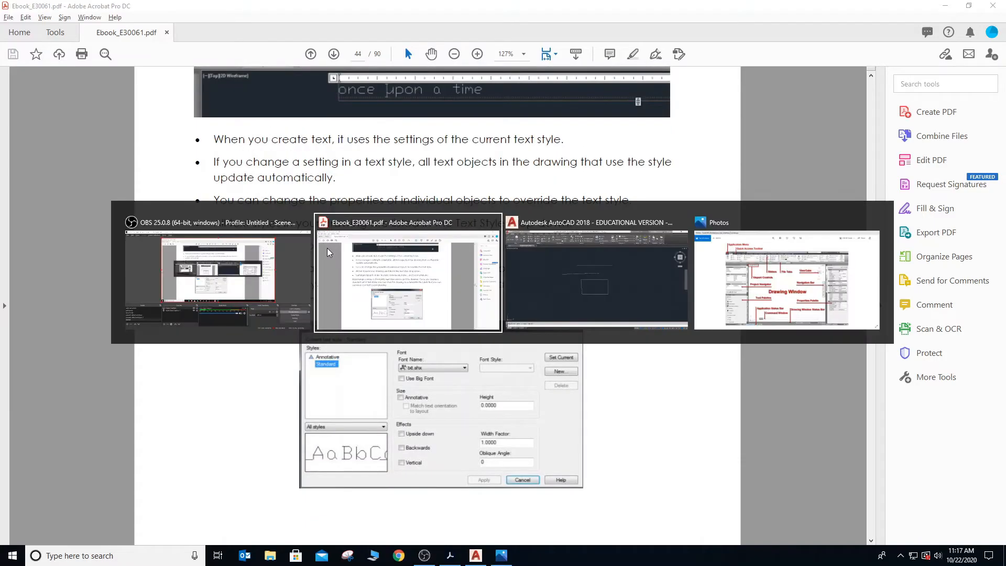
{"action": "key", "text": "alt+Tab"}
{"action": "key", "text": "Escape"}
{"action": "left_click", "coordinate": [277, 145]}
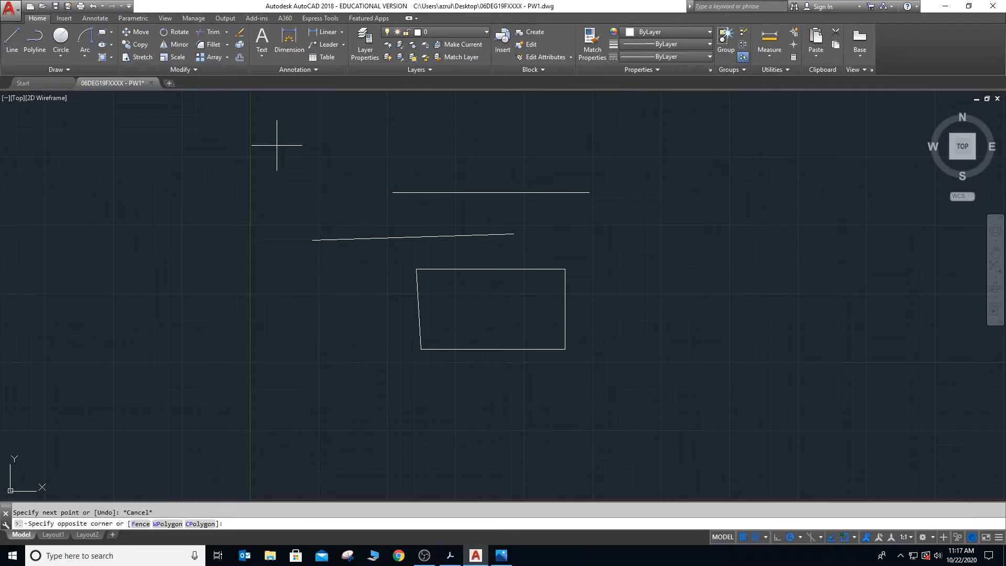
{"action": "left_click", "coordinate": [594, 379]}
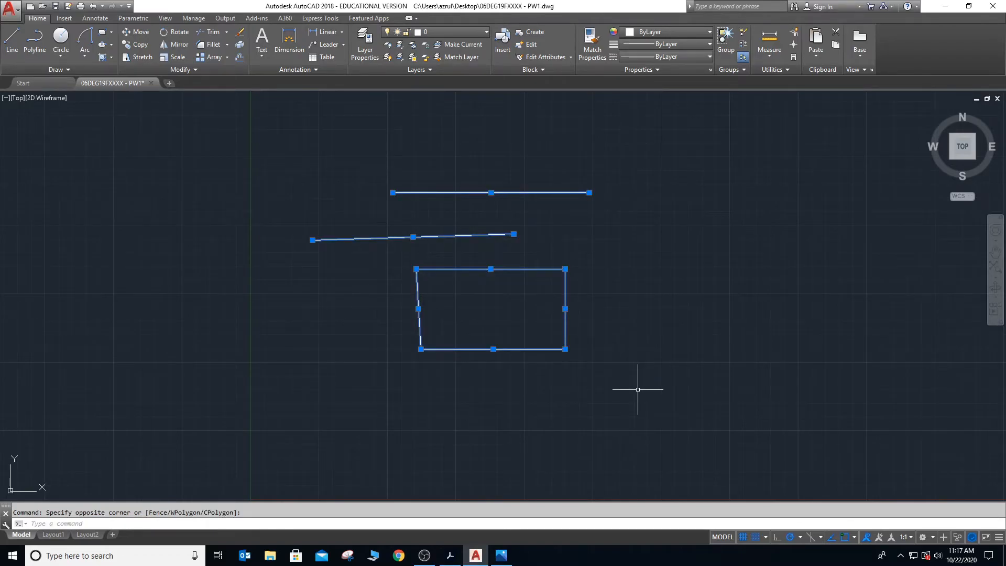
{"action": "key", "text": "Delete"}
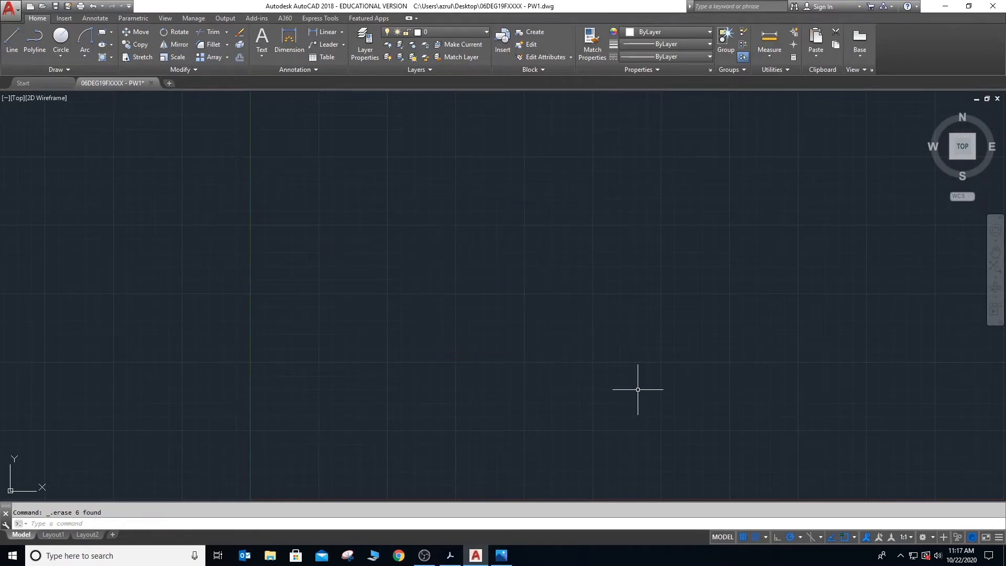
- Create multiline text containing the person's first name in a wide text box using the default text height
{"action": "left_click", "coordinate": [262, 40]}
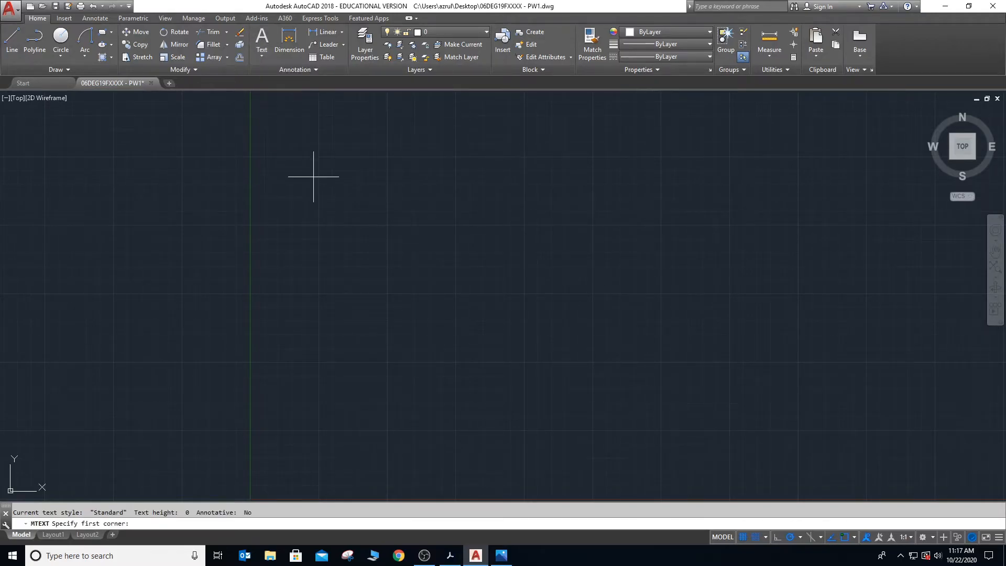
{"action": "left_click", "coordinate": [312, 189]}
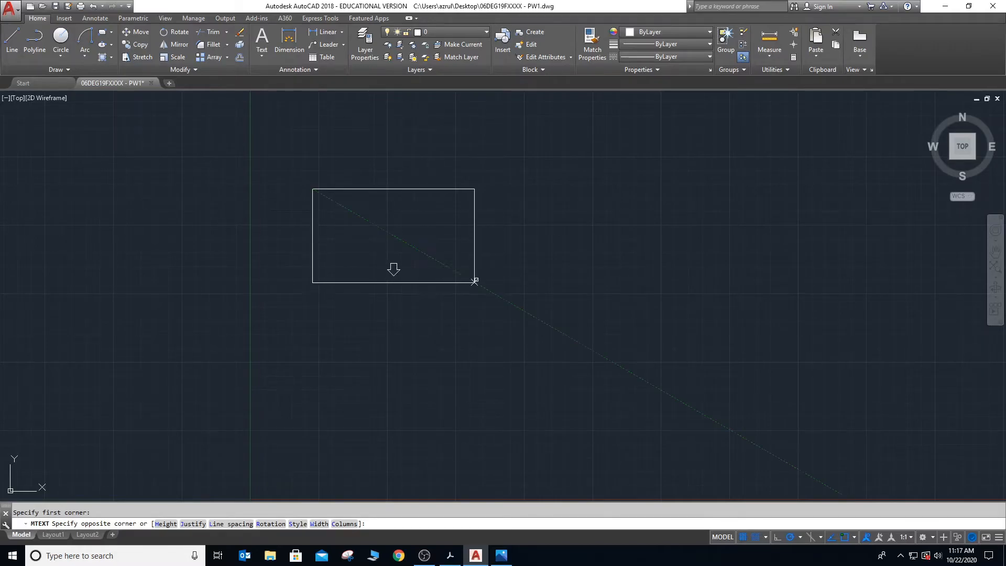
{"action": "left_click", "coordinate": [706, 254]}
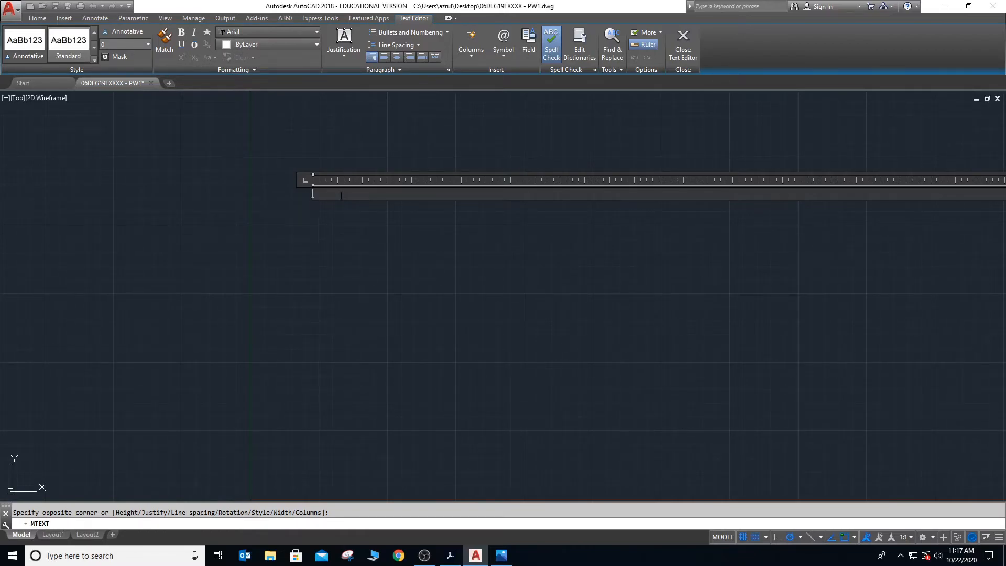
{"action": "type", "text": "azryl"}
{"action": "key", "text": "BackSpace"}
{"action": "key", "text": "BackSpace"}
{"action": "type", "text": "u"}
{"action": "left_click", "coordinate": [351, 210]}
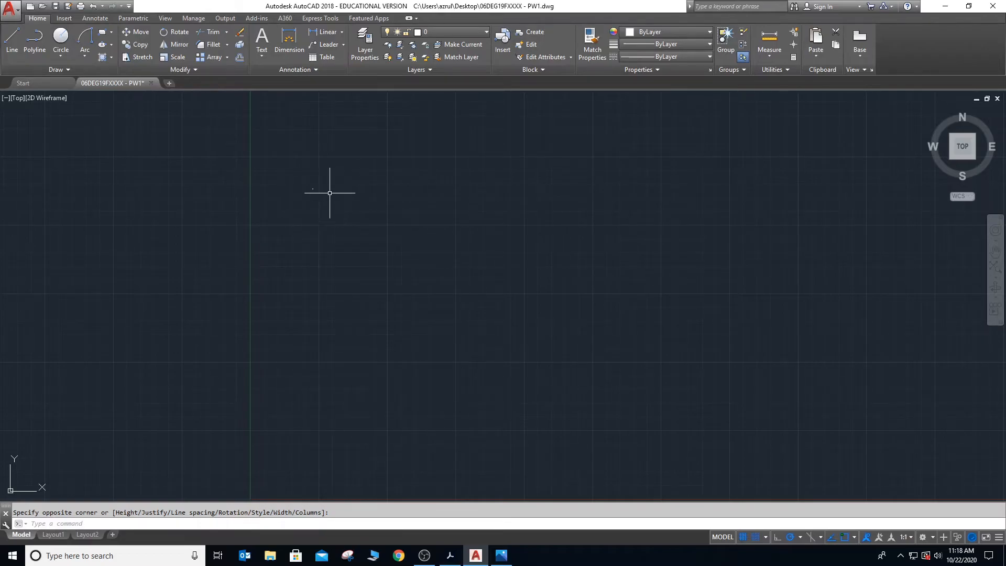
{"action": "scroll", "coordinate": [324, 188], "scroll_direction": "up", "scroll_amount": 3}
{"action": "scroll", "coordinate": [261, 180], "scroll_direction": "up", "scroll_amount": 4}
{"action": "scroll", "coordinate": [261, 180], "scroll_direction": "up", "scroll_amount": 2}
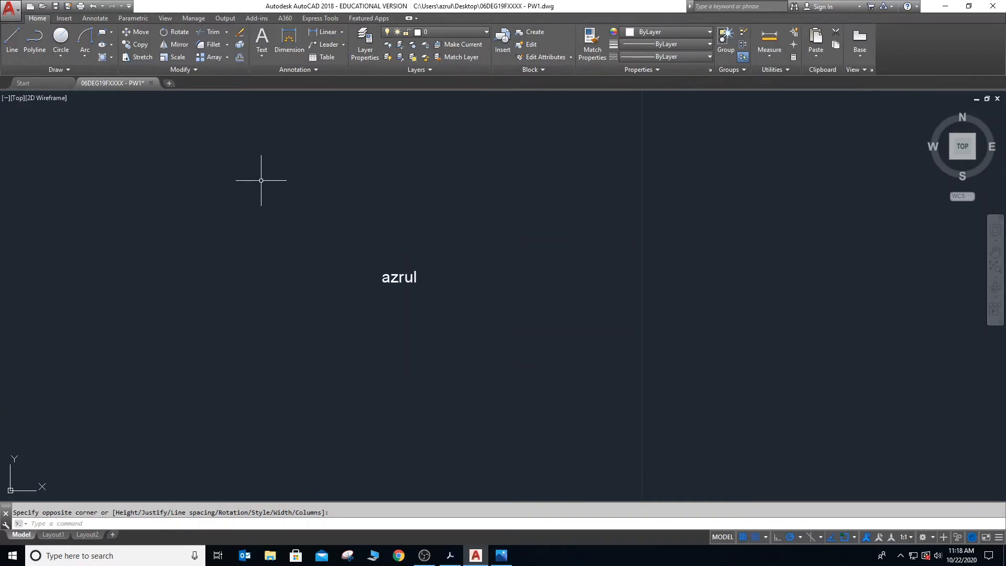
- Erase the tiny multiline name text from the drawing
{"action": "scroll", "coordinate": [261, 180], "scroll_direction": "down", "scroll_amount": 6}
{"action": "type", "text": "z"}
{"action": "key", "text": "Return"}
{"action": "type", "text": "a"}
{"action": "key", "text": "Return"}
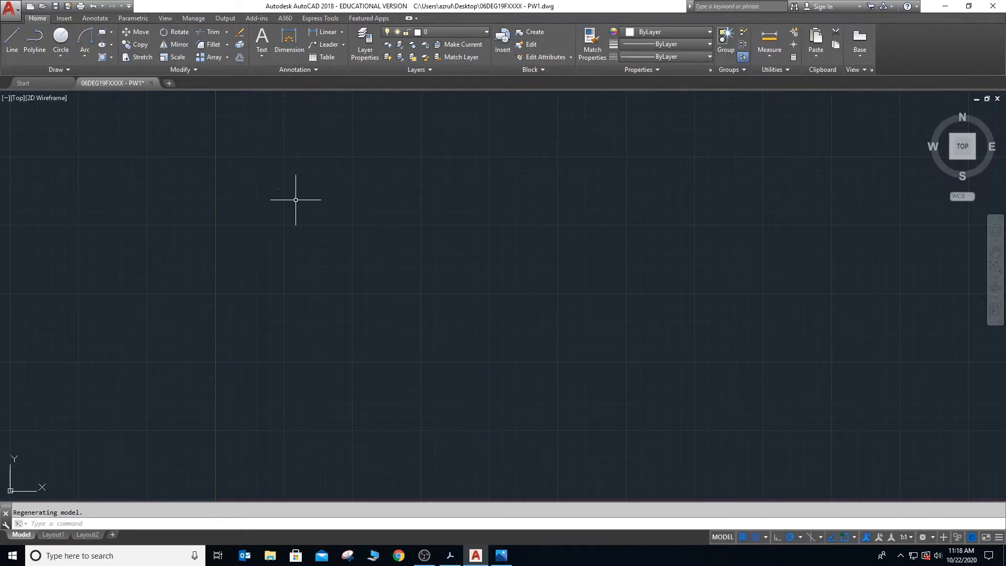
{"action": "left_click", "coordinate": [261, 165]}
{"action": "left_click", "coordinate": [301, 208]}
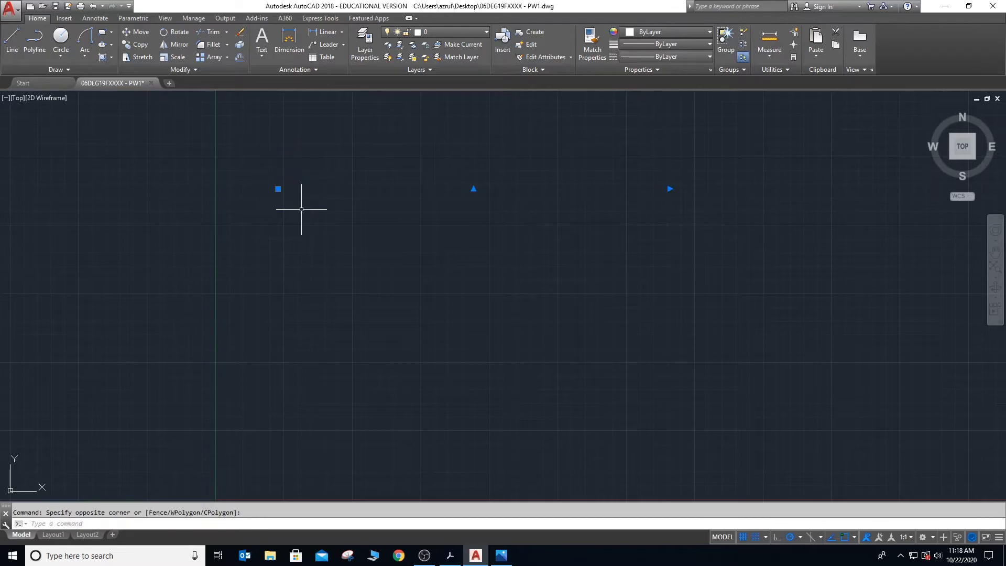
{"action": "key", "text": "Delete"}
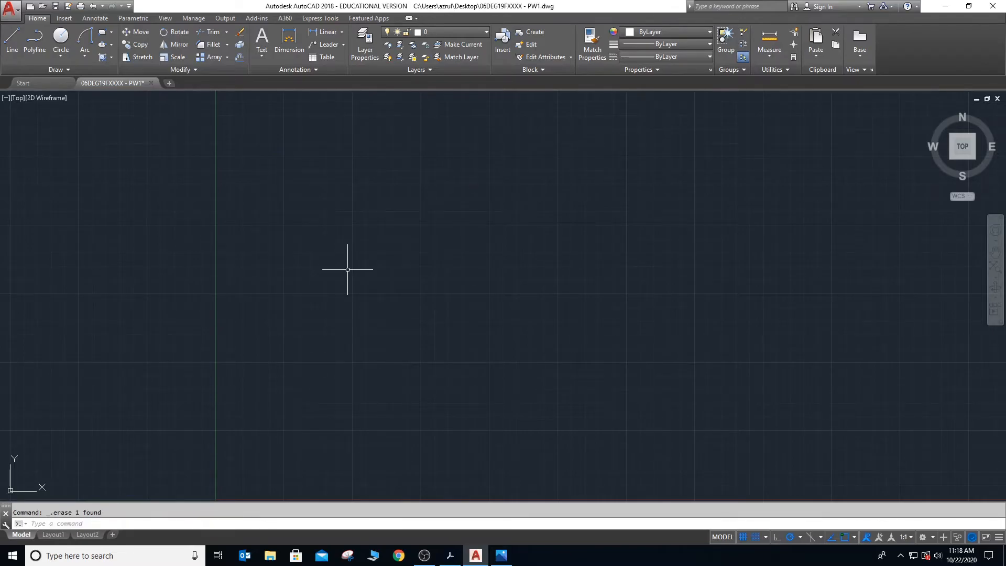
{"action": "left_click", "coordinate": [264, 39]}
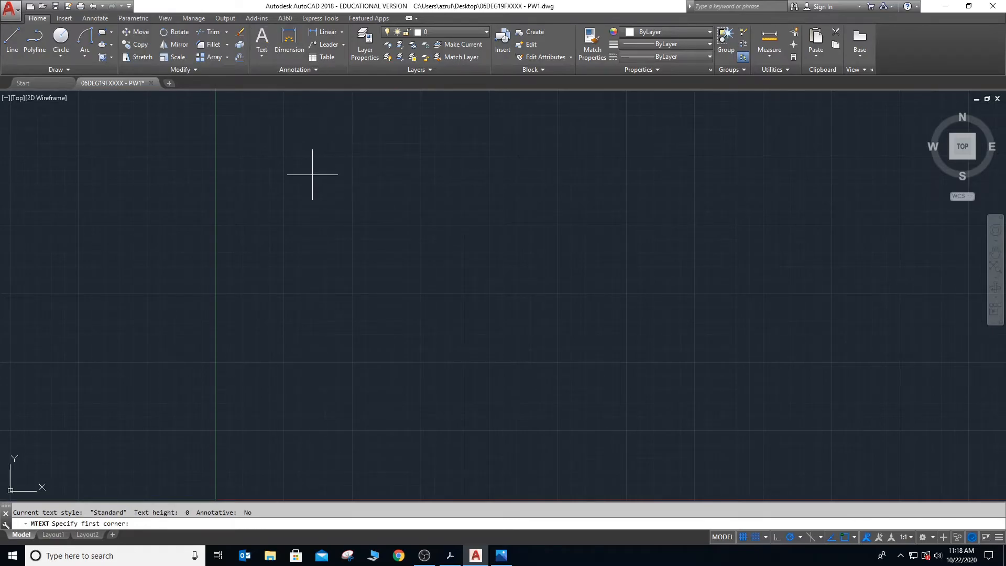
{"action": "left_click", "coordinate": [311, 190]}
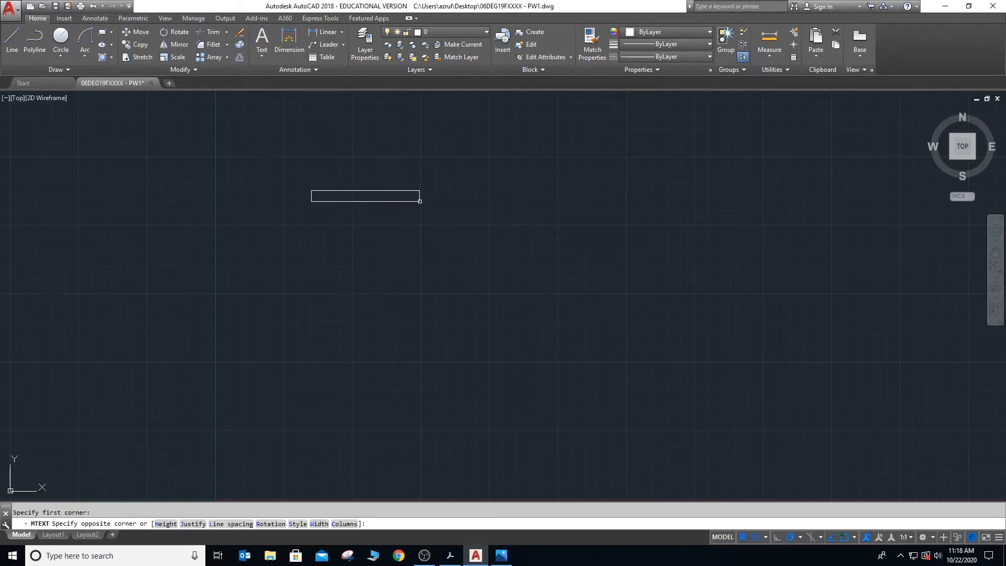
{"action": "left_click", "coordinate": [567, 228]}
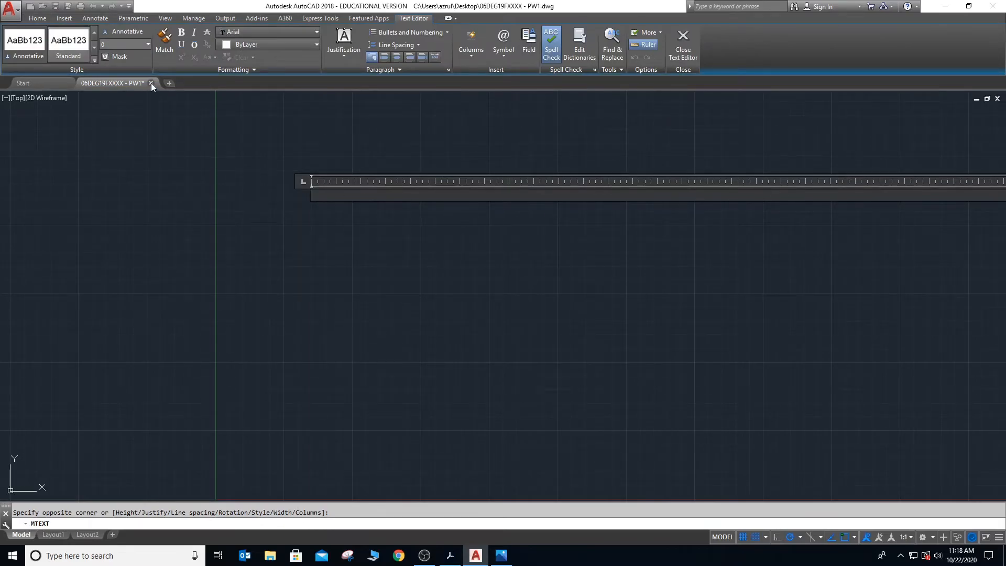
{"action": "left_click", "coordinate": [149, 45]}
{"action": "key", "text": "Escape"}
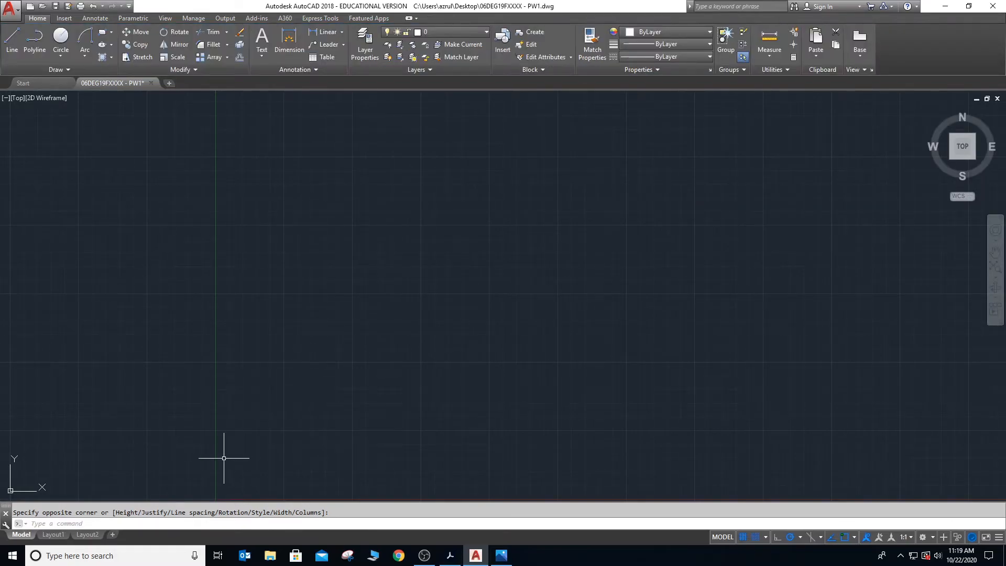
- Create multiline text with a height of 10 containing the person's first name in a wide box in the upper drawing area
{"action": "left_click", "coordinate": [262, 40]}
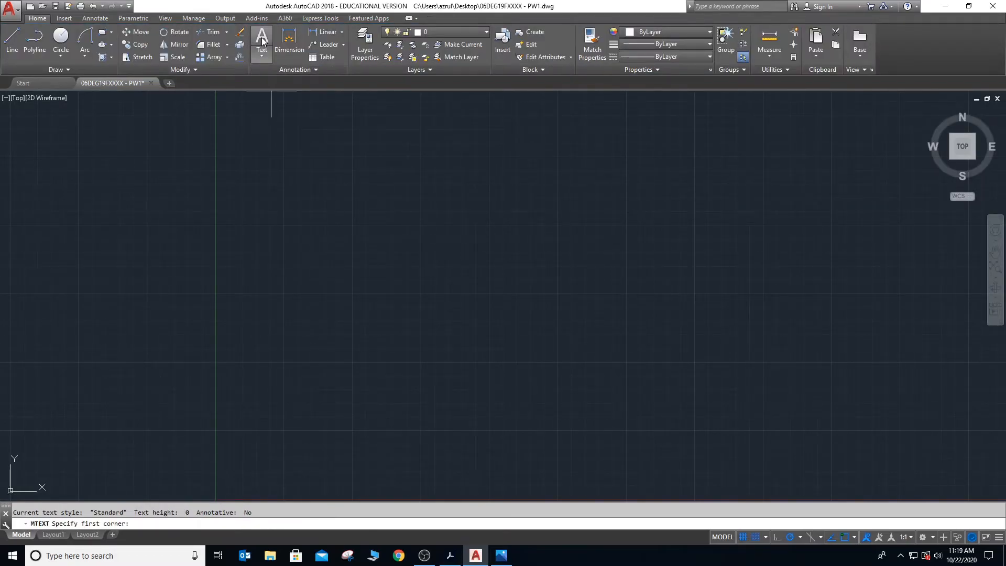
{"action": "left_click", "coordinate": [278, 186]}
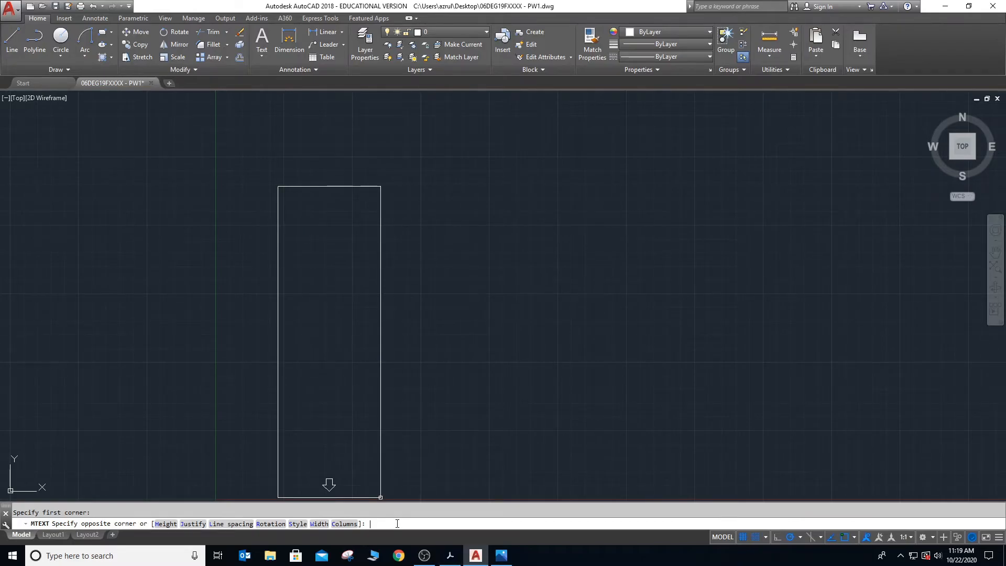
{"action": "key", "text": "Return"}
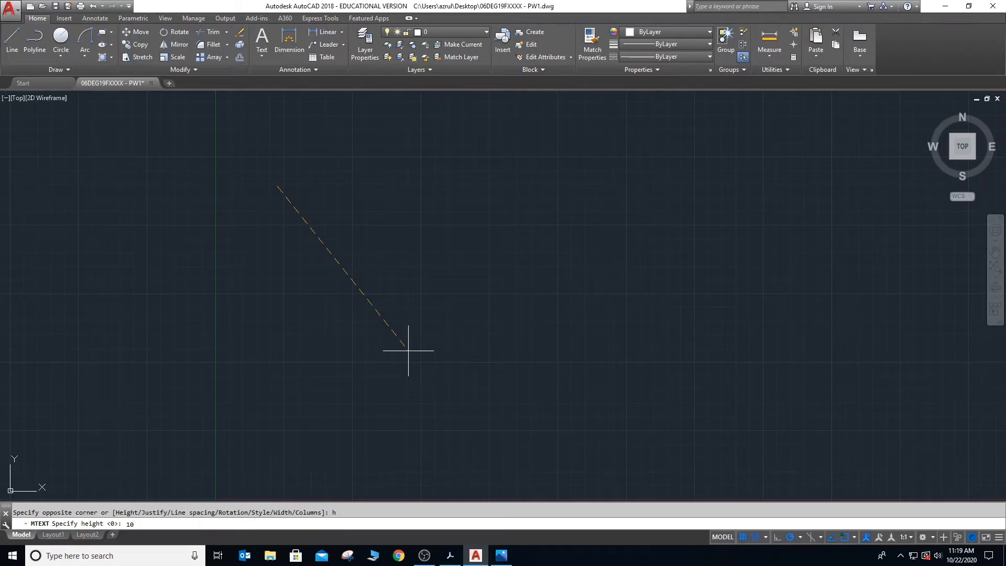
{"action": "key", "text": "Return"}
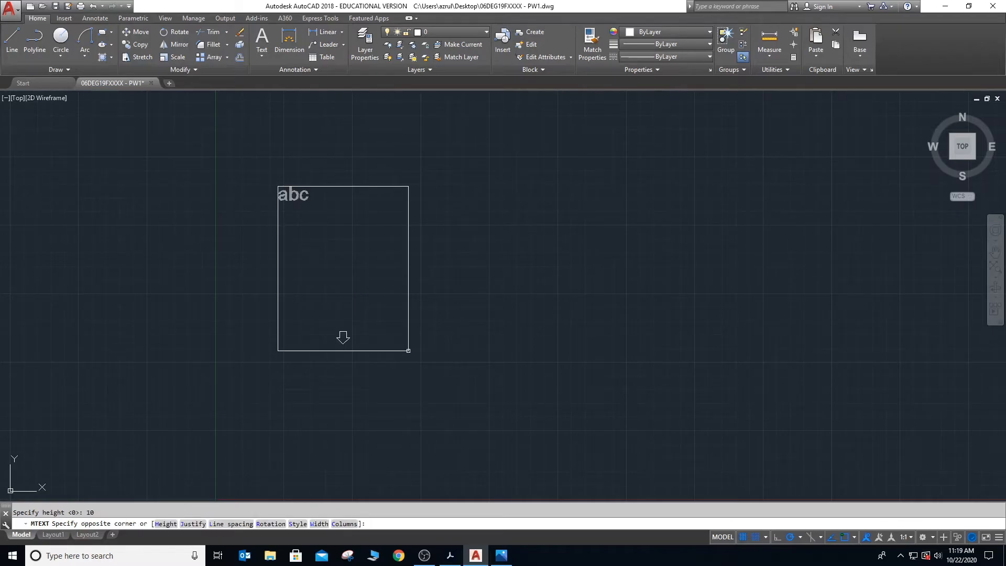
{"action": "type", "text": "azrul"}
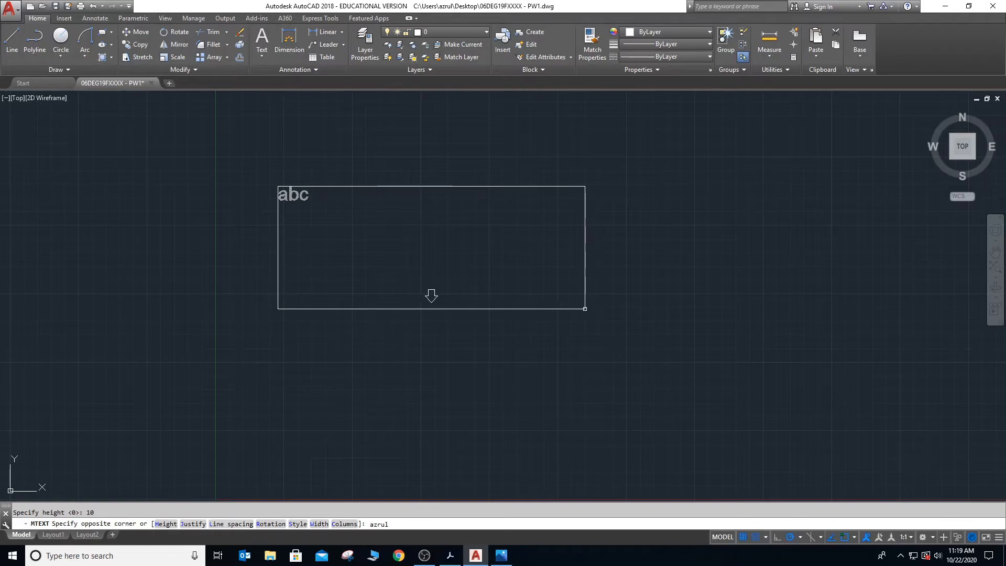
{"action": "key", "text": "BackSpace"}
{"action": "key", "text": "BackSpace"}
{"action": "key", "text": "BackSpace"}
{"action": "key", "text": "BackSpace"}
{"action": "key", "text": "BackSpace"}
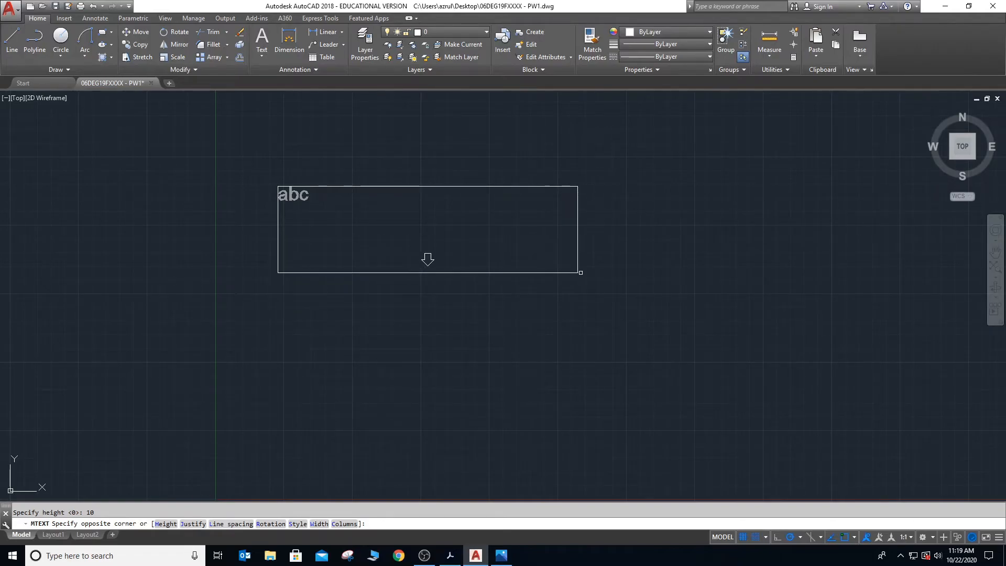
{"action": "left_click", "coordinate": [636, 304]}
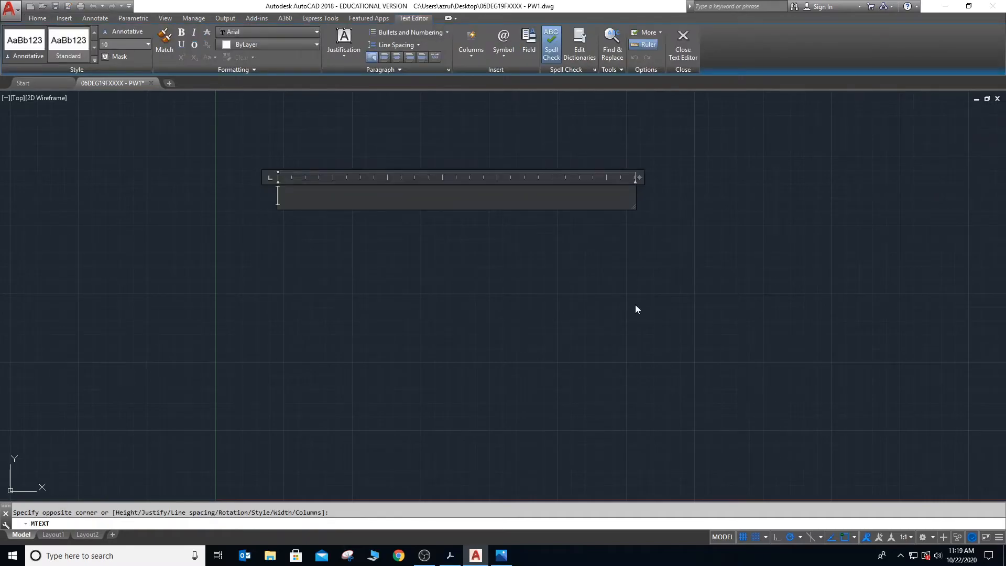
{"action": "type", "text": "azrul"}
{"action": "left_click", "coordinate": [517, 279]}
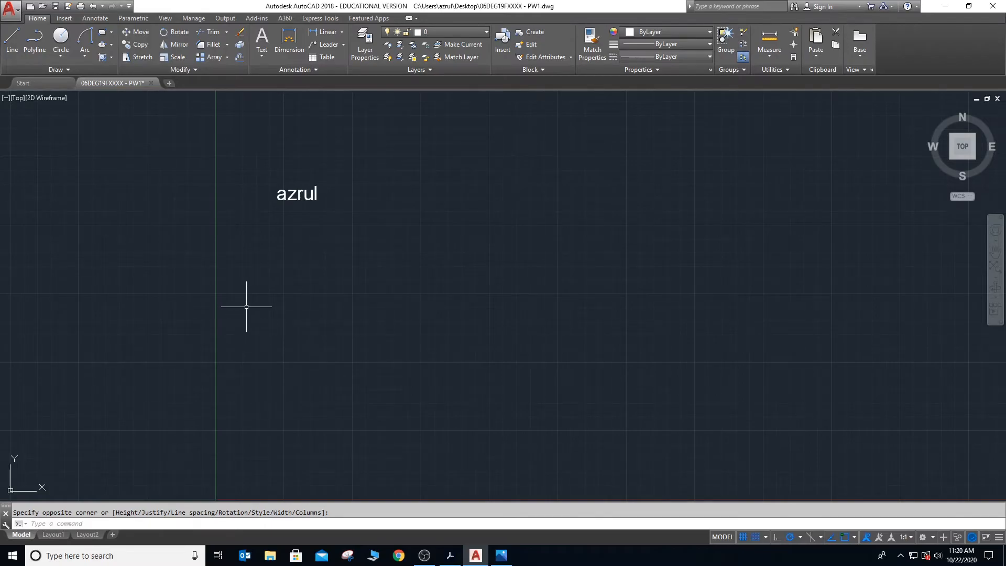
- Open the name text for editing, browse the available fonts, choose Arial, and close the editor
{"action": "double_click", "coordinate": [298, 195]}
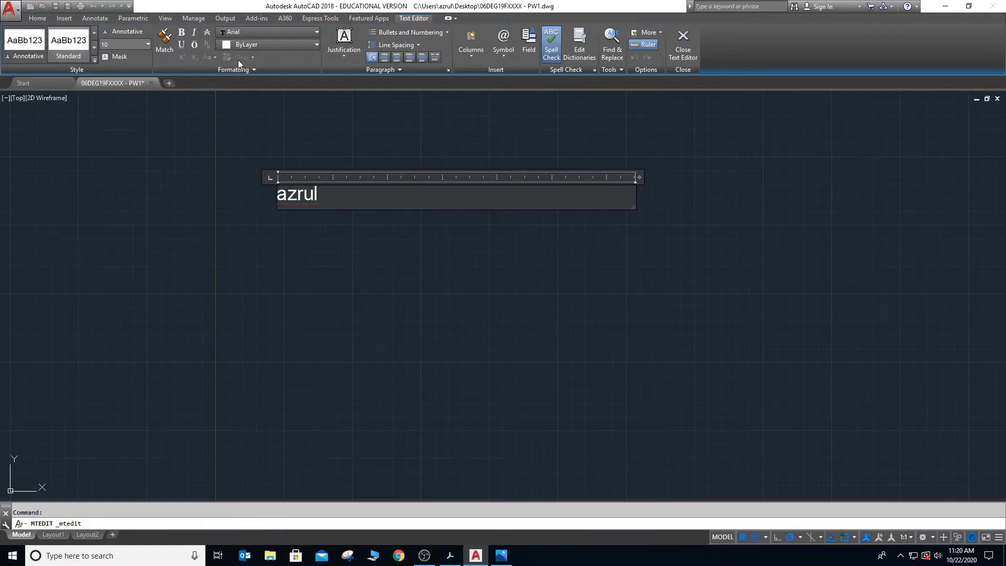
{"action": "left_click", "coordinate": [315, 31]}
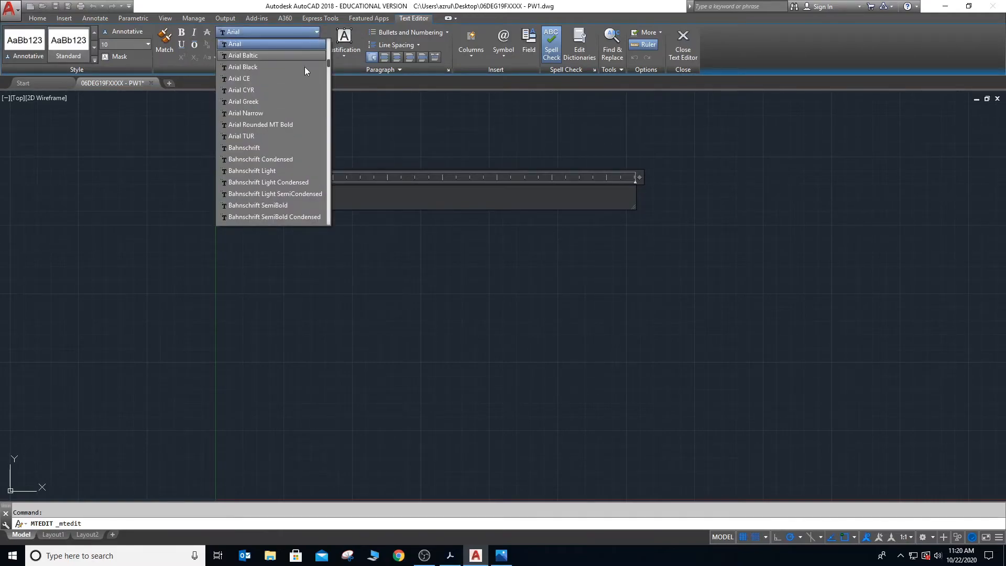
{"action": "scroll", "coordinate": [289, 113], "scroll_direction": "down", "scroll_amount": 2}
{"action": "scroll", "coordinate": [289, 122], "scroll_direction": "up", "scroll_amount": 5}
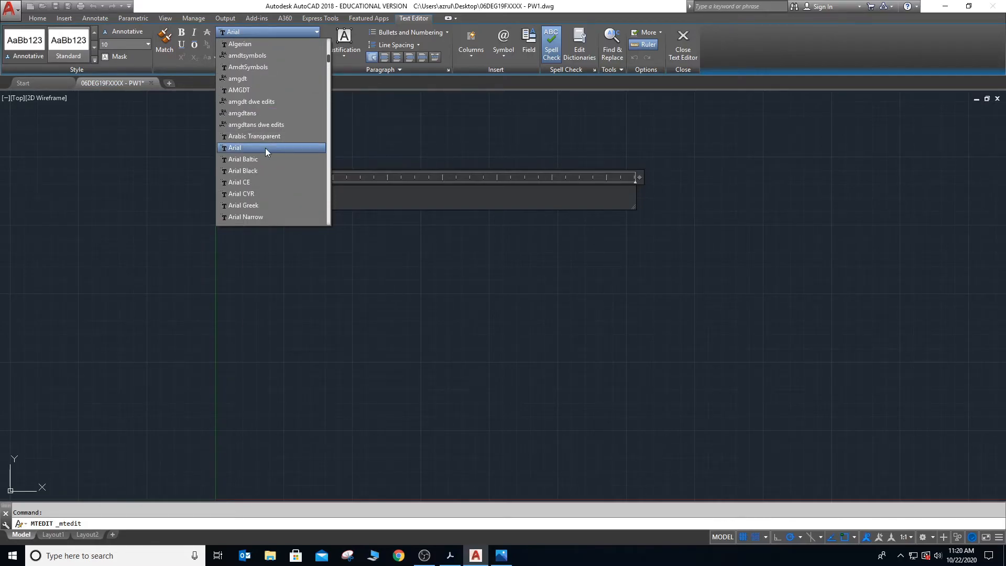
{"action": "left_click", "coordinate": [265, 148]}
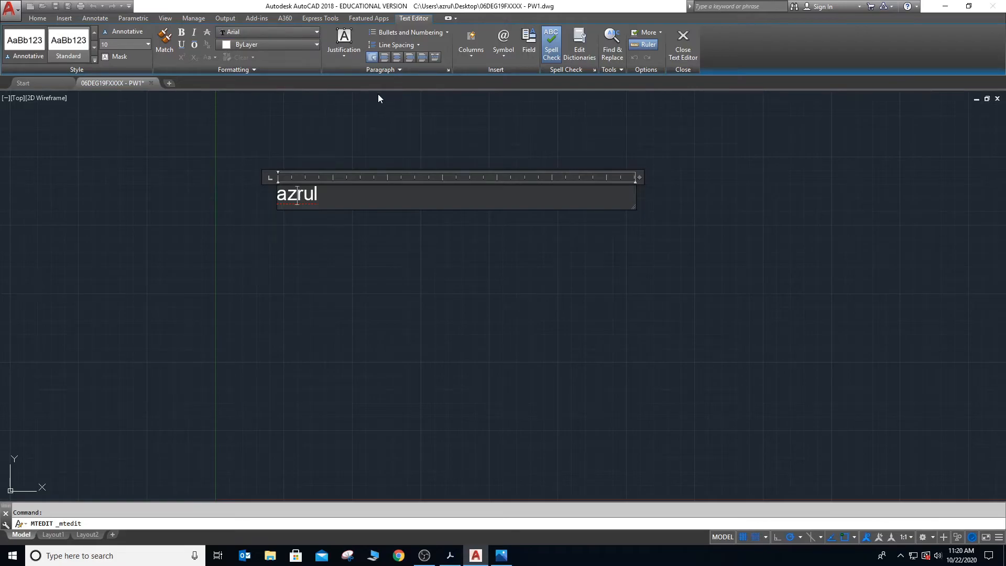
{"action": "left_click", "coordinate": [463, 135]}
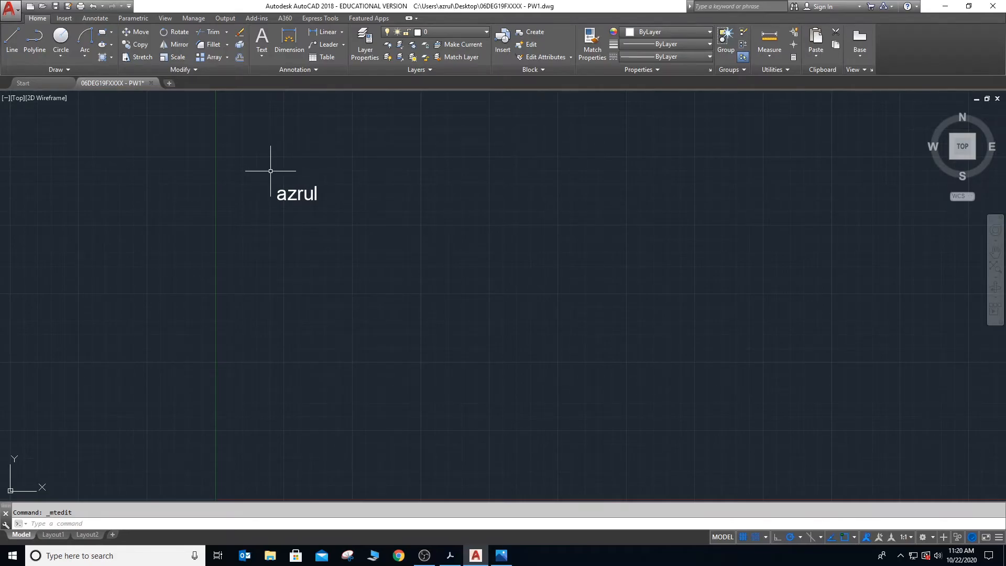
- Switch to Ebook_E30061.pdf in Adobe Acrobat and read the Linear Dimensions section
{"action": "key", "text": "alt+Tab"}
{"action": "key", "text": "alt+Tab"}
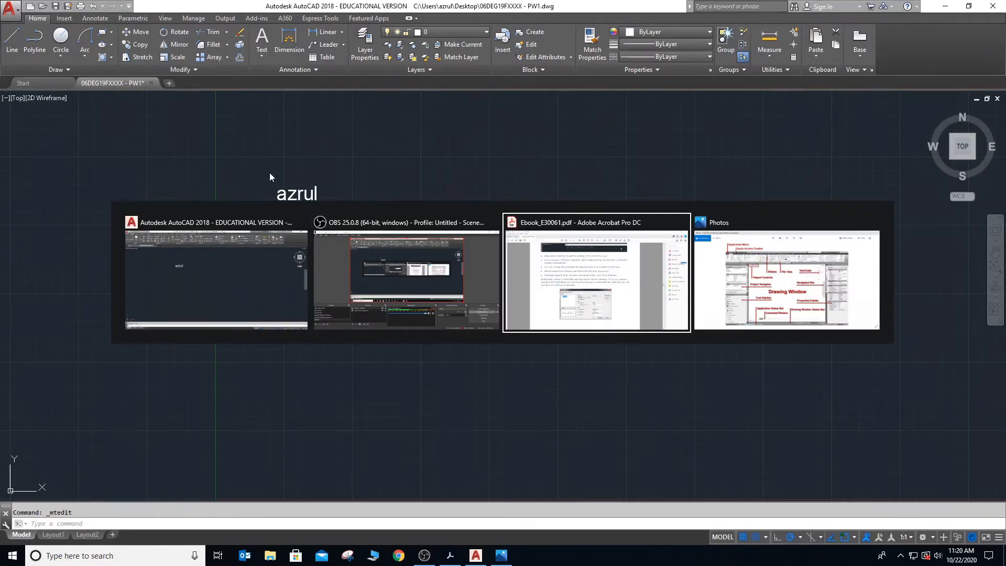
{"action": "scroll", "coordinate": [315, 211], "scroll_direction": "down", "scroll_amount": 10}
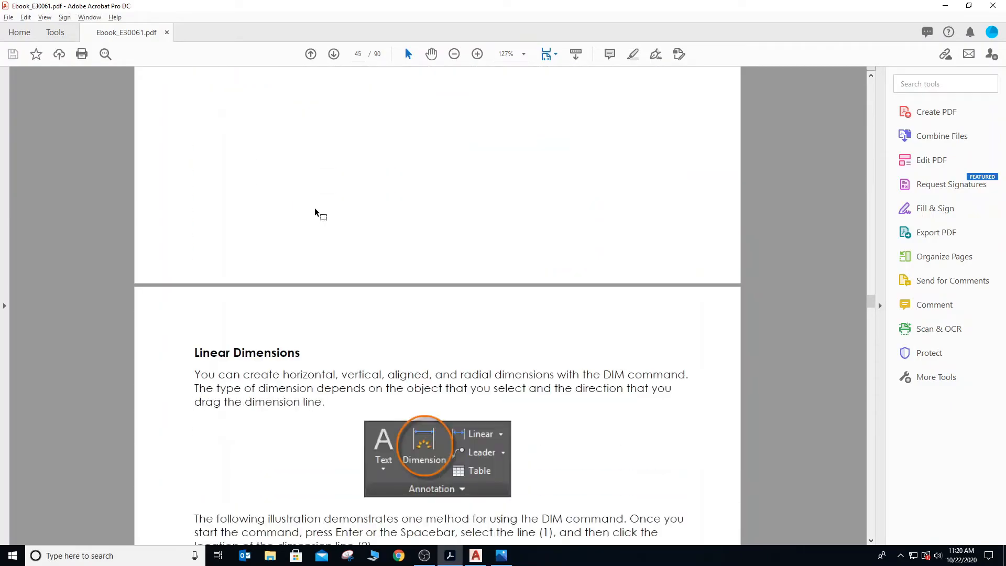
{"action": "scroll", "coordinate": [315, 212], "scroll_direction": "down", "scroll_amount": 10}
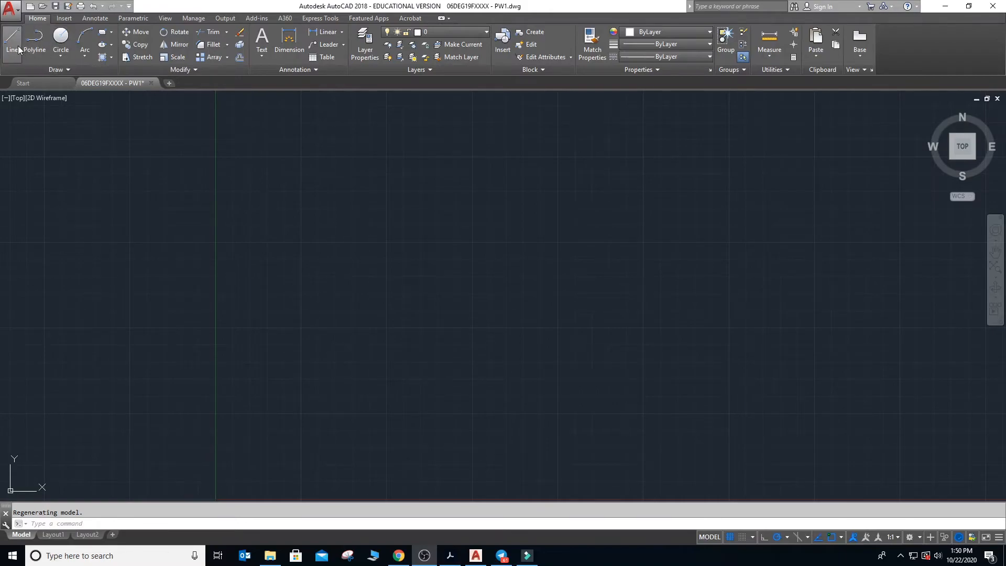
- Draw a right-angled triangle with lines, its horizontal upper edge about 192 units long and its vertical edge descending from that edge's right end
{"action": "left_click", "coordinate": [301, 206]}
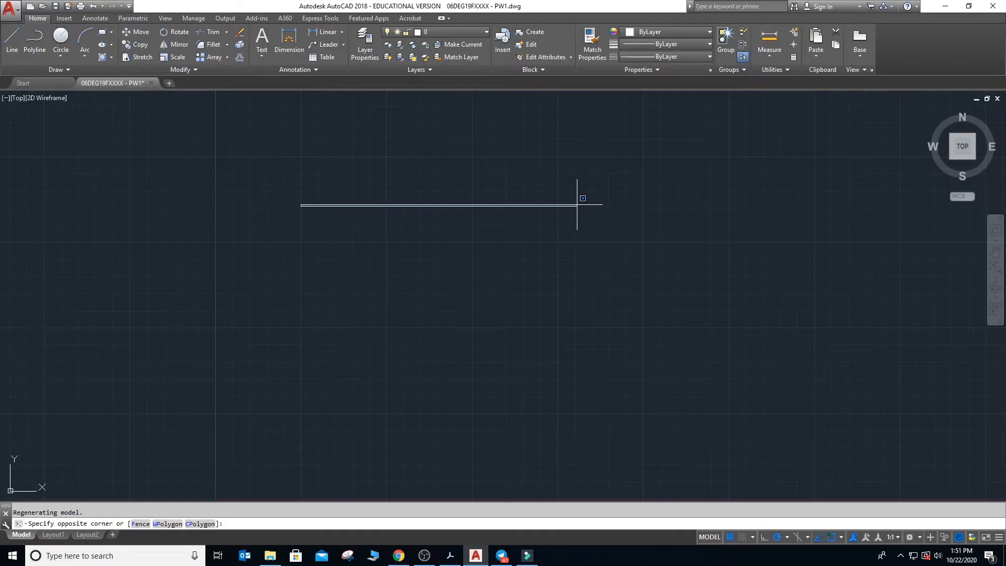
{"action": "key", "text": "Escape"}
{"action": "type", "text": "l"}
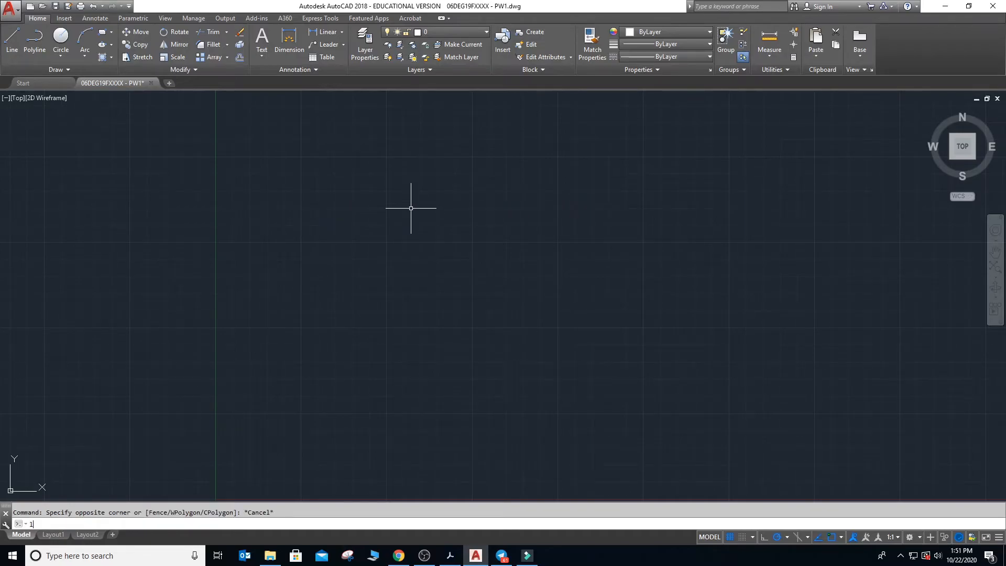
{"action": "key", "text": "Return"}
{"action": "left_click", "coordinate": [292, 212]}
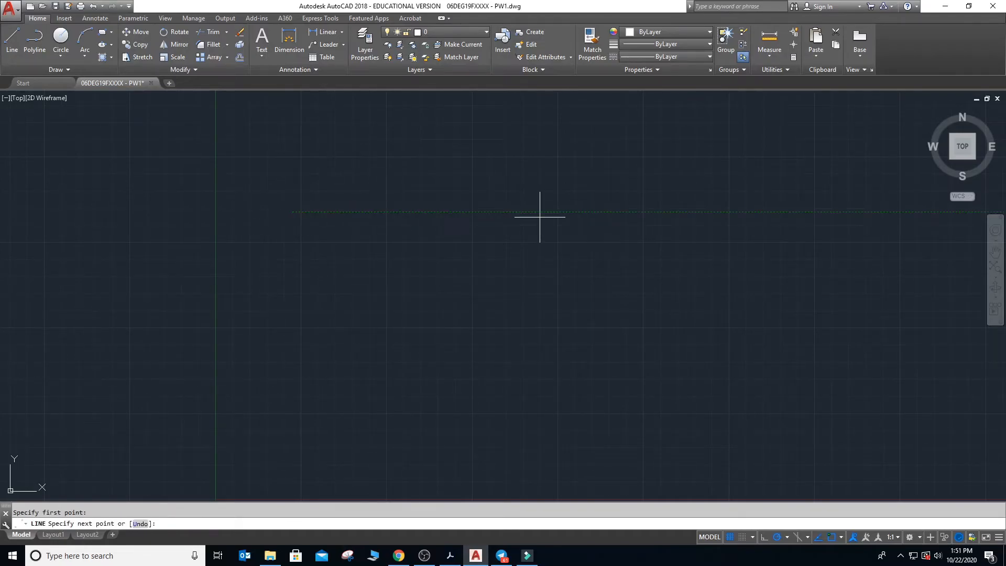
{"action": "left_click", "coordinate": [555, 212]}
{"action": "left_click", "coordinate": [556, 389]}
{"action": "left_click", "coordinate": [292, 212]}
{"action": "key", "text": "Return"}
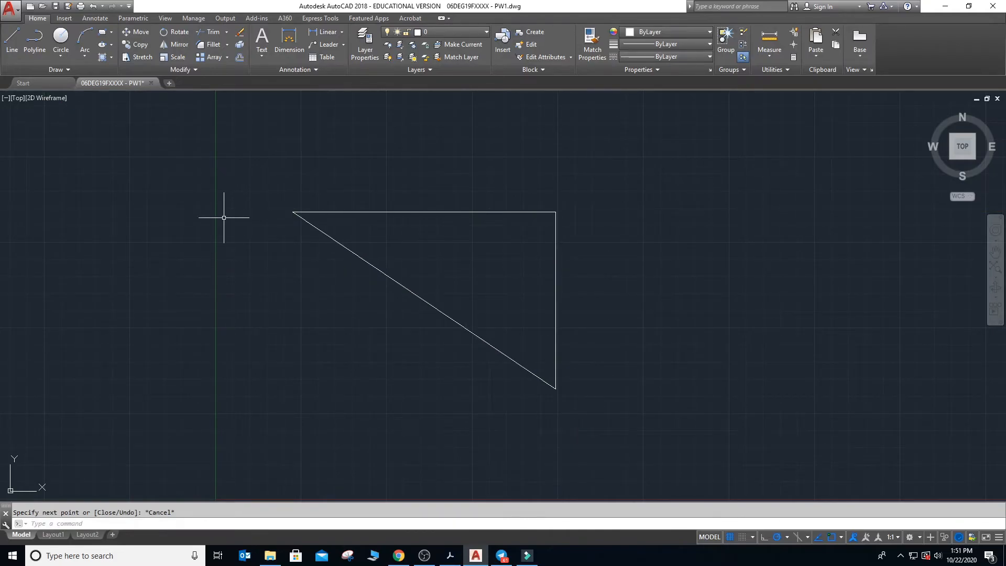
- Draw a circle in the open space to the right of the triangle, smaller than the triangle
{"action": "left_click", "coordinate": [61, 39]}
{"action": "left_click", "coordinate": [682, 227]}
{"action": "left_click", "coordinate": [716, 259]}
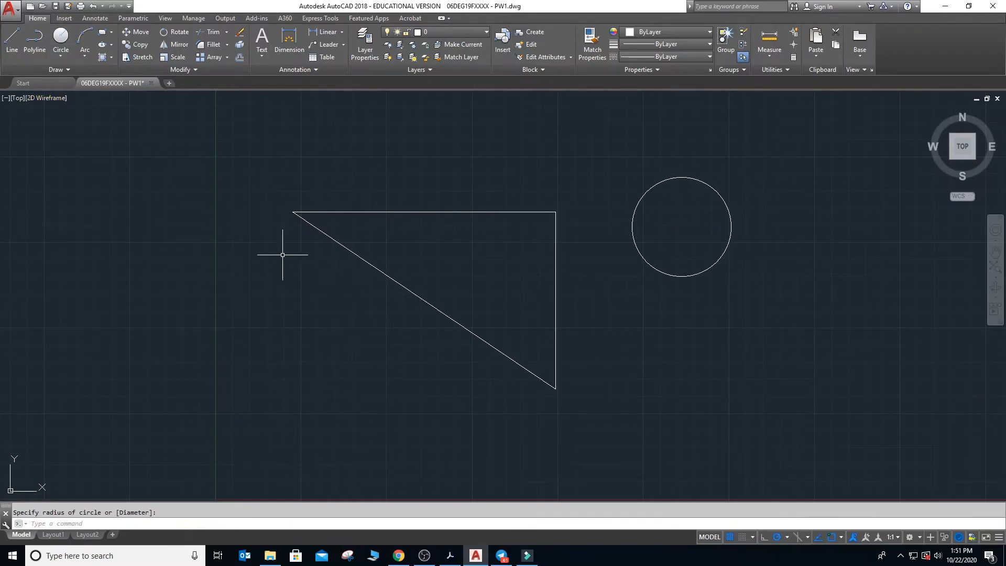
- Draw a three-point arc to the left of the triangle, bulging away from it
{"action": "left_click", "coordinate": [85, 39]}
{"action": "left_click", "coordinate": [144, 225]}
{"action": "left_click", "coordinate": [107, 256]}
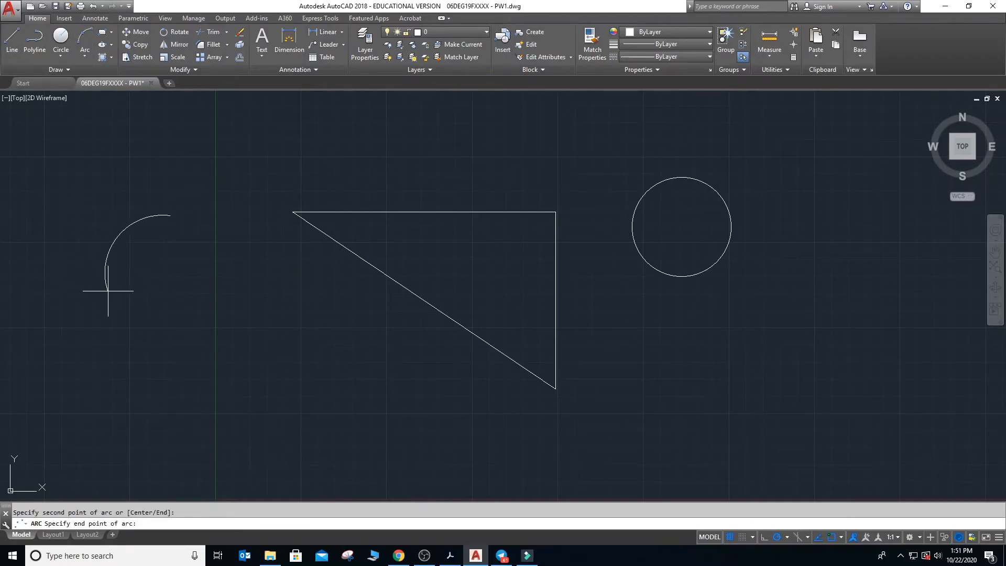
{"action": "left_click", "coordinate": [124, 336]}
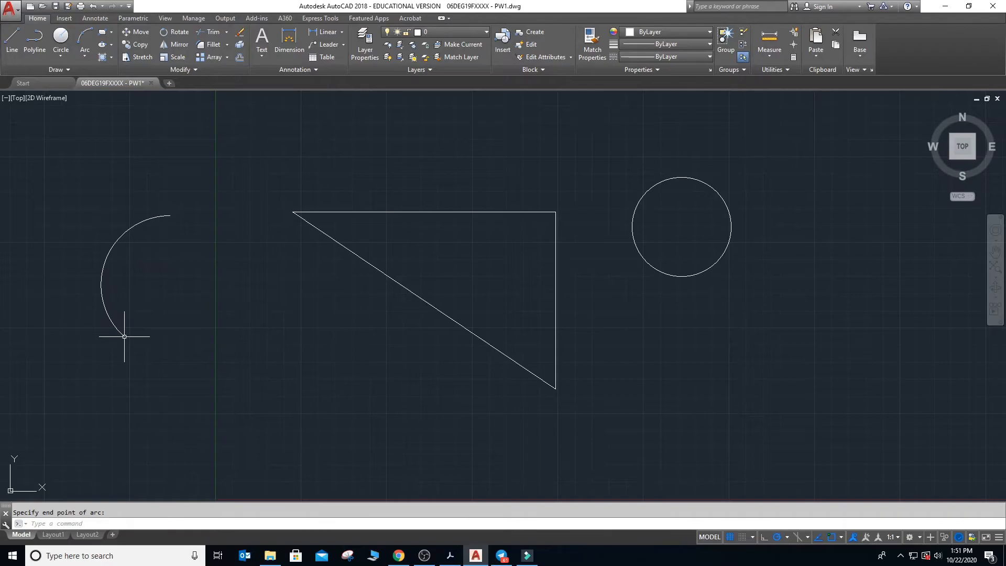
{"action": "key", "text": "Escape"}
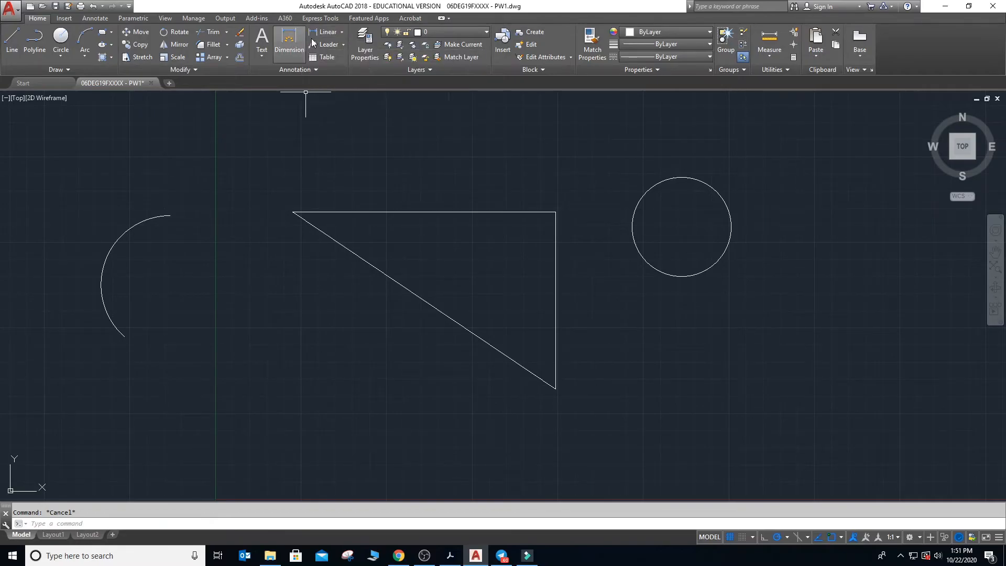
- Look over the available dimension types and the Standard dimension style's settings, leaving the Dimension Style Manager without changes
{"action": "left_click", "coordinate": [343, 33]}
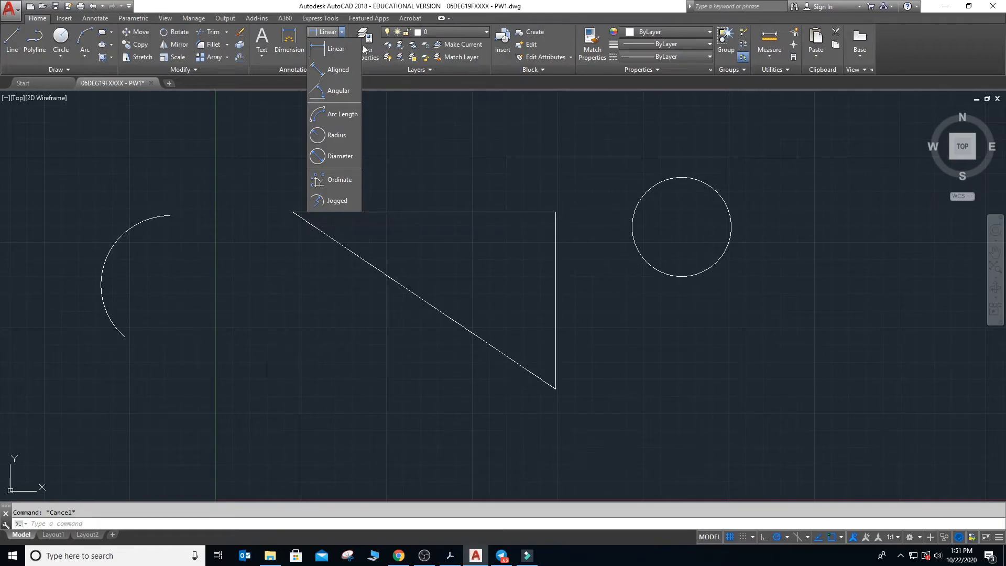
{"action": "left_click", "coordinate": [384, 165]}
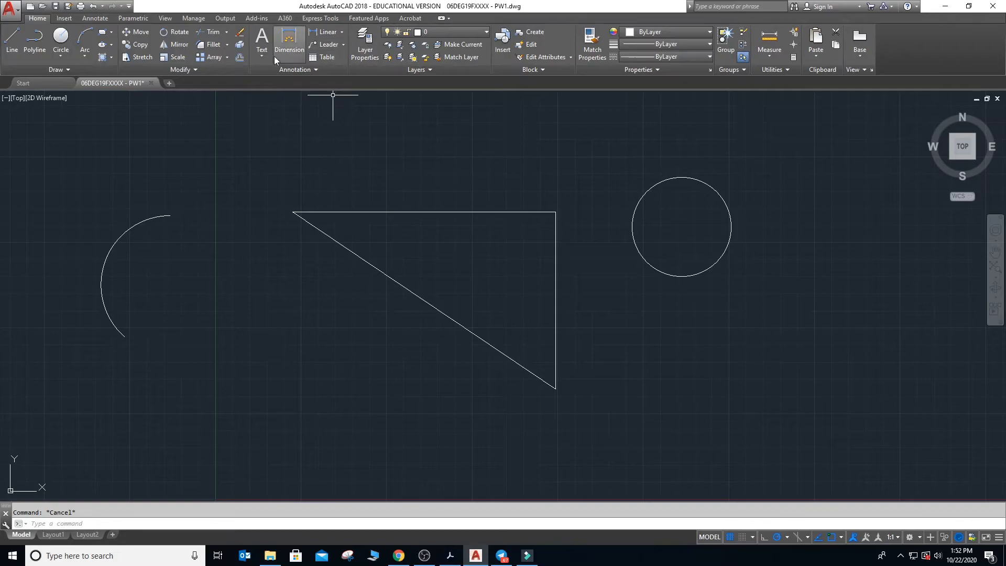
{"action": "left_click", "coordinate": [97, 20]}
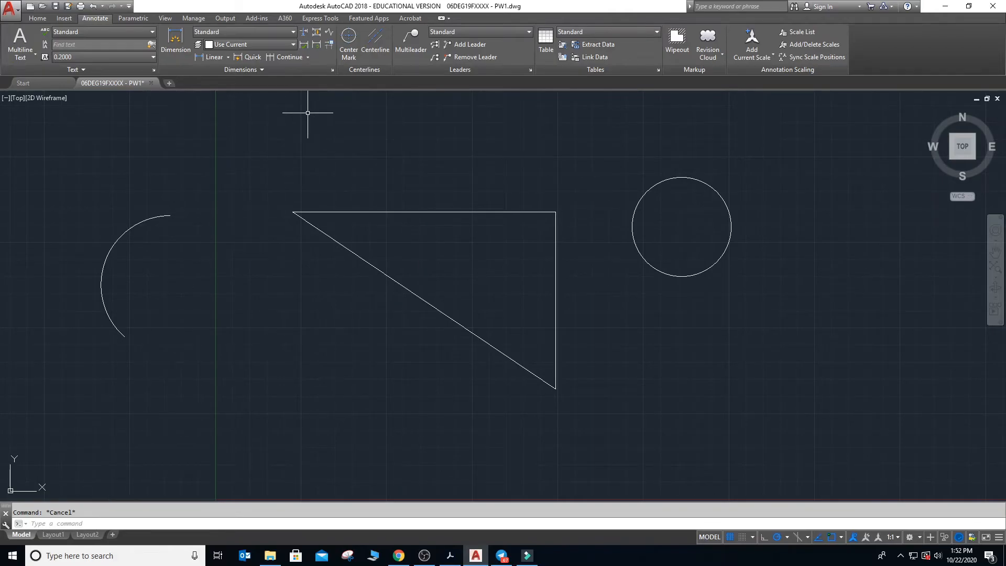
{"action": "left_click", "coordinate": [331, 71]}
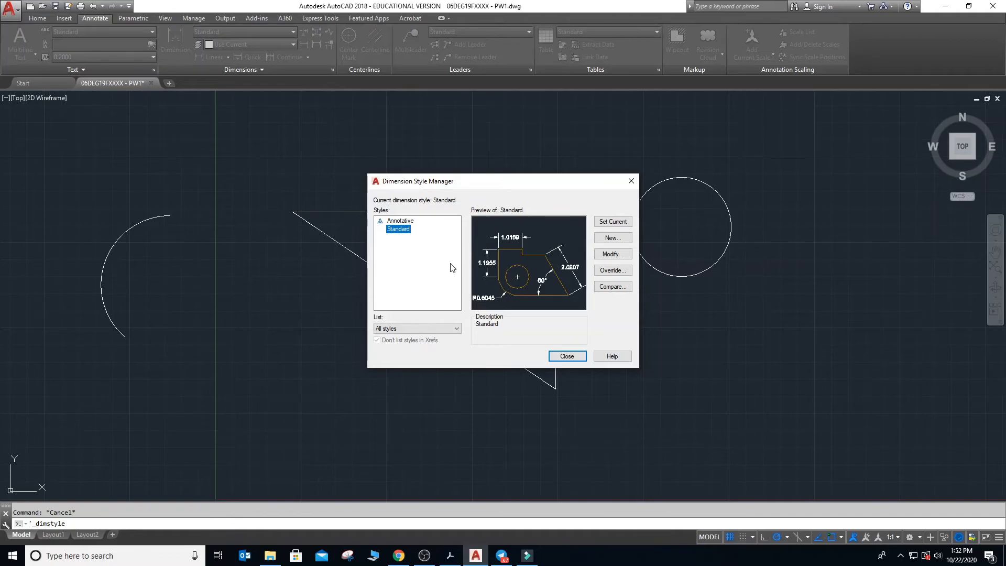
{"action": "left_click", "coordinate": [599, 255]}
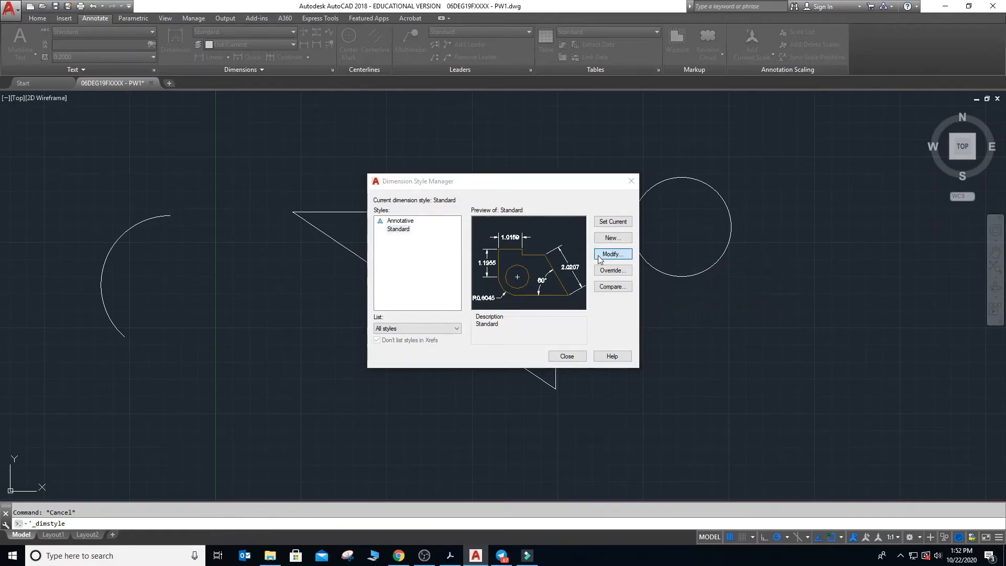
{"action": "left_click", "coordinate": [580, 394]}
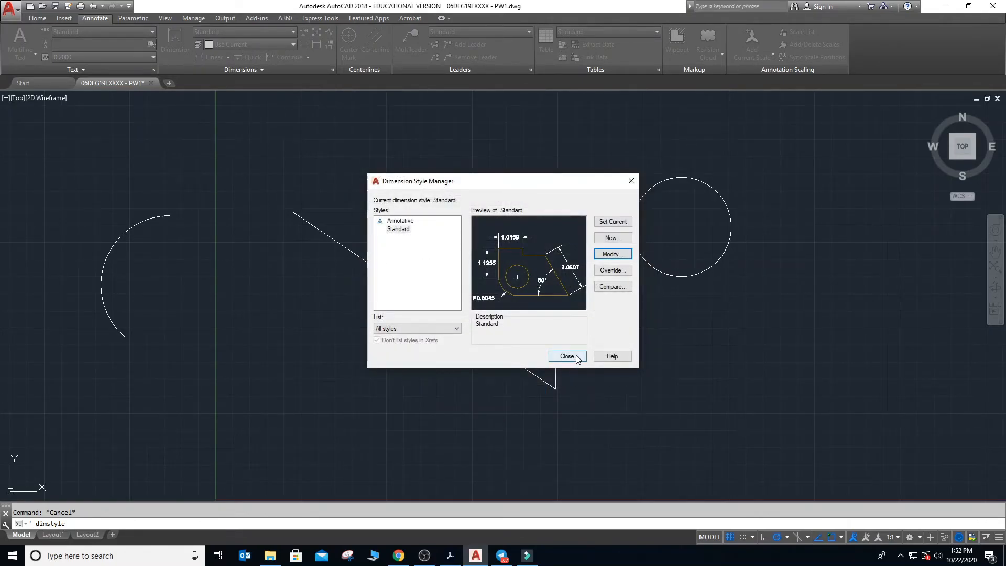
{"action": "left_click", "coordinate": [575, 357]}
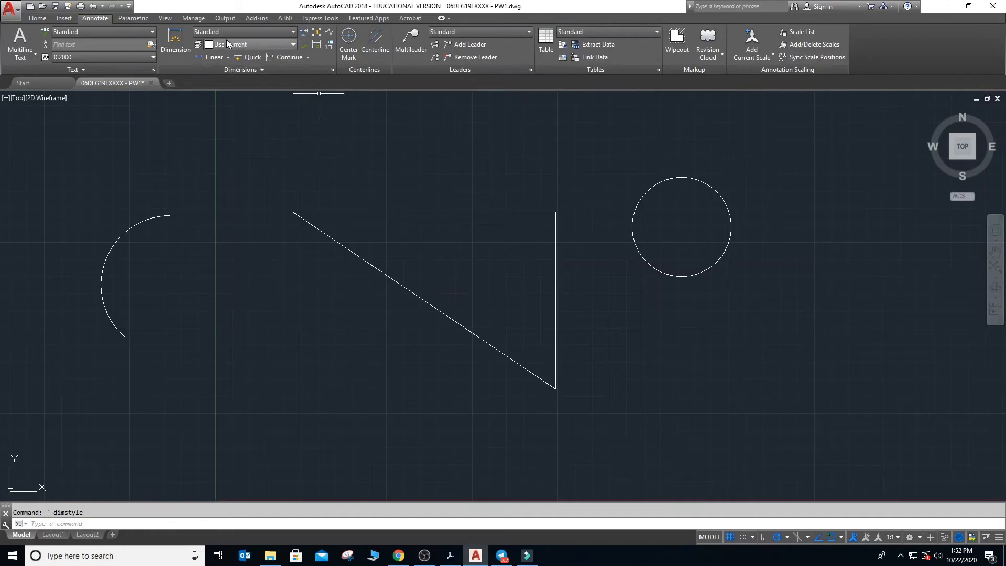
- Add a linear dimension to the triangle's horizontal upper edge, placing the dimension line about 38 units above it
{"action": "left_click", "coordinate": [228, 57]}
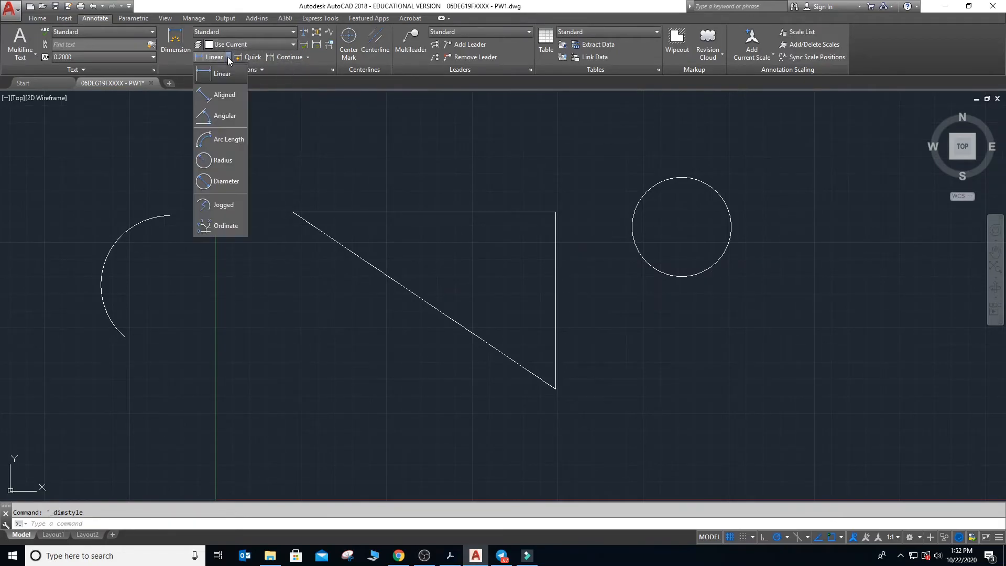
{"action": "left_click", "coordinate": [223, 75]}
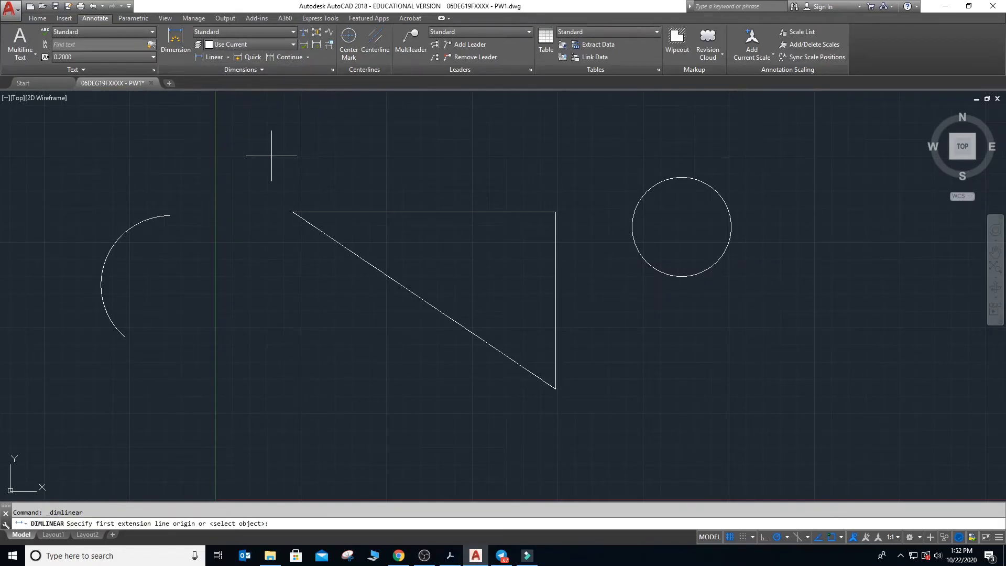
{"action": "left_click", "coordinate": [293, 212]}
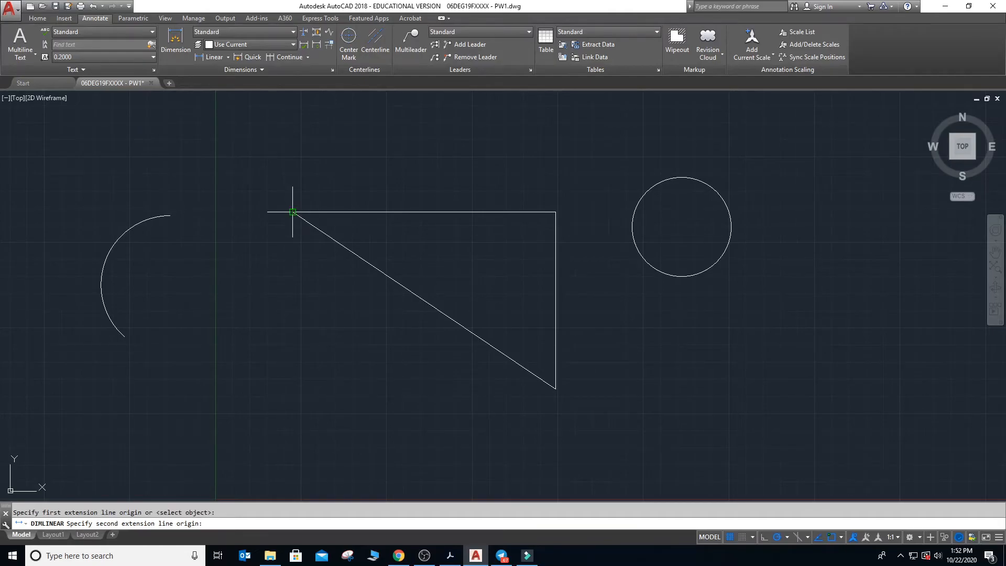
{"action": "left_click", "coordinate": [555, 212]}
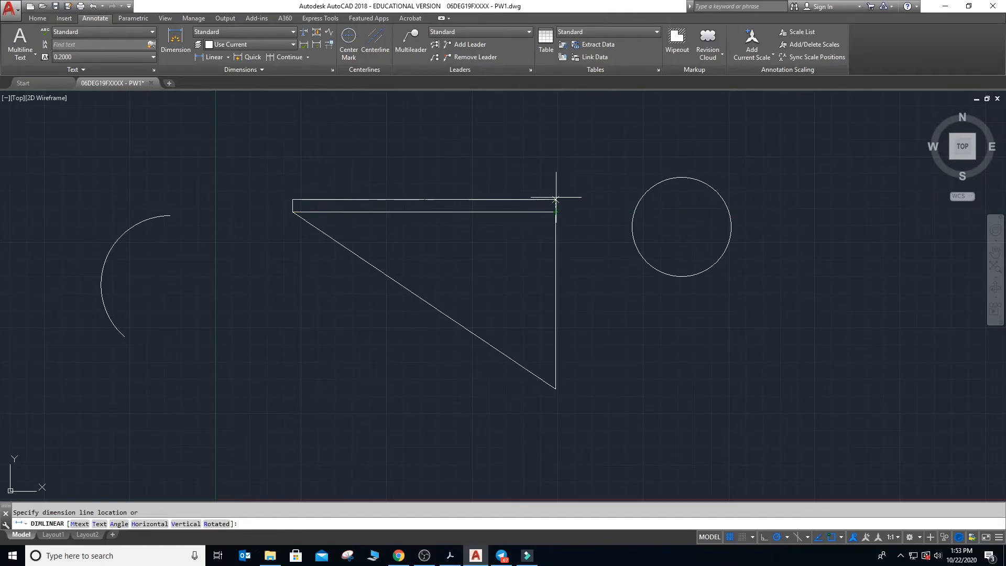
{"action": "left_click", "coordinate": [554, 158]}
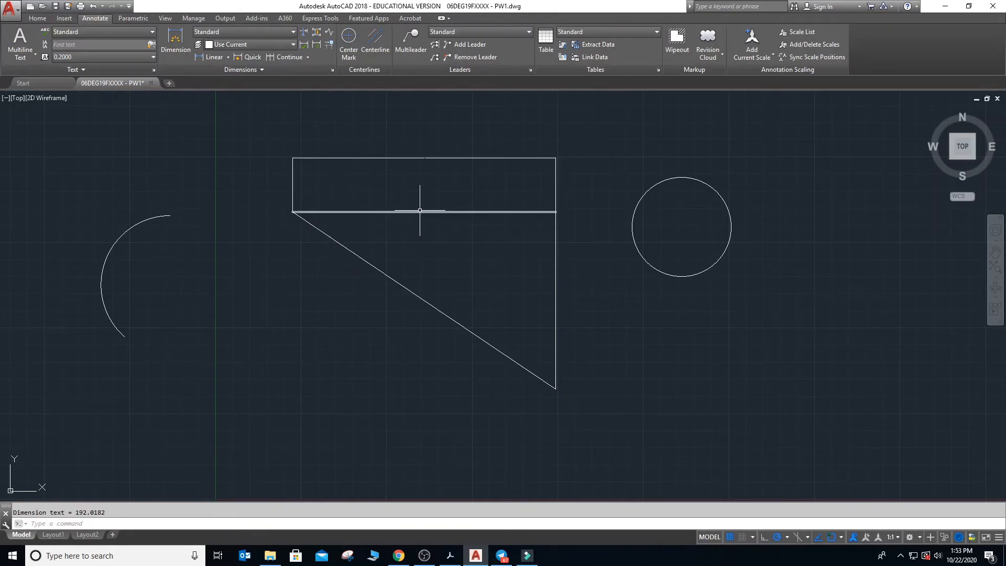
- Modify the Standard dimension style so that both the dimension lines and the extension lines are red
{"action": "left_click", "coordinate": [332, 70]}
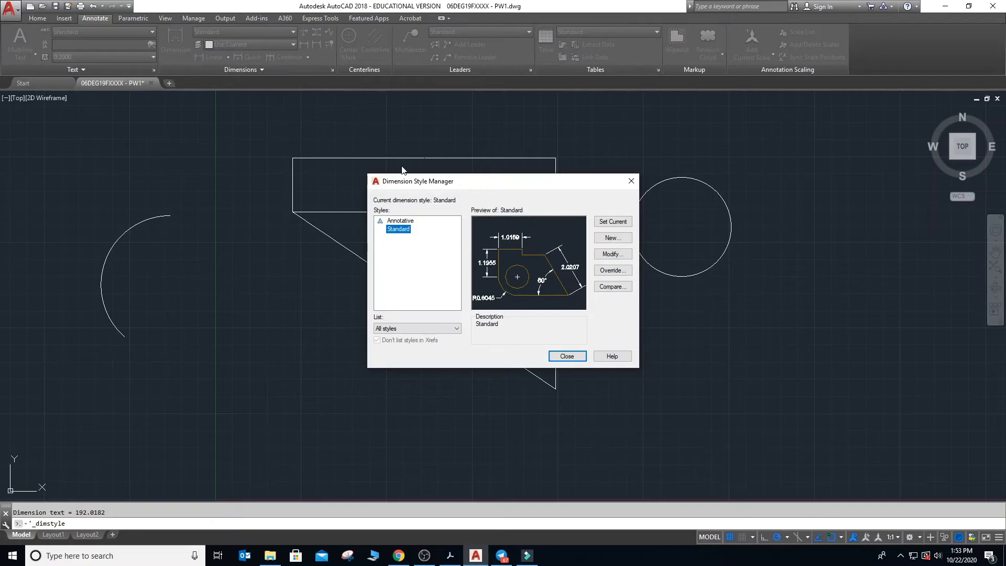
{"action": "left_click", "coordinate": [611, 254]}
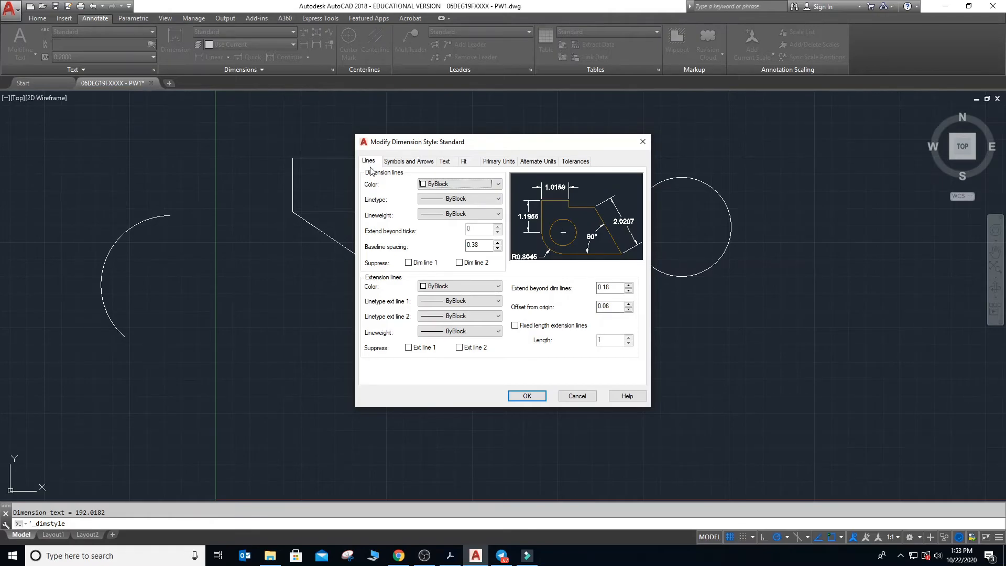
{"action": "left_click", "coordinate": [498, 183]}
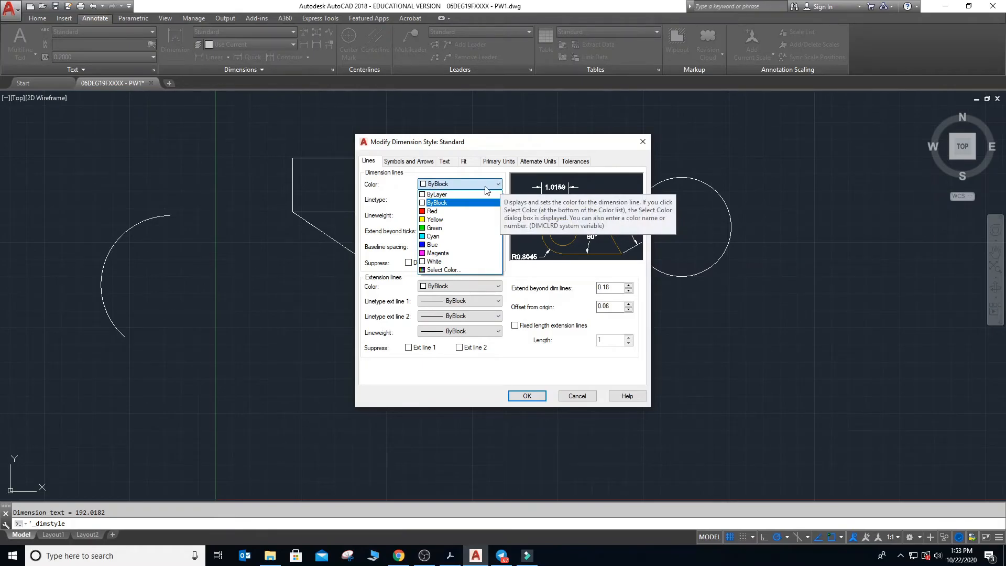
{"action": "left_click", "coordinate": [439, 211]}
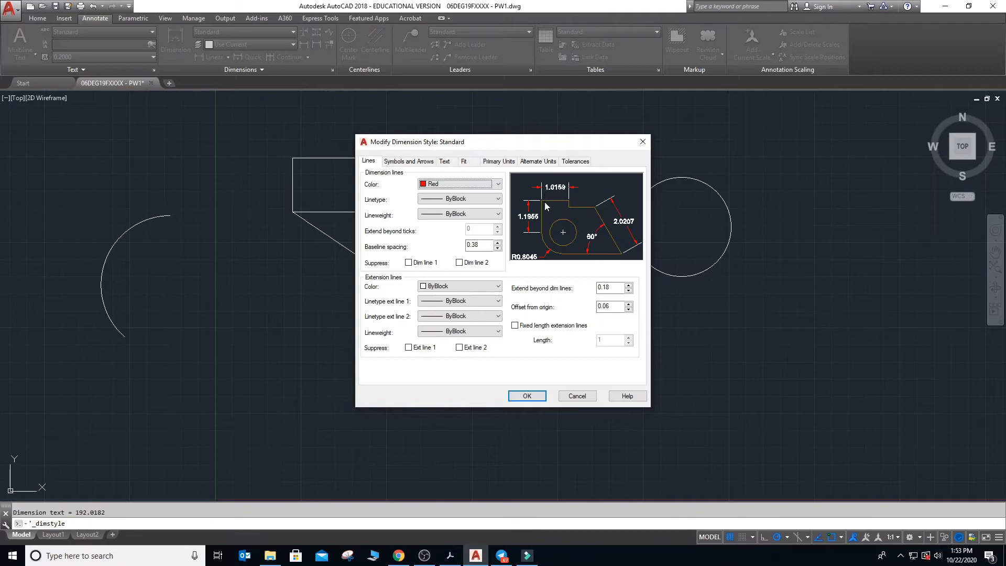
{"action": "left_click", "coordinate": [498, 287]}
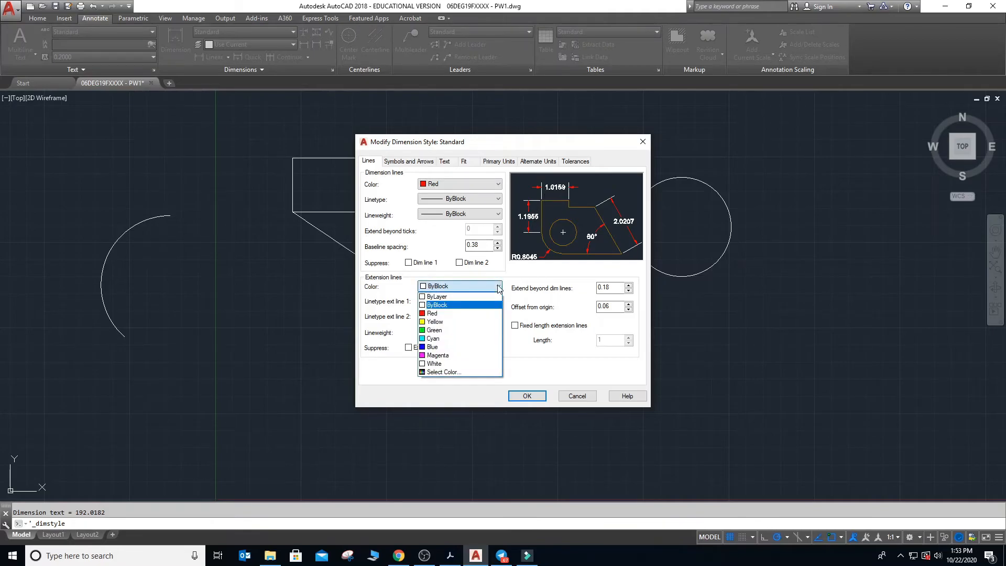
{"action": "left_click", "coordinate": [479, 313]}
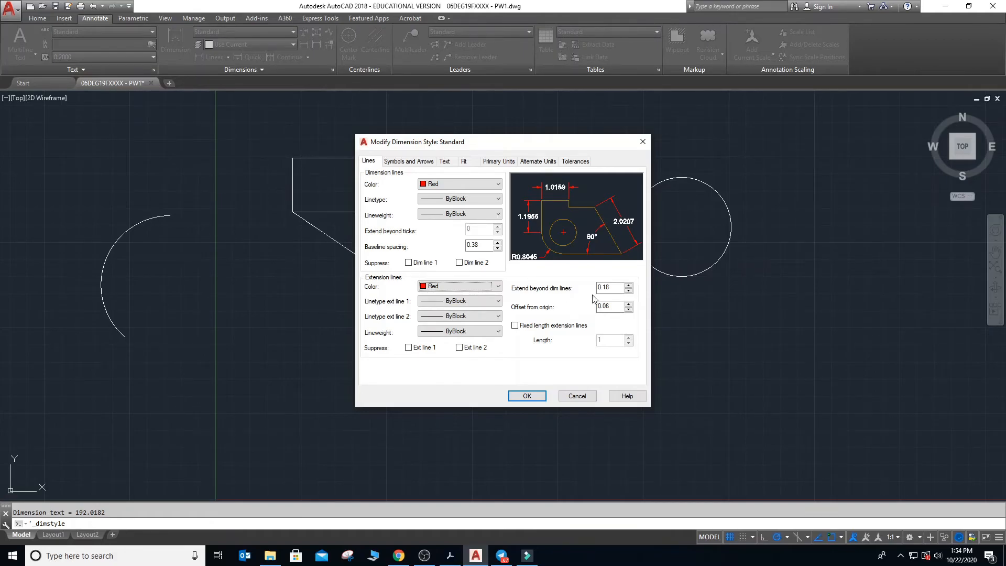
- Set the extension lines to extend 2 beyond the dimension lines and to be offset 2 from the origin
{"action": "left_click_drag", "start_coordinate": [613, 287], "coordinate": [594, 291]}
{"action": "type", "text": "2"}
{"action": "key", "text": "Tab"}
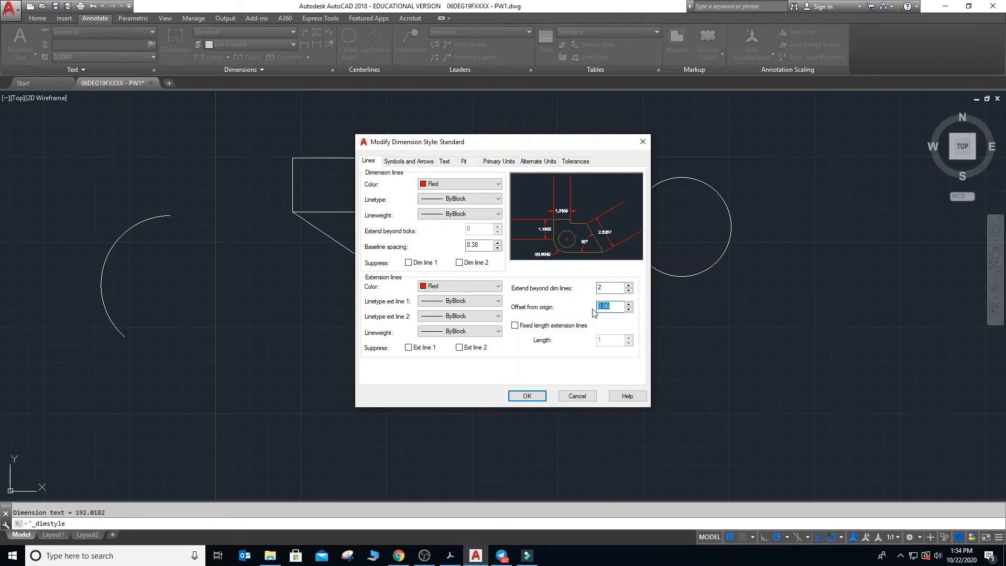
{"action": "type", "text": "2"}
{"action": "left_click", "coordinate": [409, 162]}
{"action": "left_click", "coordinate": [369, 161]}
- Set the dimension style's arrow size to 3 and its text height to 5
{"action": "left_click", "coordinate": [419, 162]}
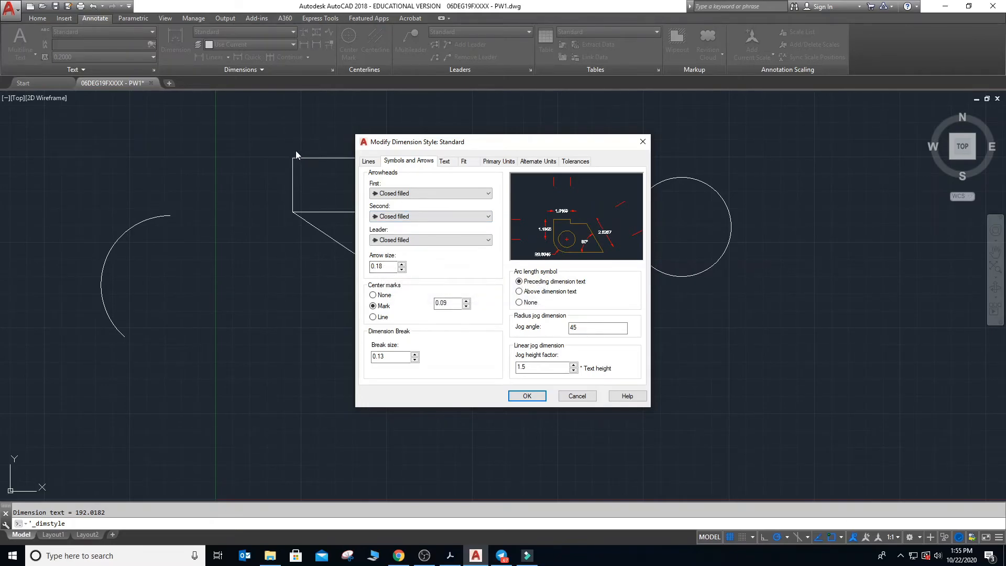
{"action": "double_click", "coordinate": [367, 268]}
{"action": "type", "text": "3"}
{"action": "left_click", "coordinate": [445, 162]}
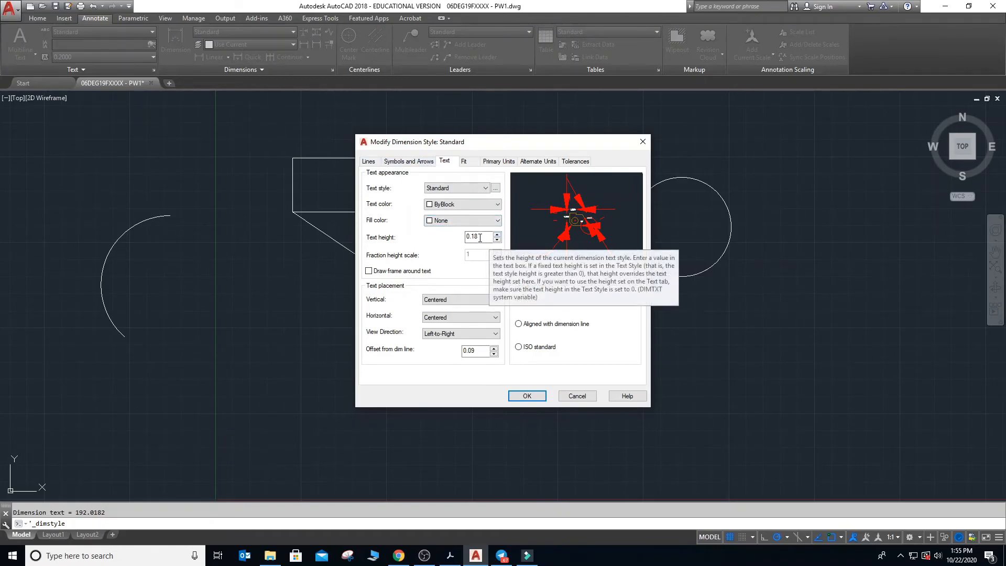
{"action": "left_click_drag", "start_coordinate": [483, 238], "coordinate": [463, 242]}
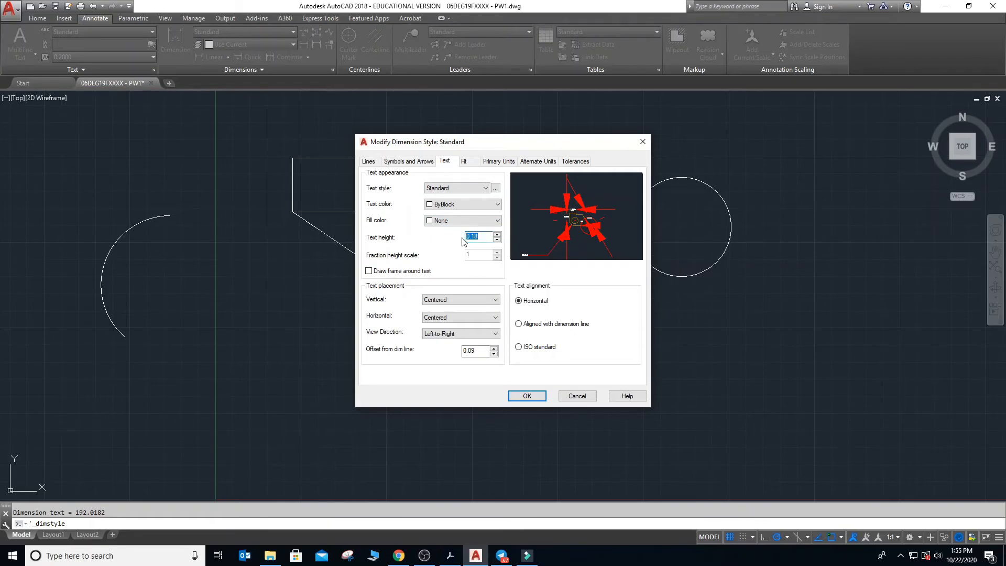
{"action": "type", "text": "5"}
- Try precisions 0 and 0.00 for the style's linear primary units, settling on 0
{"action": "left_click", "coordinate": [468, 163]}
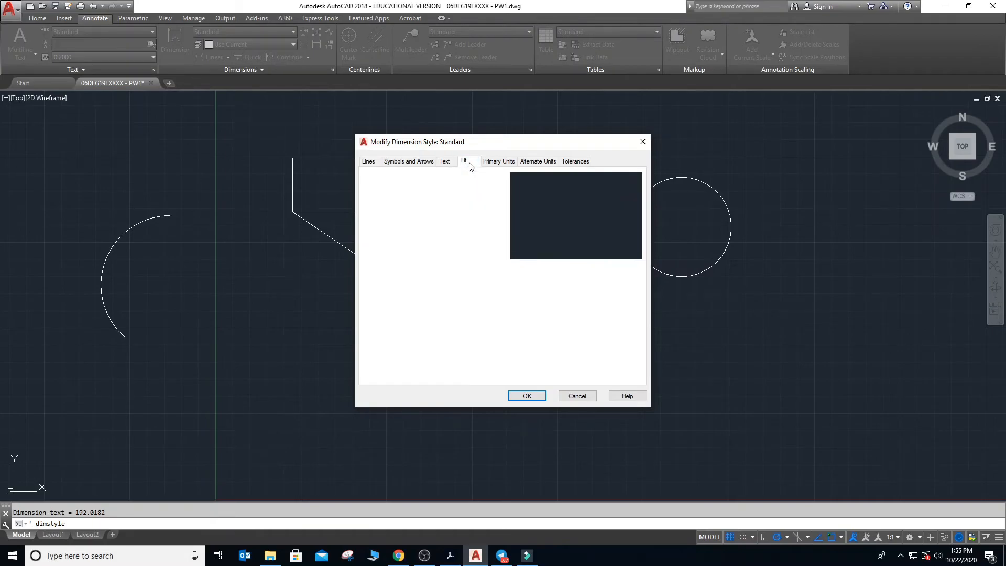
{"action": "left_click", "coordinate": [376, 164]}
{"action": "left_click", "coordinate": [412, 163]}
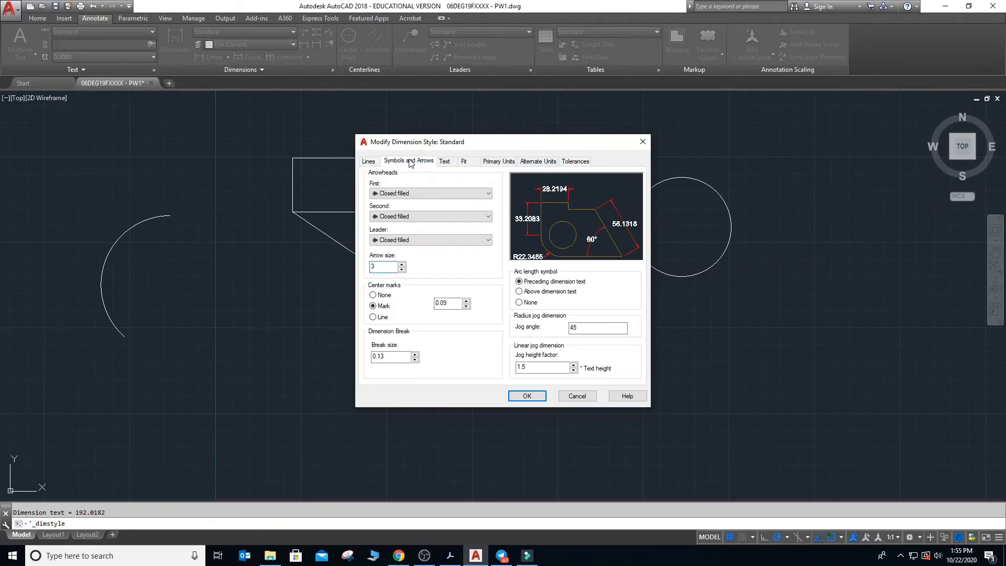
{"action": "left_click", "coordinate": [449, 163]}
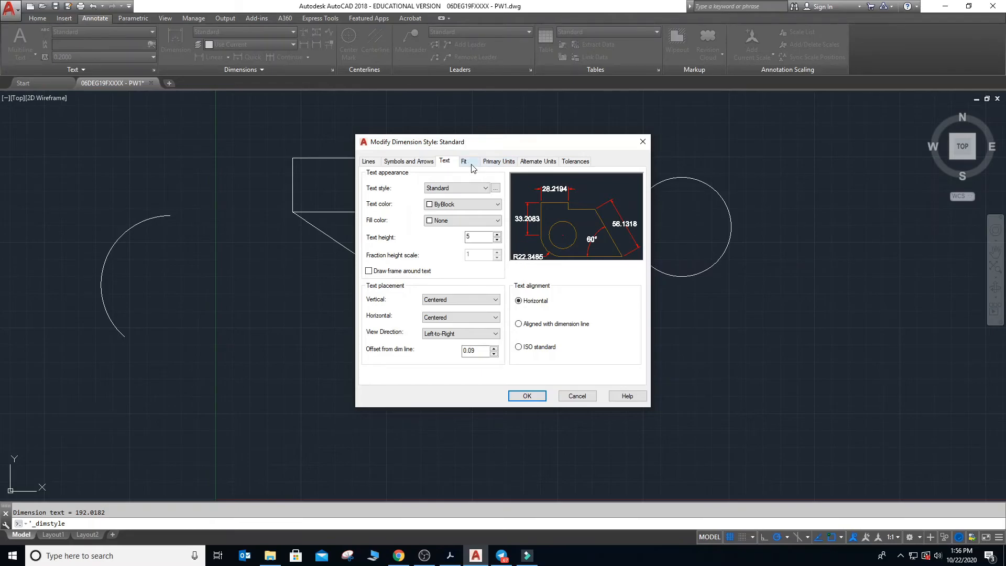
{"action": "left_click", "coordinate": [499, 162]}
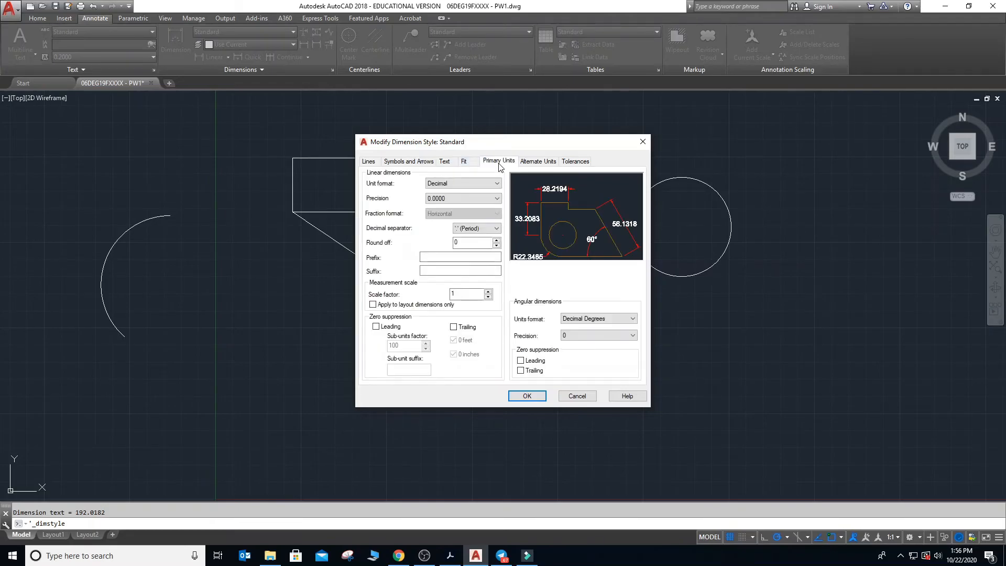
{"action": "left_click", "coordinate": [497, 199]}
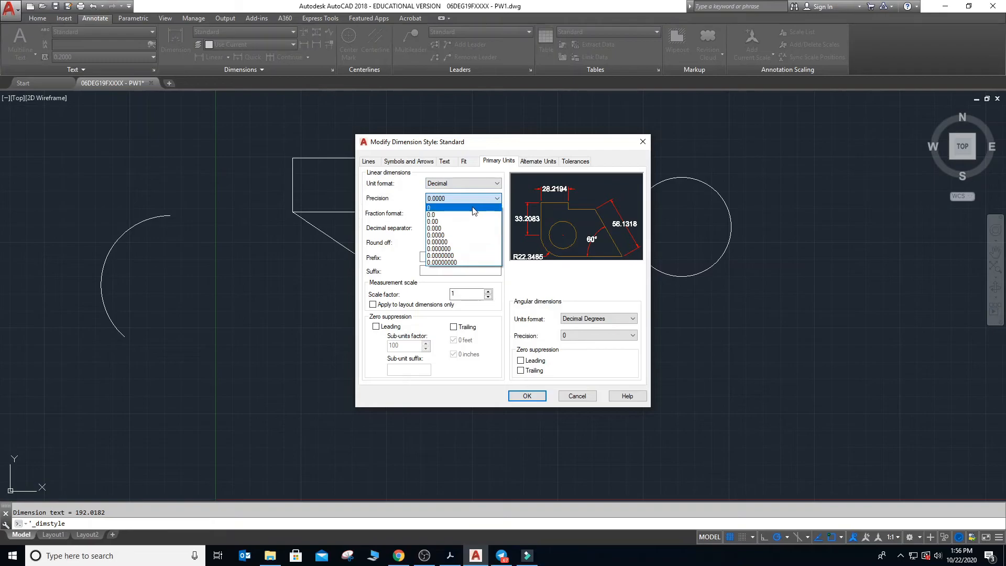
{"action": "left_click", "coordinate": [473, 208]}
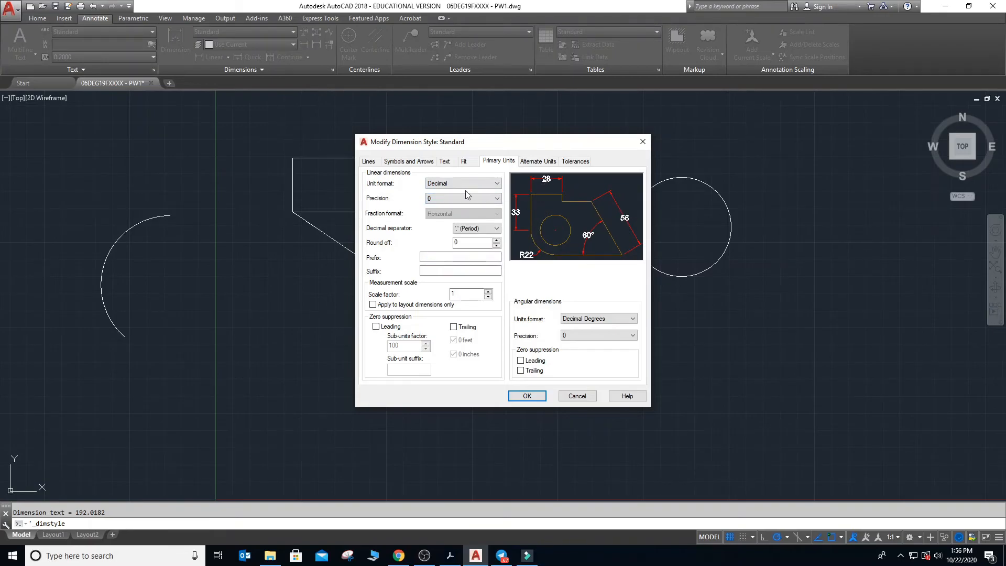
{"action": "left_click", "coordinate": [461, 198]}
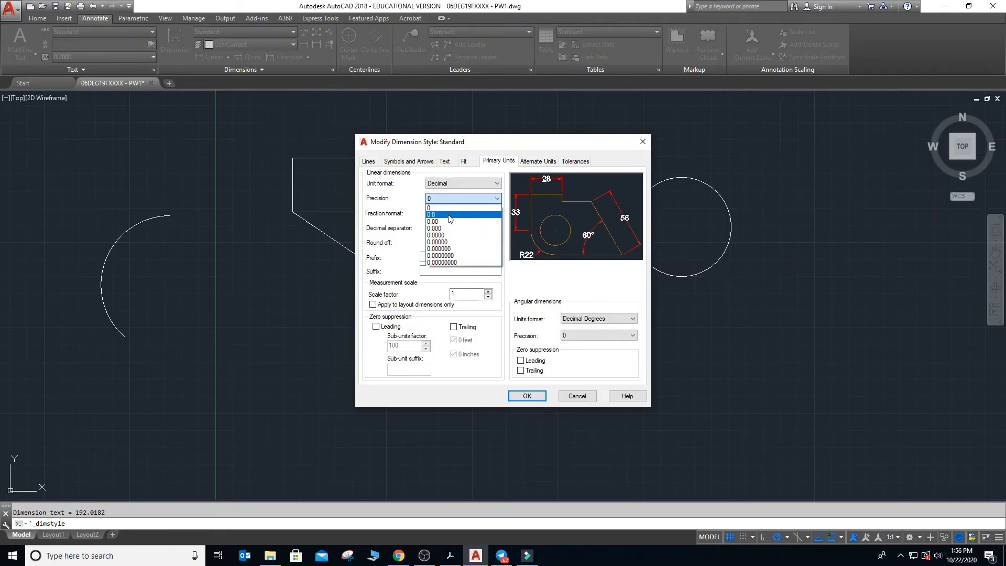
{"action": "left_click", "coordinate": [450, 222]}
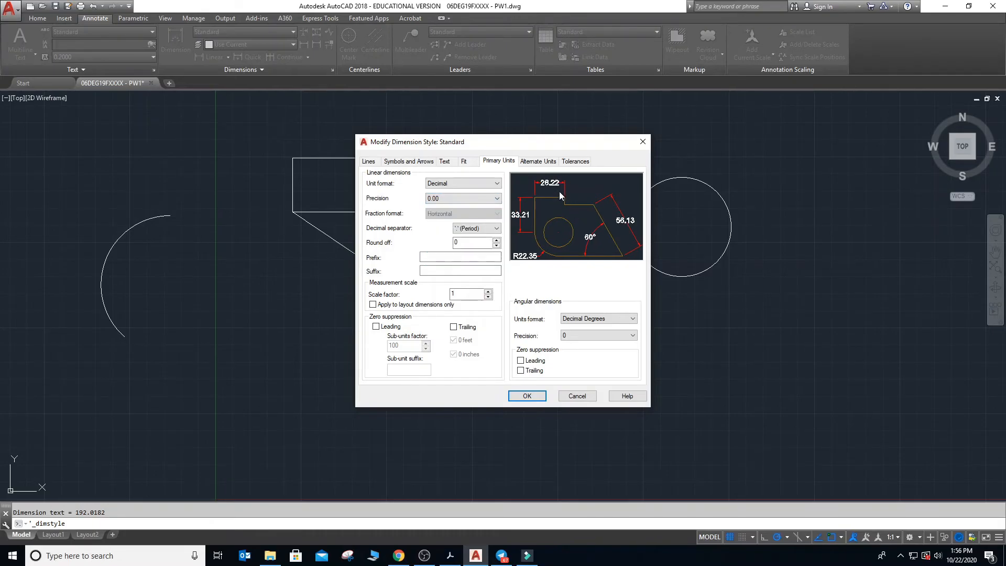
{"action": "left_click", "coordinate": [497, 199]}
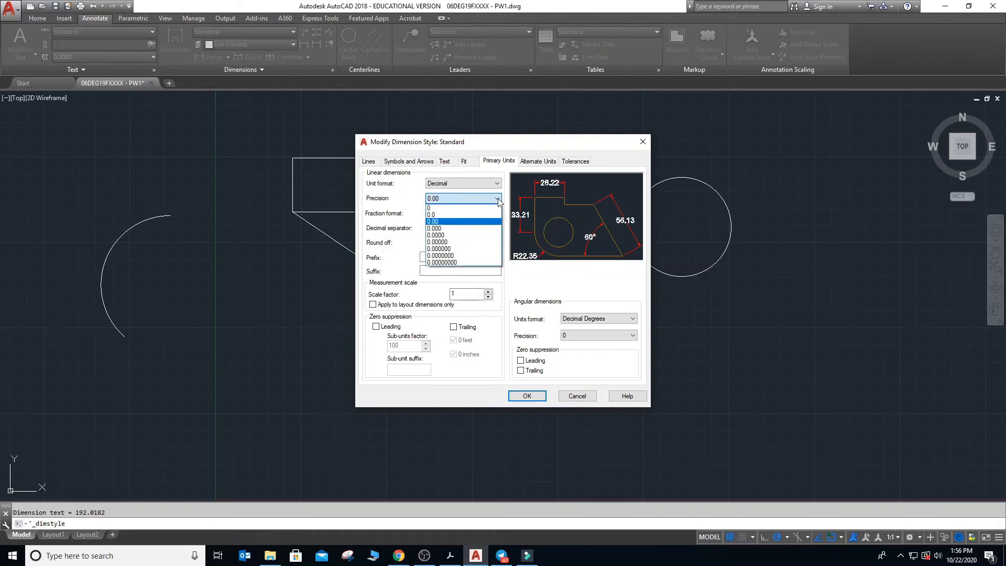
{"action": "left_click", "coordinate": [480, 208]}
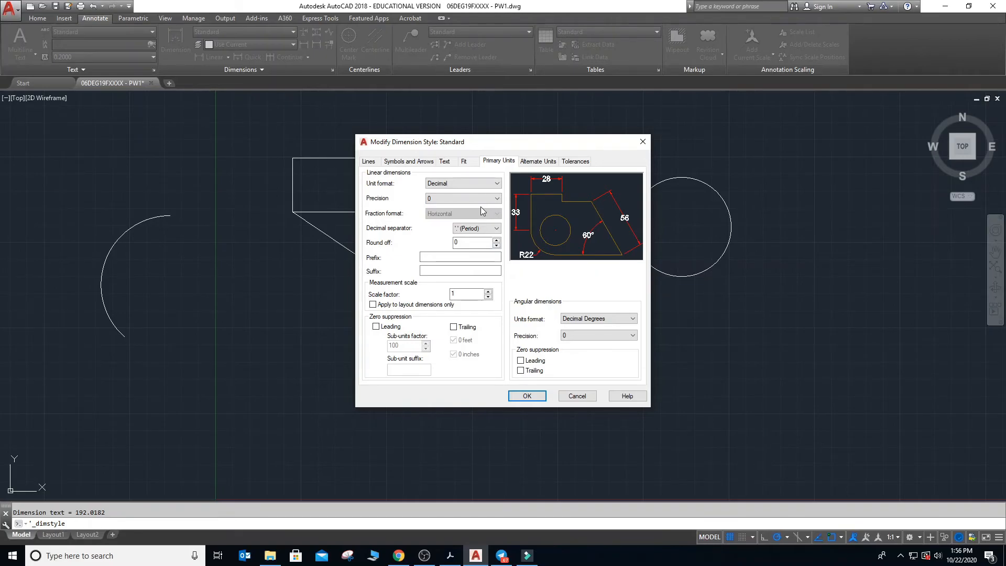
- Review the remaining settings of the Standard dimension style, apply the modifications and close the Dimension Style Manager
{"action": "left_click", "coordinate": [533, 164]}
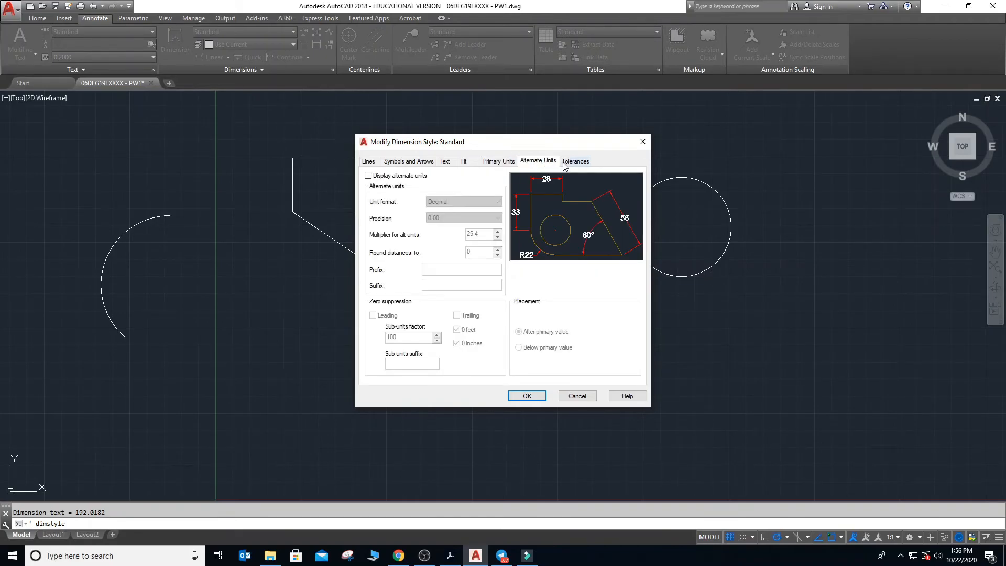
{"action": "left_click", "coordinate": [564, 165]}
{"action": "left_click", "coordinate": [545, 164]}
{"action": "left_click", "coordinate": [502, 163]}
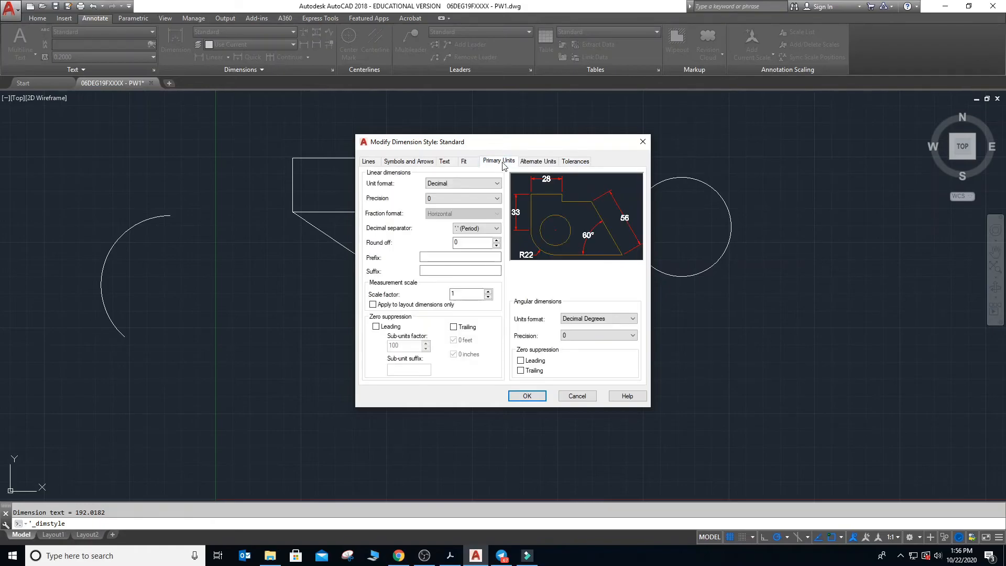
{"action": "left_click", "coordinate": [472, 164]}
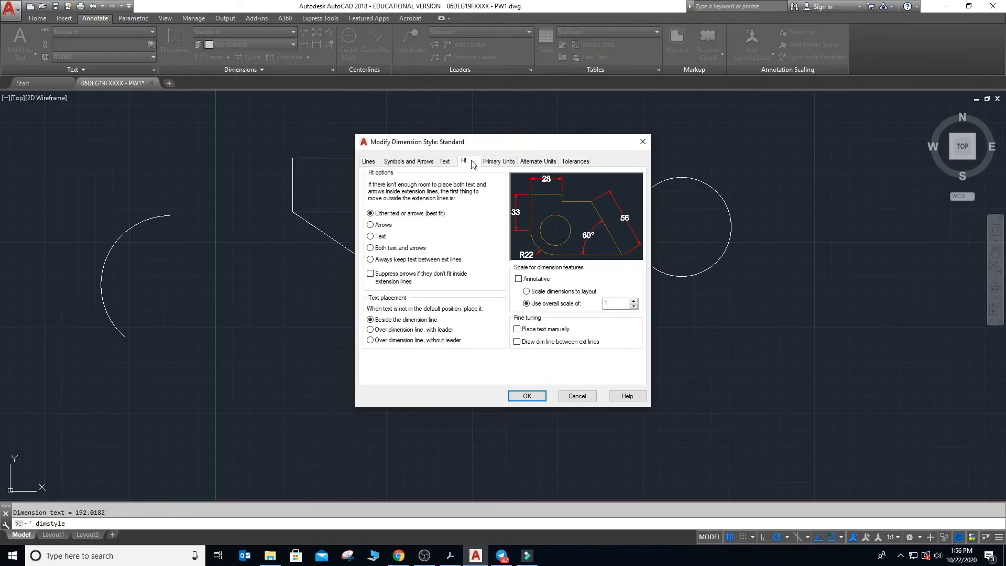
{"action": "left_click", "coordinate": [370, 163]}
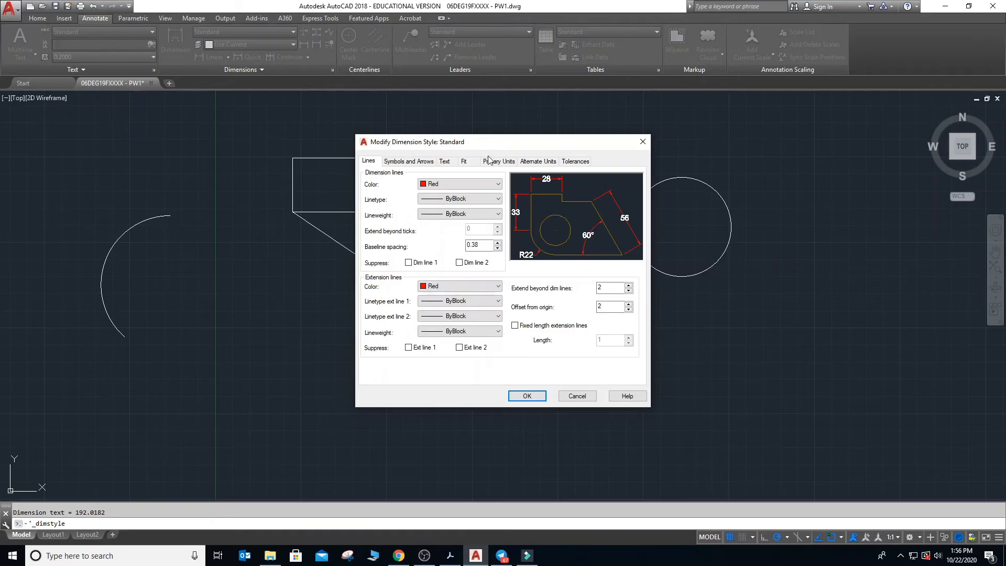
{"action": "left_click", "coordinate": [517, 398]}
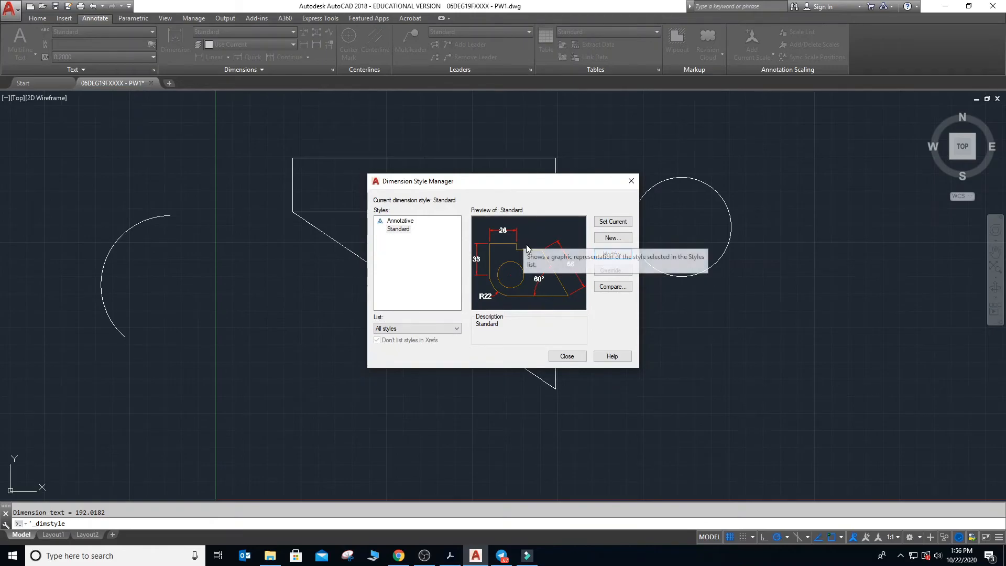
{"action": "left_click", "coordinate": [568, 357]}
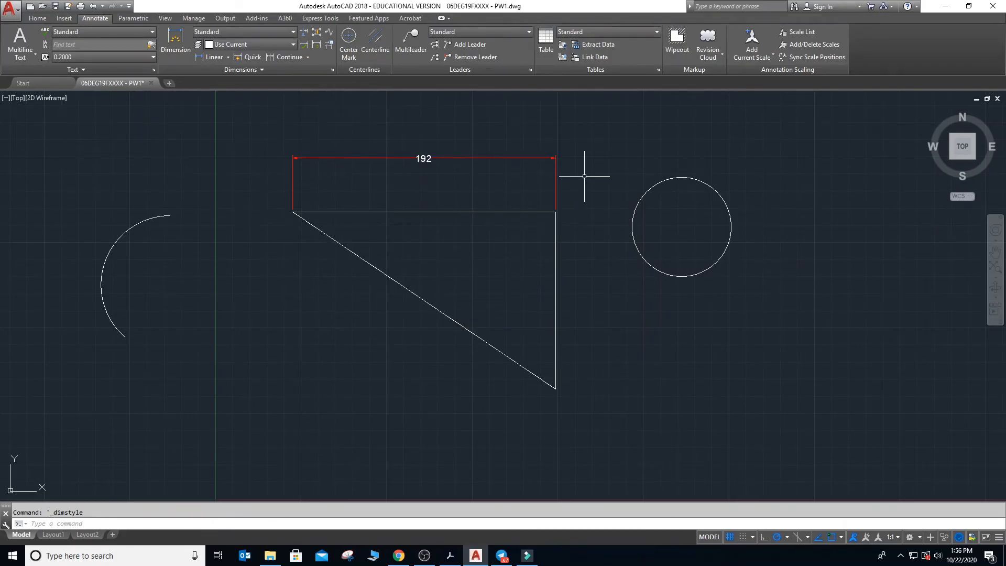
- Examine the upper dimension's arrowhead, extension lines and their gap from the triangle's corner, then restore the view of the whole drawing
{"action": "scroll", "coordinate": [283, 157], "scroll_direction": "up", "scroll_amount": 5}
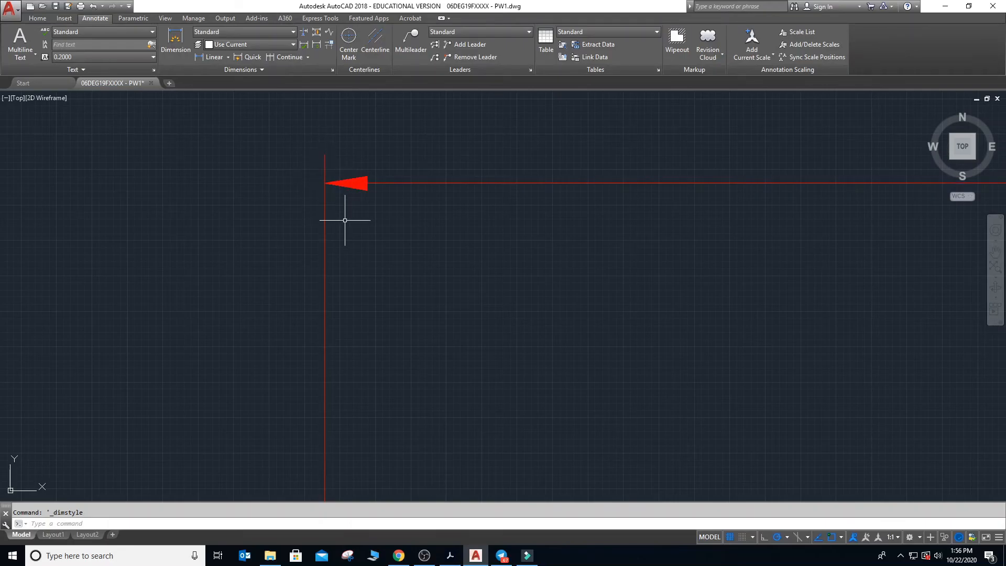
{"action": "scroll", "coordinate": [360, 186], "scroll_direction": "down", "scroll_amount": 3}
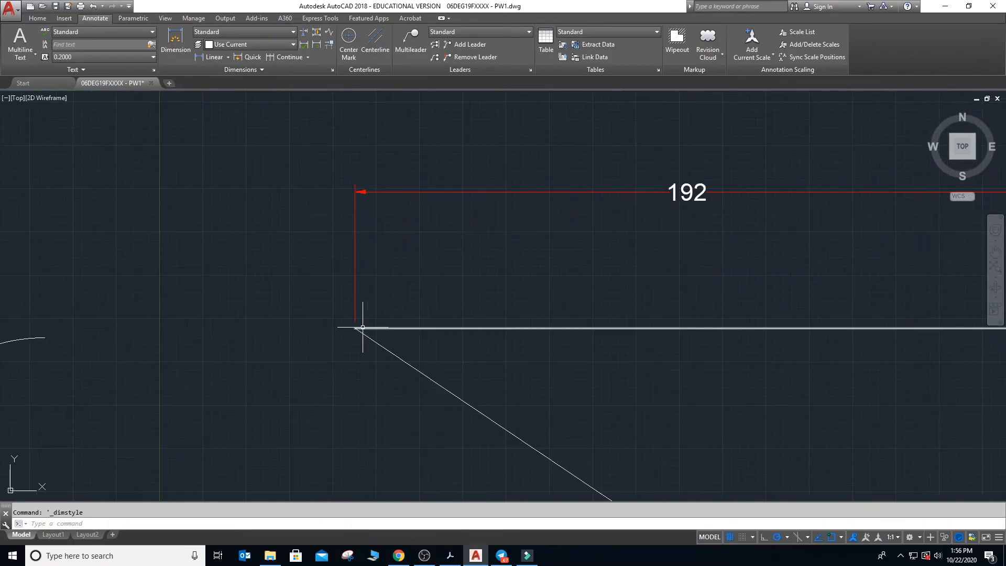
{"action": "scroll", "coordinate": [361, 326], "scroll_direction": "up", "scroll_amount": 5}
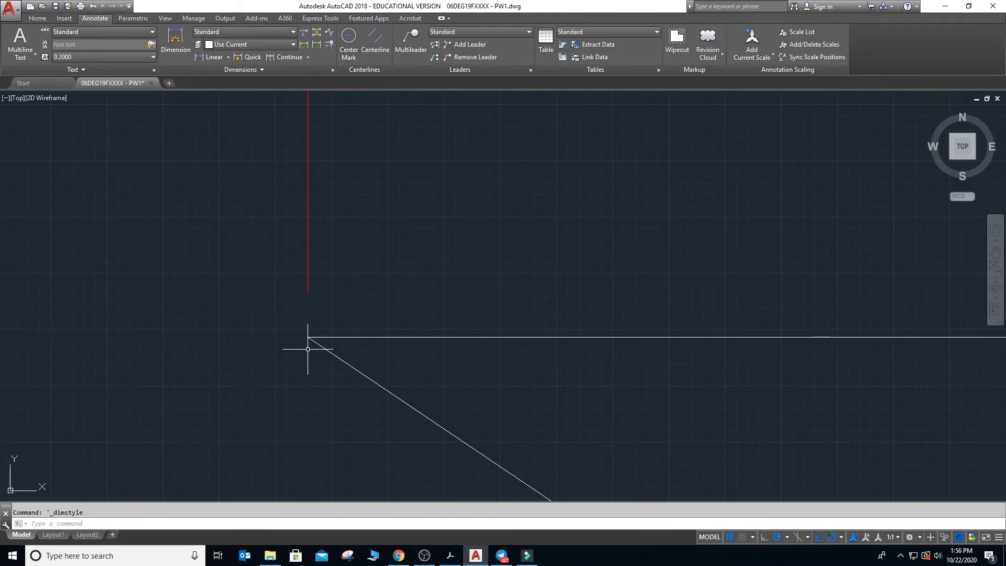
{"action": "scroll", "coordinate": [308, 329], "scroll_direction": "down", "scroll_amount": 4}
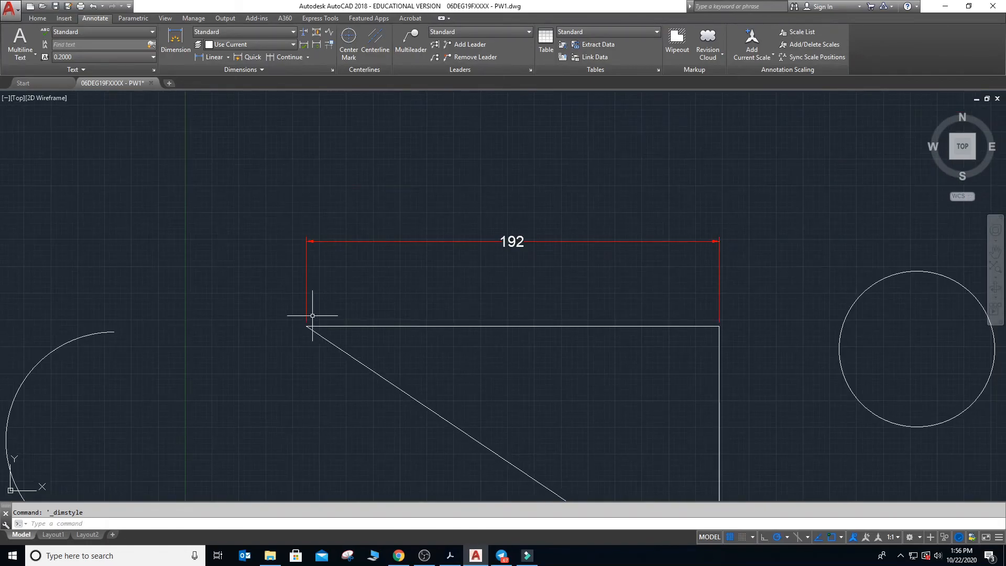
{"action": "scroll", "coordinate": [315, 321], "scroll_direction": "up", "scroll_amount": 5}
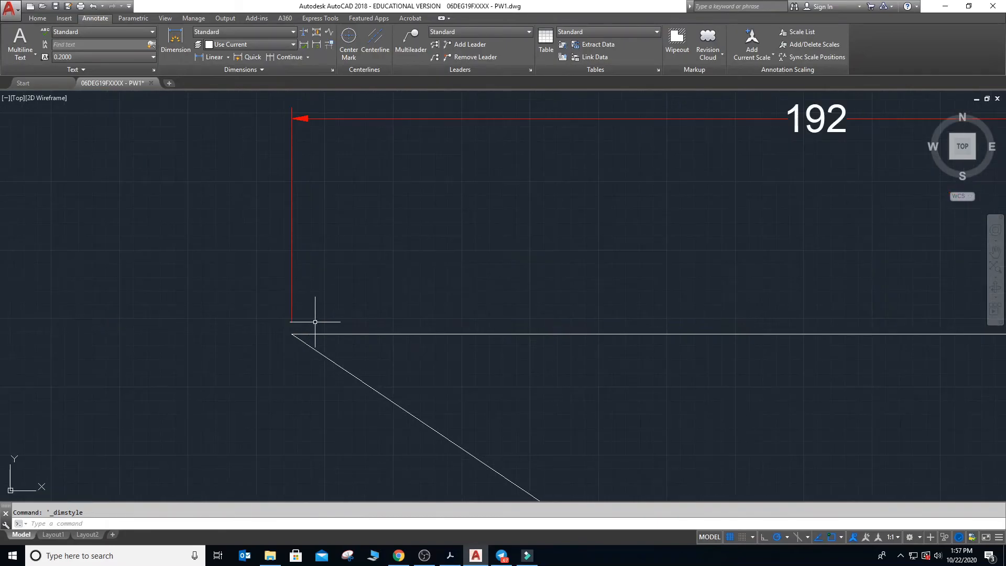
{"action": "scroll", "coordinate": [315, 322], "scroll_direction": "down", "scroll_amount": 5}
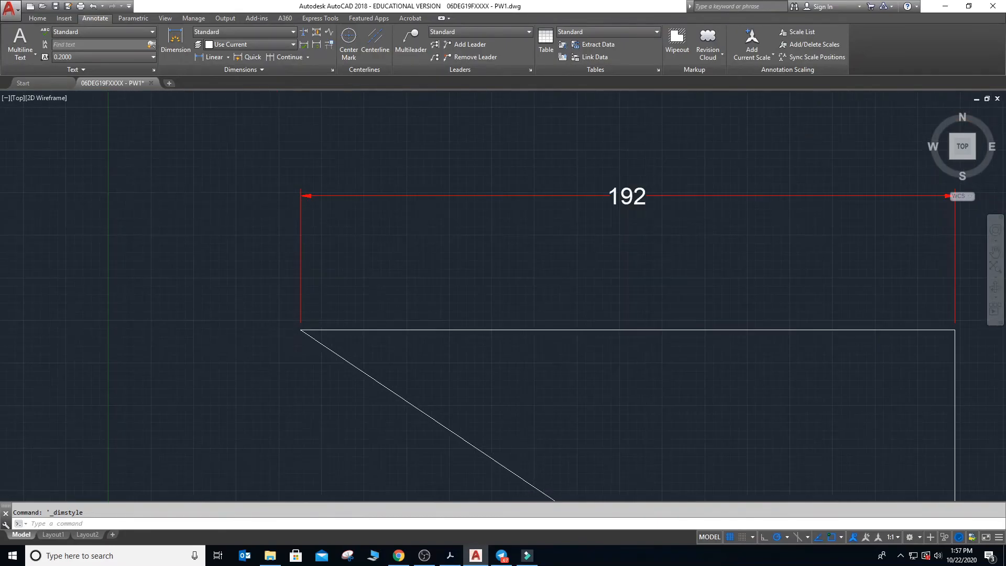
{"action": "scroll", "coordinate": [315, 321], "scroll_direction": "down", "scroll_amount": 3}
{"action": "scroll", "coordinate": [340, 264], "scroll_direction": "up", "scroll_amount": 4}
{"action": "scroll", "coordinate": [341, 265], "scroll_direction": "down", "scroll_amount": 4}
{"action": "scroll", "coordinate": [341, 264], "scroll_direction": "down", "scroll_amount": 8}
{"action": "scroll", "coordinate": [308, 393], "scroll_direction": "up", "scroll_amount": 4}
{"action": "scroll", "coordinate": [308, 394], "scroll_direction": "up", "scroll_amount": 3}
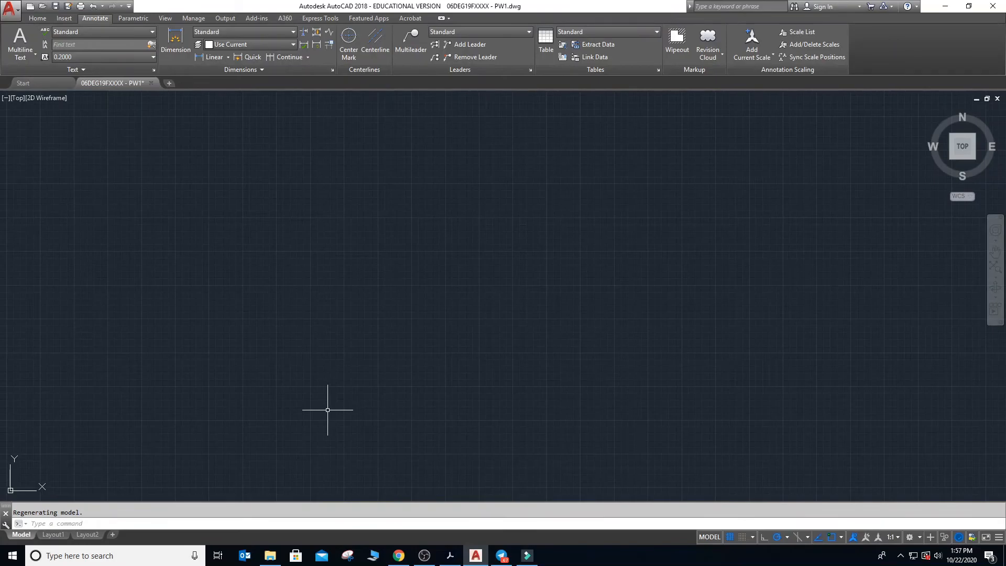
{"action": "type", "text": "z"}
{"action": "key", "text": "Return"}
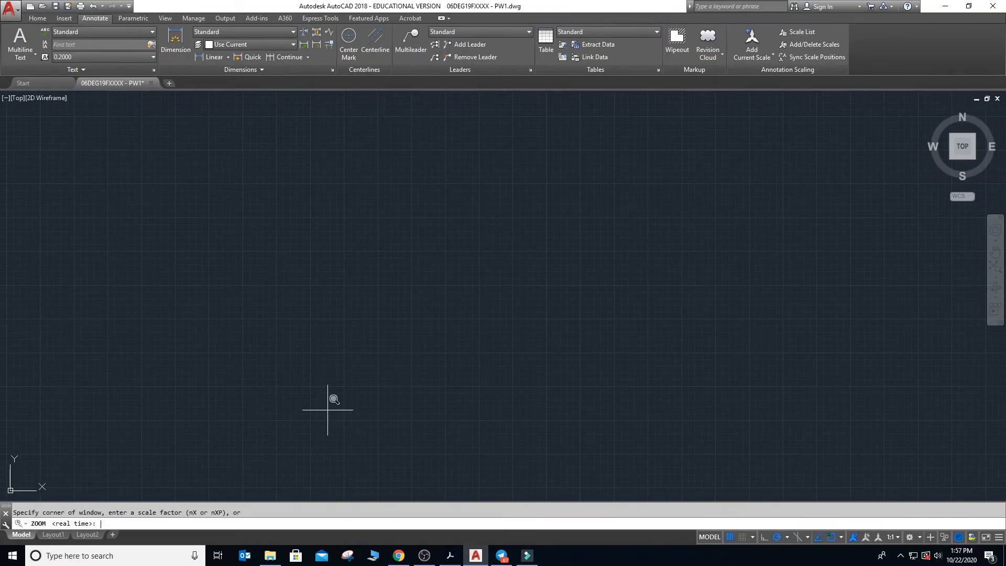
{"action": "type", "text": "a"}
{"action": "key", "text": "Return"}
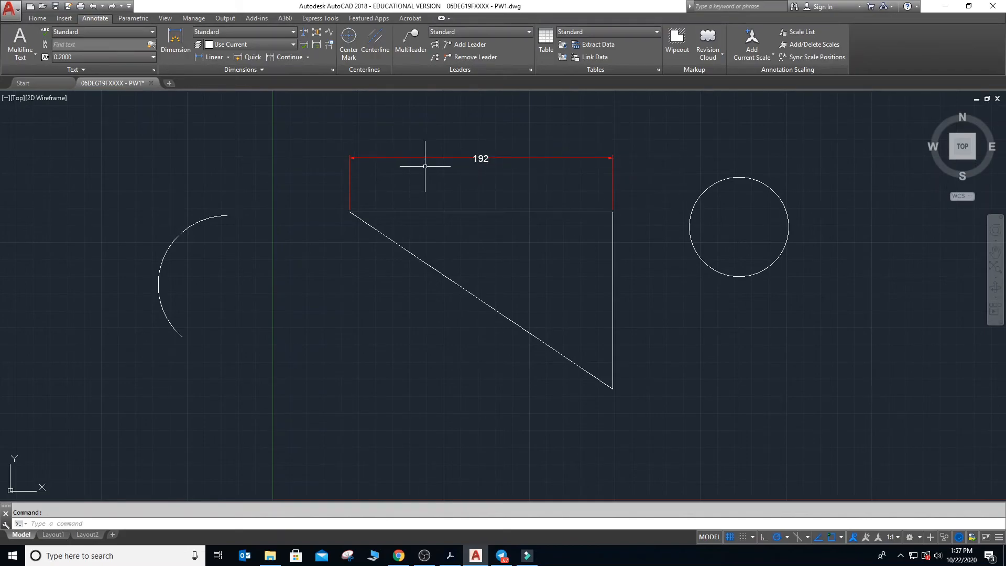
- Add a linear dimension to the triangle's vertical edge, placing the dimension line about 42 units to its right
{"action": "left_click", "coordinate": [228, 57]}
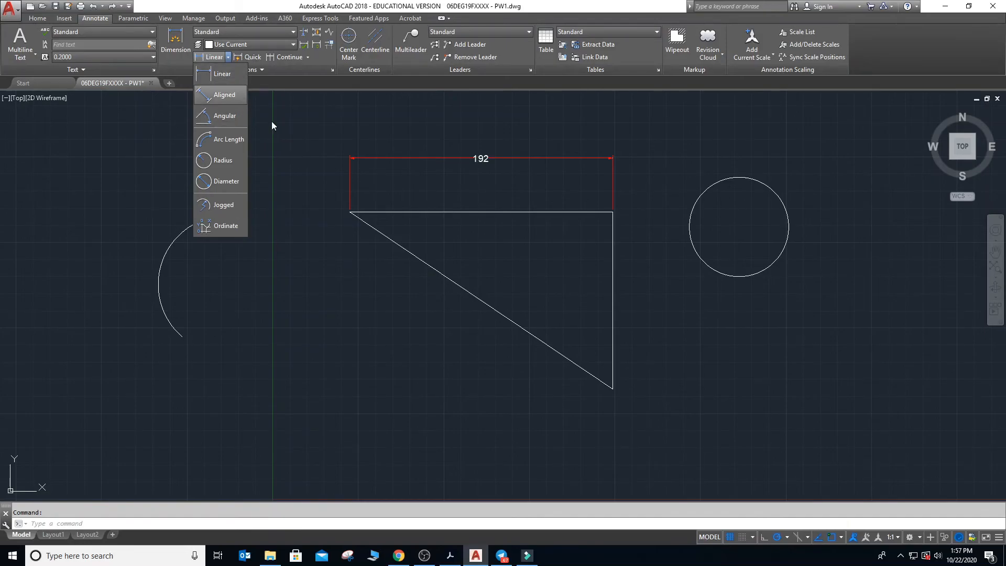
{"action": "left_click", "coordinate": [322, 166]}
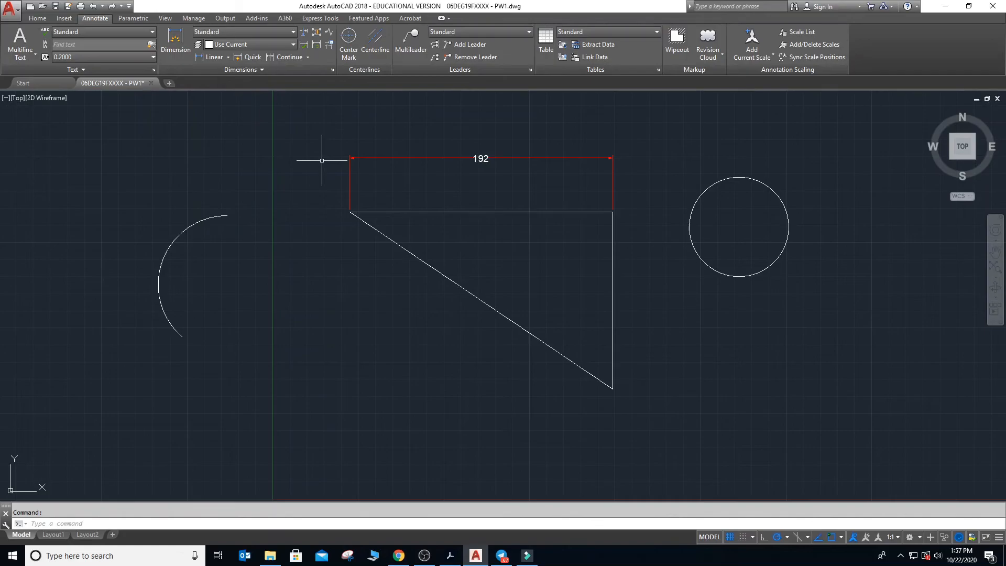
{"action": "left_click", "coordinate": [228, 58]}
{"action": "left_click", "coordinate": [225, 74]}
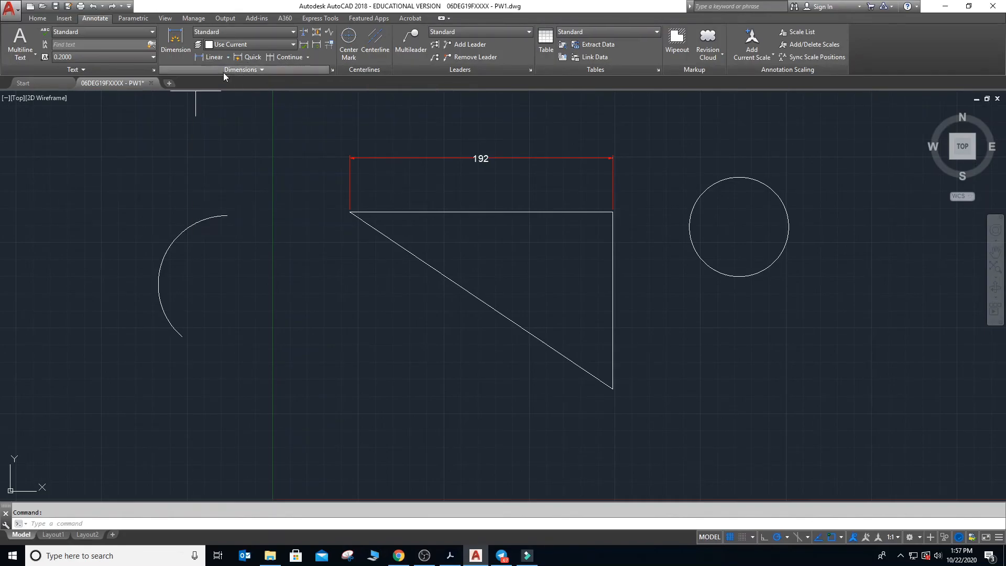
{"action": "left_click", "coordinate": [613, 212]}
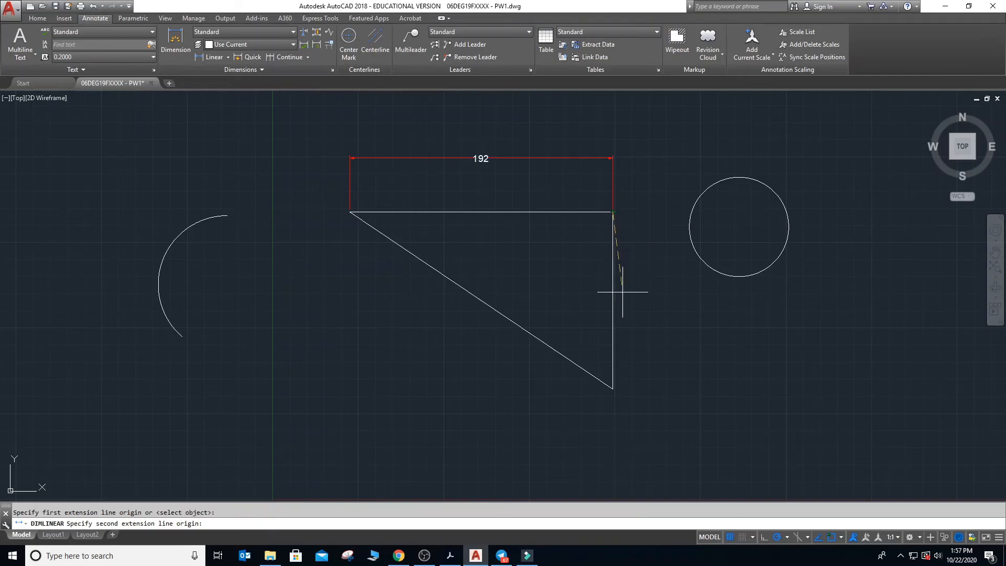
{"action": "left_click", "coordinate": [613, 389]}
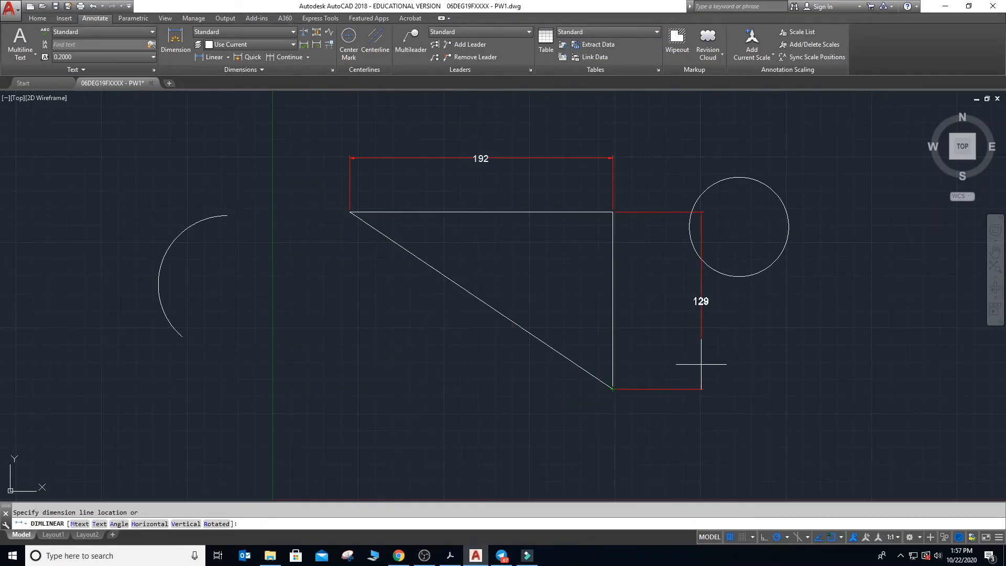
{"action": "left_click", "coordinate": [670, 366]}
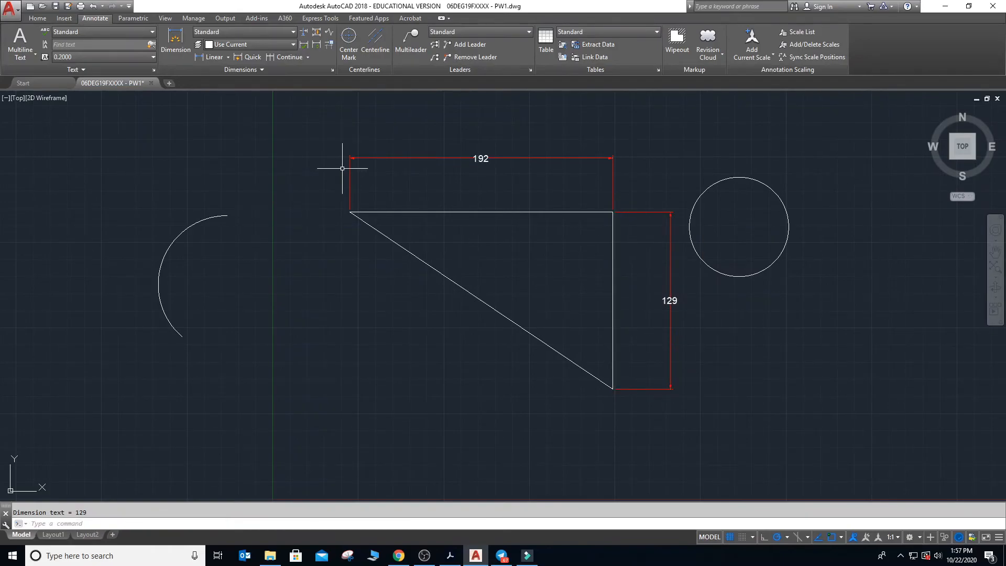
{"action": "left_click", "coordinate": [228, 56]}
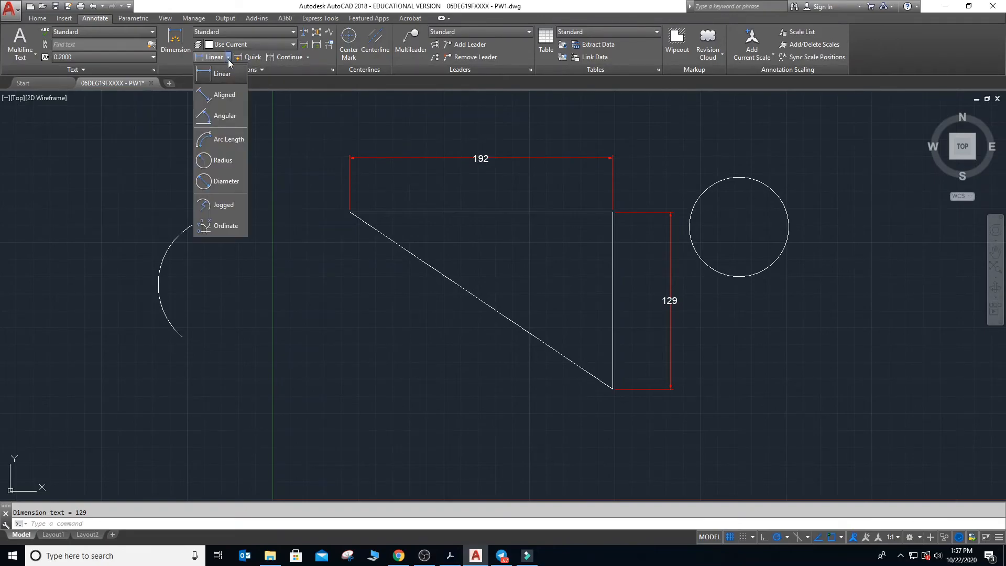
{"action": "left_click", "coordinate": [222, 74]}
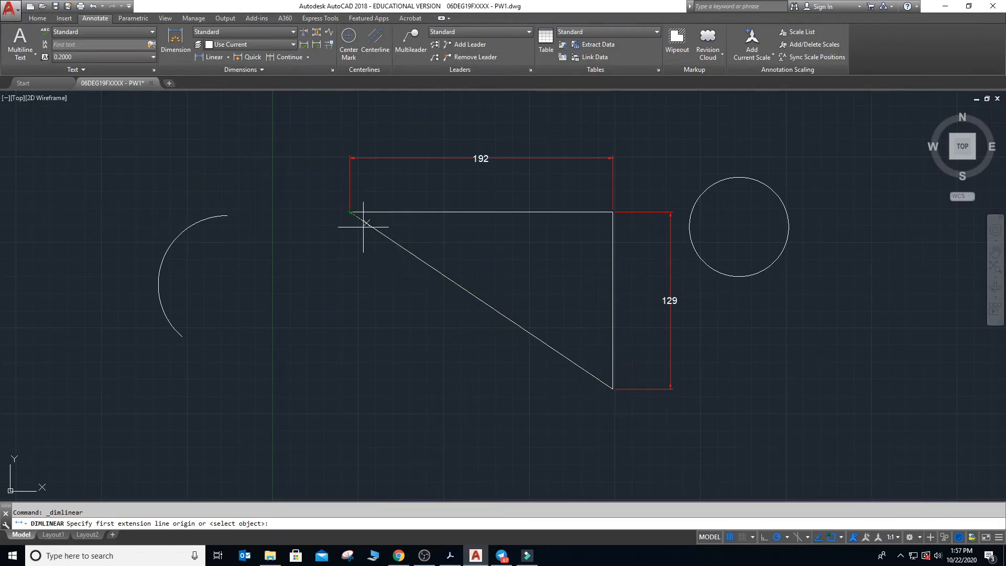
{"action": "left_click", "coordinate": [349, 212]}
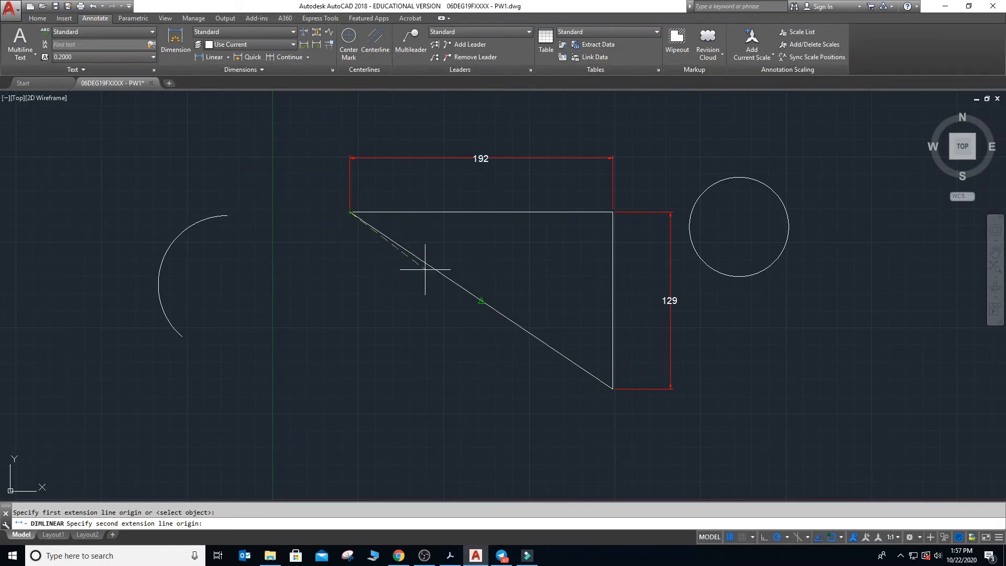
{"action": "left_click", "coordinate": [611, 389]}
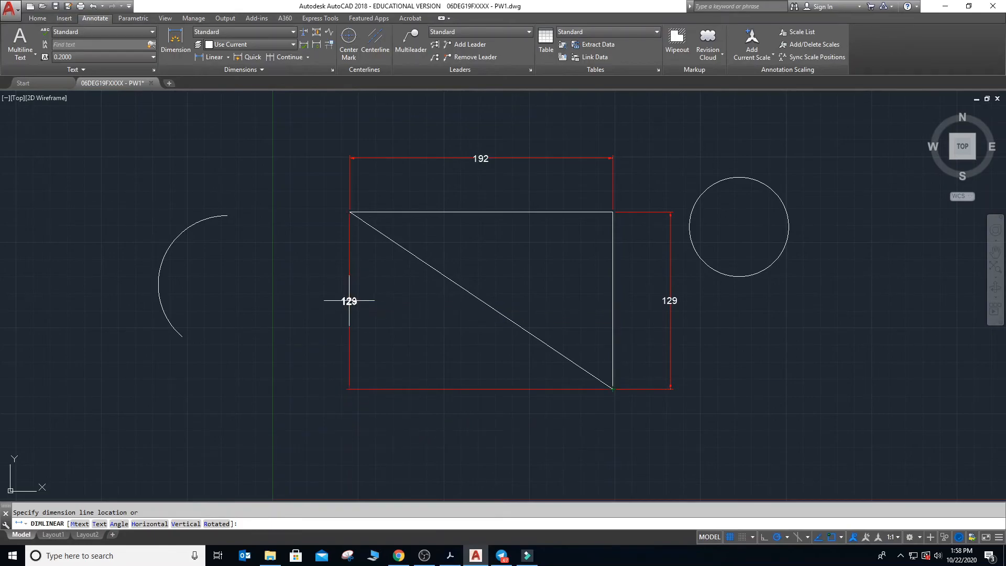
{"action": "key", "text": "Escape"}
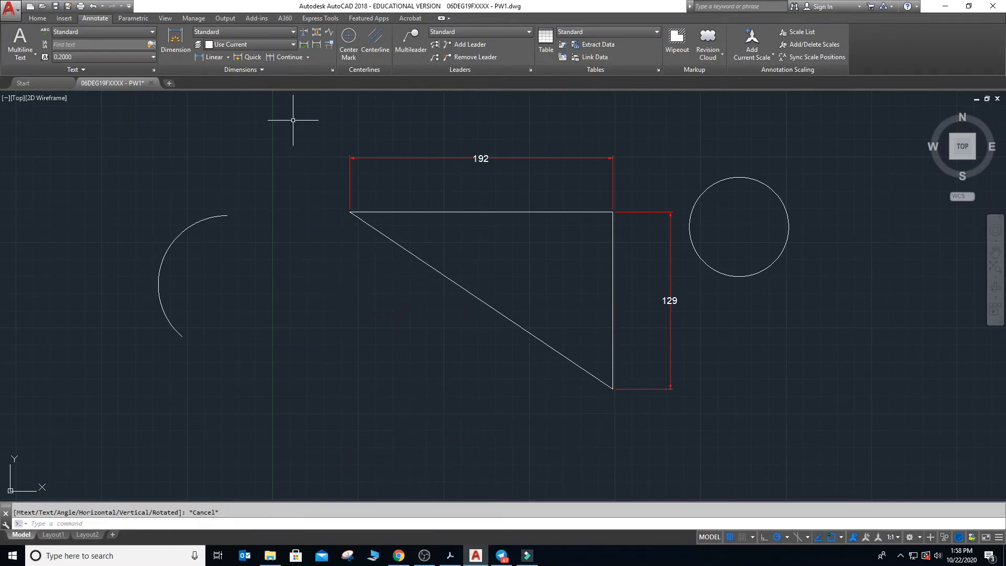
- Add a vertical linear dimension between the ends of the triangle's sloping edge, placing the dimension line about 37 units left of the triangle
{"action": "left_click", "coordinate": [213, 57]}
{"action": "left_click", "coordinate": [349, 212]}
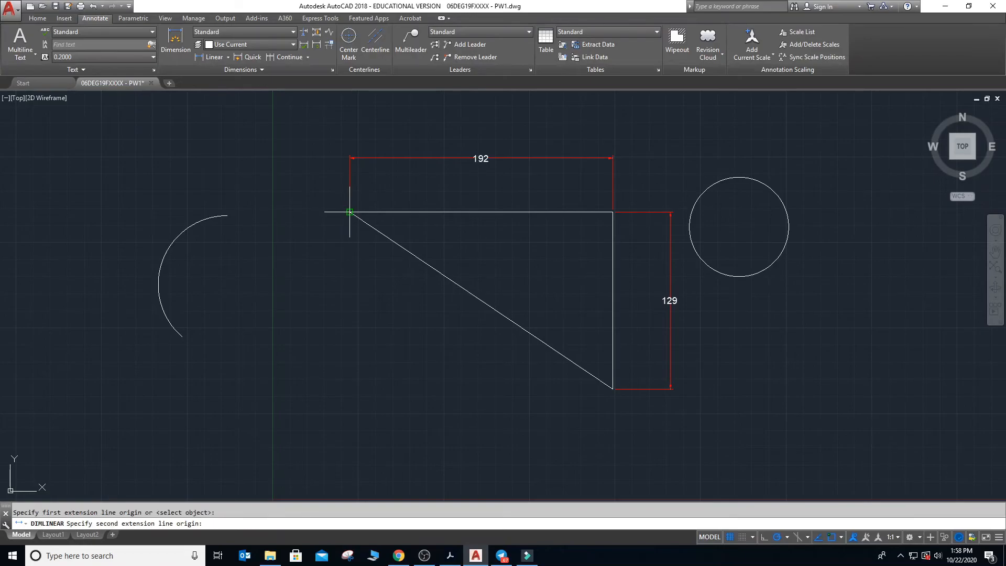
{"action": "left_click", "coordinate": [613, 389]}
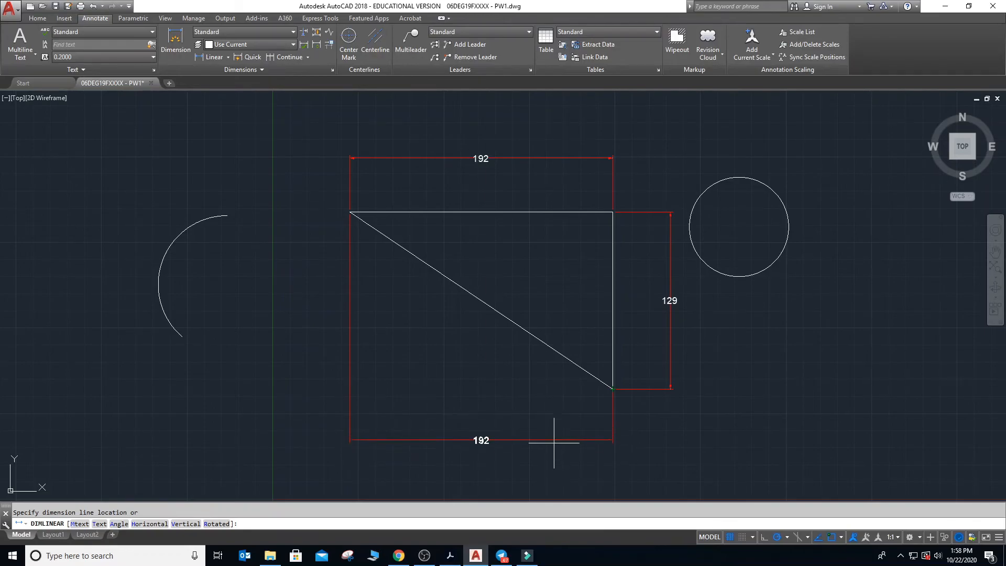
{"action": "left_click", "coordinate": [299, 316]}
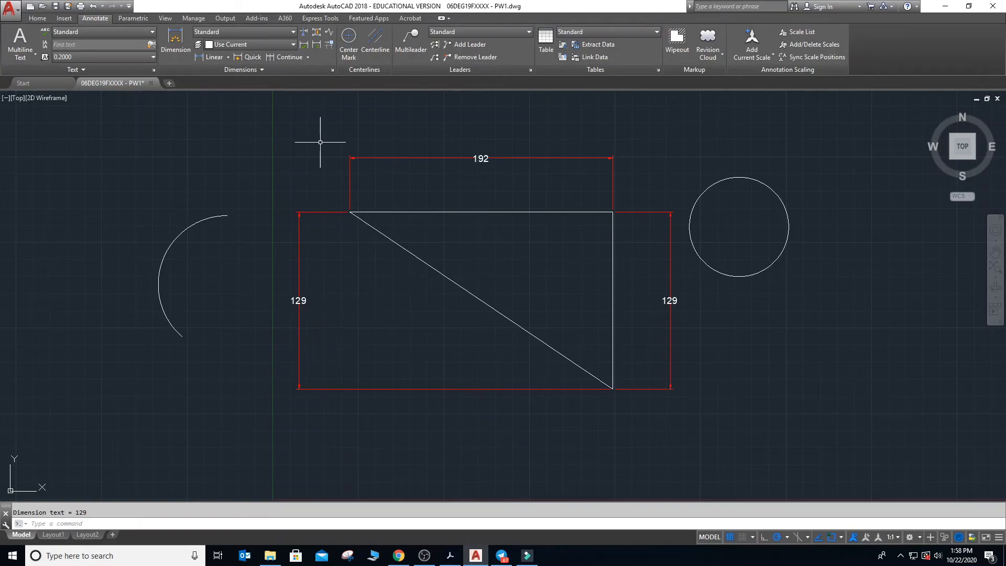
- Add a horizontal linear dimension between the ends of the triangle's sloping edge, placing the dimension line about 41 units below the triangle
{"action": "left_click", "coordinate": [210, 56]}
{"action": "left_click", "coordinate": [349, 212]}
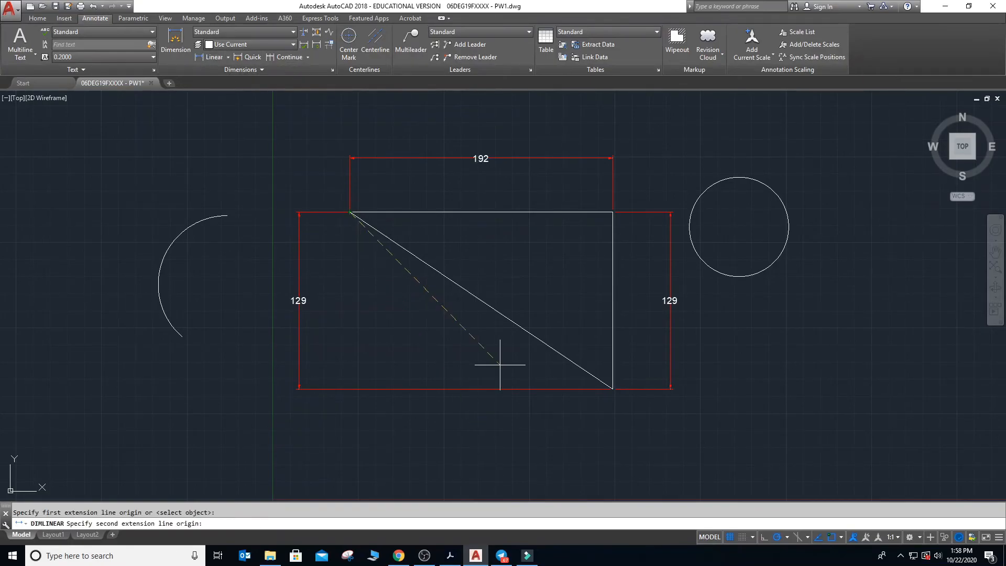
{"action": "left_click", "coordinate": [613, 388]}
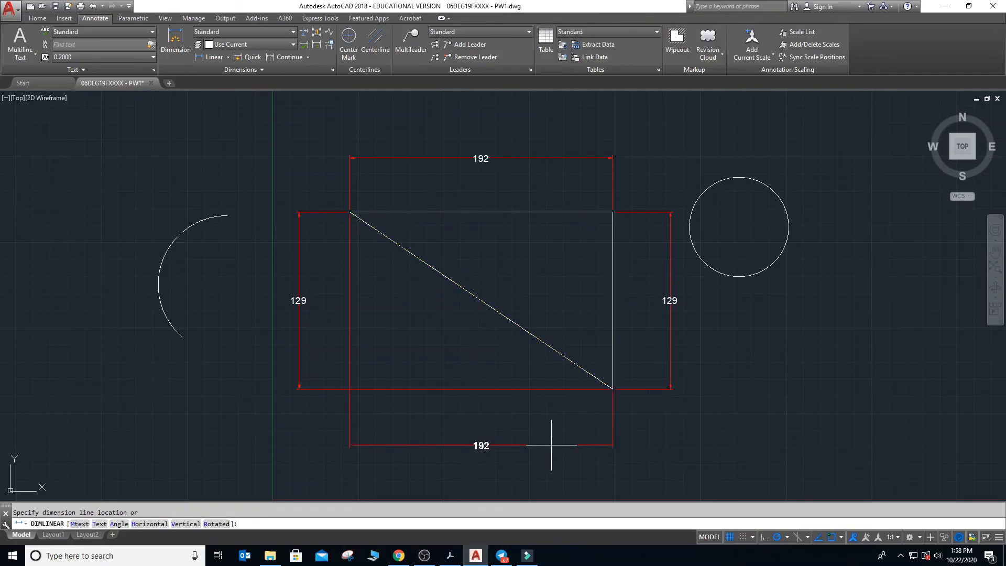
{"action": "left_click", "coordinate": [550, 446]}
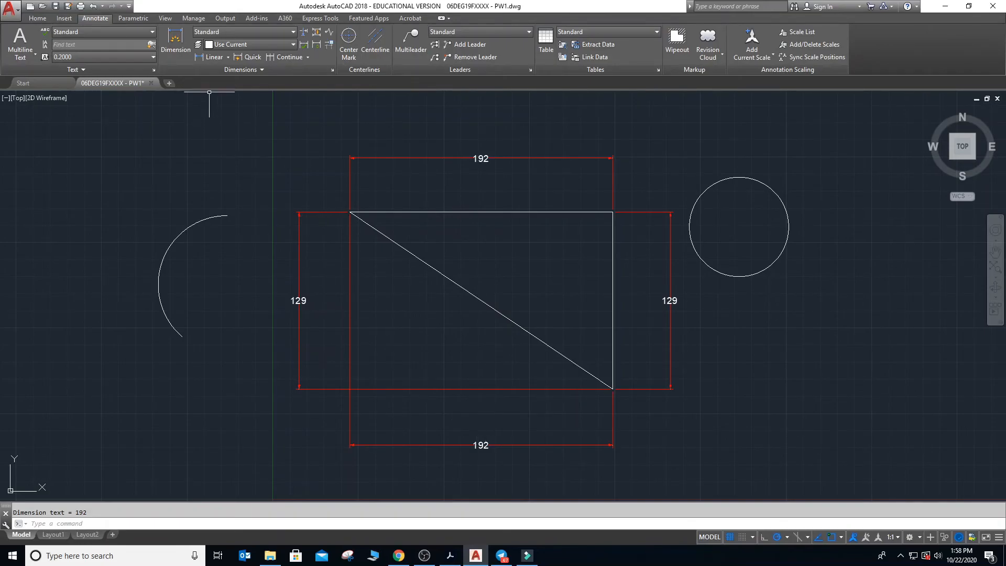
- Add an aligned dimension to the triangle's sloping edge, placing the dimension line parallel to it about 38 units to the lower left
{"action": "left_click", "coordinate": [228, 57]}
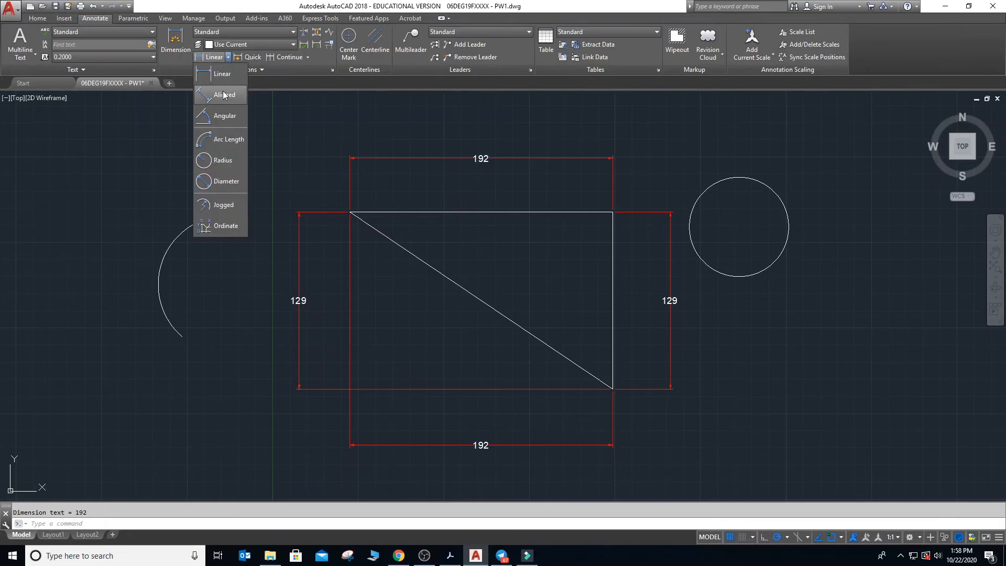
{"action": "left_click", "coordinate": [221, 108]}
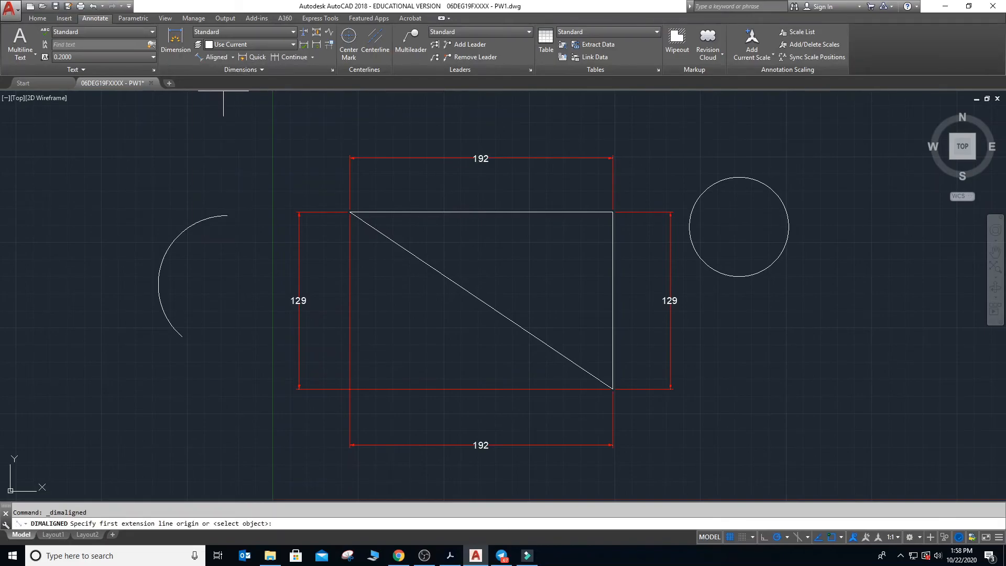
{"action": "left_click", "coordinate": [349, 212]}
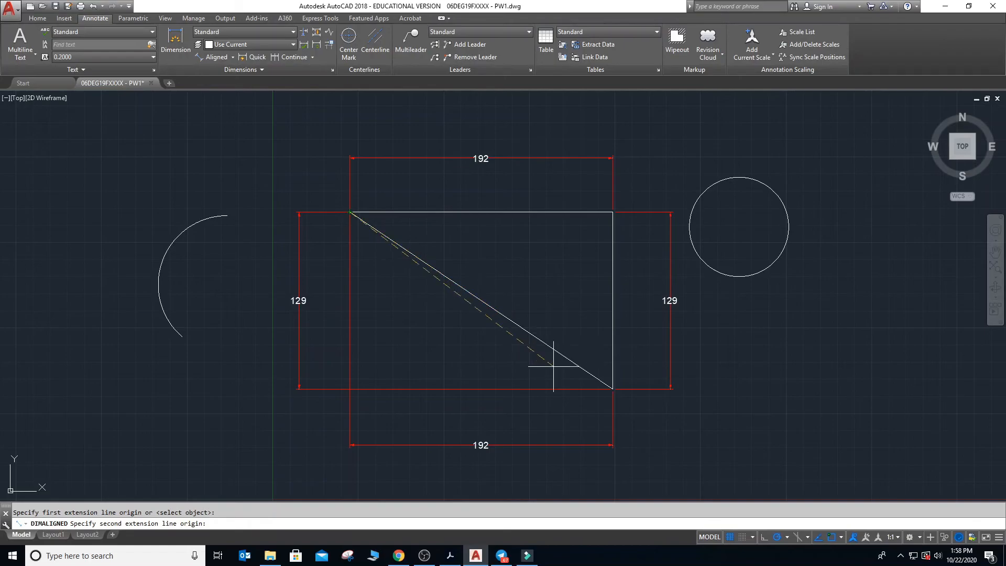
{"action": "left_click", "coordinate": [613, 388]}
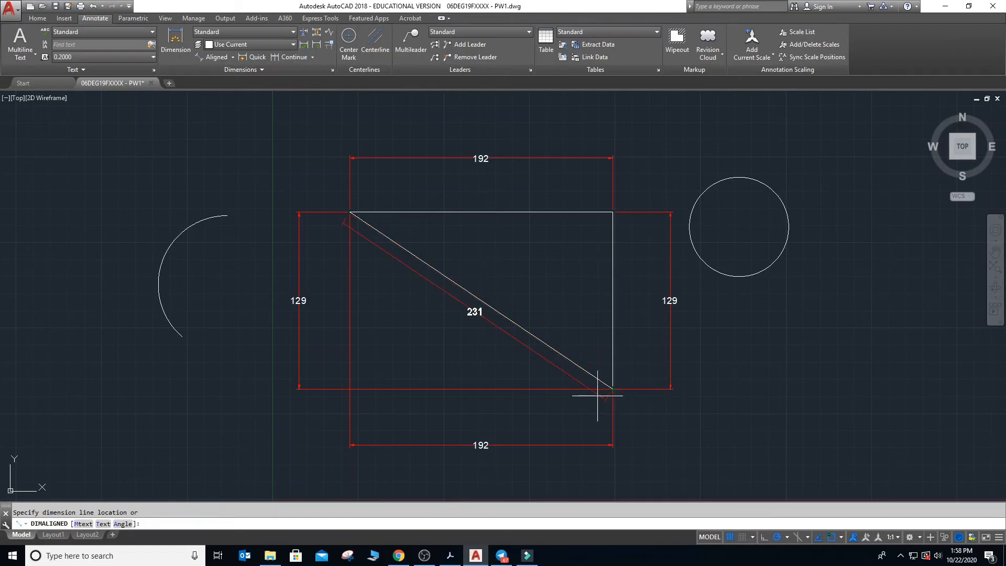
{"action": "left_click", "coordinate": [551, 411]}
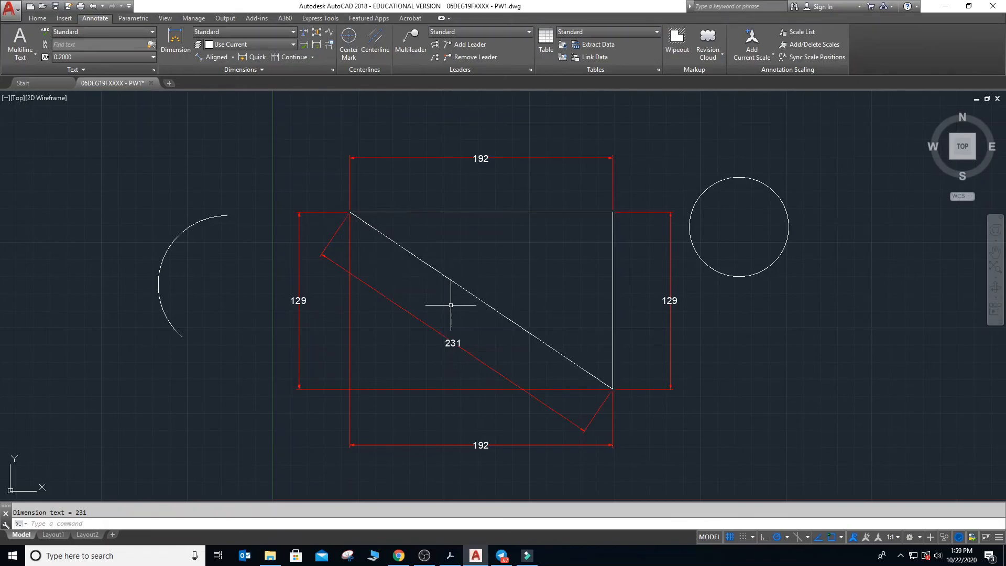
- Add an angular dimension between the triangle's horizontal and sloping edges, placing its arc outside, above the upper-left corner
{"action": "left_click", "coordinate": [234, 60]}
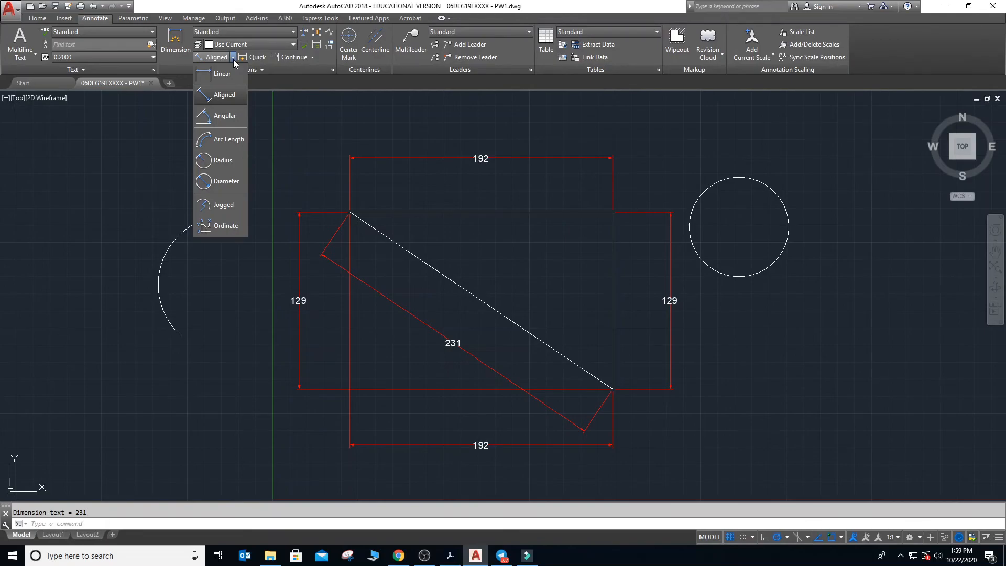
{"action": "left_click", "coordinate": [231, 116]}
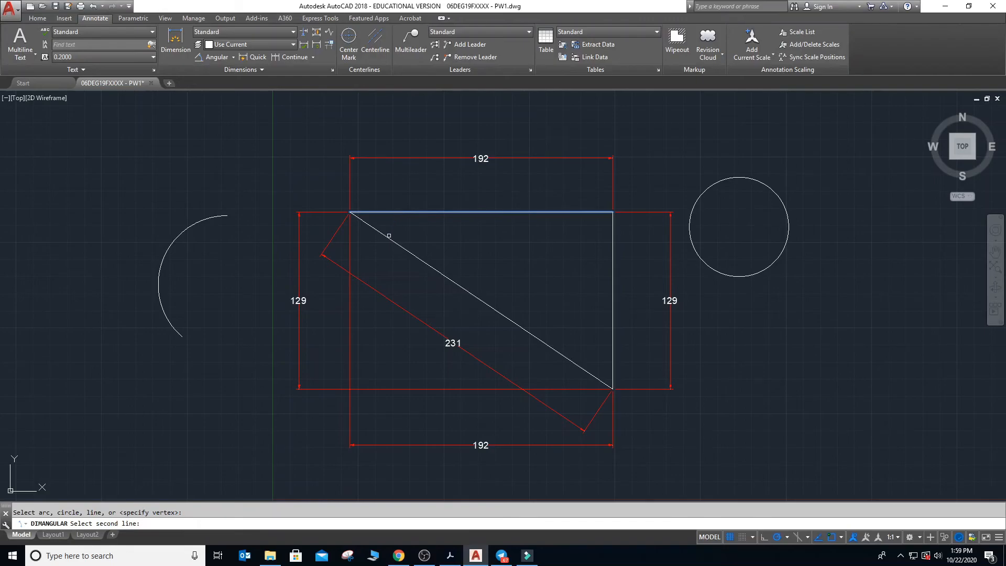
{"action": "left_click", "coordinate": [390, 235]}
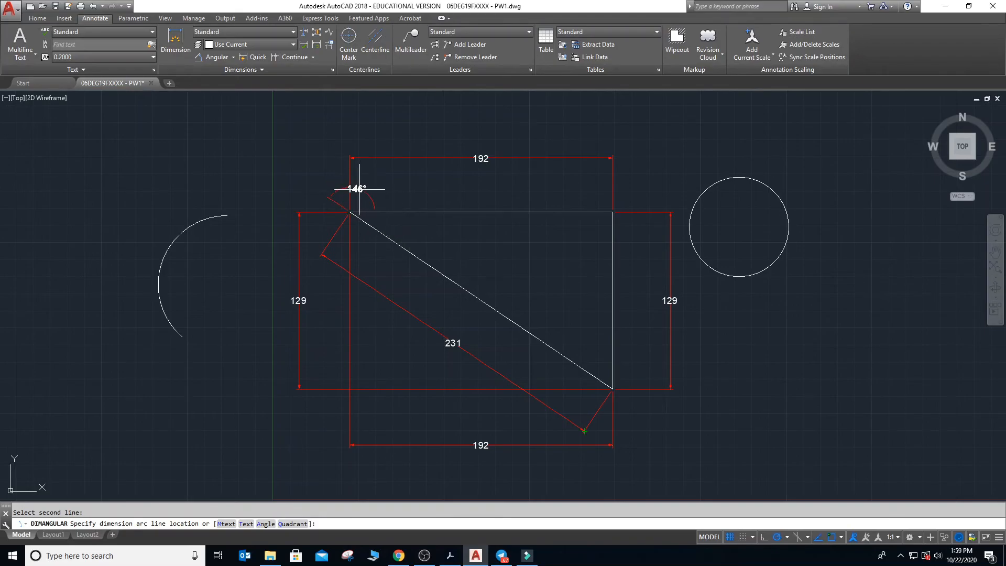
{"action": "left_click", "coordinate": [376, 199]}
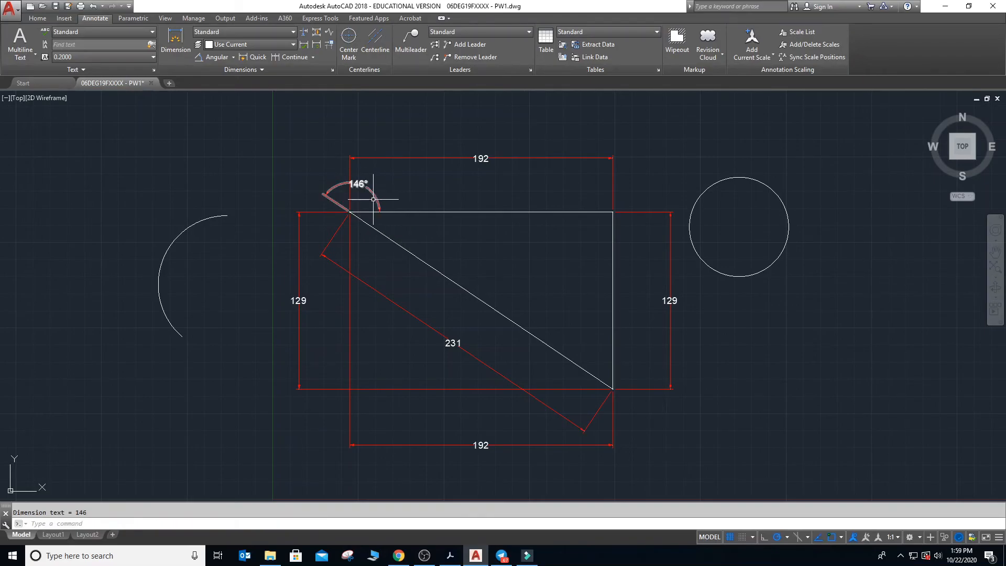
- Add an angular dimension for the triangle's interior angle at the upper-left corner, between the horizontal and sloping edges
{"action": "left_click", "coordinate": [215, 58]}
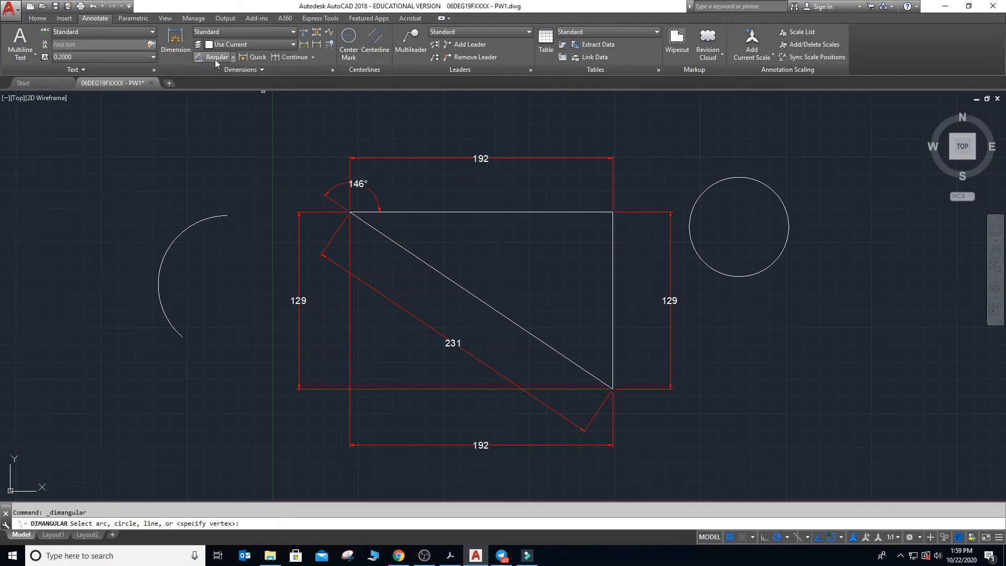
{"action": "left_click", "coordinate": [399, 212]}
{"action": "left_click", "coordinate": [391, 240]}
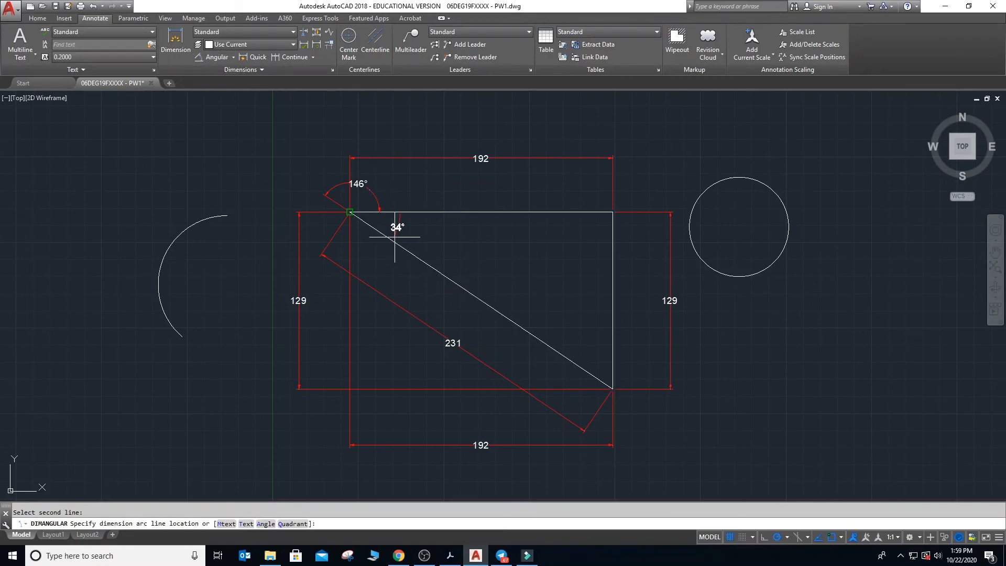
{"action": "left_click", "coordinate": [411, 236]}
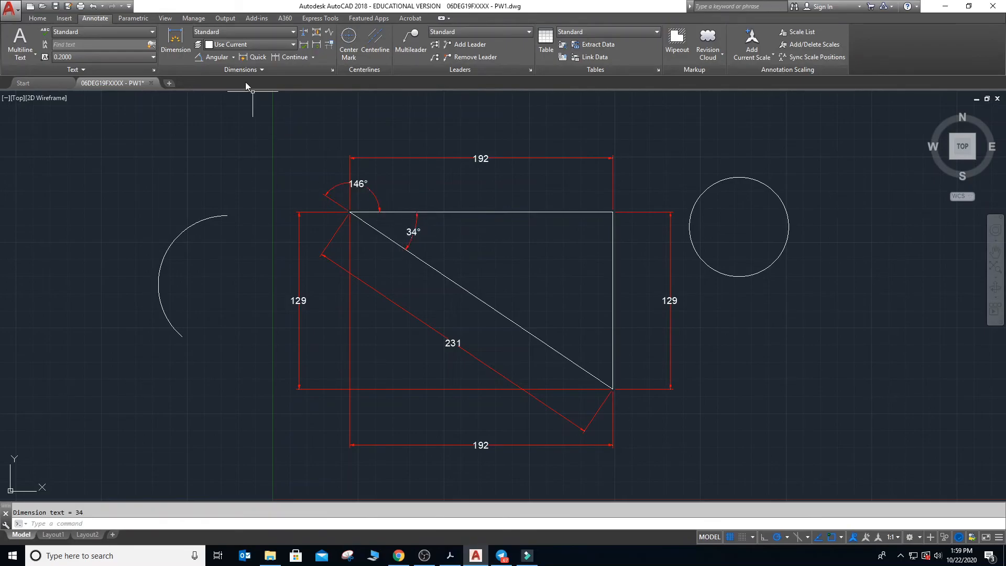
- Add an angular dimension for the triangle's interior angle at the lower corner, between the vertical and sloping edges
{"action": "left_click", "coordinate": [217, 57]}
{"action": "left_click", "coordinate": [611, 336]}
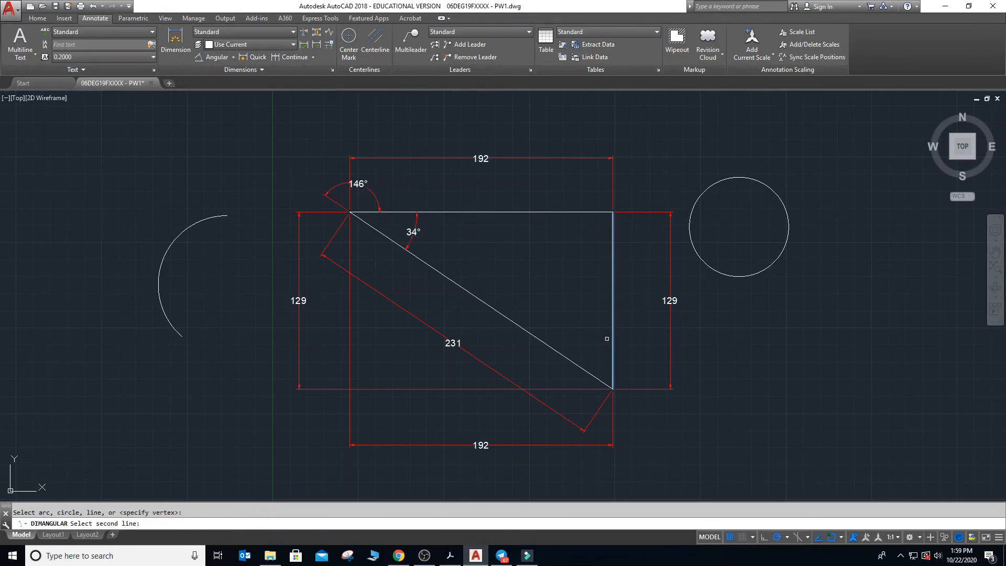
{"action": "left_click", "coordinate": [583, 365]}
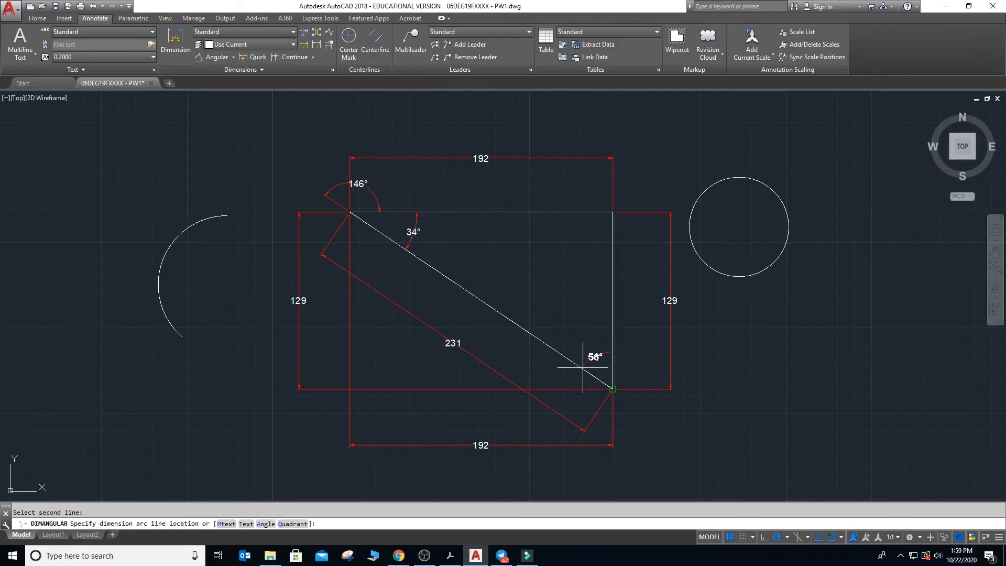
{"action": "left_click", "coordinate": [591, 350]}
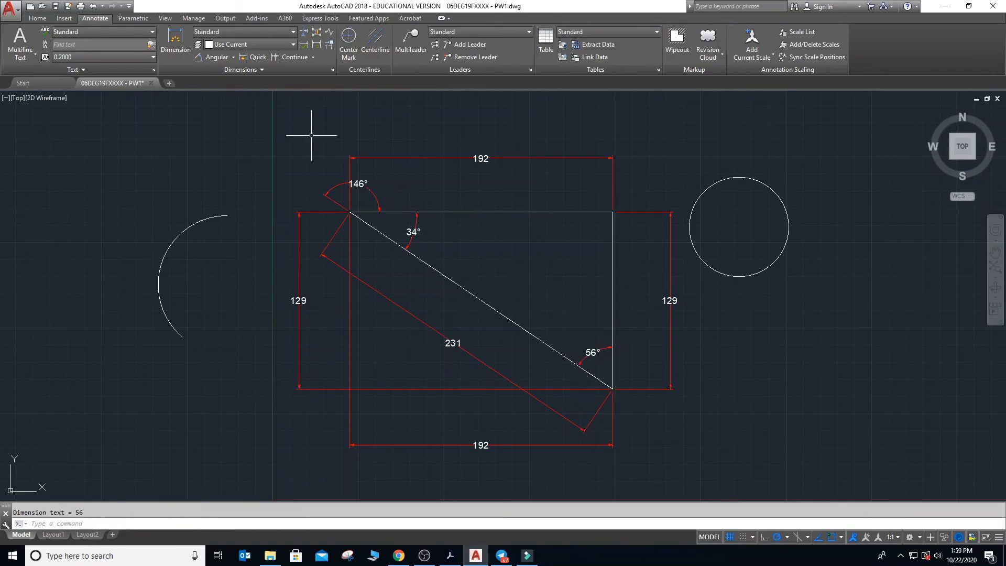
- Add an angular dimension between the triangle's vertical and sloping edges, placing its arc outside, to the right of the lower corner
{"action": "left_click", "coordinate": [208, 58]}
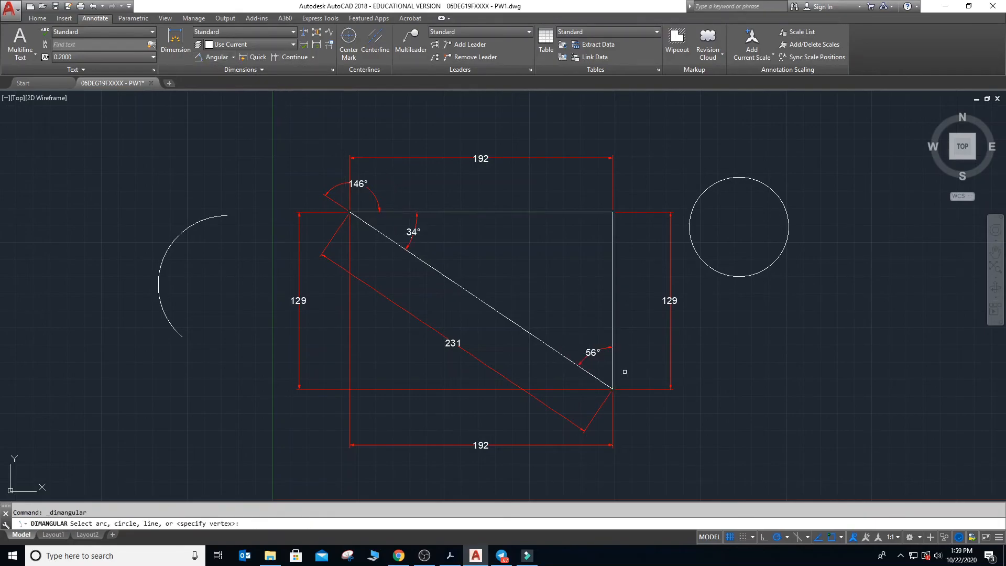
{"action": "left_click", "coordinate": [611, 367]}
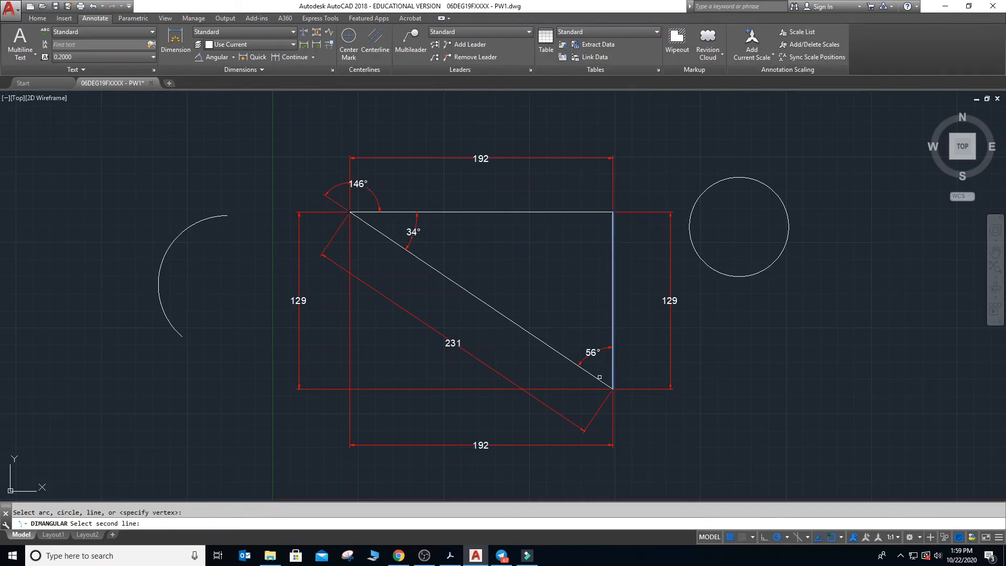
{"action": "left_click", "coordinate": [596, 379]}
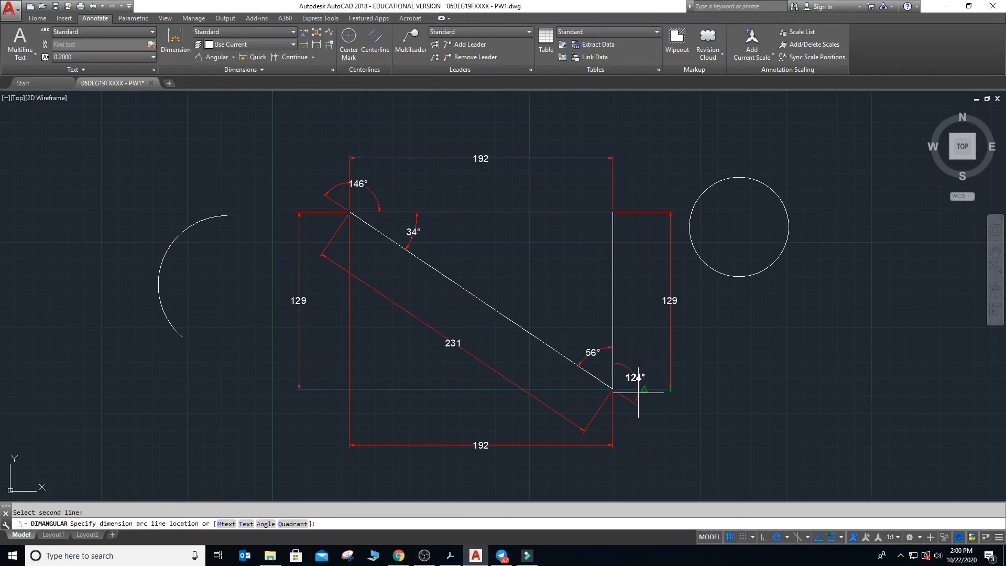
{"action": "left_click", "coordinate": [639, 381]}
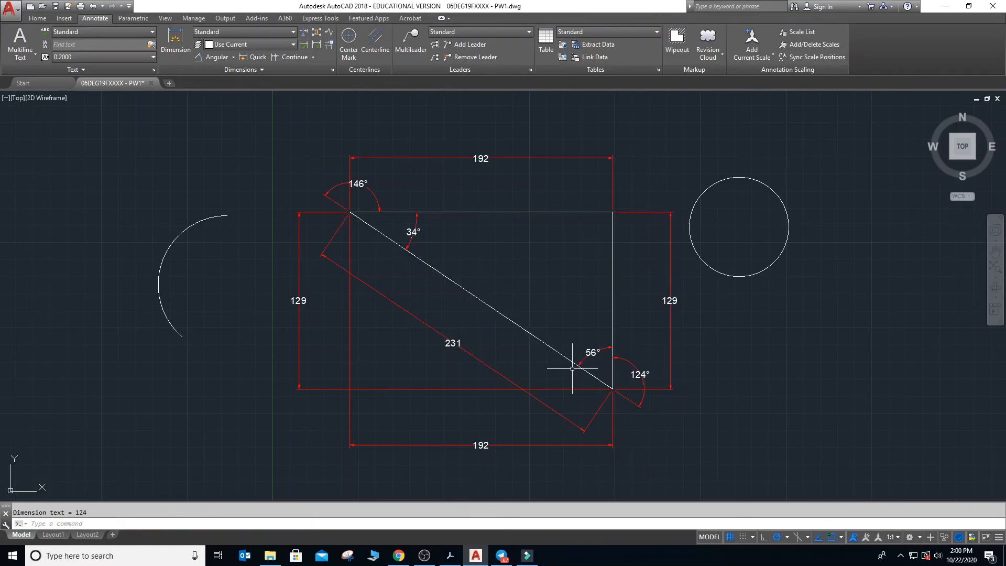
- Close the open arc with a straight line between its two endpoints and return to the annotation tools
{"action": "left_click", "coordinate": [233, 57]}
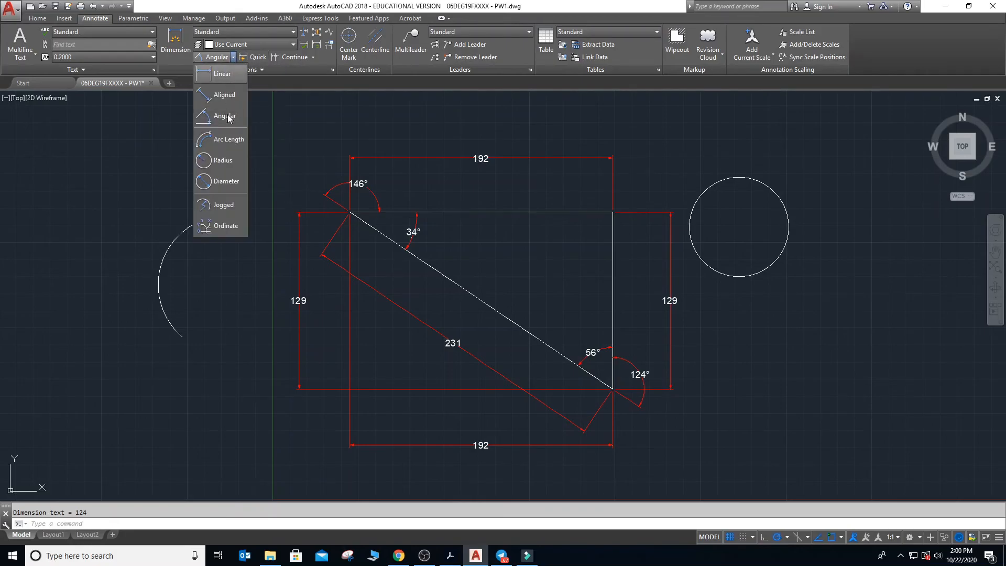
{"action": "left_click", "coordinate": [229, 140]}
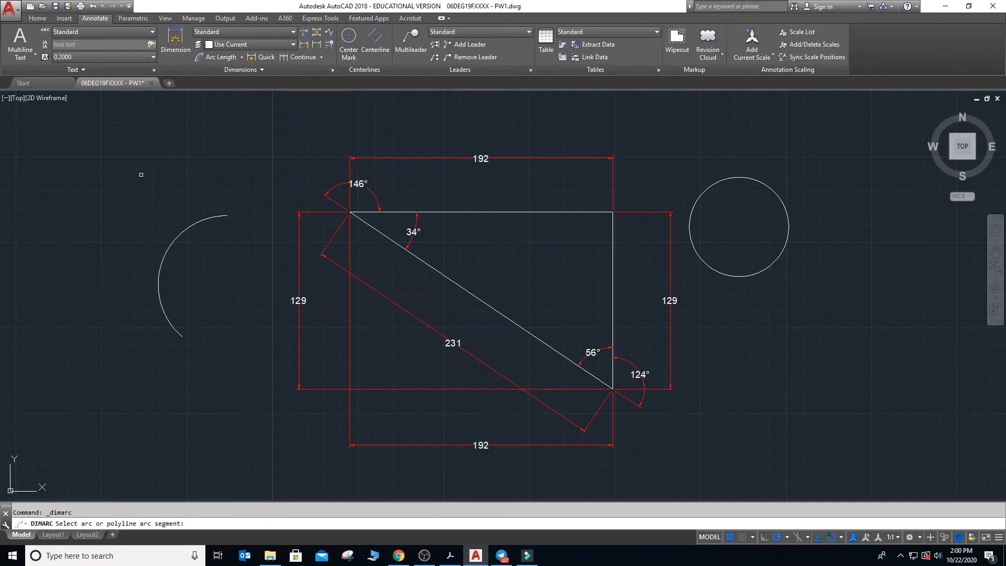
{"action": "left_click", "coordinate": [37, 18]}
{"action": "left_click", "coordinate": [12, 41]}
{"action": "left_click", "coordinate": [227, 216]}
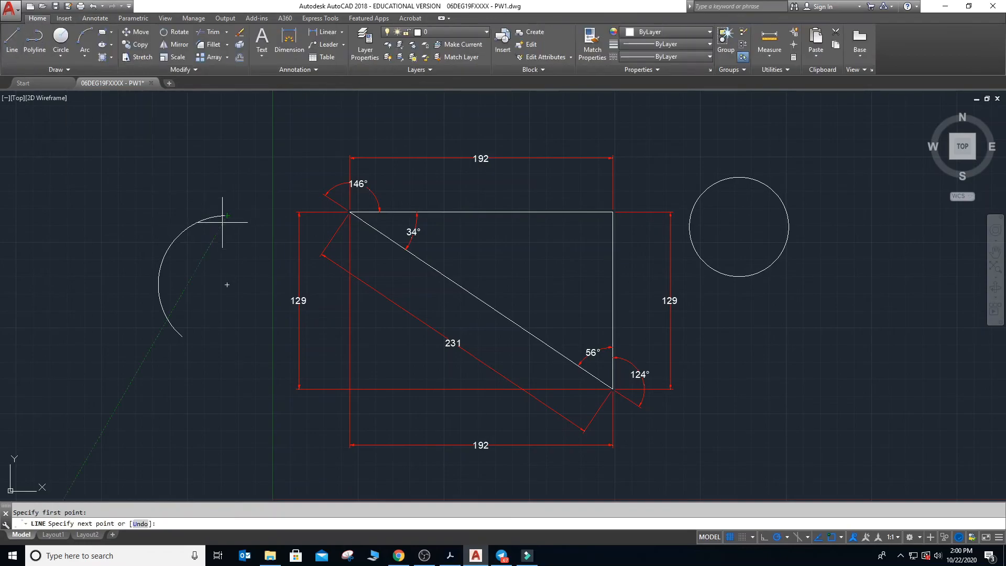
{"action": "left_click", "coordinate": [182, 335]}
{"action": "key", "text": "Escape"}
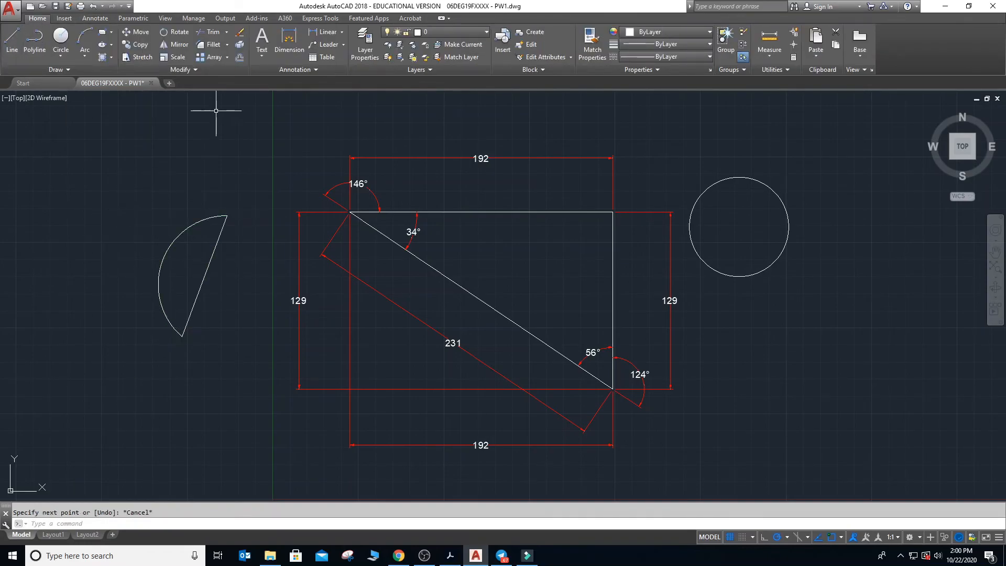
{"action": "left_click", "coordinate": [89, 22]}
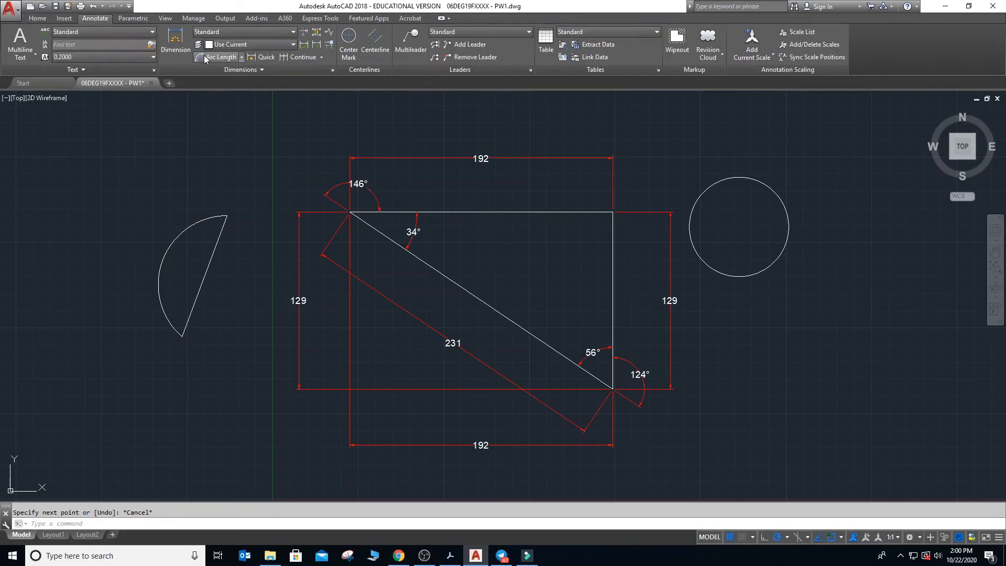
- Add an arc length dimension to the arc of the closed half-moon shape, placed outside its curved side
{"action": "left_click", "coordinate": [220, 57]}
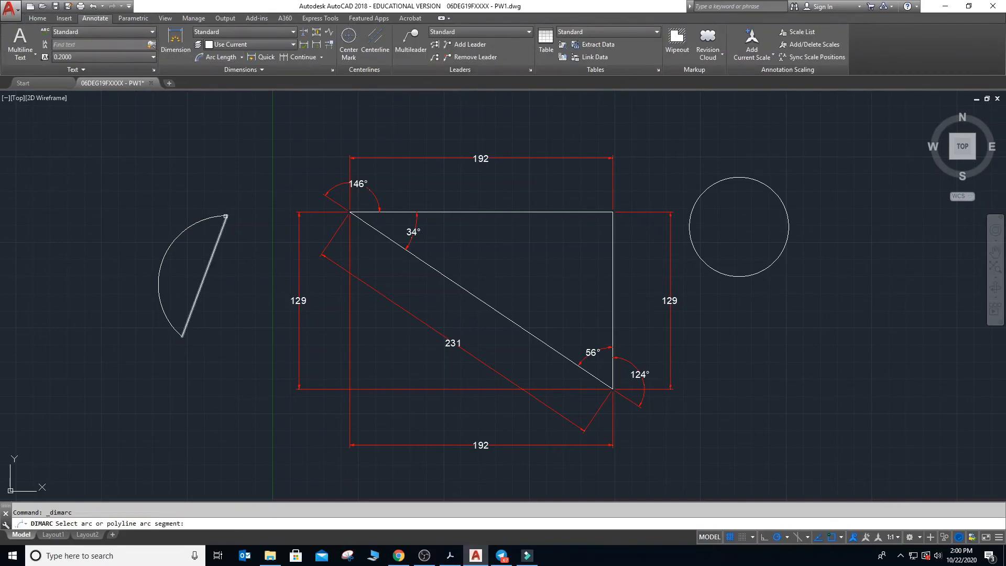
{"action": "left_click", "coordinate": [222, 215]}
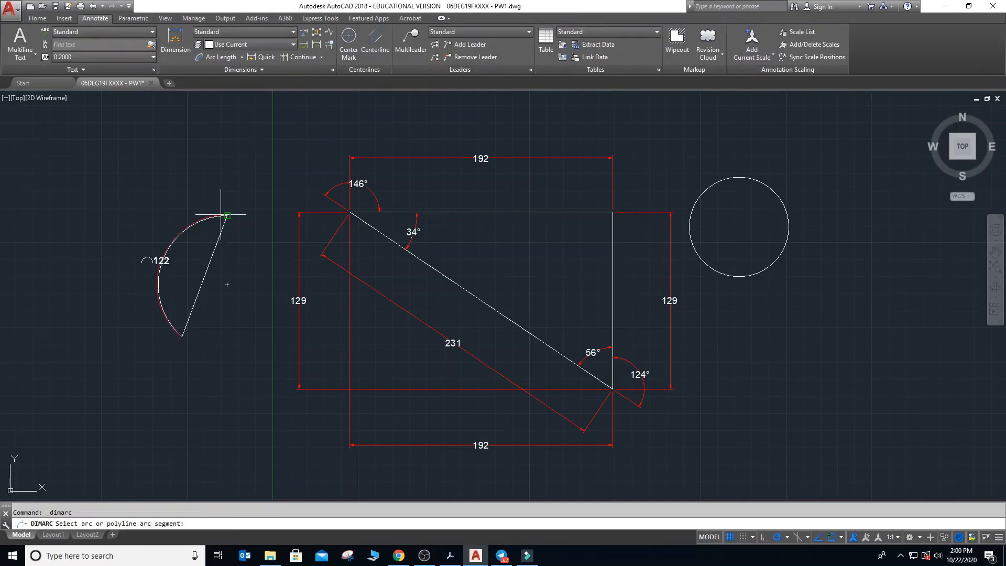
{"action": "left_click", "coordinate": [152, 207]}
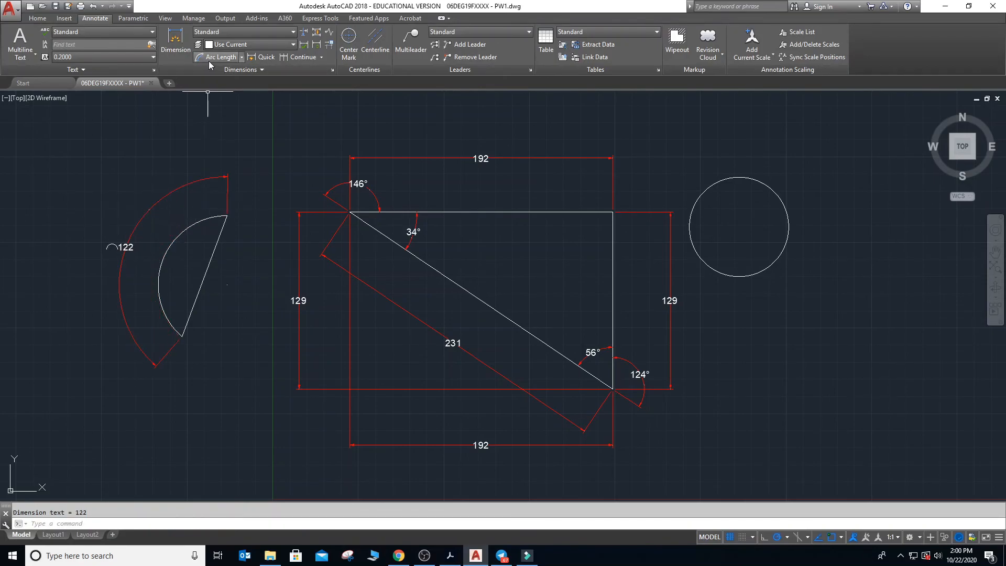
- Add an aligned dimension between the endpoints of the half-moon shape's straight edge, placed on the side away from the arc
{"action": "left_click", "coordinate": [241, 57]}
{"action": "left_click", "coordinate": [214, 85]}
{"action": "left_click", "coordinate": [226, 216]}
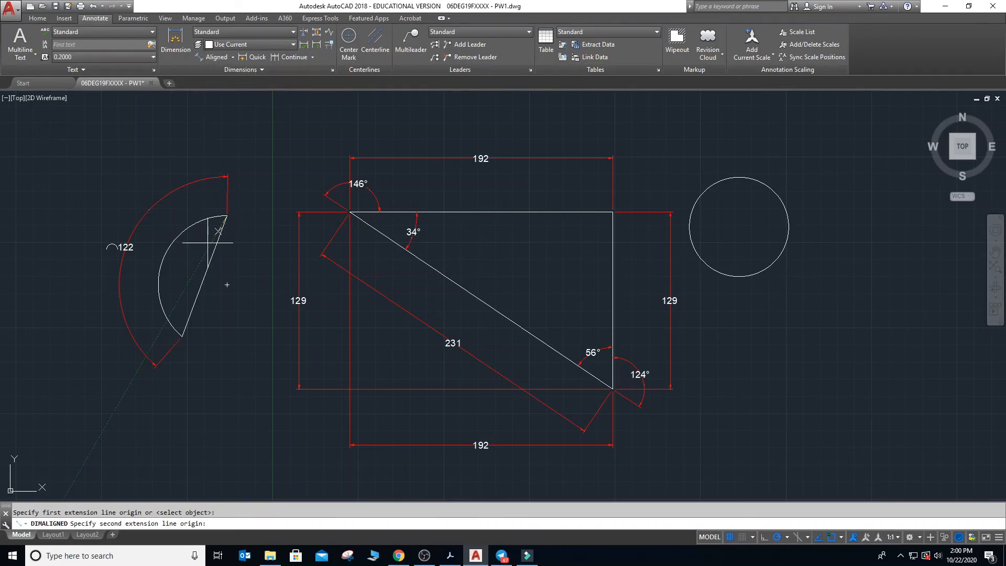
{"action": "left_click", "coordinate": [182, 336]}
{"action": "left_click", "coordinate": [225, 282]}
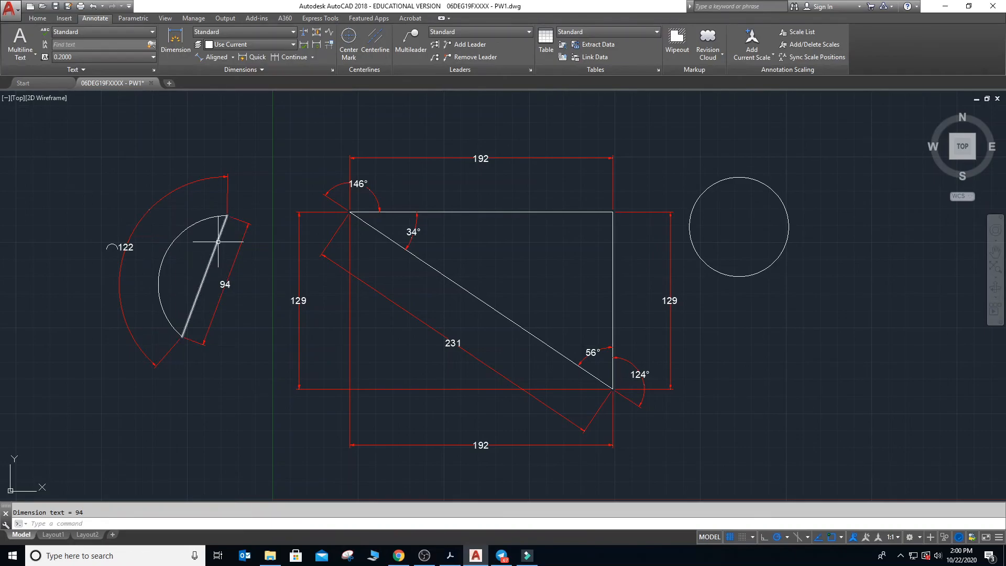
- Add a radius dimension to the circle, placing its text outside, above and to the right of the circle
{"action": "left_click", "coordinate": [217, 58]}
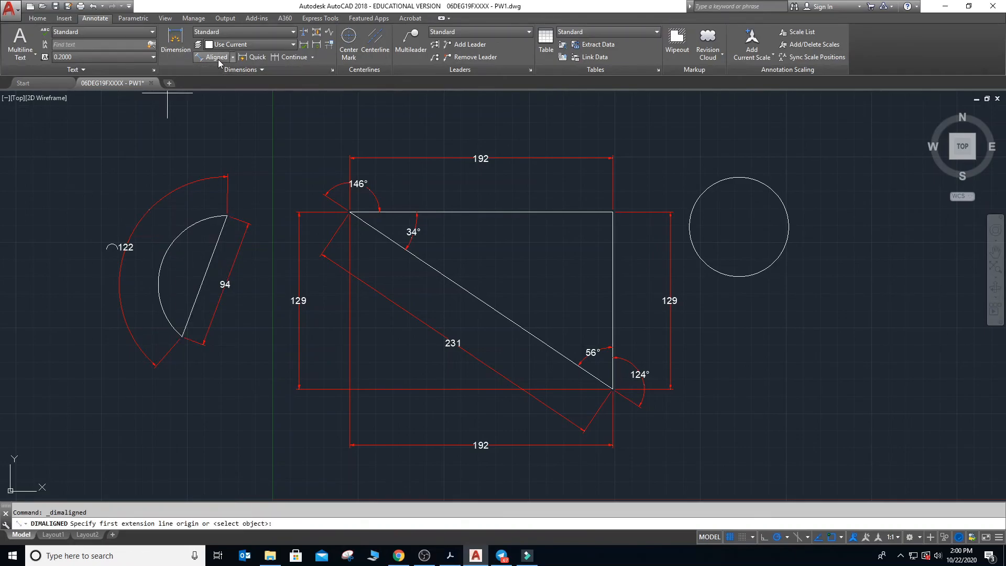
{"action": "left_click", "coordinate": [233, 57]}
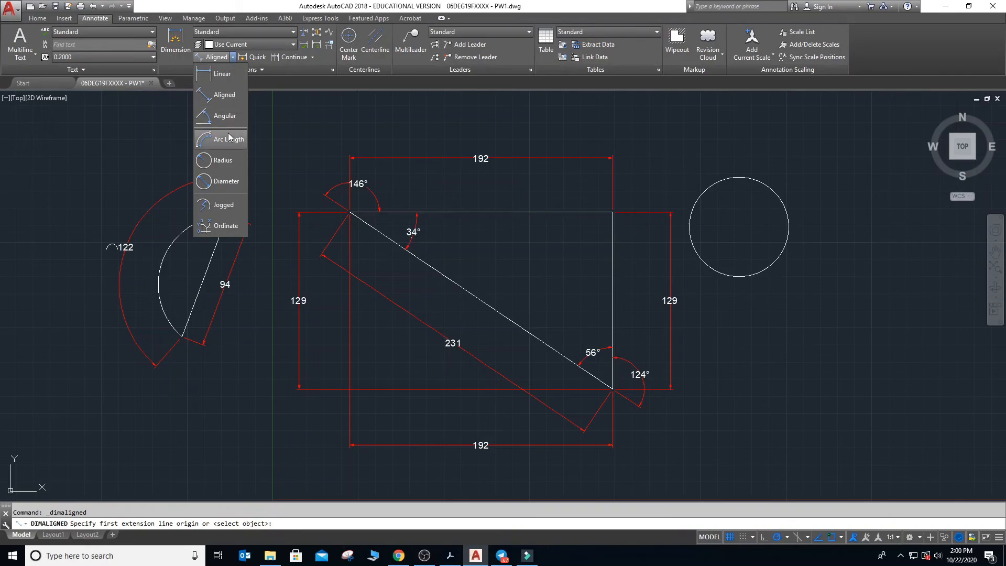
{"action": "left_click", "coordinate": [221, 163]}
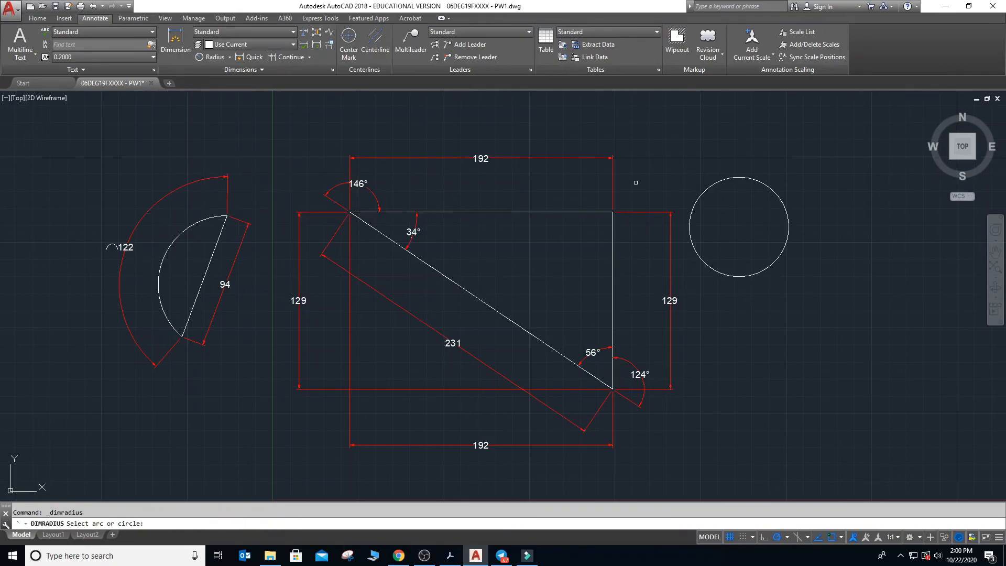
{"action": "left_click", "coordinate": [781, 200]}
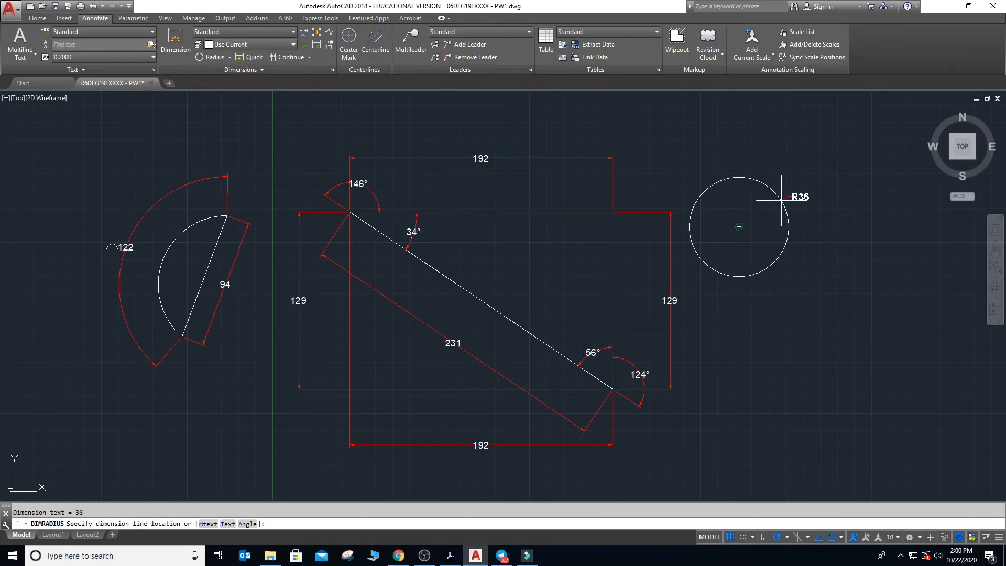
{"action": "left_click", "coordinate": [792, 162]}
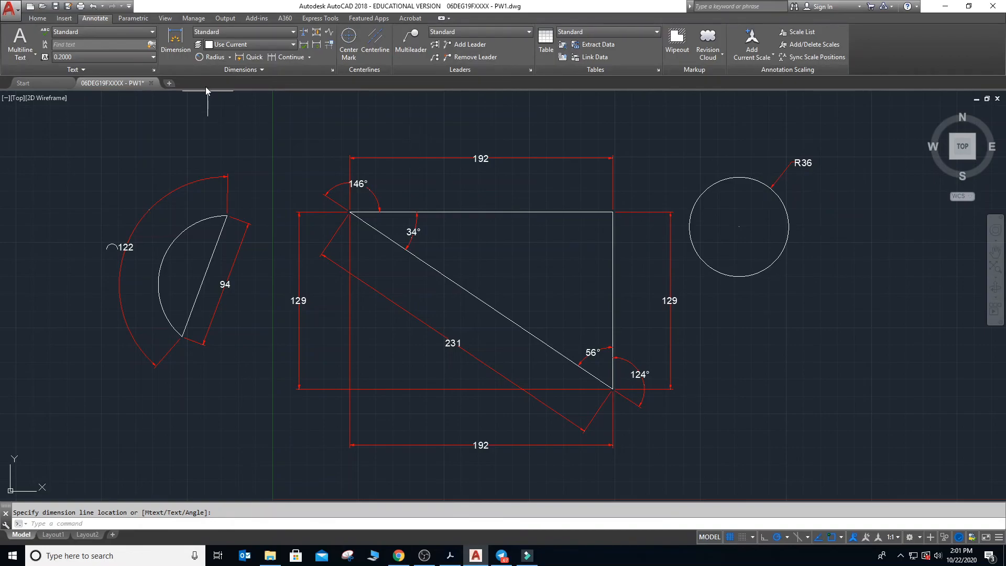
- Add a diameter dimension to the circle, placing its text outside, just below the radius dimension
{"action": "left_click", "coordinate": [229, 57]}
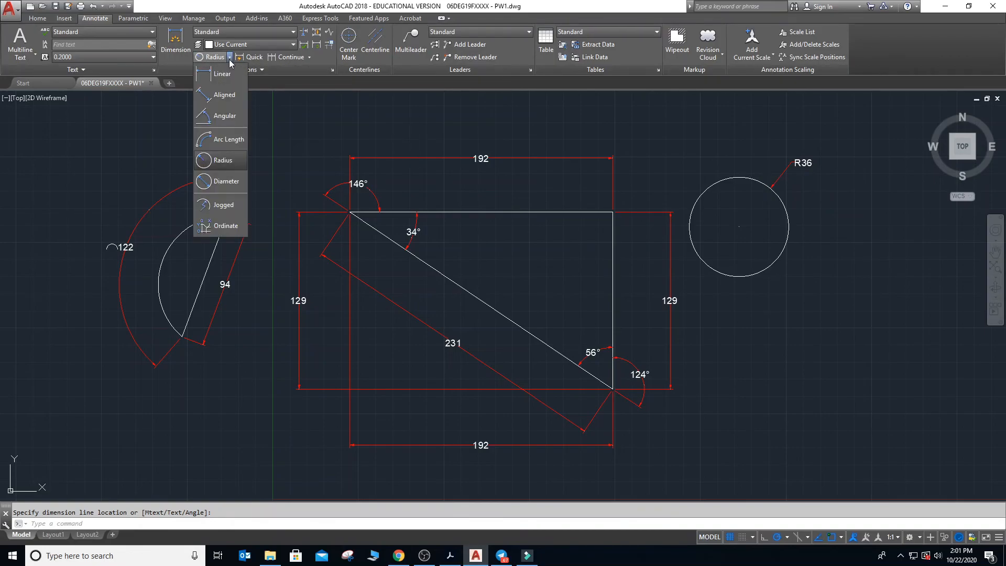
{"action": "left_click", "coordinate": [225, 181]}
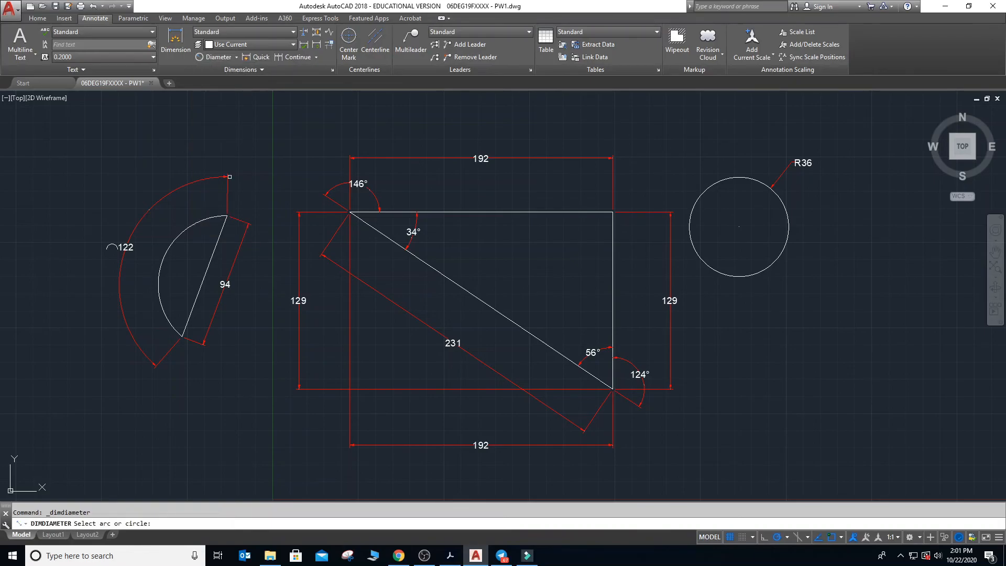
{"action": "left_click", "coordinate": [788, 214]}
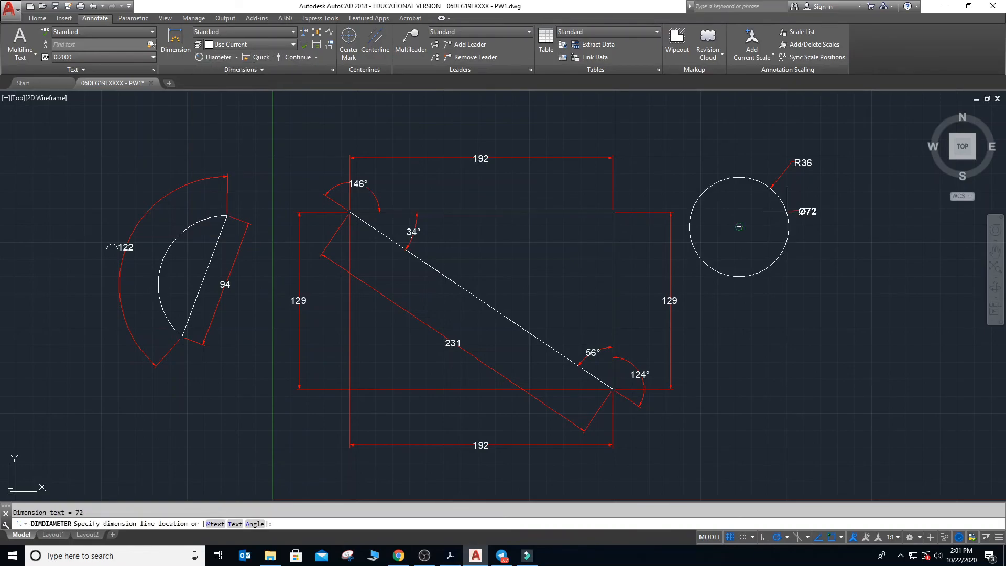
{"action": "left_click", "coordinate": [808, 188]}
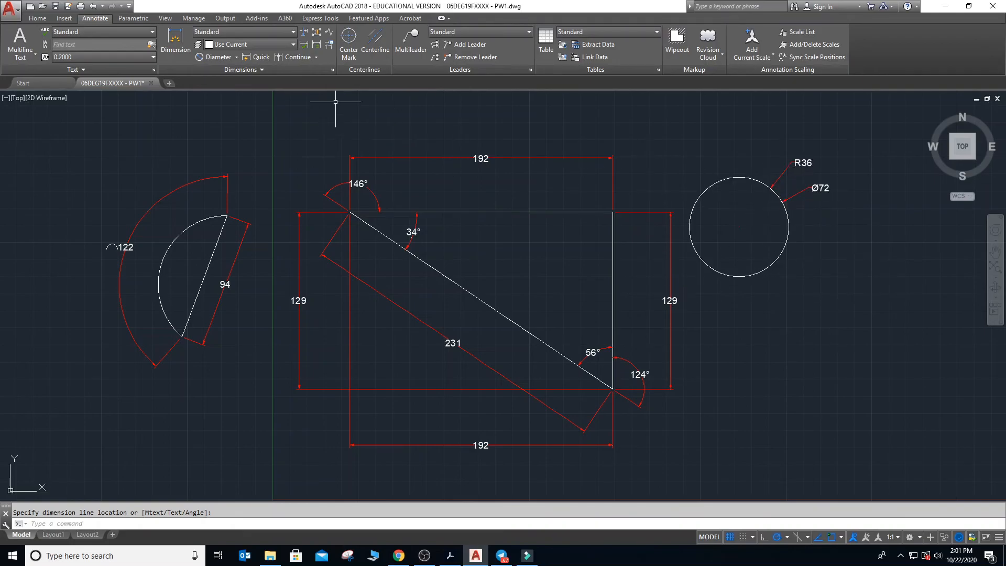
- Add a jogged dimension to the circle with the center override at its centre and the text inside its lower-right part
{"action": "left_click", "coordinate": [236, 57]}
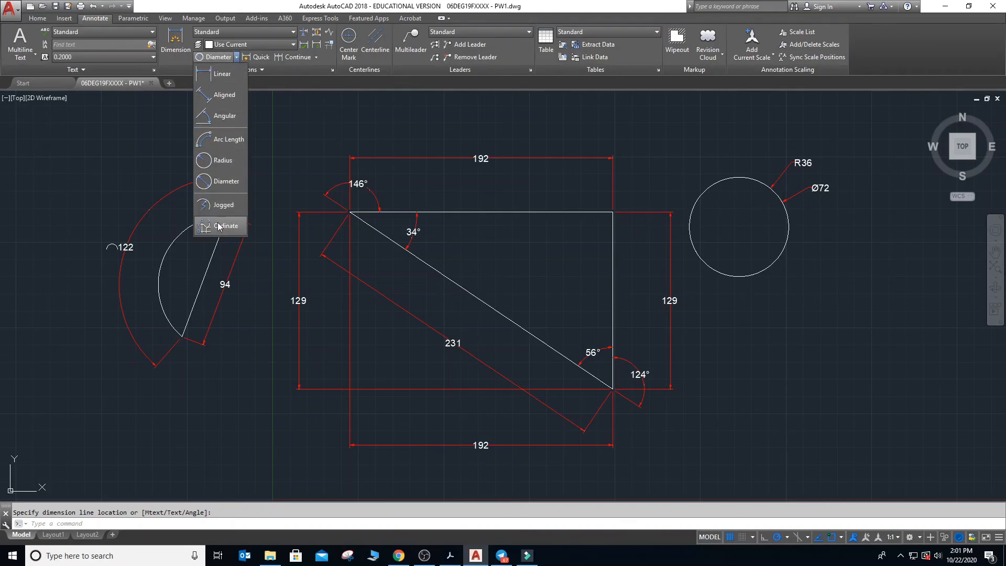
{"action": "left_click", "coordinate": [224, 205]}
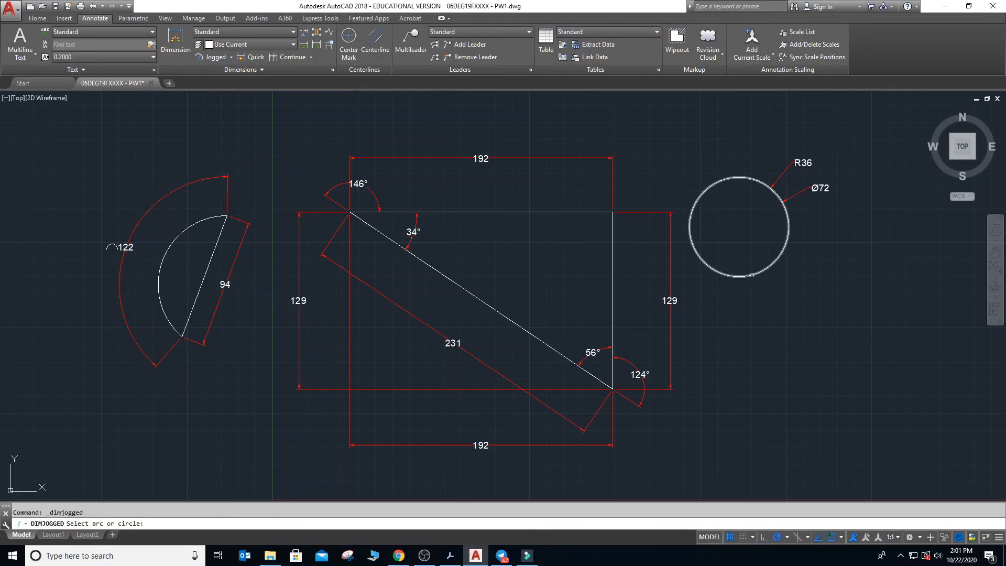
{"action": "left_click", "coordinate": [762, 273]}
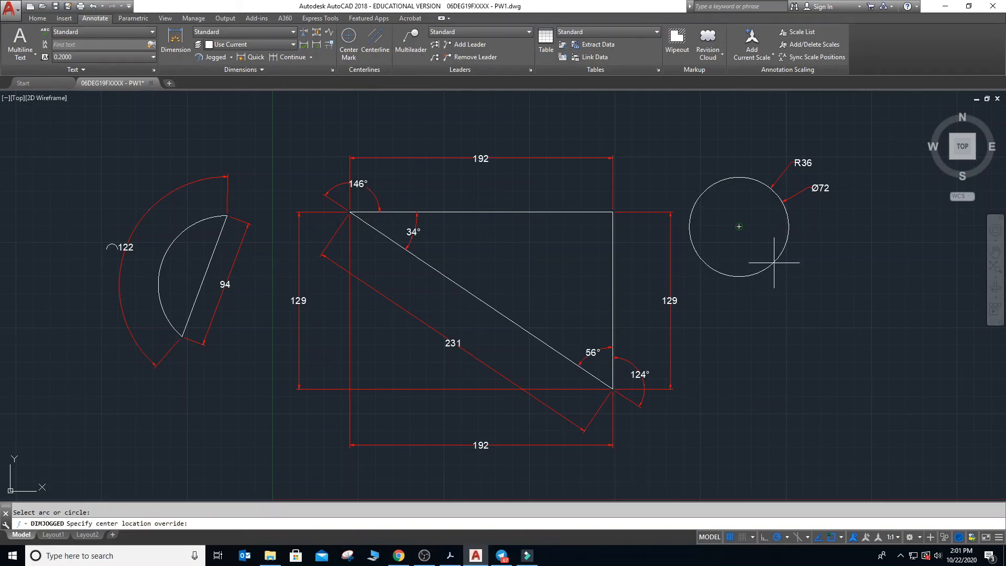
{"action": "left_click", "coordinate": [739, 227]}
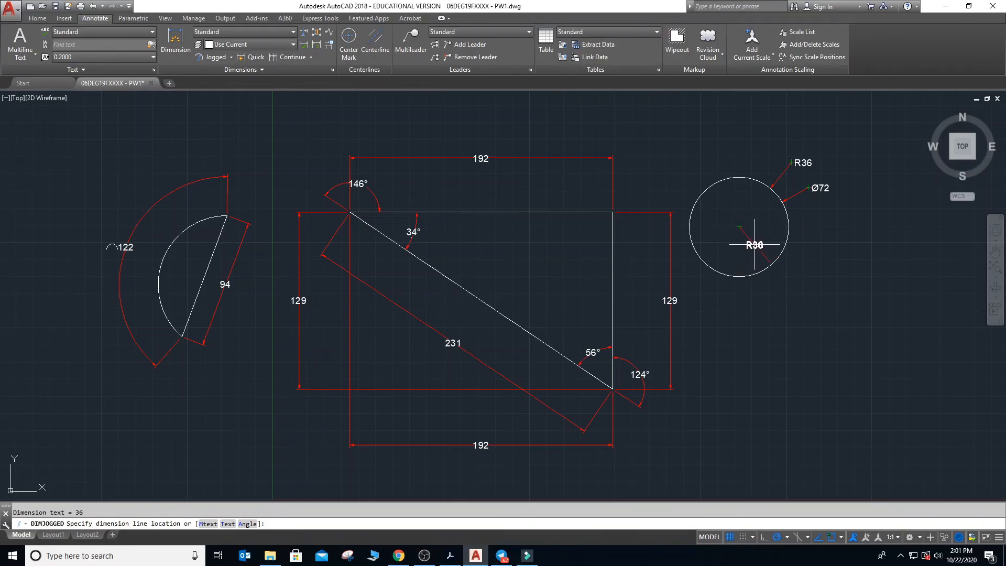
{"action": "left_click", "coordinate": [754, 244]}
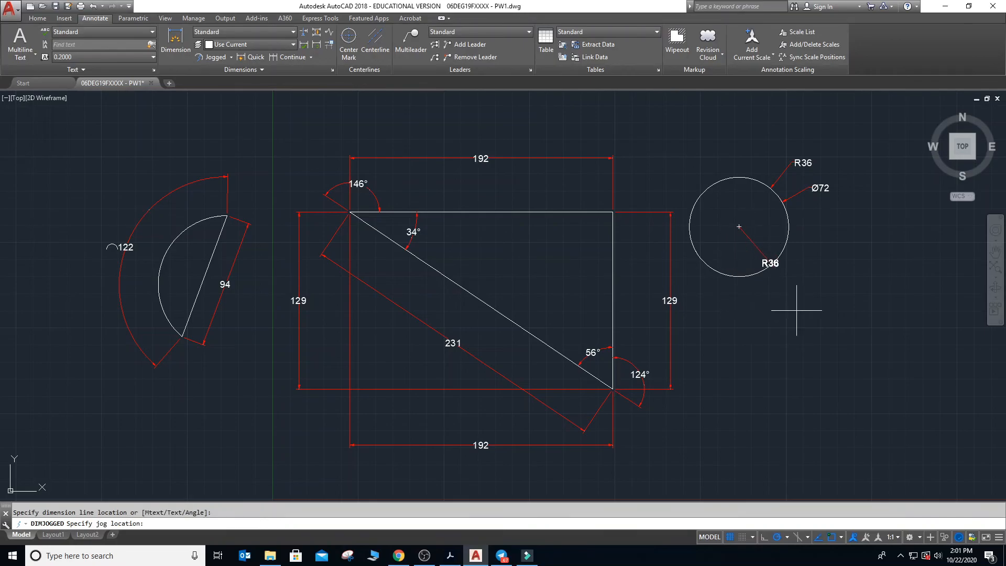
{"action": "left_click", "coordinate": [758, 250]}
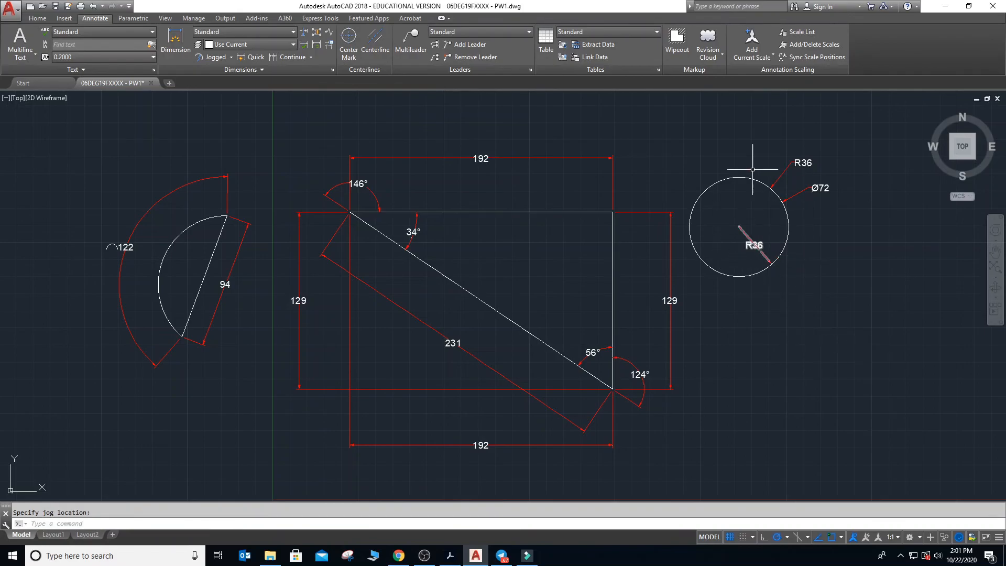
{"action": "left_click", "coordinate": [231, 57]}
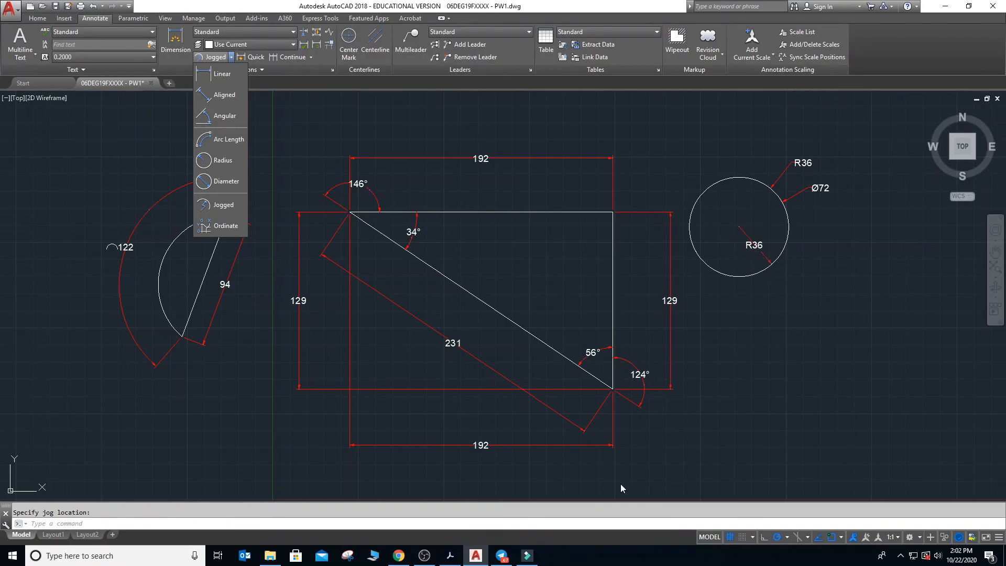
{"action": "left_click", "coordinate": [743, 446]}
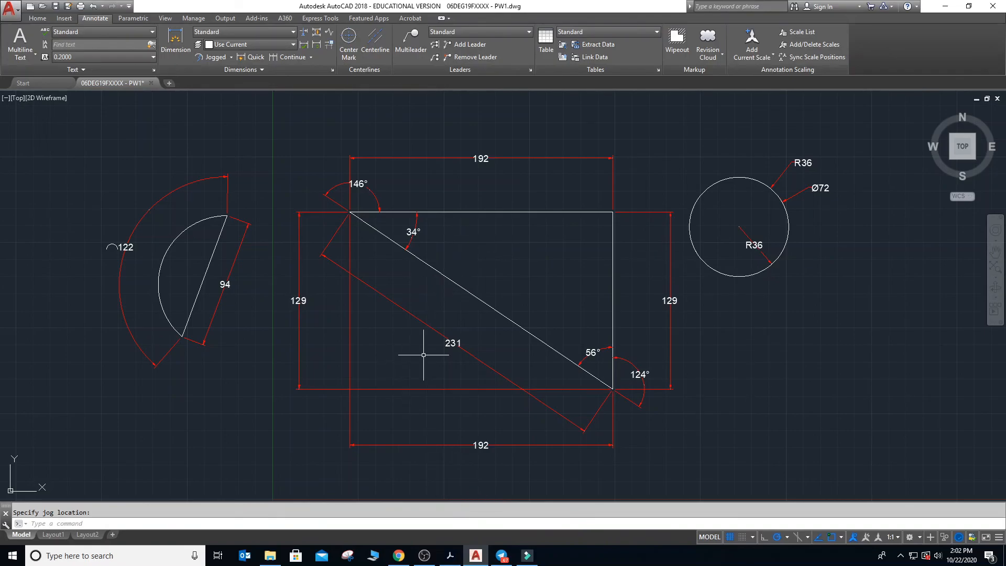
- Switch to Ebook_E30061.pdf in Adobe Acrobat and examine the practical work procedure and the frame, title block sizes and text heights in Figure 1
{"action": "left_click", "coordinate": [450, 556]}
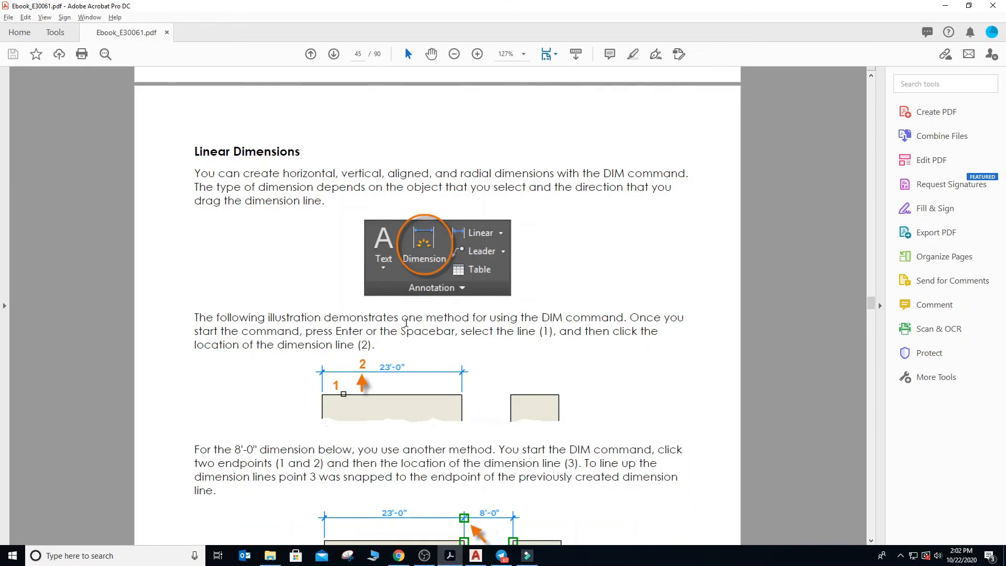
{"action": "scroll", "coordinate": [406, 323], "scroll_direction": "down", "scroll_amount": 3}
{"action": "scroll", "coordinate": [407, 324], "scroll_direction": "down", "scroll_amount": 5}
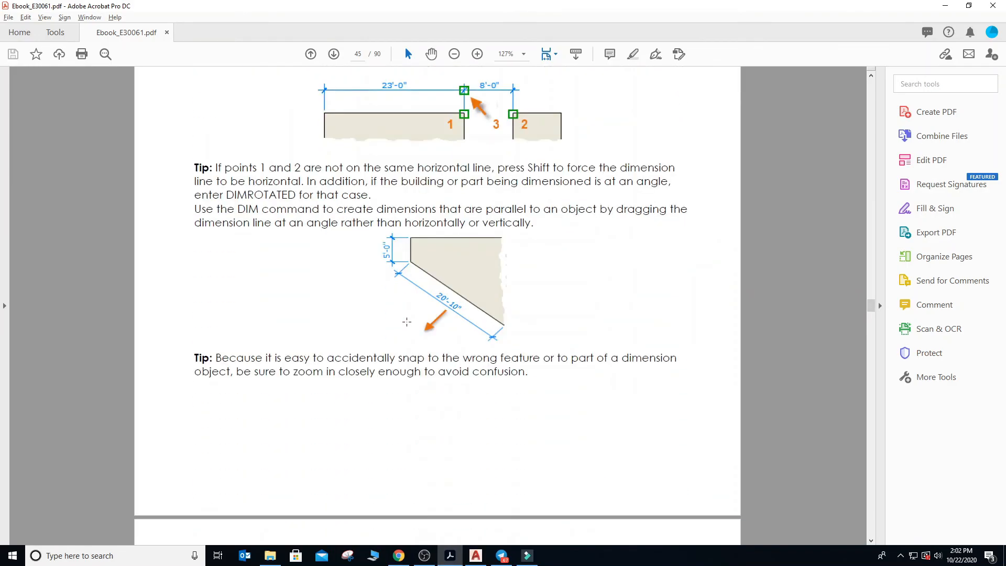
{"action": "scroll", "coordinate": [408, 326], "scroll_direction": "down", "scroll_amount": 2}
{"action": "scroll", "coordinate": [407, 322], "scroll_direction": "down", "scroll_amount": 5}
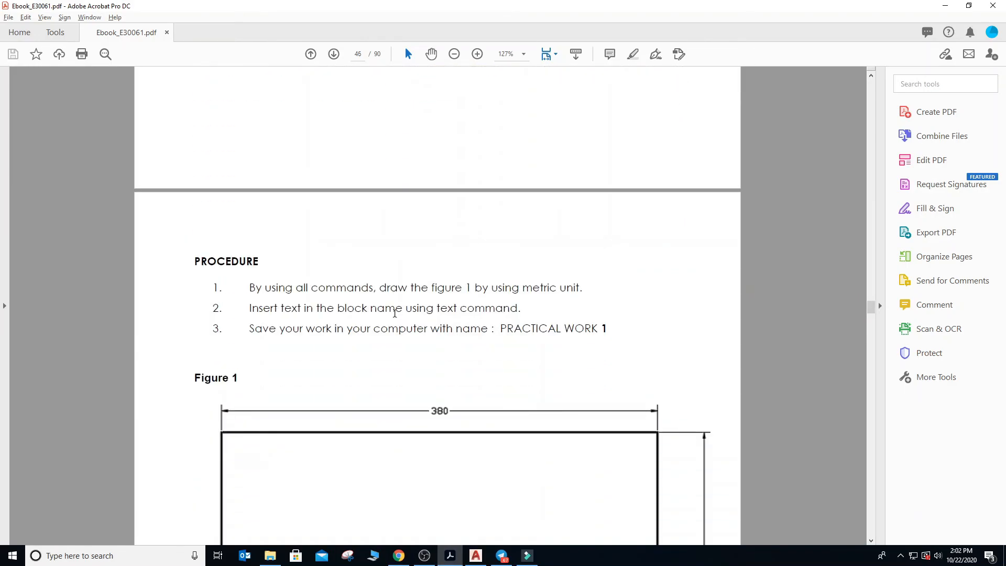
{"action": "scroll", "coordinate": [395, 313], "scroll_direction": "down", "scroll_amount": 5}
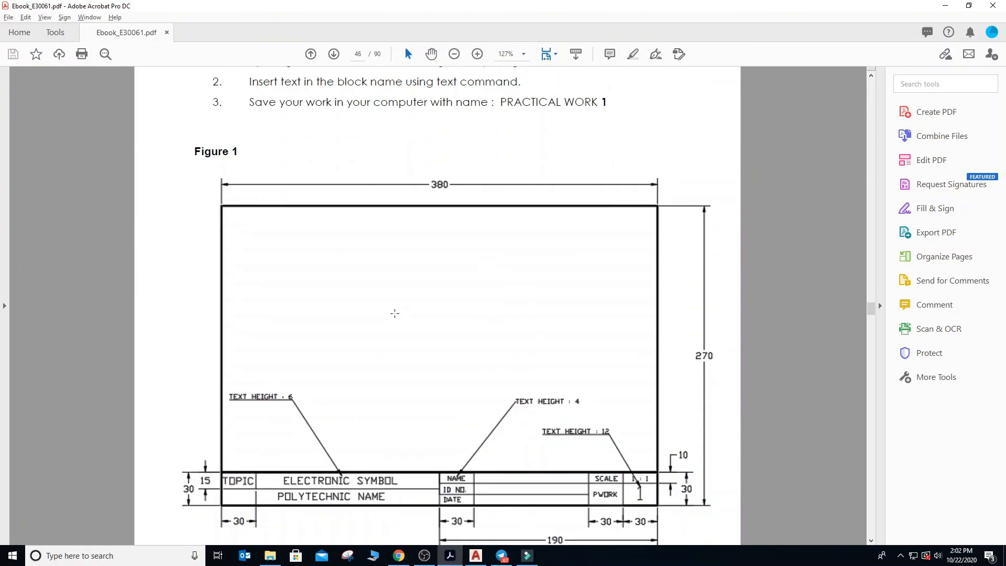
{"action": "scroll", "coordinate": [394, 313], "scroll_direction": "down", "scroll_amount": 1}
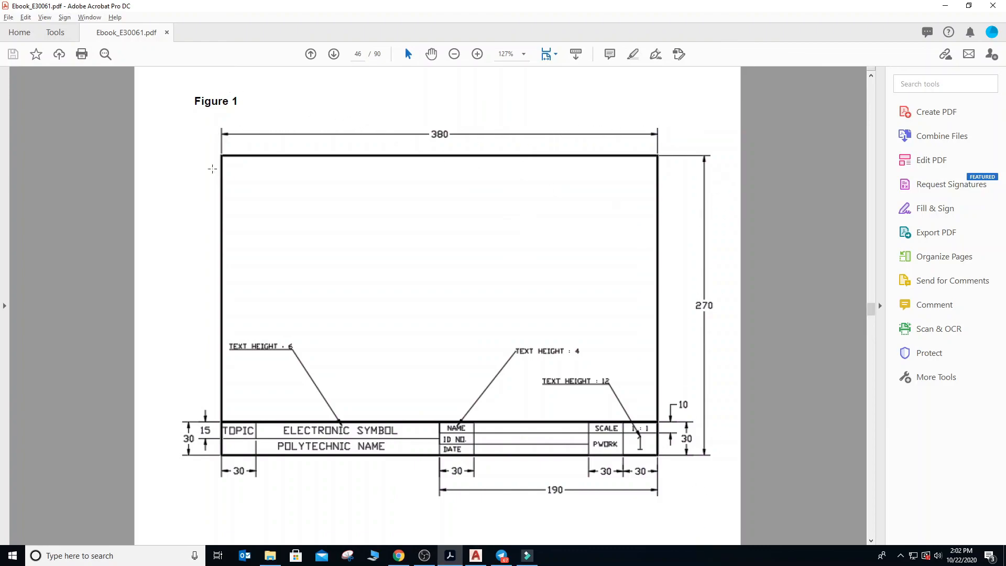
{"action": "mouse_move", "coordinate": [189, 119]}
{"action": "left_mouse_down"}
{"action": "mouse_move", "coordinate": [262, 220]}
{"action": "mouse_move", "coordinate": [369, 419]}
{"action": "mouse_move", "coordinate": [505, 499]}
{"action": "mouse_move", "coordinate": [699, 501]}
{"action": "mouse_move", "coordinate": [687, 495]}
{"action": "left_mouse_up"}
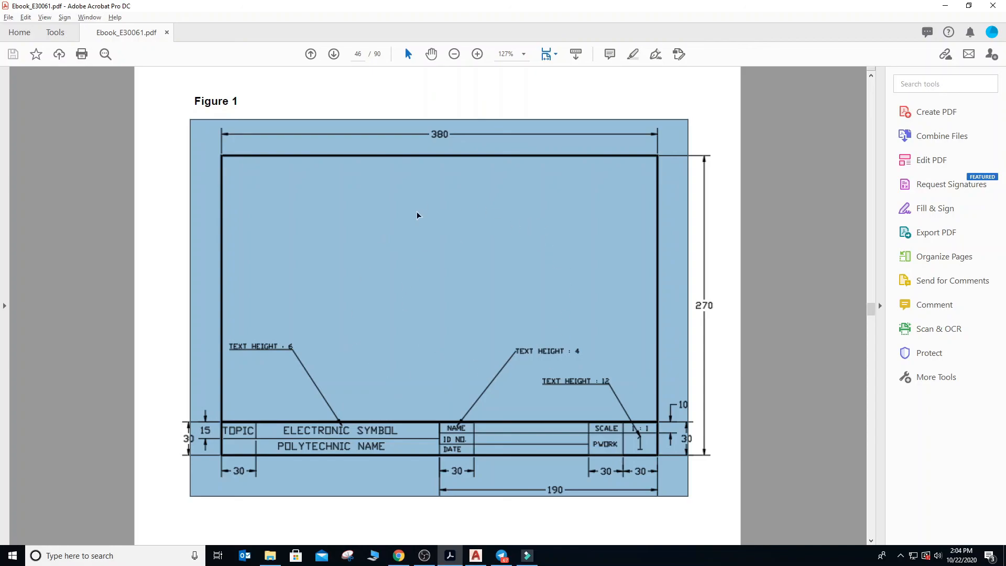
{"action": "left_click", "coordinate": [540, 108]}
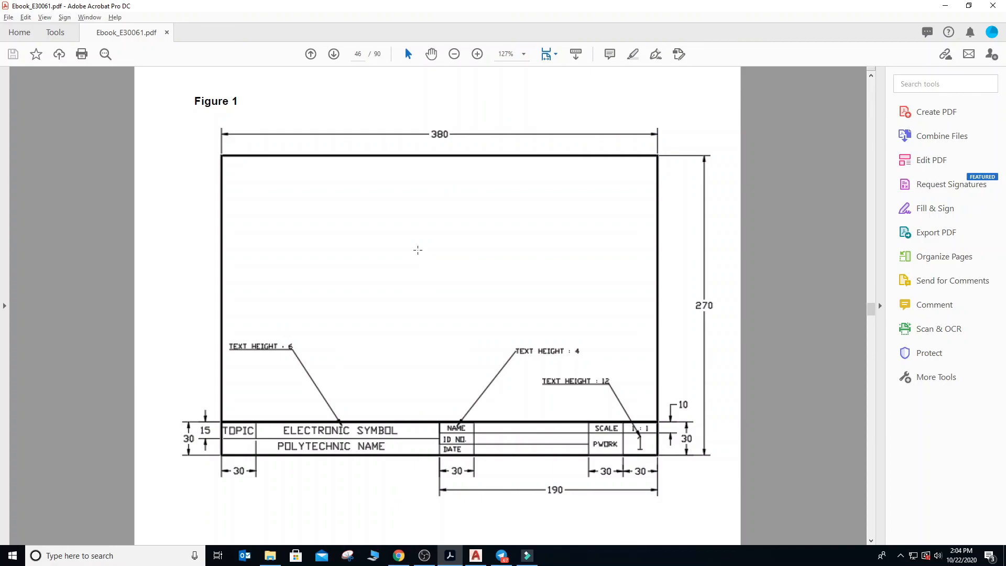
- Examine the rest of the practical work sheet after Figure 1, including the discussion question and the conclusion section
{"action": "scroll", "coordinate": [417, 249], "scroll_direction": "down", "scroll_amount": 2}
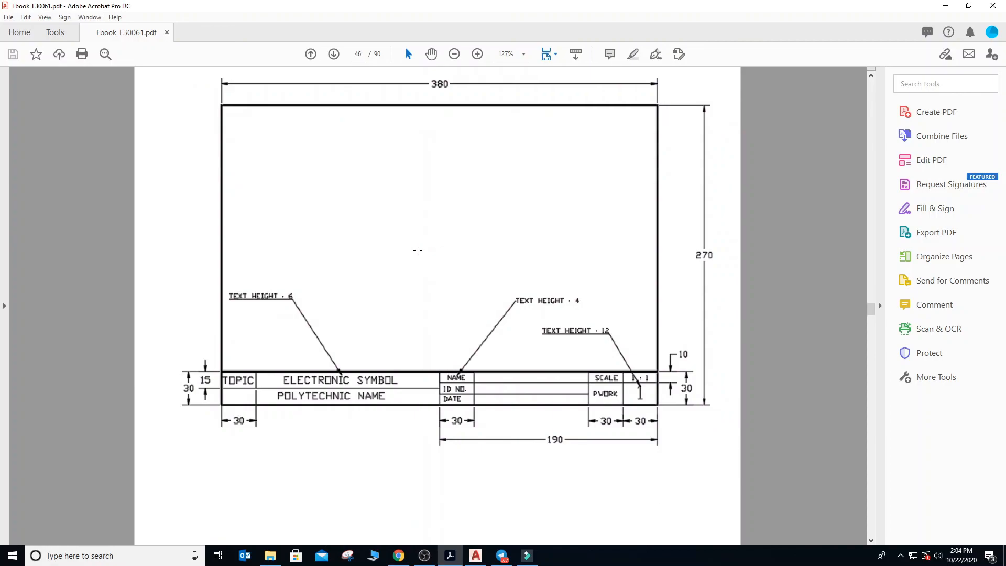
{"action": "scroll", "coordinate": [418, 249], "scroll_direction": "down", "scroll_amount": 13}
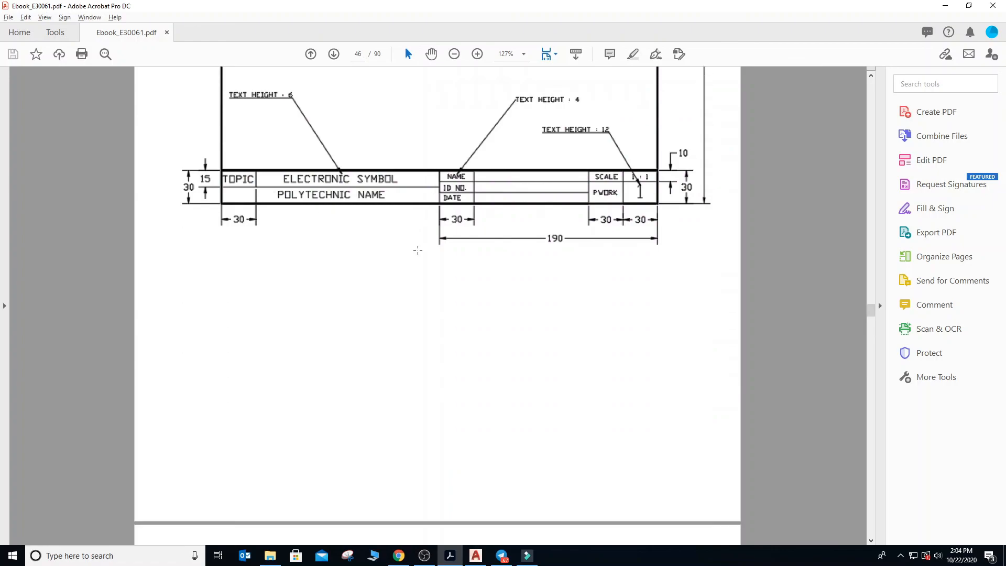
{"action": "scroll", "coordinate": [417, 249], "scroll_direction": "down", "scroll_amount": 2}
{"action": "scroll", "coordinate": [417, 250], "scroll_direction": "down", "scroll_amount": 9}
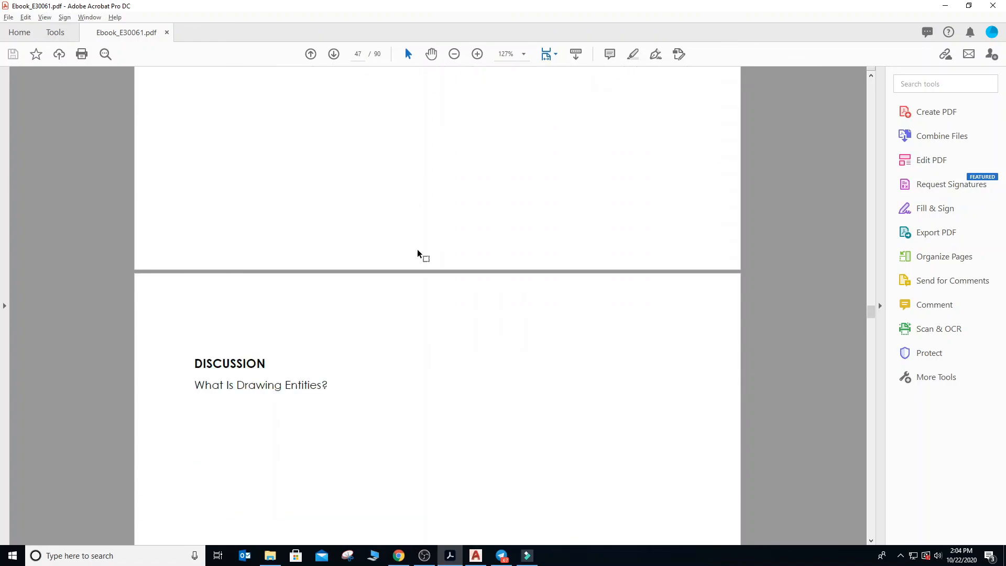
{"action": "scroll", "coordinate": [417, 249], "scroll_direction": "down", "scroll_amount": 3}
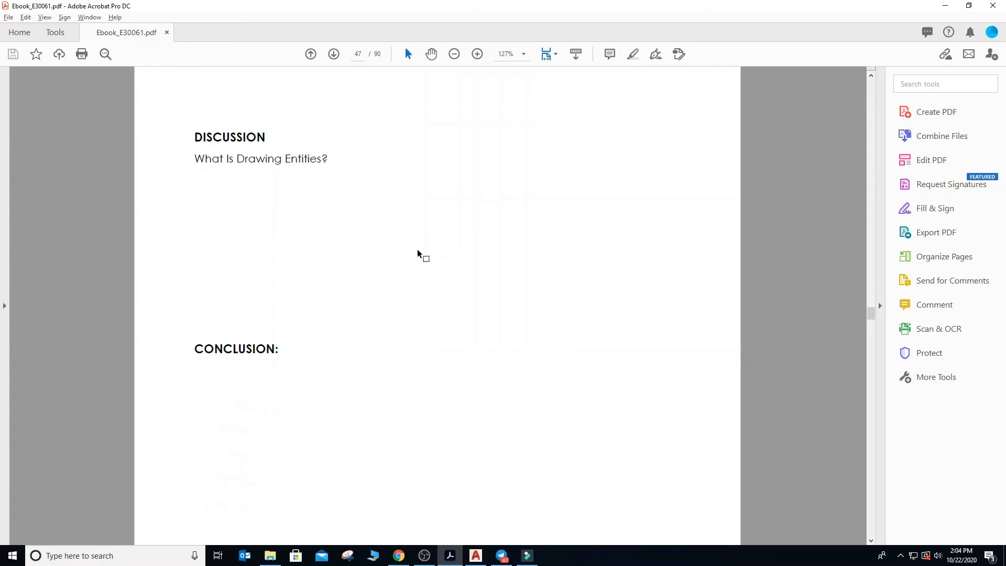
{"action": "scroll", "coordinate": [417, 249], "scroll_direction": "down", "scroll_amount": 3}
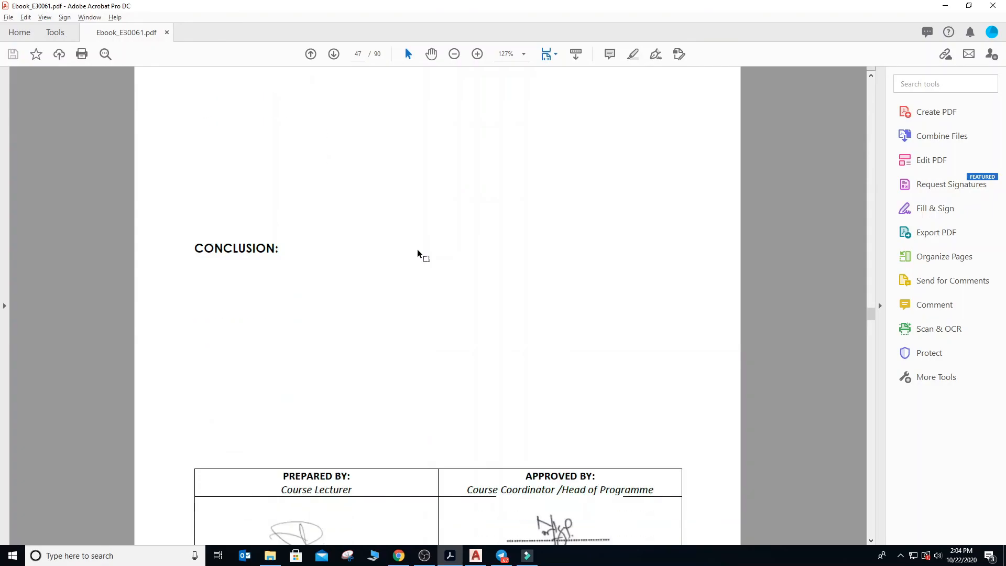
{"action": "scroll", "coordinate": [417, 249], "scroll_direction": "up", "scroll_amount": 2}
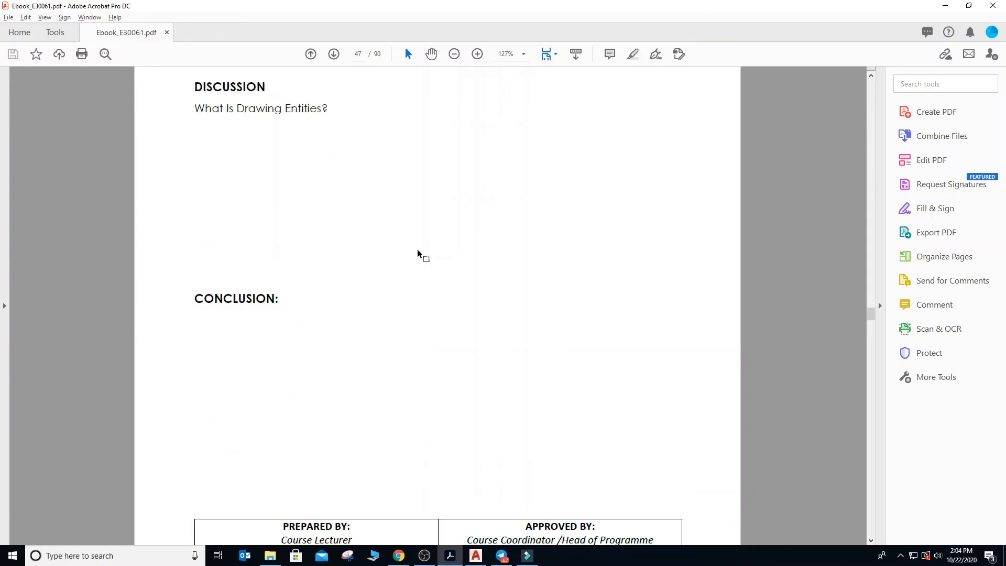
{"action": "scroll", "coordinate": [417, 249], "scroll_direction": "up", "scroll_amount": 6}
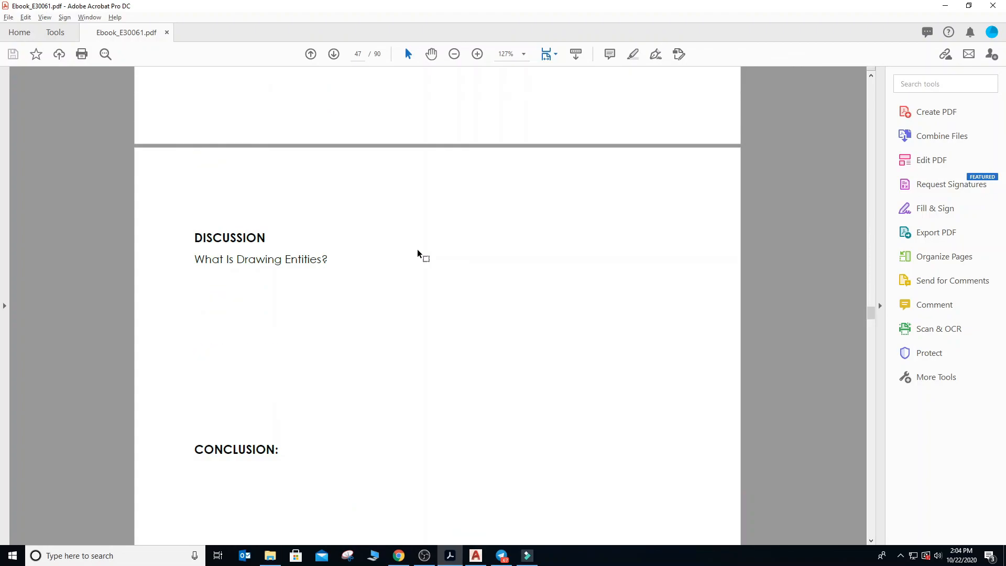